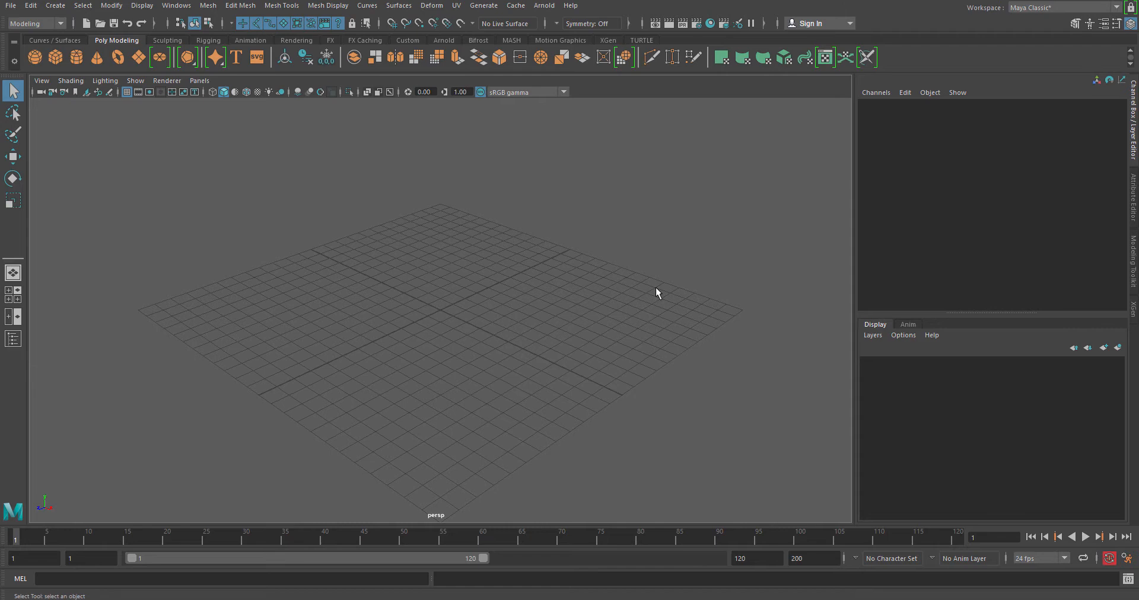
key("g")
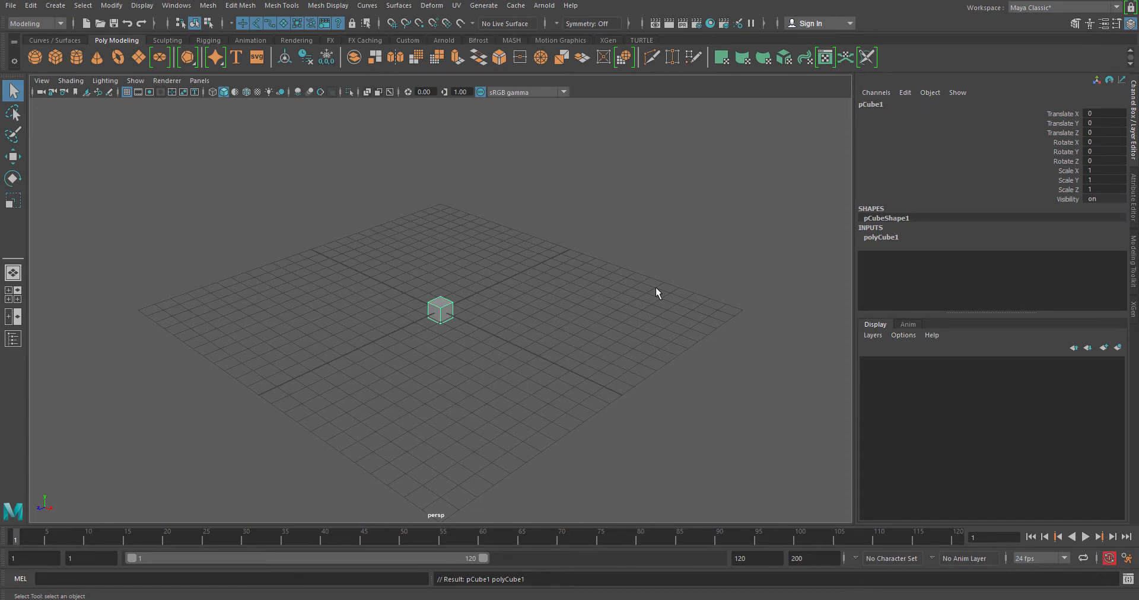
key("f")
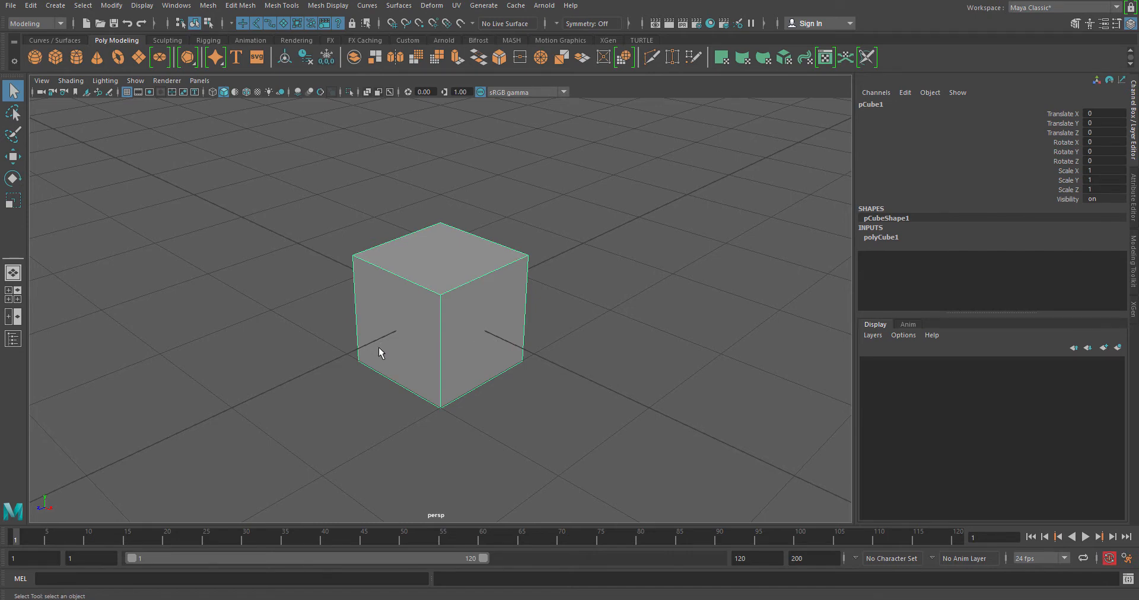
left_click_drag(333, 340, 596, 290, "alt")
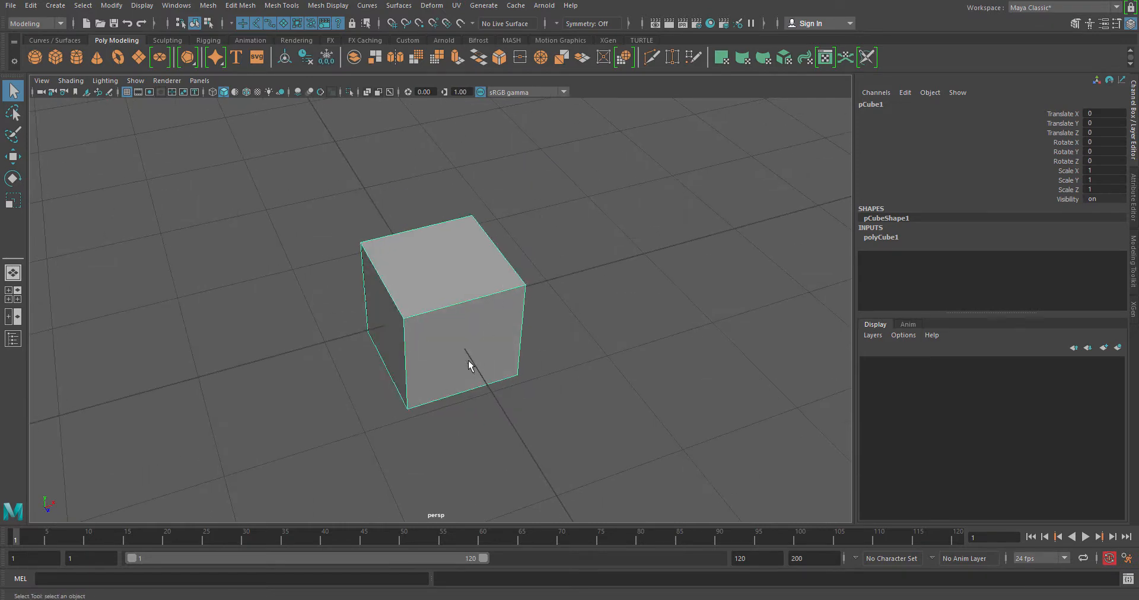
left_click_drag(469, 363, 597, 347, "alt")
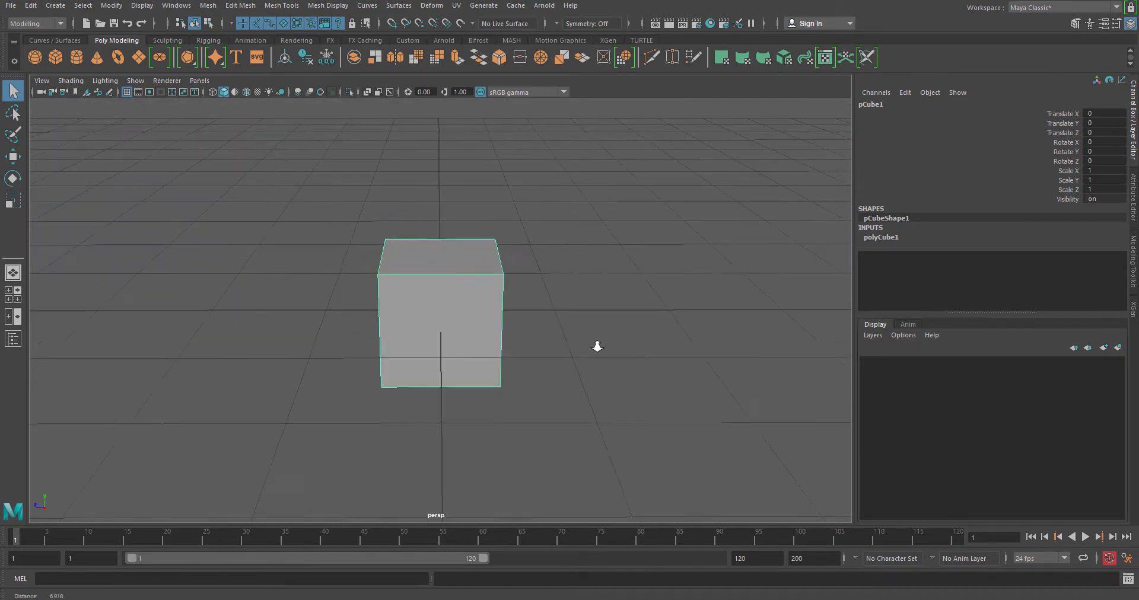
right_click_drag(598, 346, 516, 381, "alt")
left_click_drag(516, 382, 455, 382, "alt")
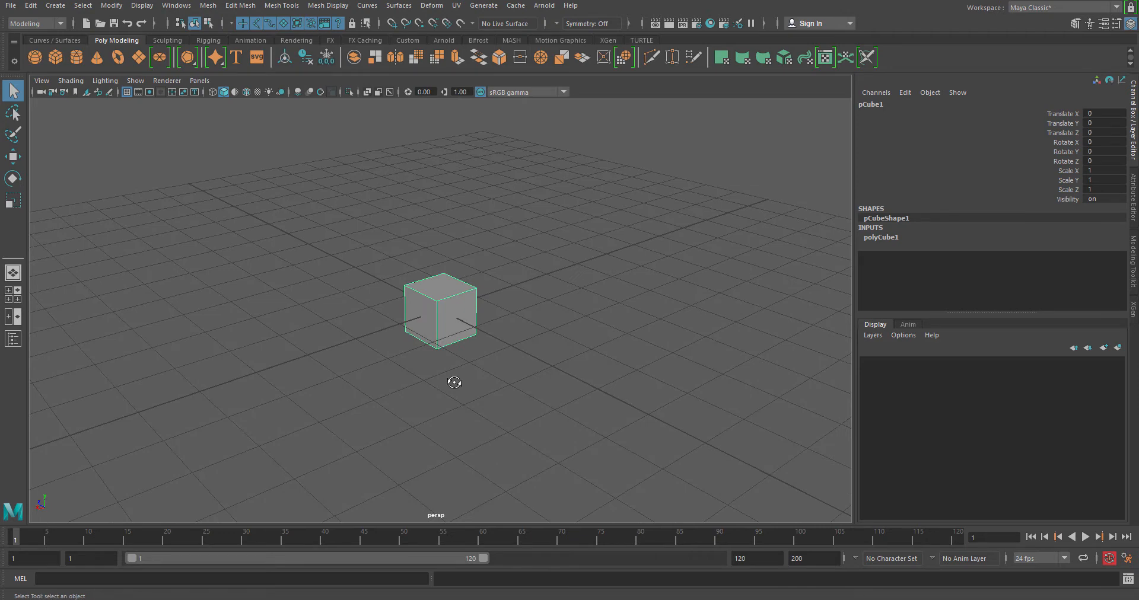
left_click_drag(411, 361, 450, 362, "alt")
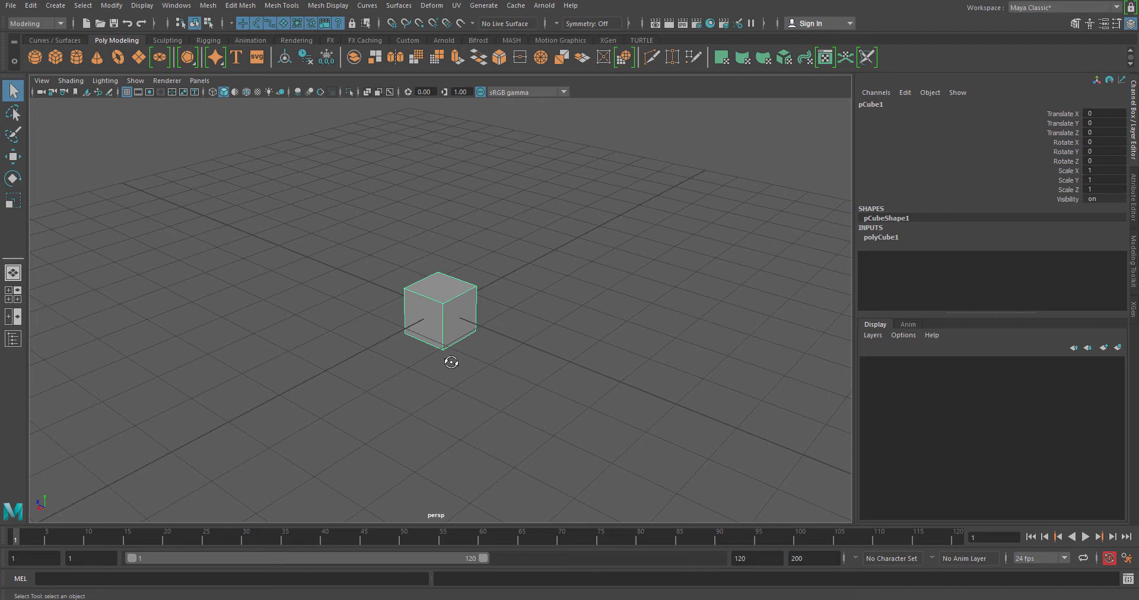
key("Delete")
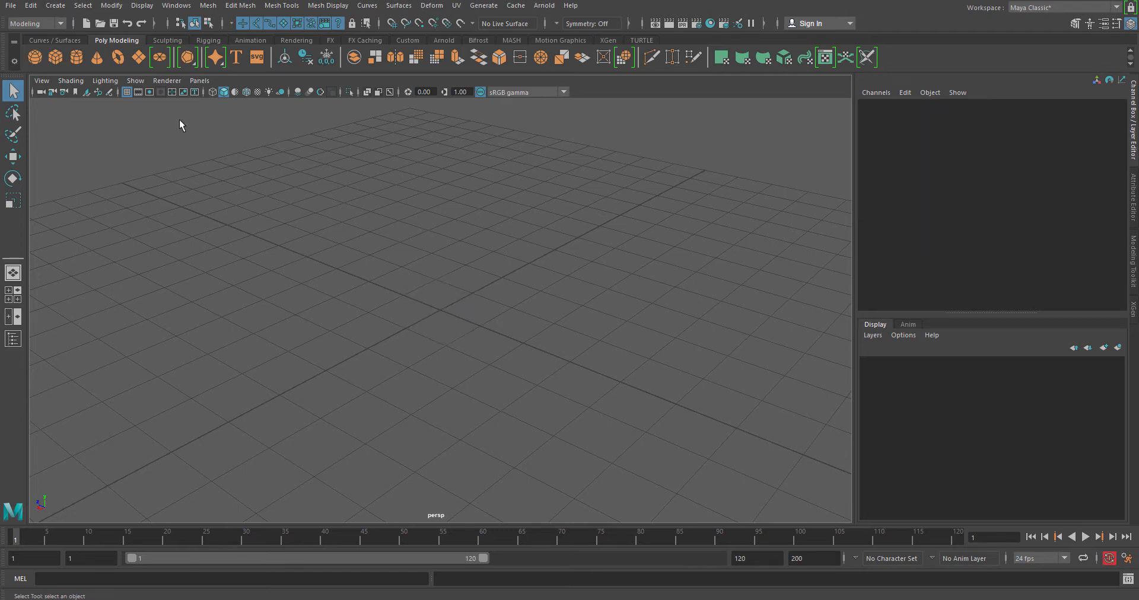
left_click(58, 6)
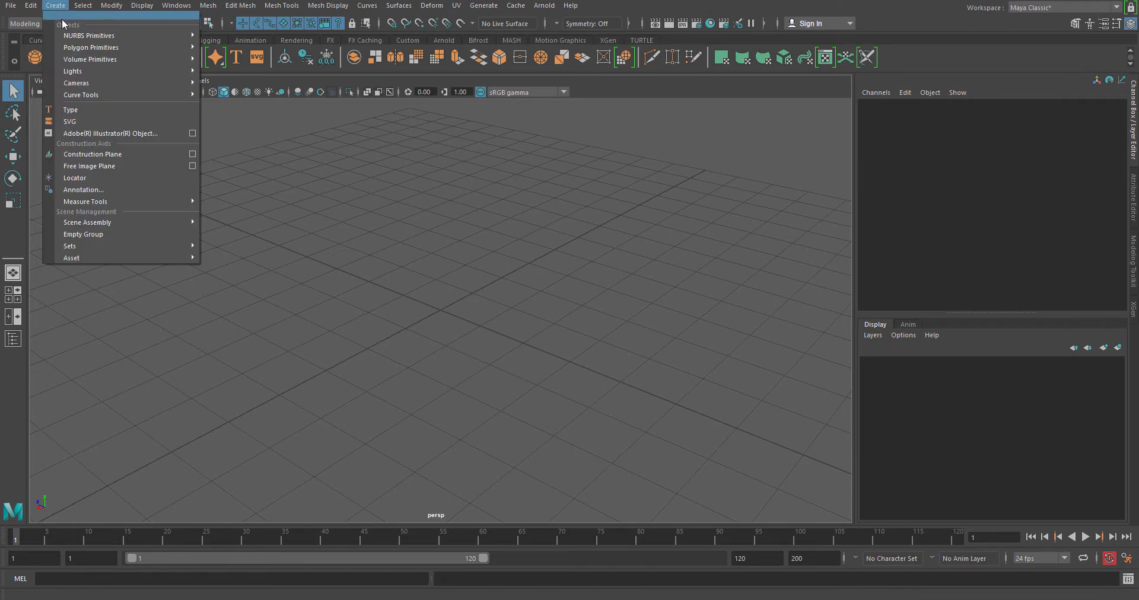
mouse_move(148, 47)
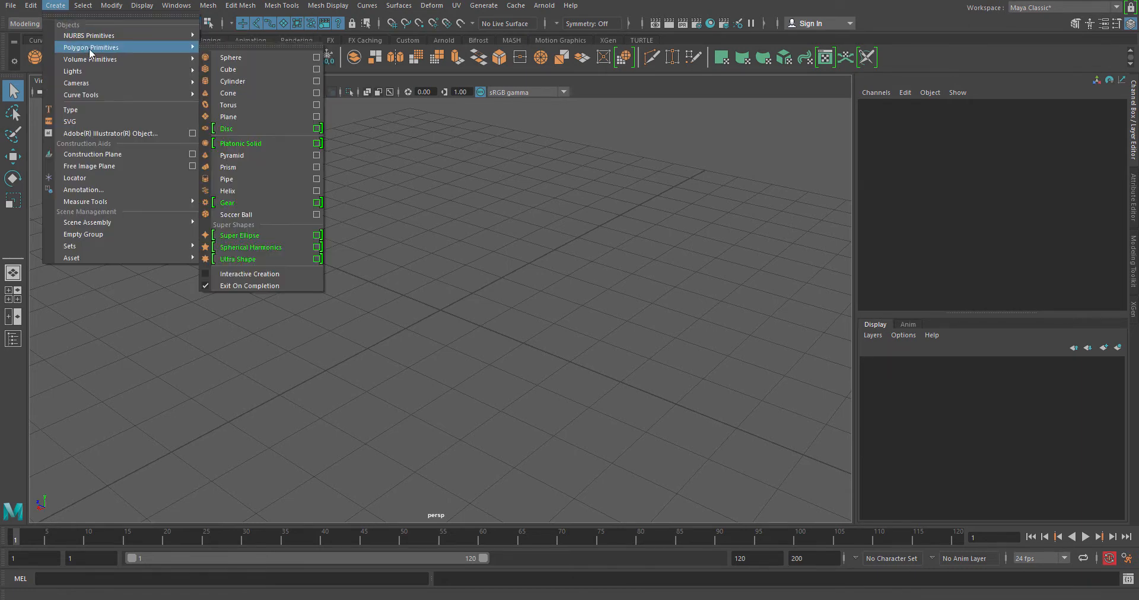
left_click(261, 47)
left_click_drag(278, 31, 239, 166)
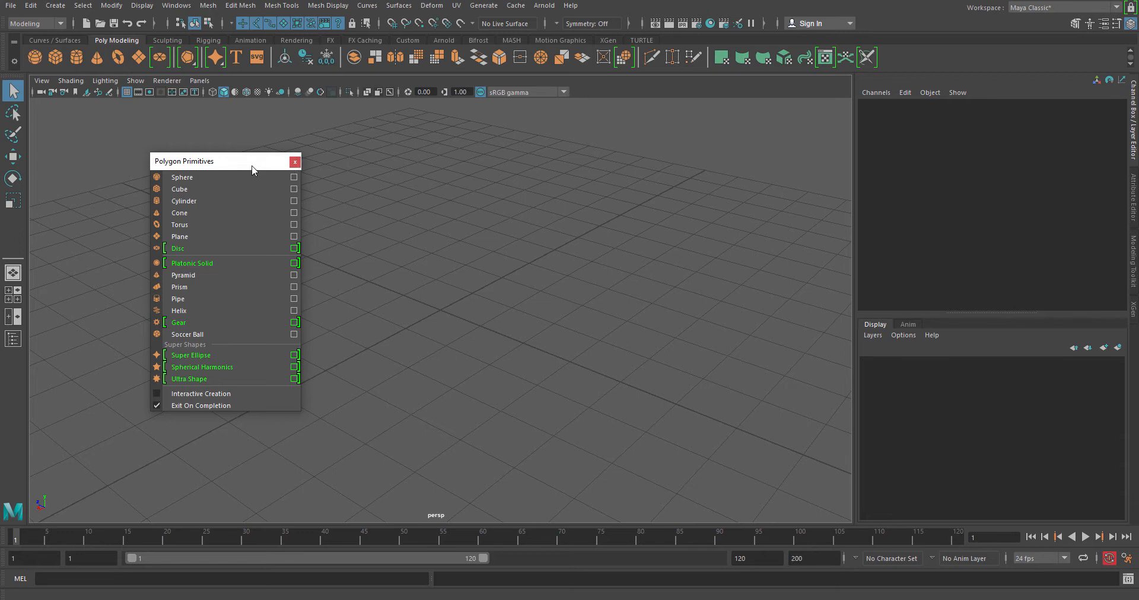
left_click(294, 161)
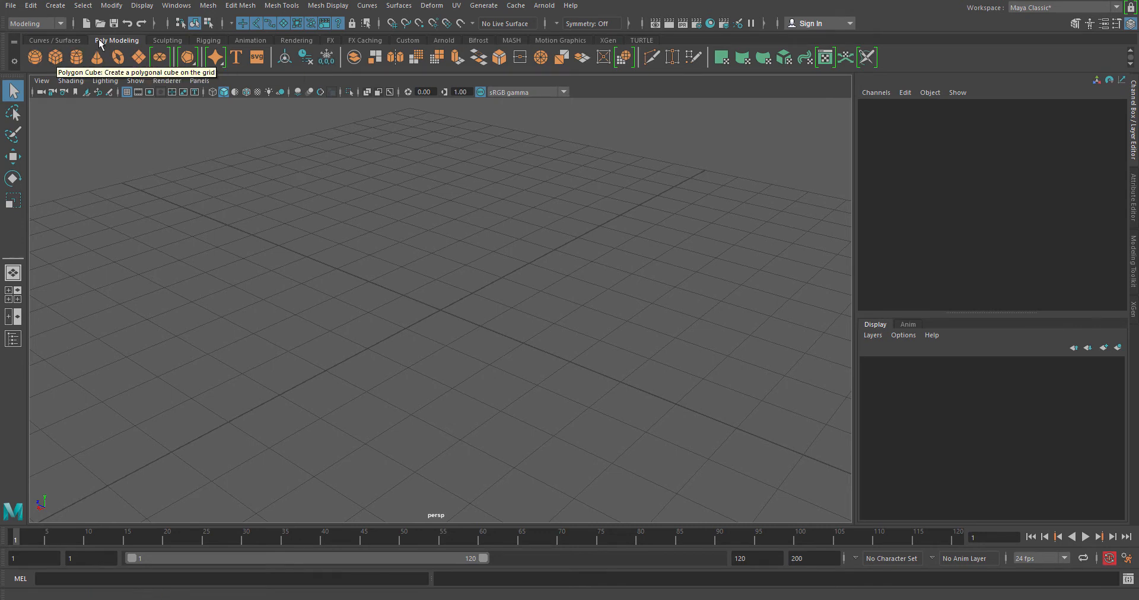
Step: Create a polygon cube at the origin, keep it selected, and show the scene in the four-view layout
left_click(55, 58)
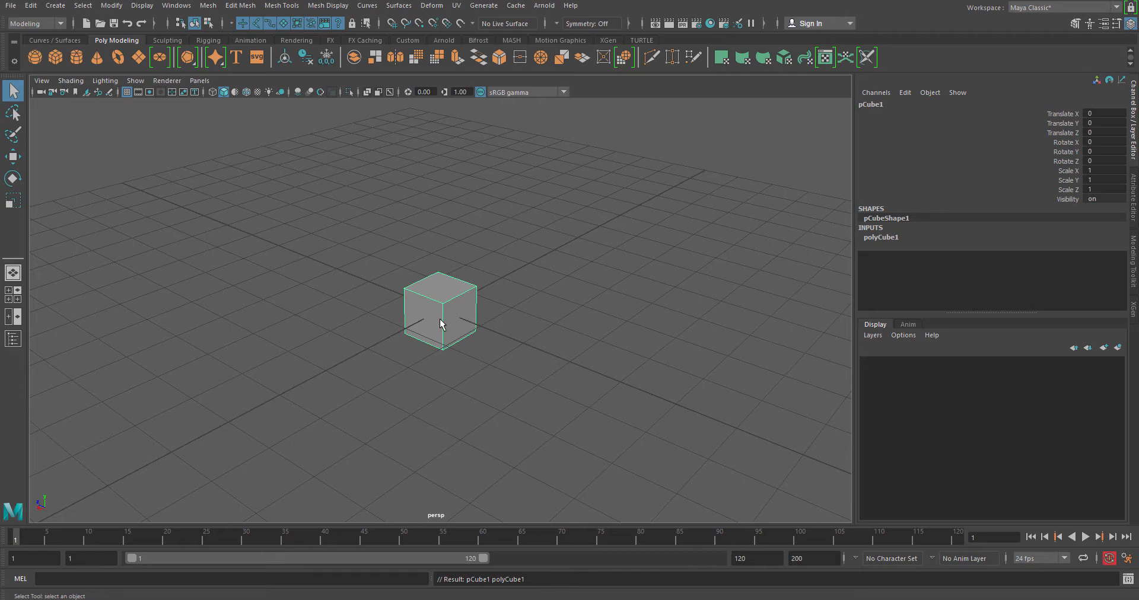
left_click(481, 333)
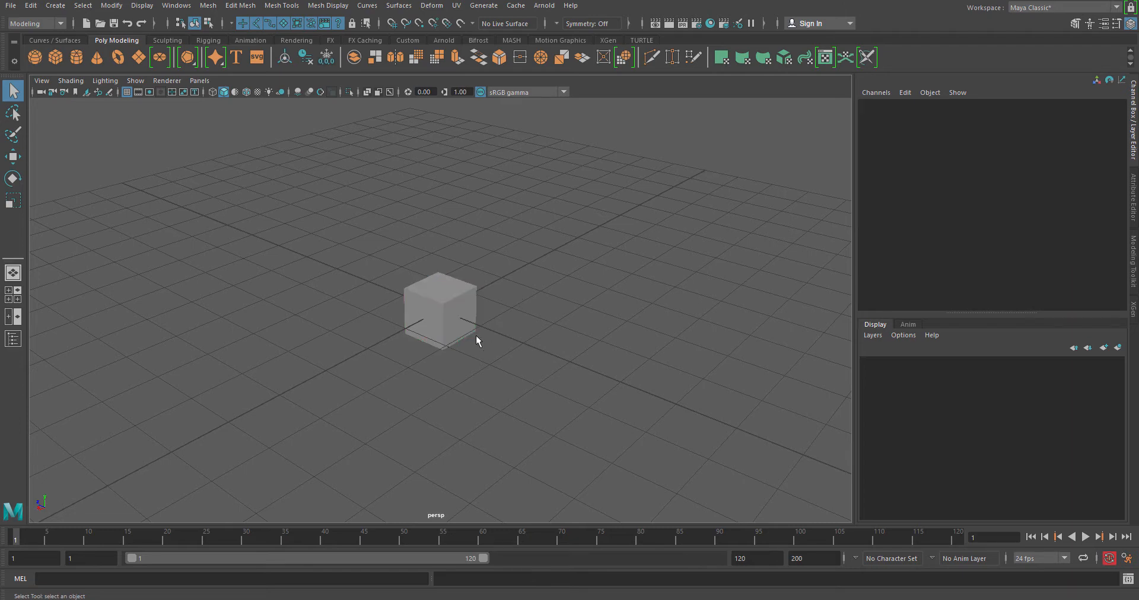
left_click(462, 329)
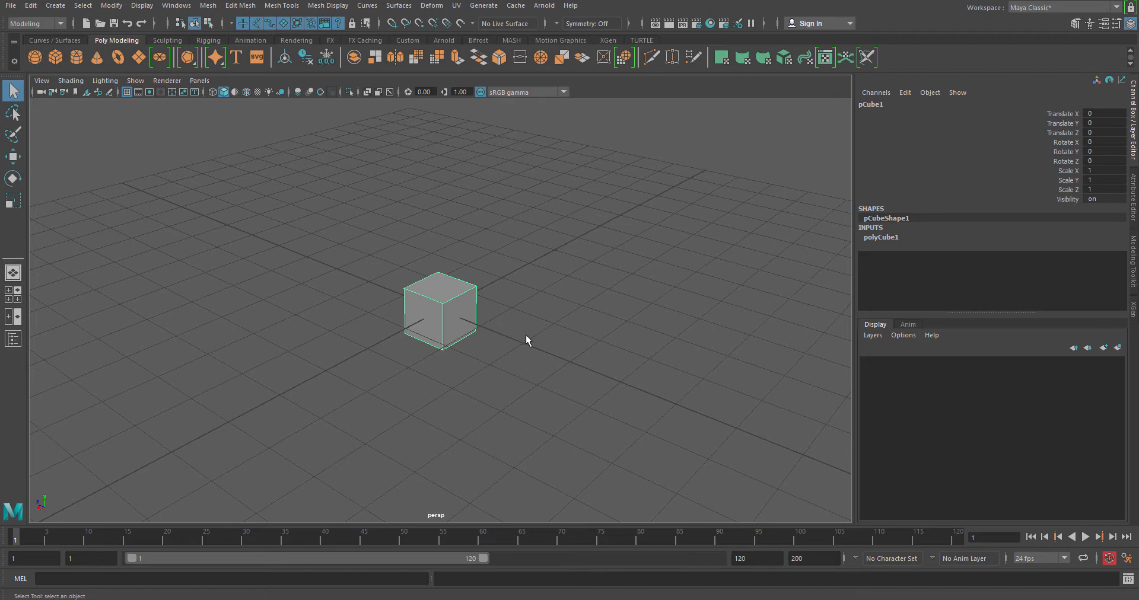
key("space")
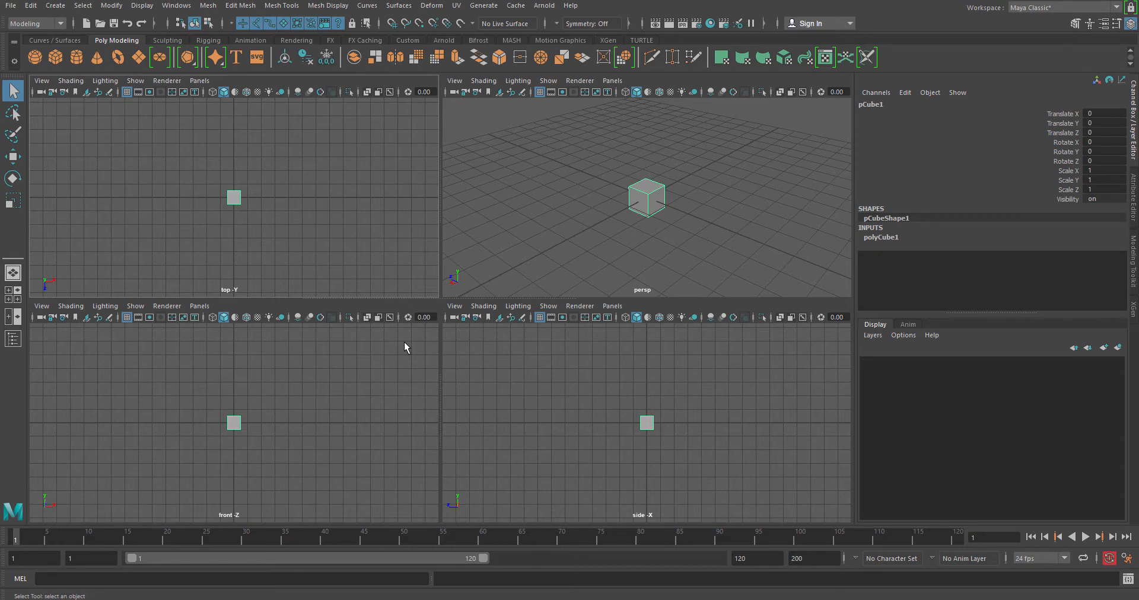
Step: Scale the cube uniformly to about 11.156 on all three axes
left_click(11, 203)
left_click(317, 137)
left_click(236, 192)
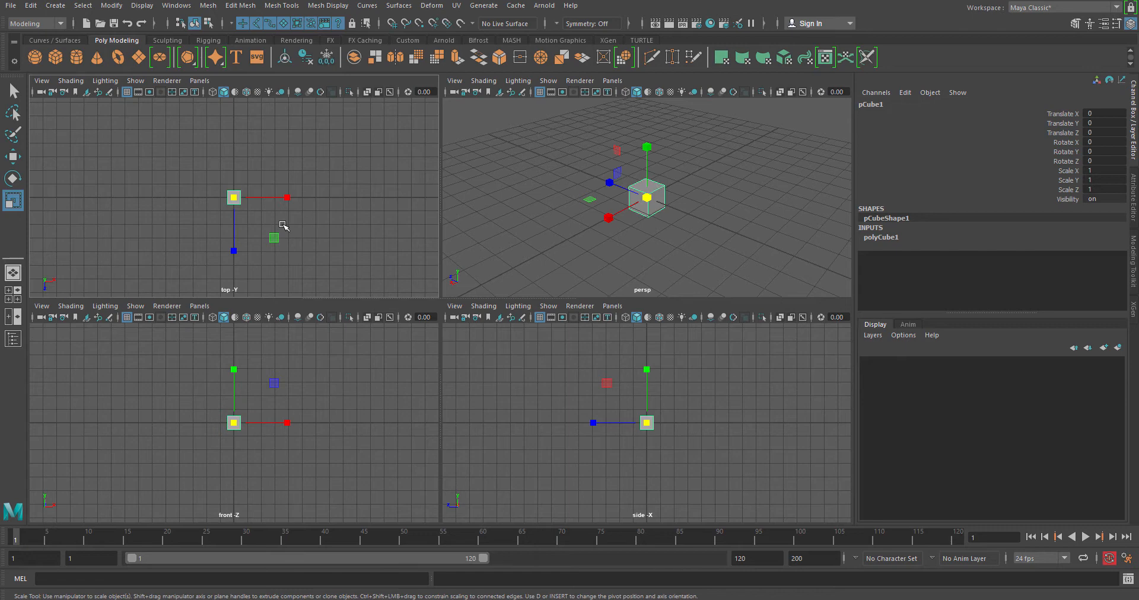
key("r")
key("w")
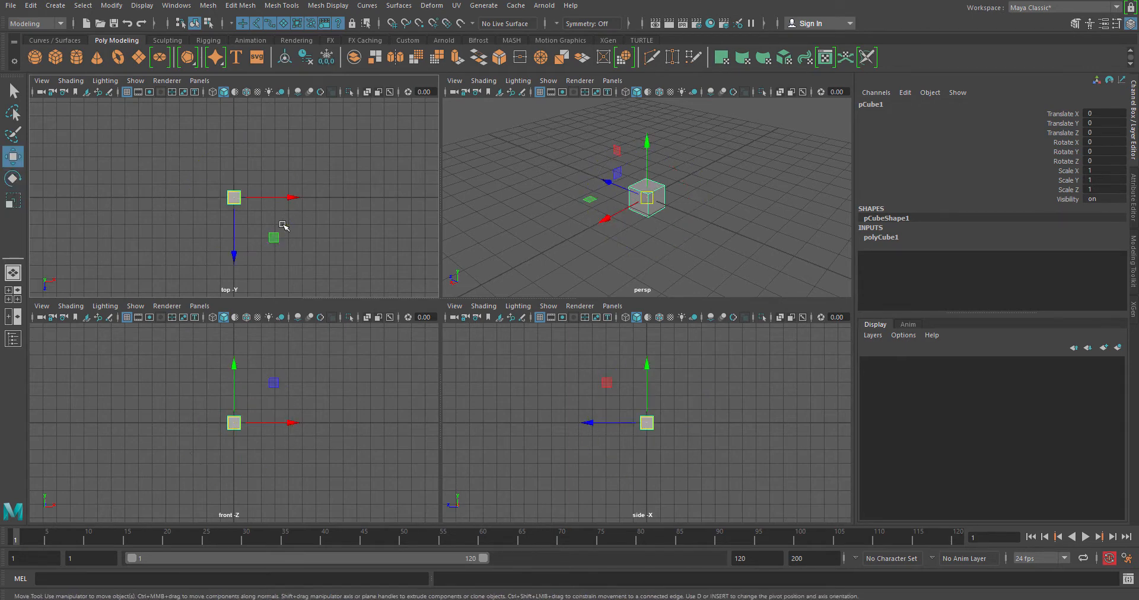
key("e")
key("r")
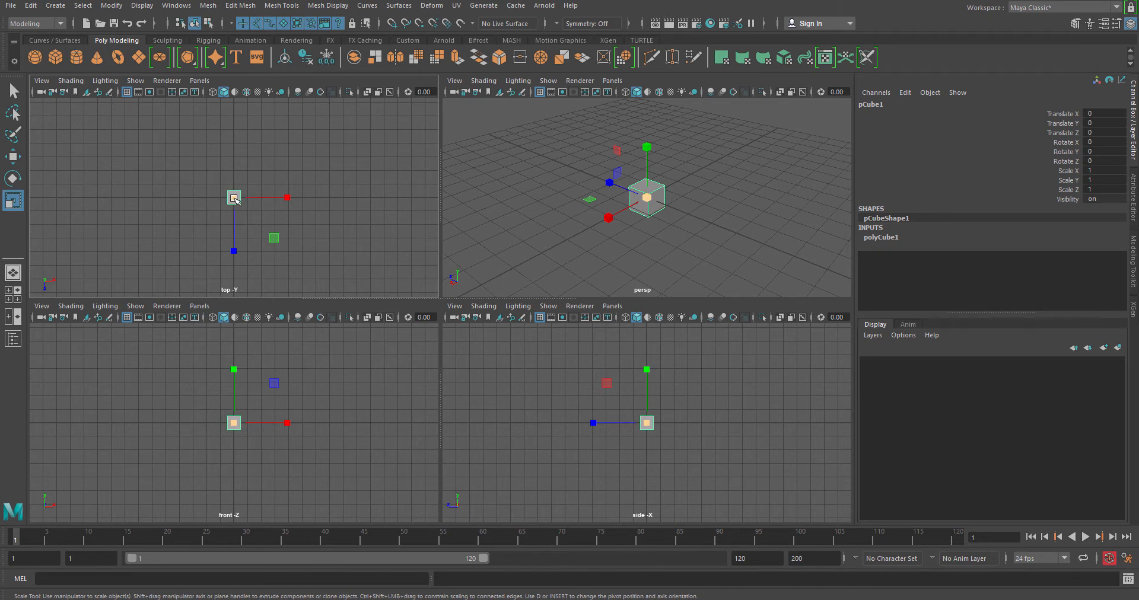
left_click_drag(235, 200, 326, 127)
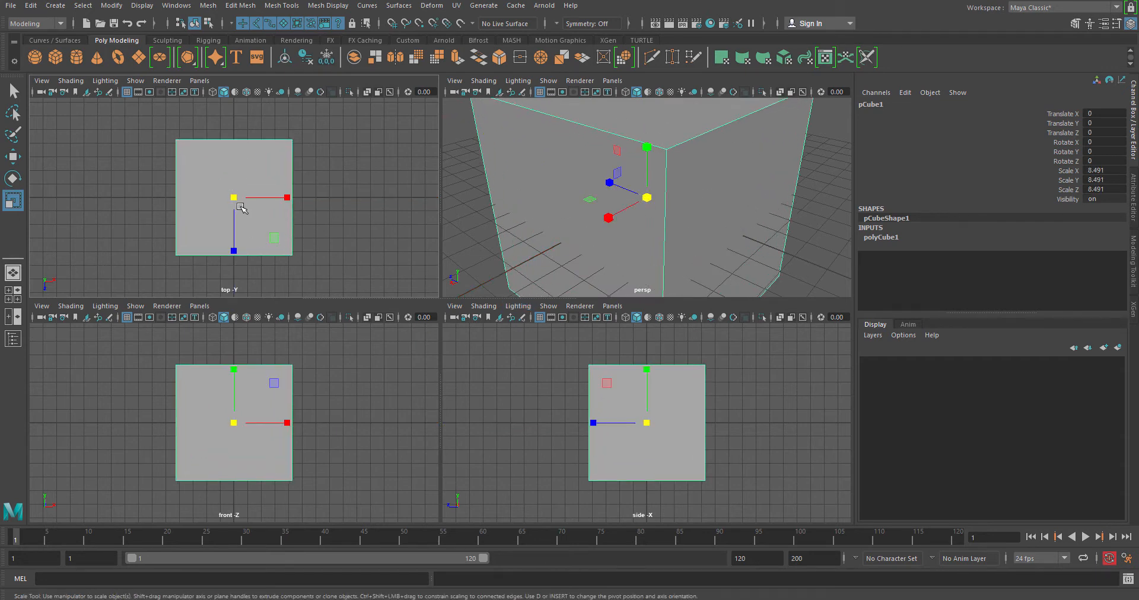
left_click_drag(234, 201, 265, 173)
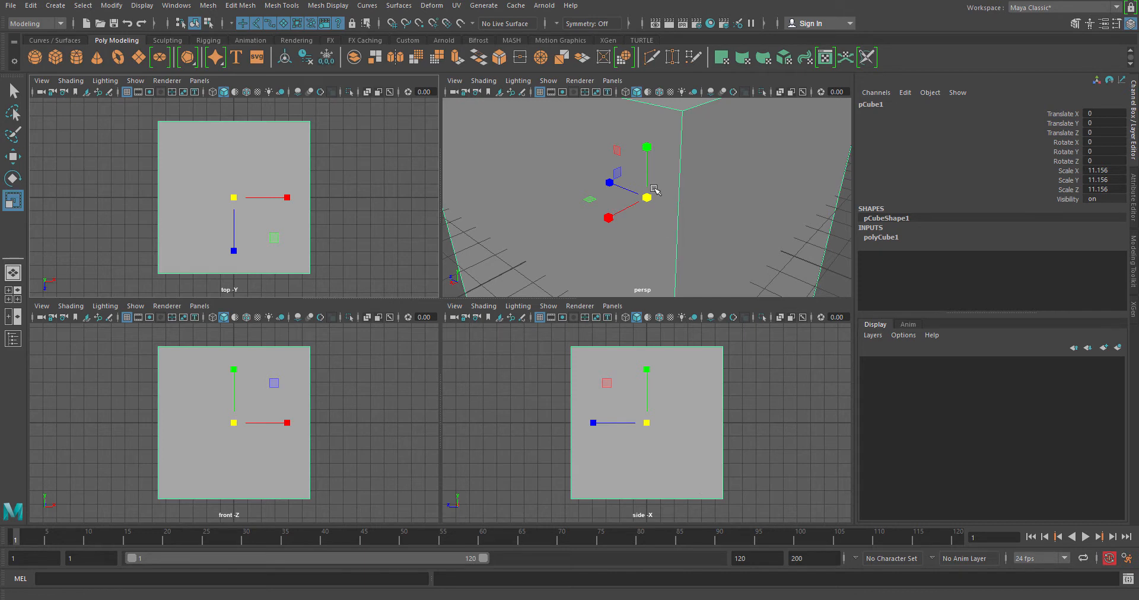
left_click(234, 198)
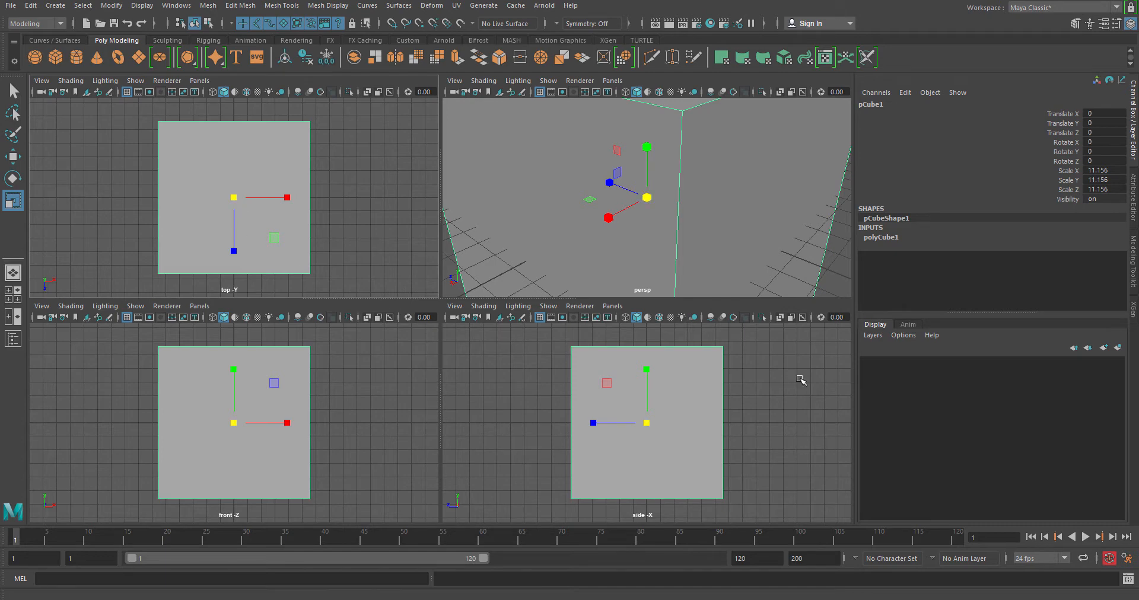
Step: Flatten the cube vertically into a thin slab with a Y scale of about 0.516
key("f")
scroll(652, 216, "down", 4)
scroll(653, 239, "up", 2)
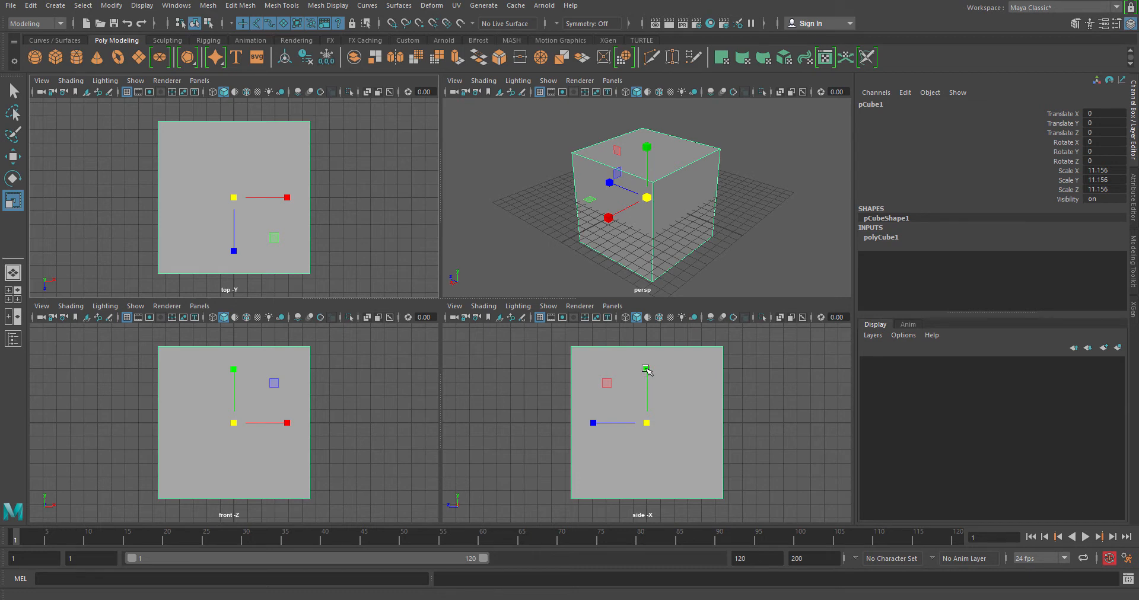
left_click_drag(646, 369, 647, 396)
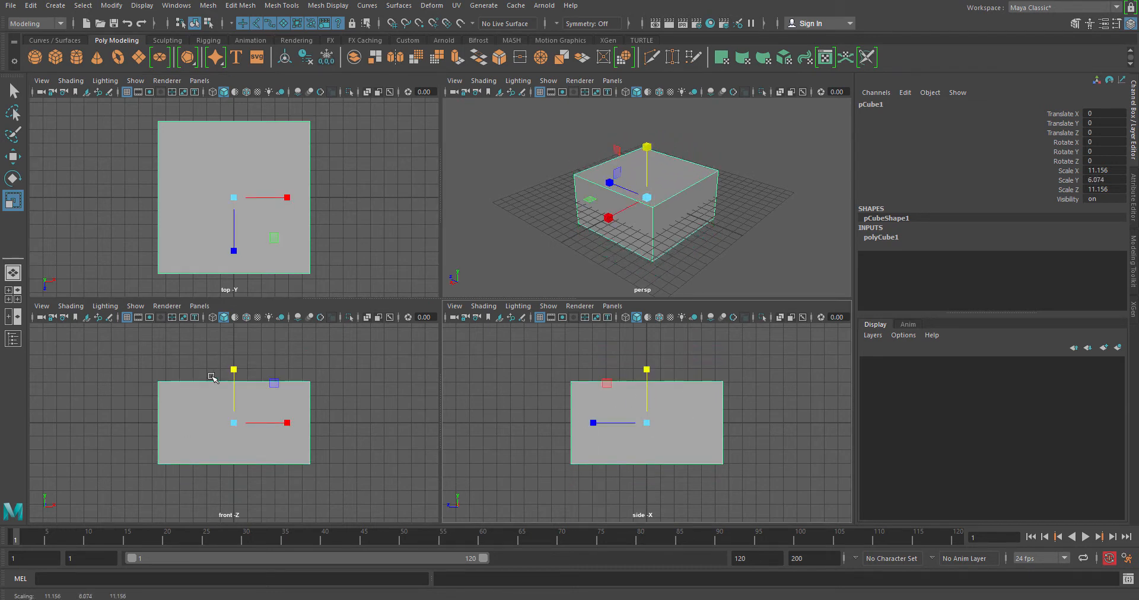
left_click_drag(233, 369, 234, 419)
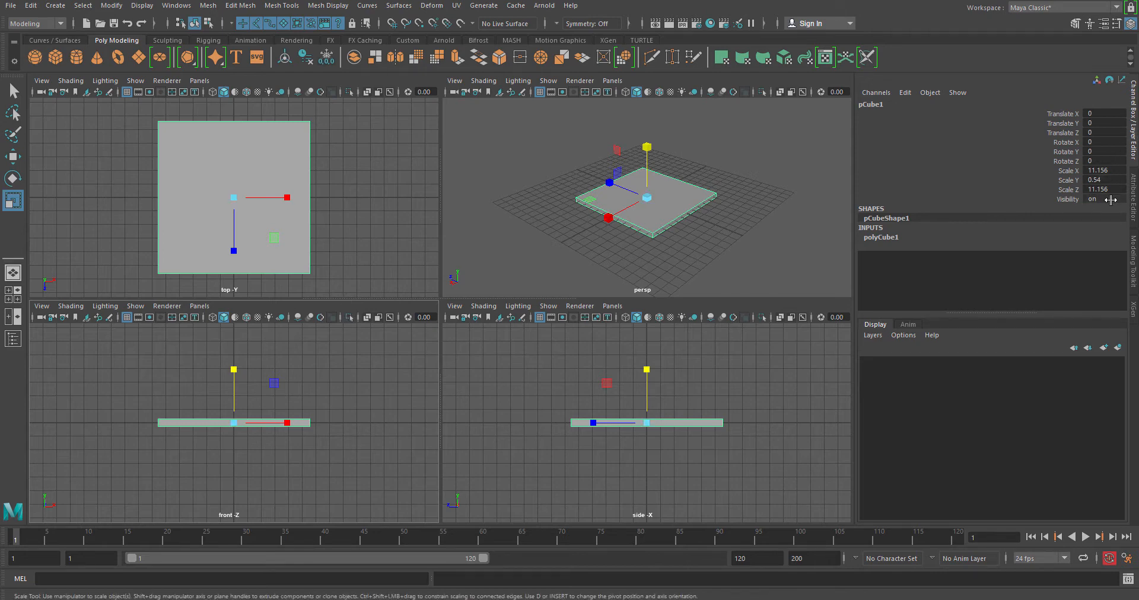
mouse_move(649, 371)
left_mouse_down()
mouse_move(649, 382)
mouse_move(664, 360)
left_mouse_up()
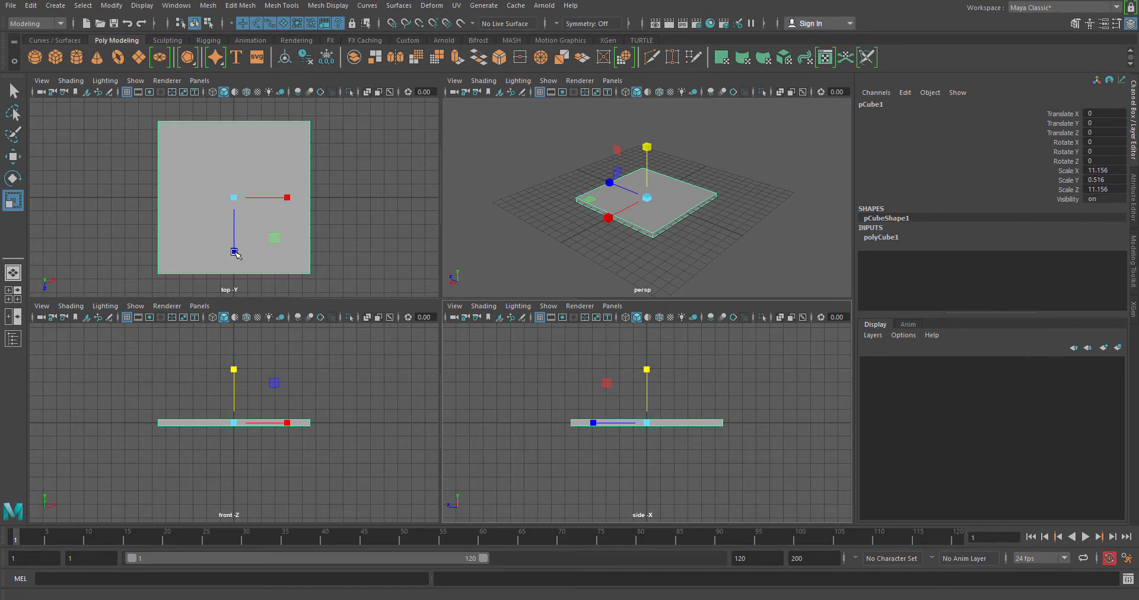
Step: Narrow the slab into a rectangle by scaling it to about 7.189 along Z
left_click_drag(235, 252, 234, 234)
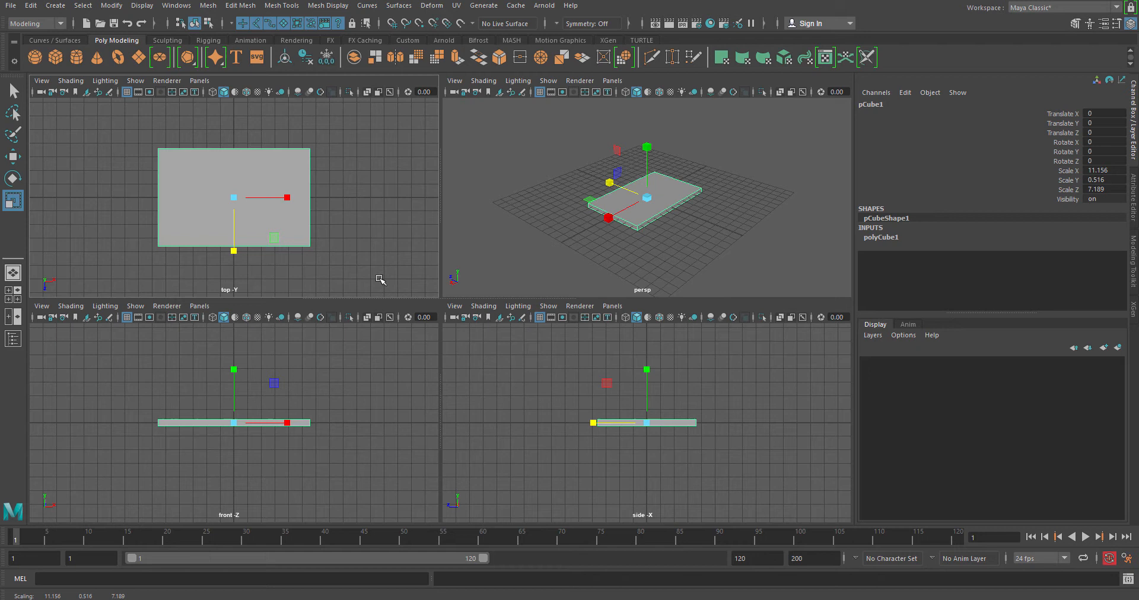
left_click(728, 234)
left_click(630, 188)
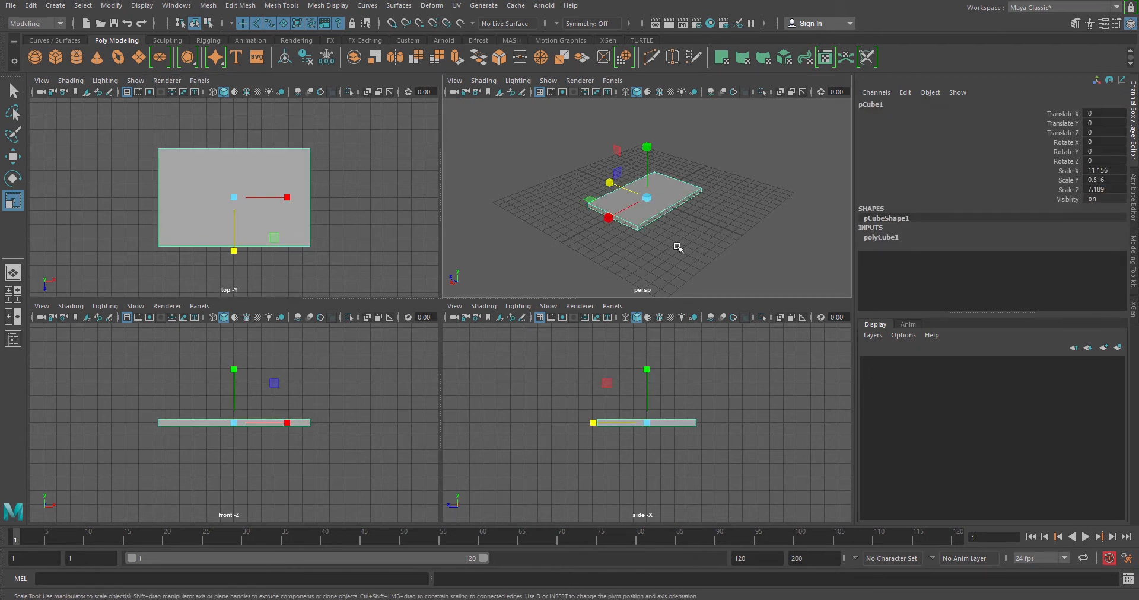
Step: Raise the slab above the grid to about 2.743 on Y
key("w")
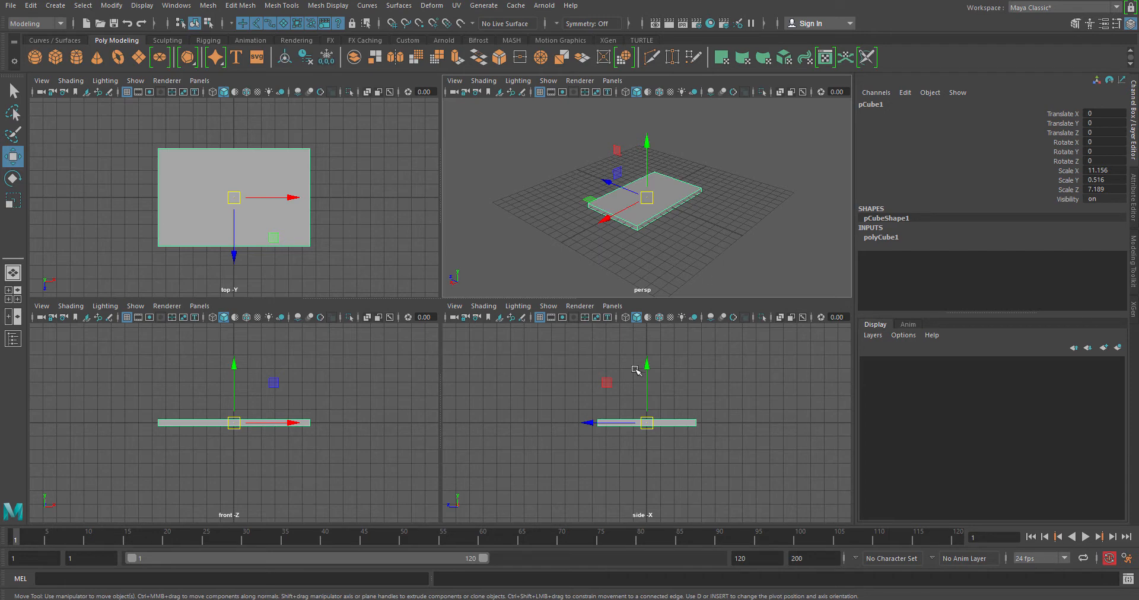
left_click_drag(647, 364, 647, 326)
key("r")
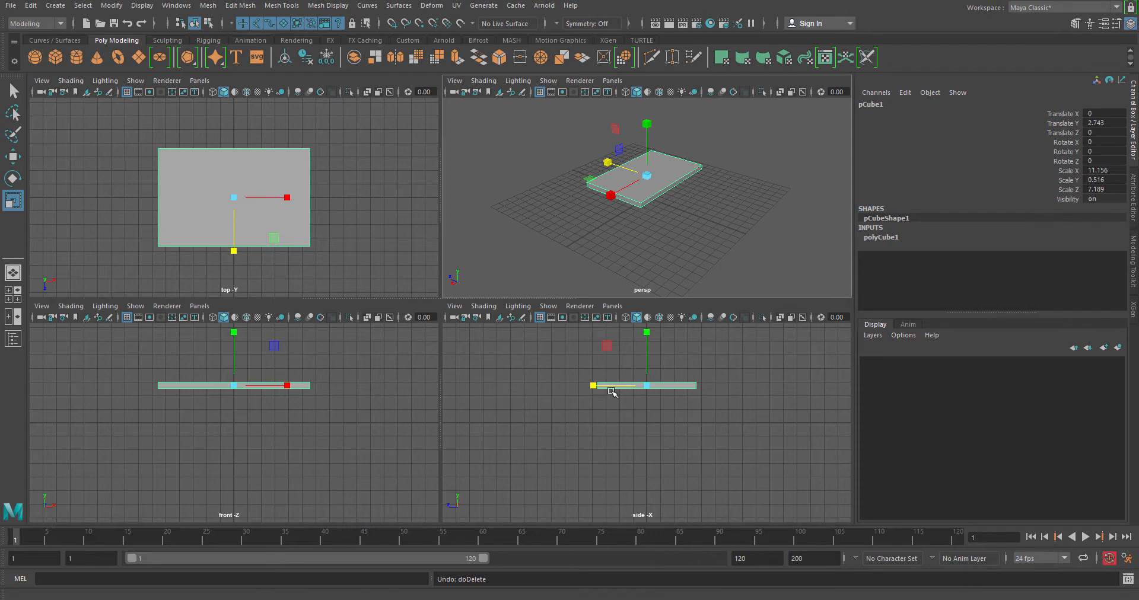
Step: Return to the single perspective view and delete the slab
left_click(674, 237)
key("space")
left_click_drag(443, 177, 554, 349)
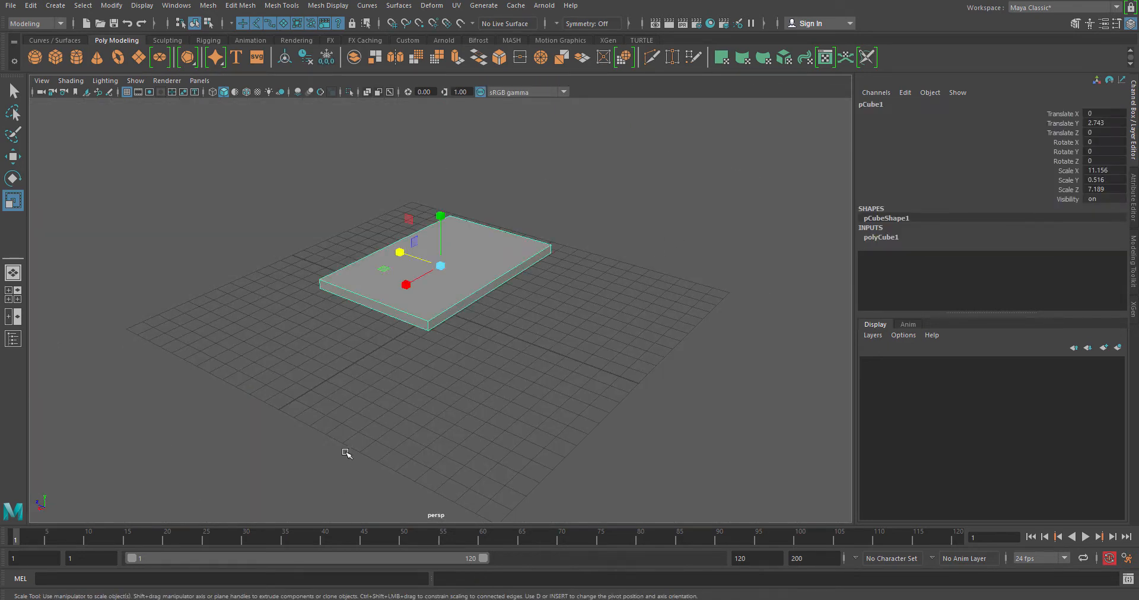
key("Delete")
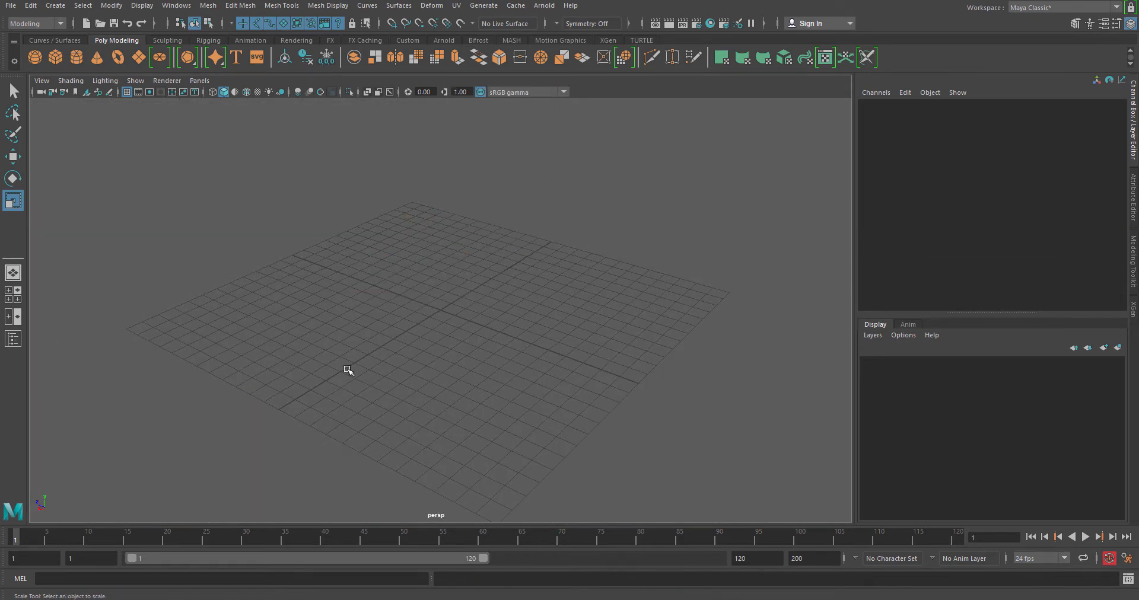
Step: Create a polygon cube and scale it into a flat rectangular slab of about 10.309 in X, 0.44 in Y and 6.364 in Z
left_click(55, 57)
left_click_drag(440, 309, 558, 256)
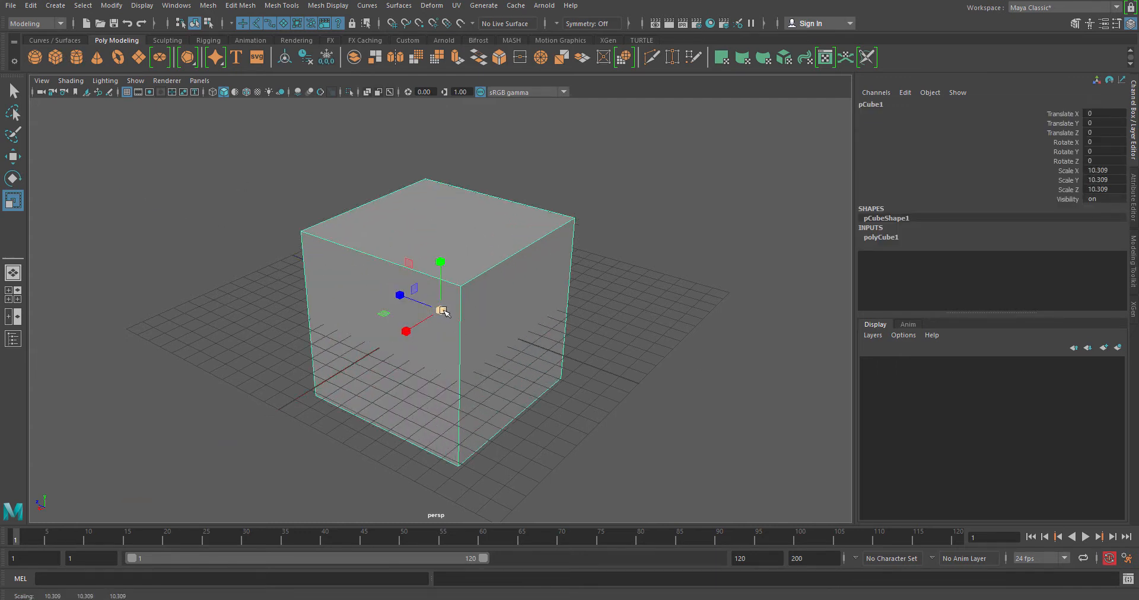
left_click_drag(439, 265, 442, 229)
Step: Move the new slab straight up above the grid to about 4.133 on Y
key("w")
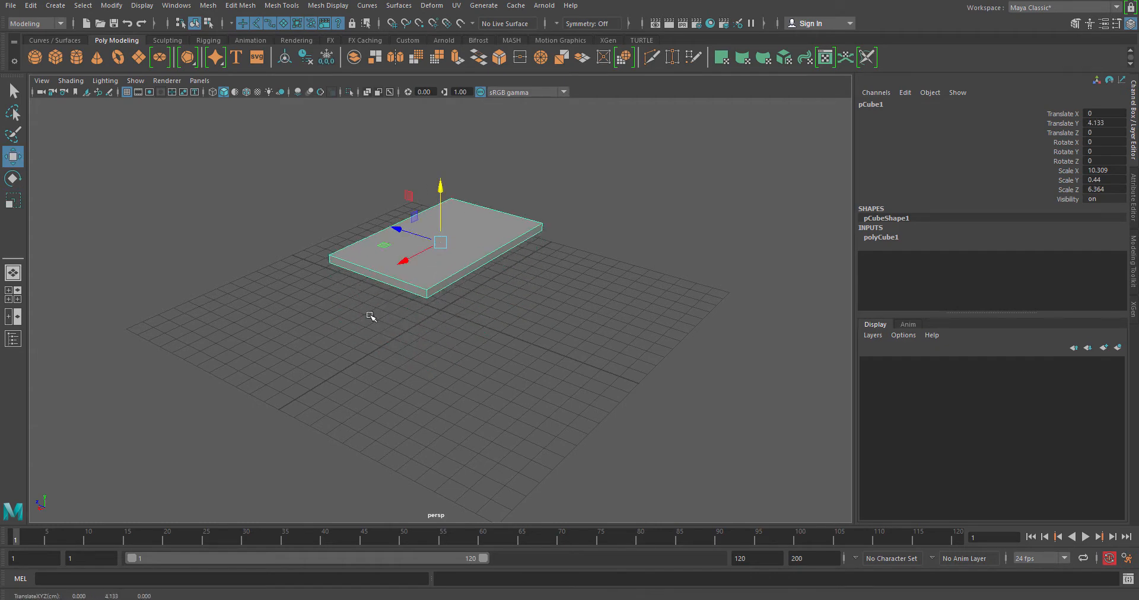
left_click_drag(382, 309, 509, 320, "alt")
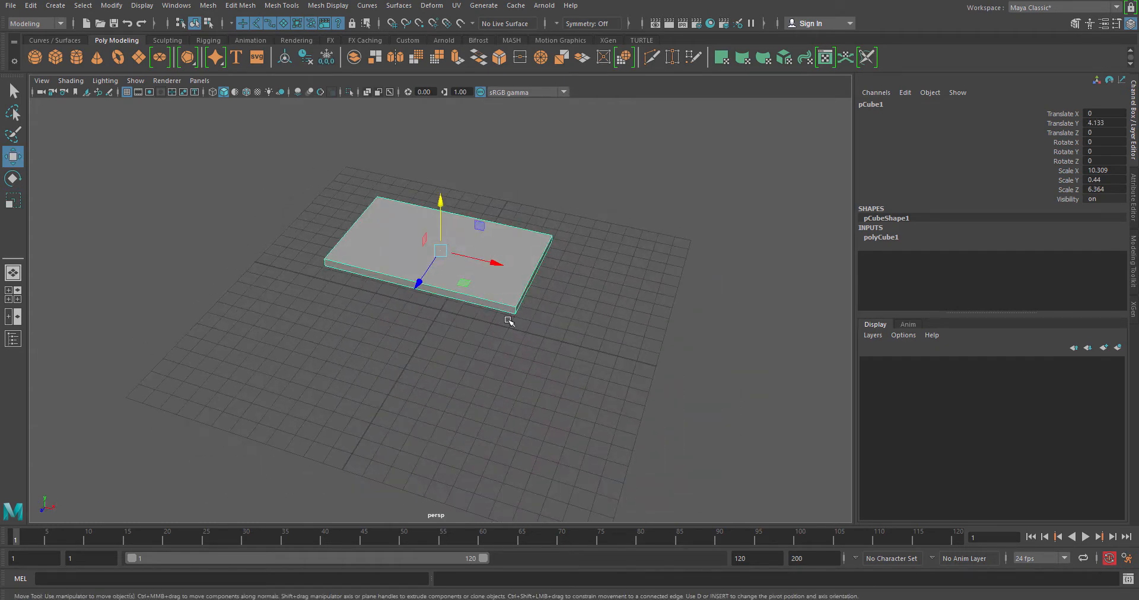
left_click_drag(588, 359, 503, 355, "alt")
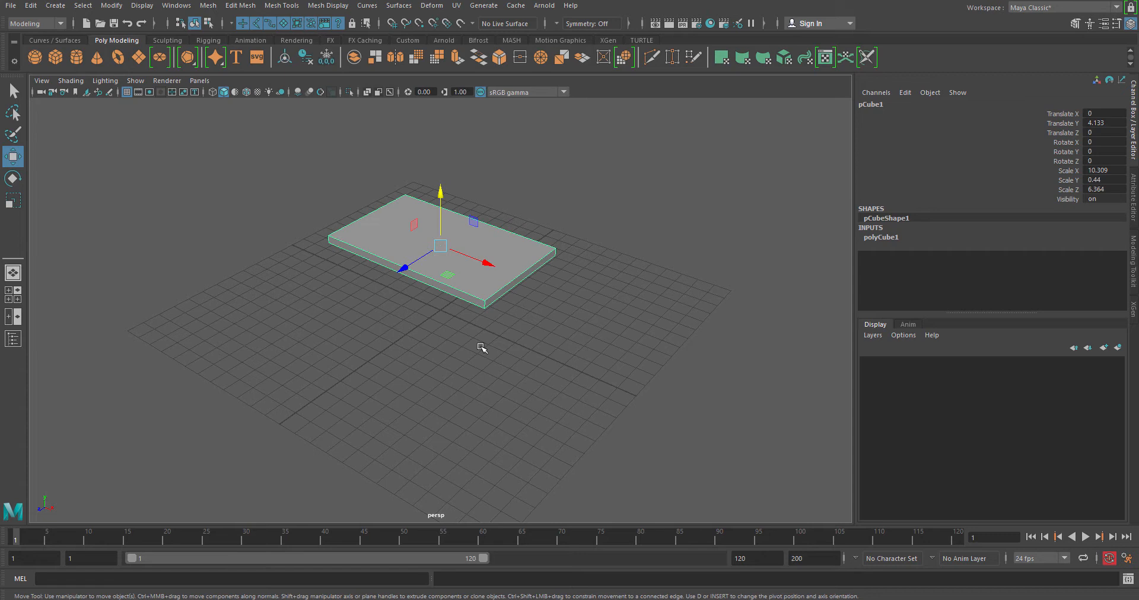
Step: Show the four-view layout and lower the slab to about 3.872 on Y
left_click_drag(496, 383, 463, 379, "alt")
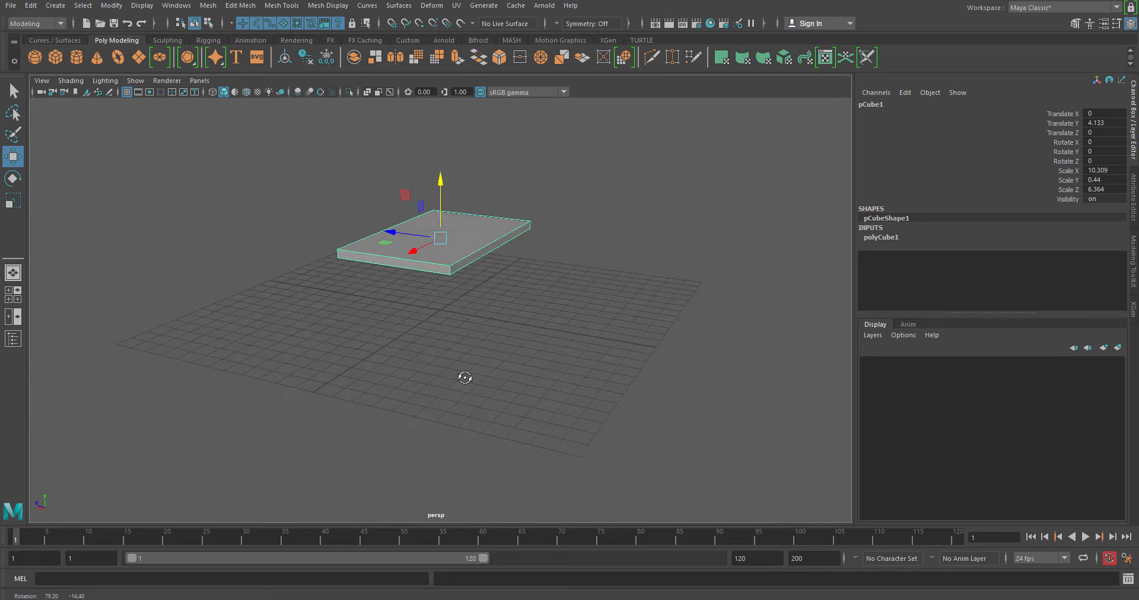
key("space")
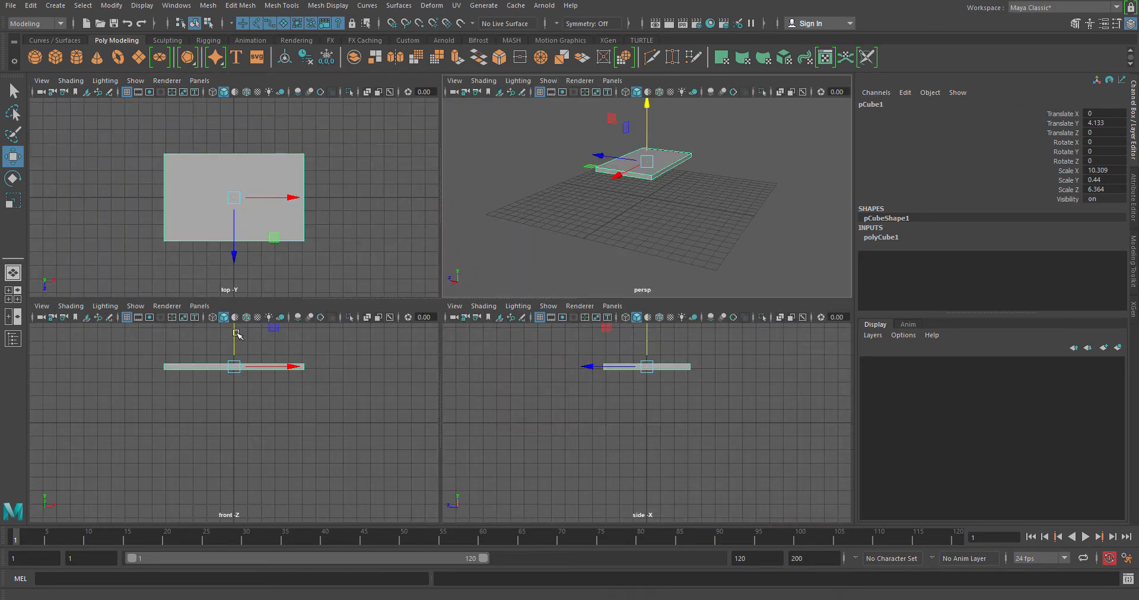
left_click_drag(234, 331, 234, 334)
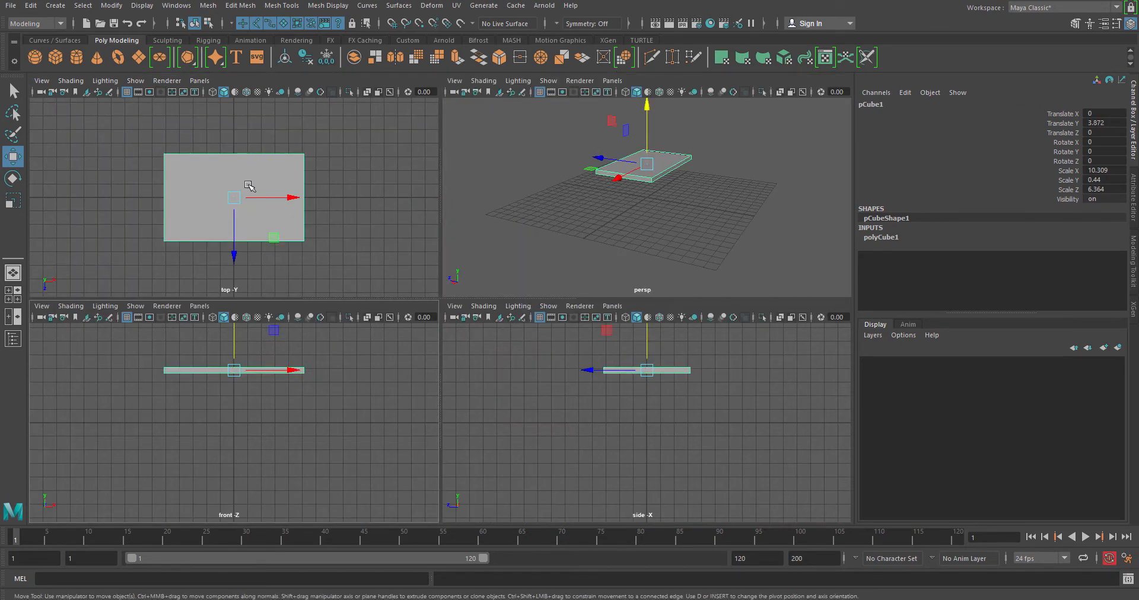
left_click(204, 133)
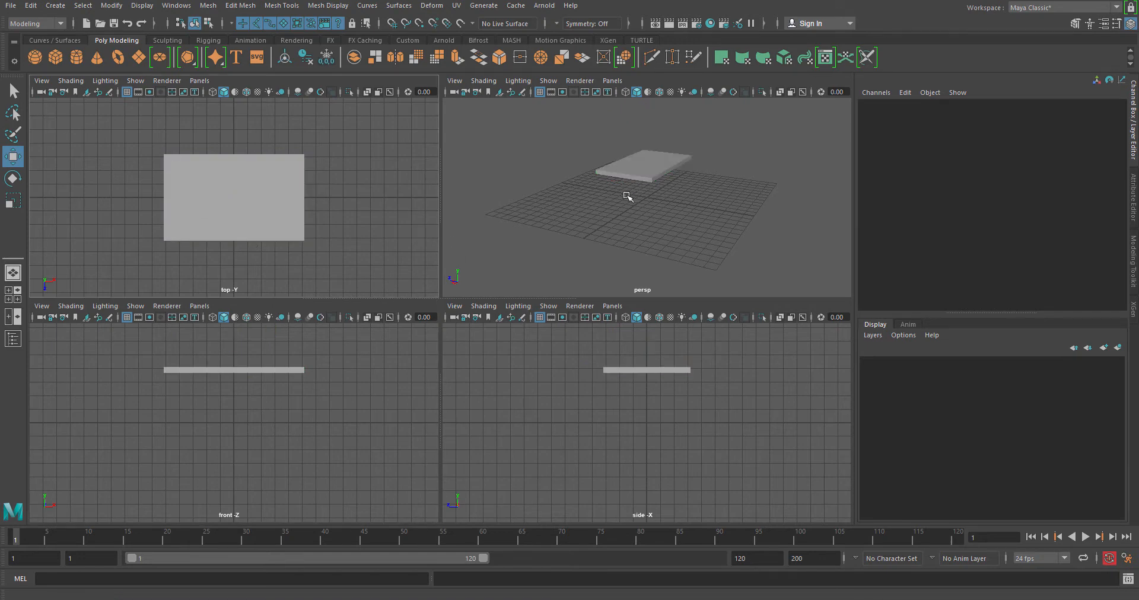
left_click_drag(682, 230, 654, 242, "alt")
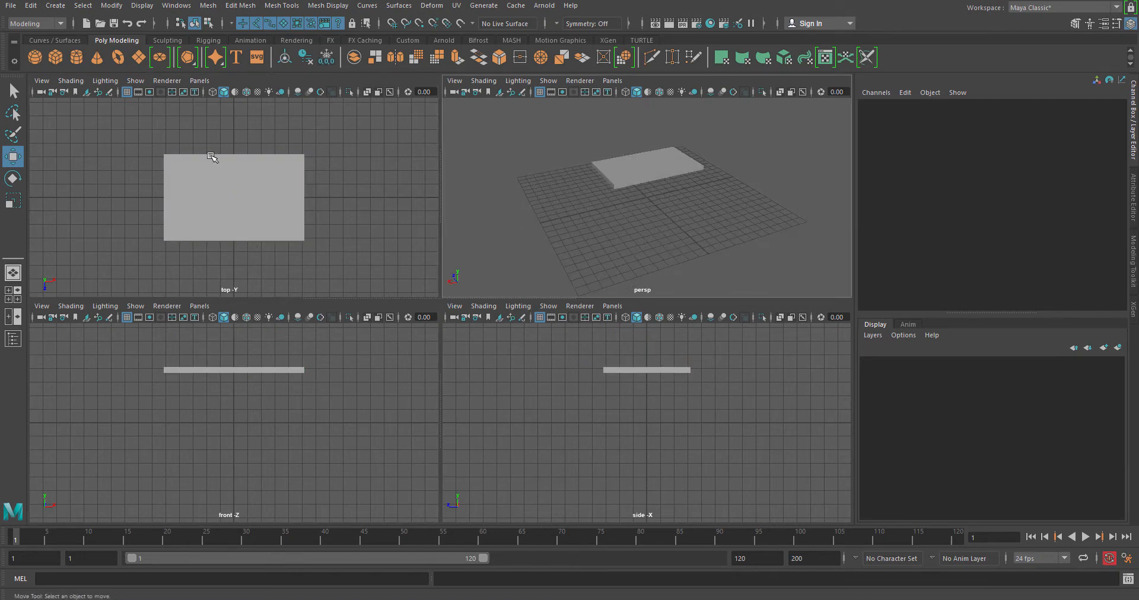
Step: Create a polygon cylinder at the origin and select it in the top view with that view set to wireframe
left_click(75, 58)
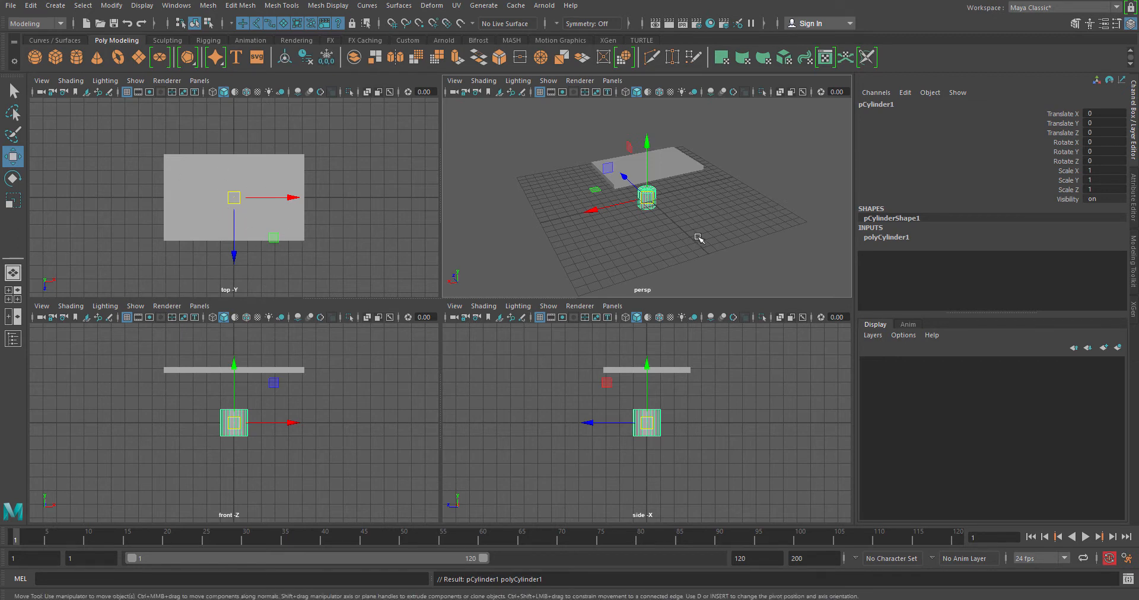
left_click_drag(689, 241, 661, 229, "alt")
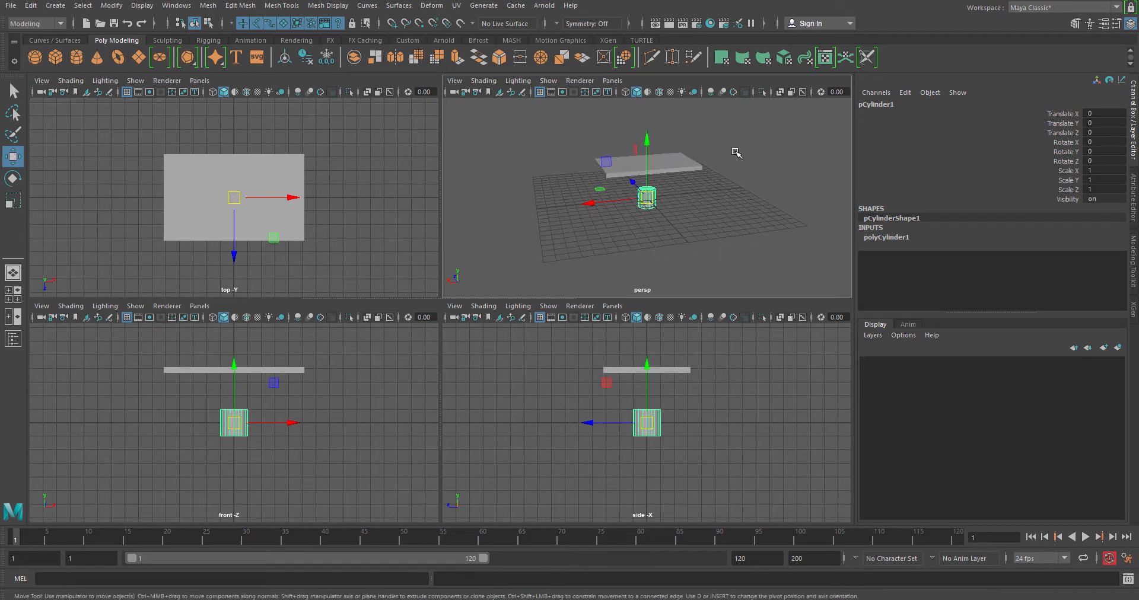
left_click_drag(736, 153, 706, 213)
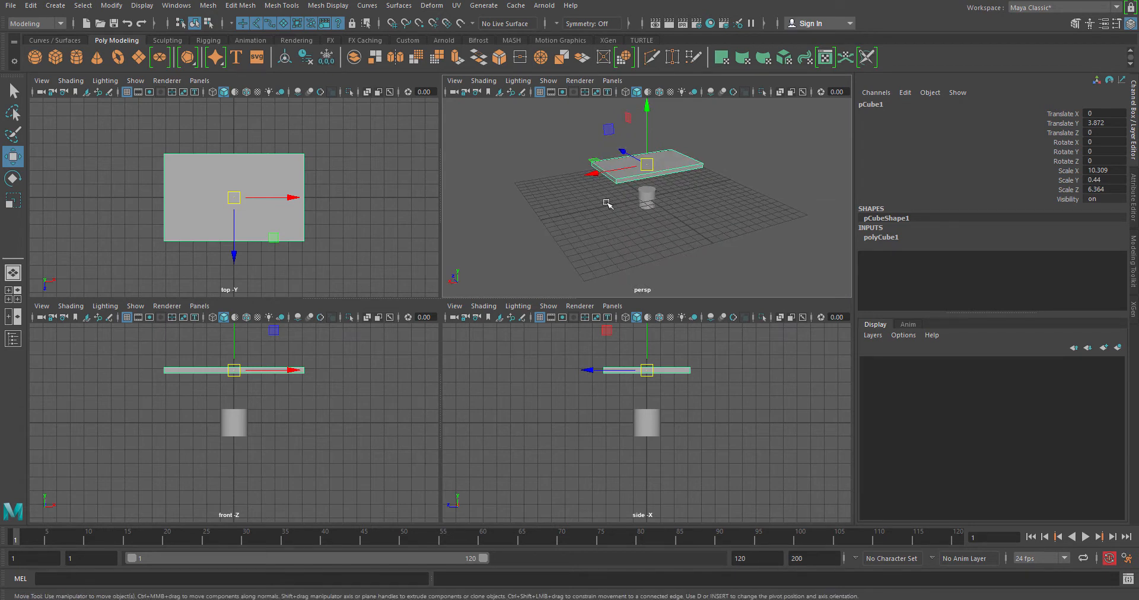
key("4")
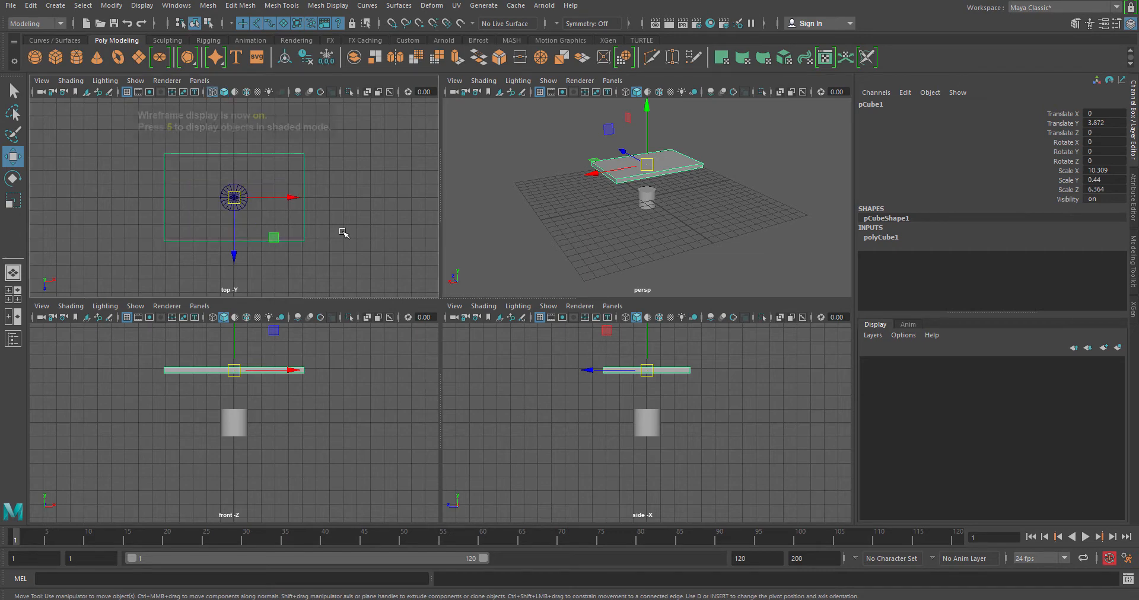
left_click(338, 212)
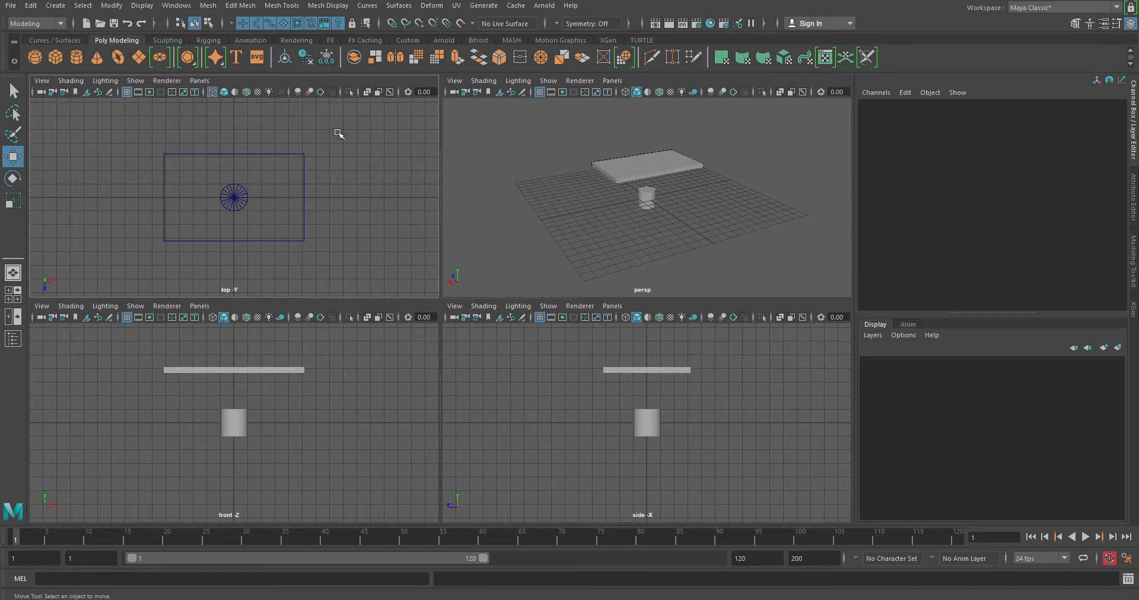
left_click(231, 195)
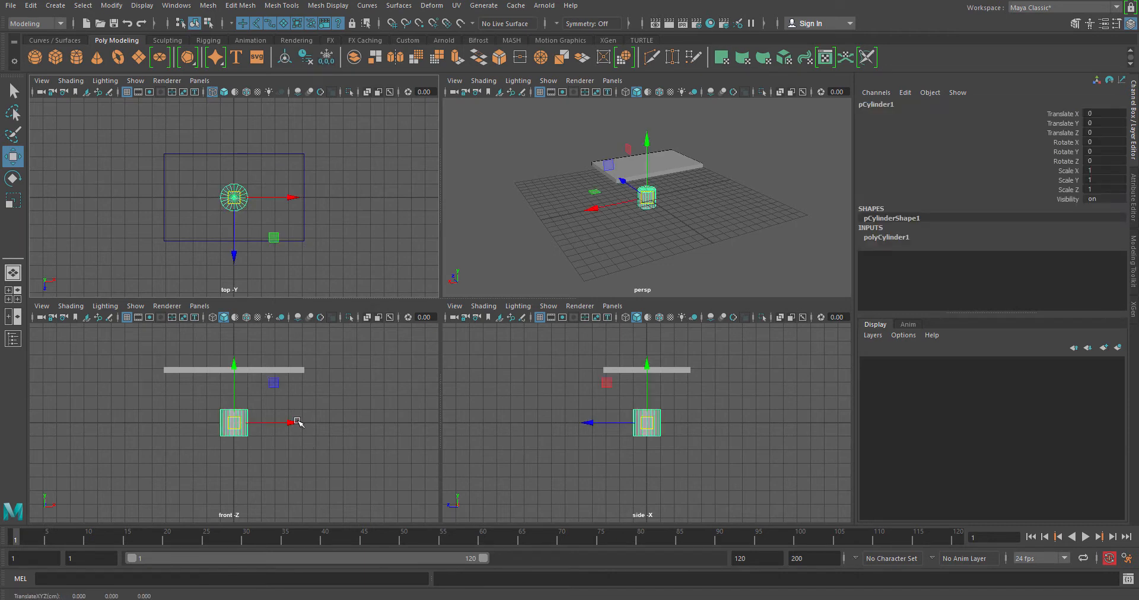
Step: Try scaling the cylinder uniformly to about 0.246 and stretching it along Y
key("r")
left_click_drag(234, 197, 216, 207)
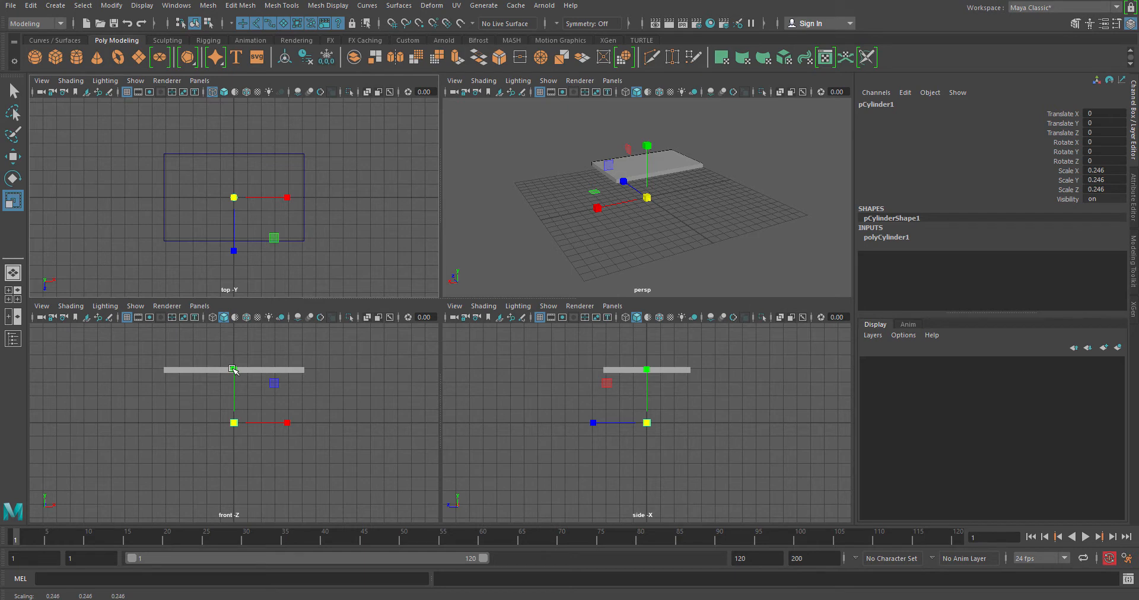
left_click_drag(233, 370, 253, 220)
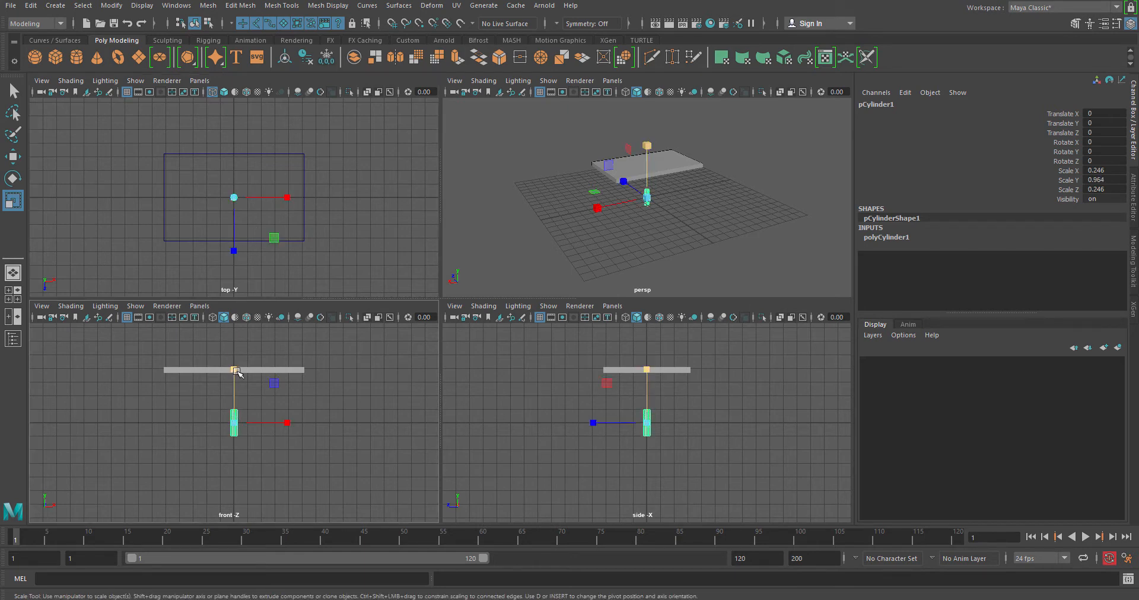
left_click_drag(235, 370, 243, 259)
left_click_drag(234, 368, 236, 373)
Step: Undo all the scaling of the cylinder
key("ctrl+z")
key("ctrl+z")
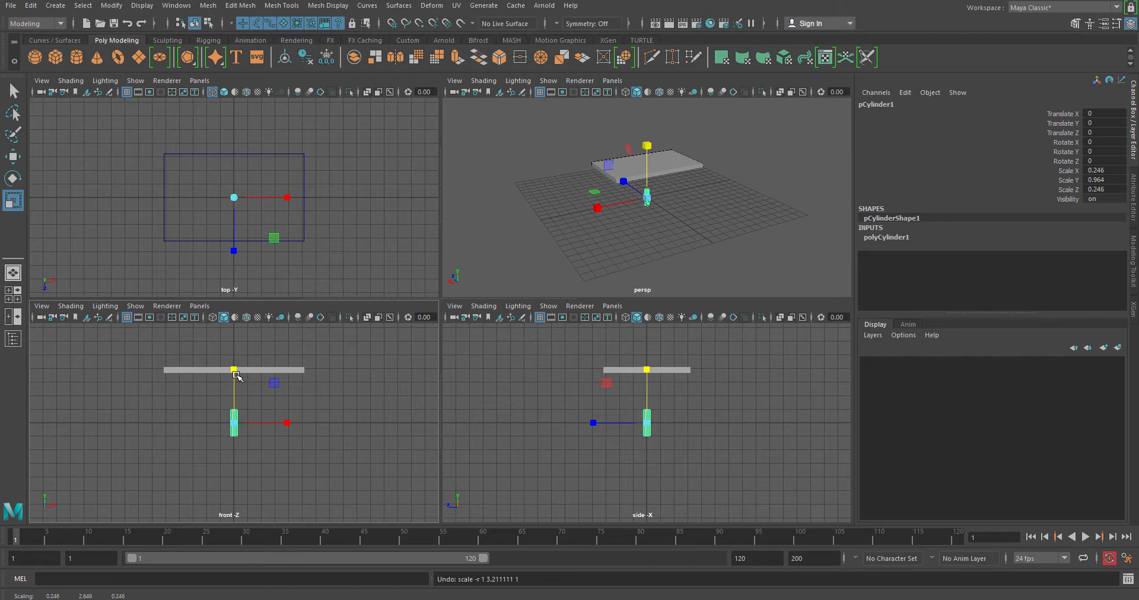
key("ctrl+z")
key("ctrl+z")
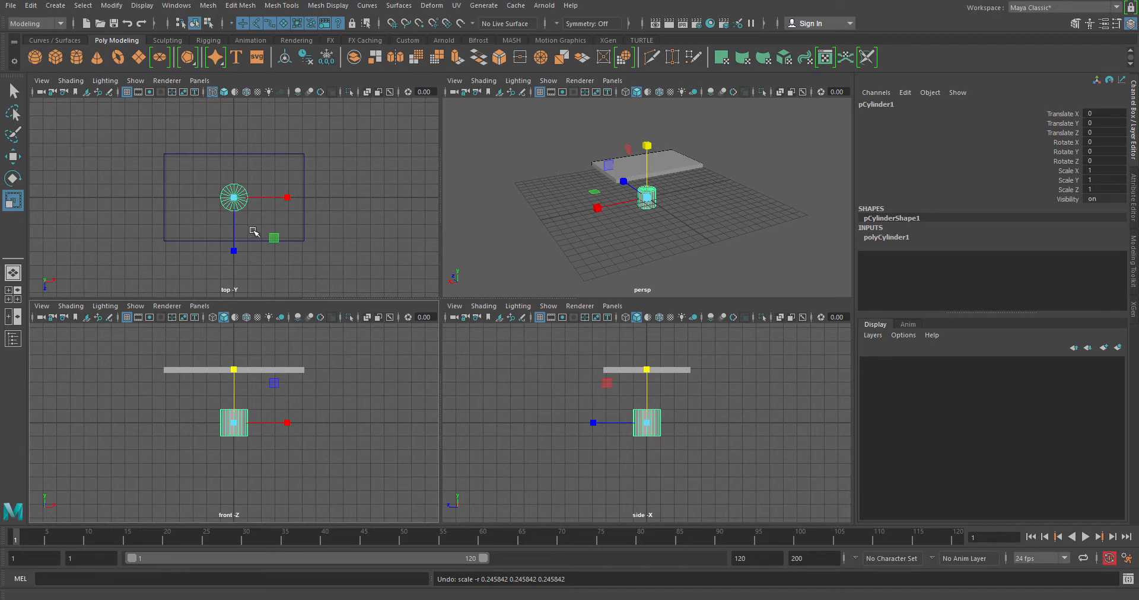
Step: Set the cylinder's creation radius to 0.3 and its height to 6.1
left_click(888, 238)
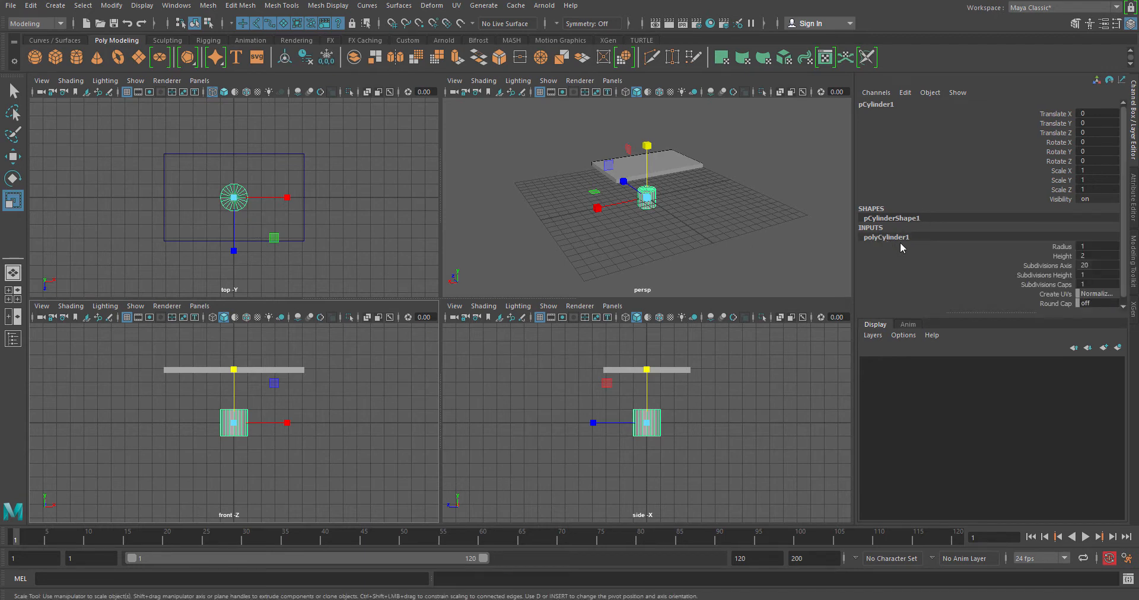
left_click(1063, 247)
middle_click_drag(754, 249, 750, 250)
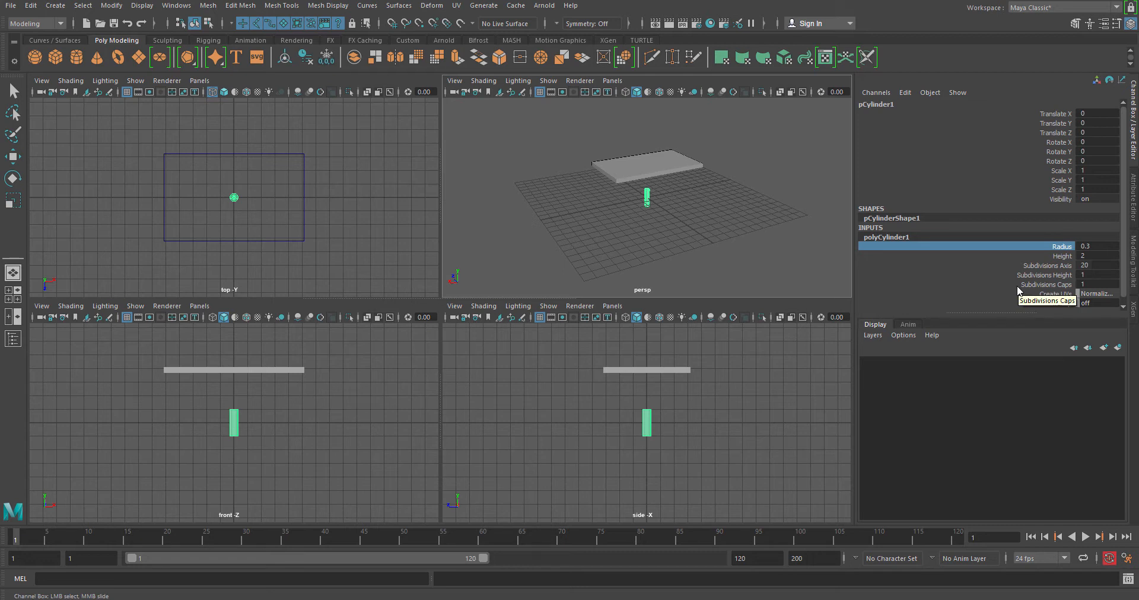
left_click(1065, 257)
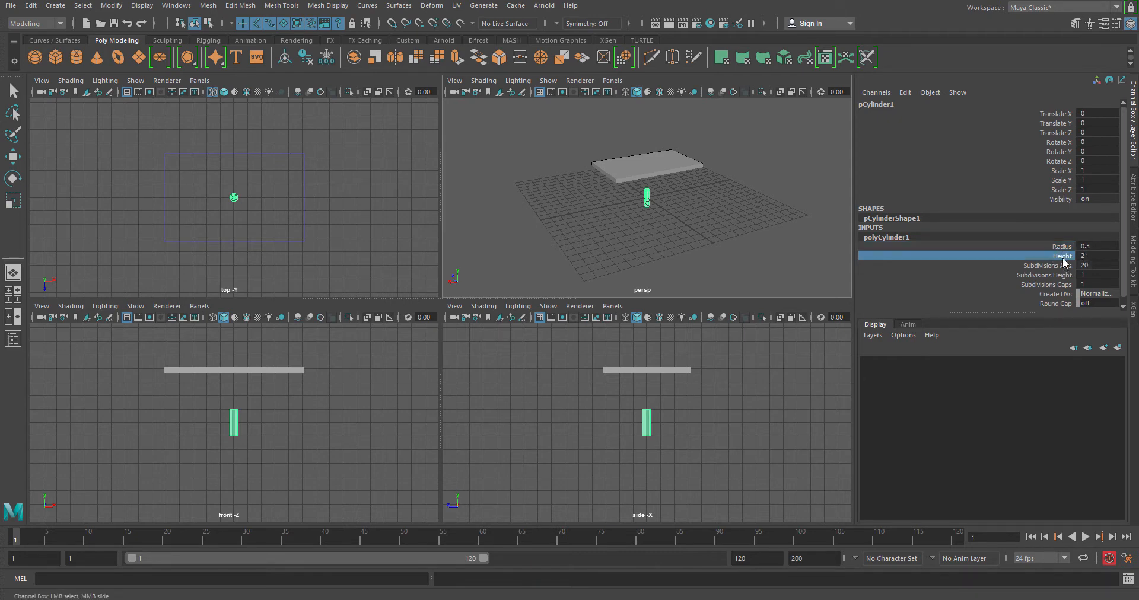
middle_click_drag(674, 257, 694, 263)
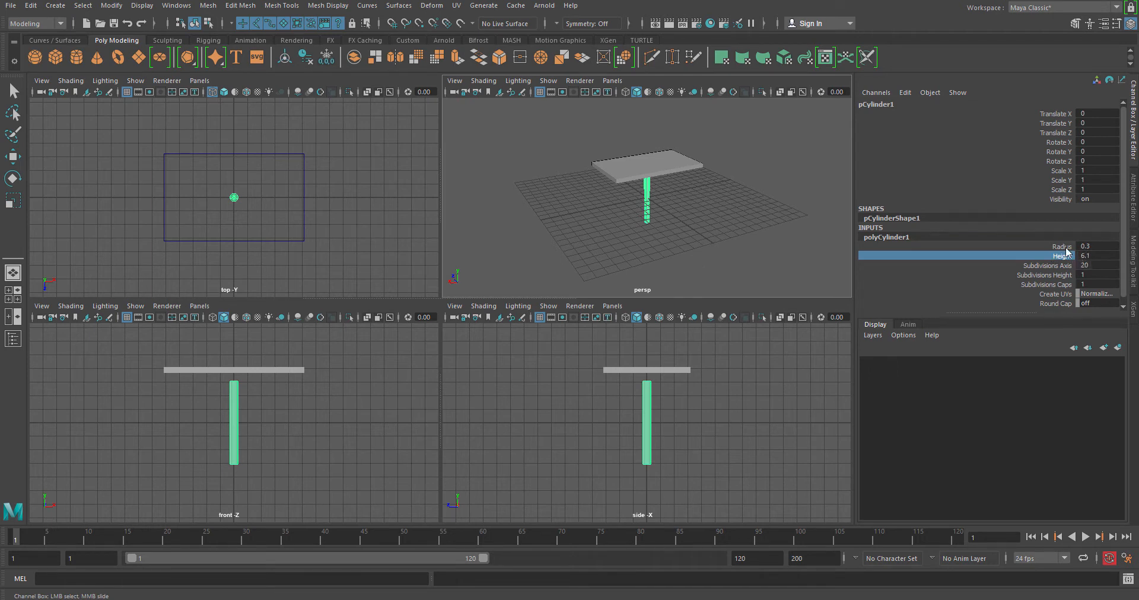
Step: Reduce the cylinder's creation radius to 0.2 and adjust its height to 8
left_click(1065, 247)
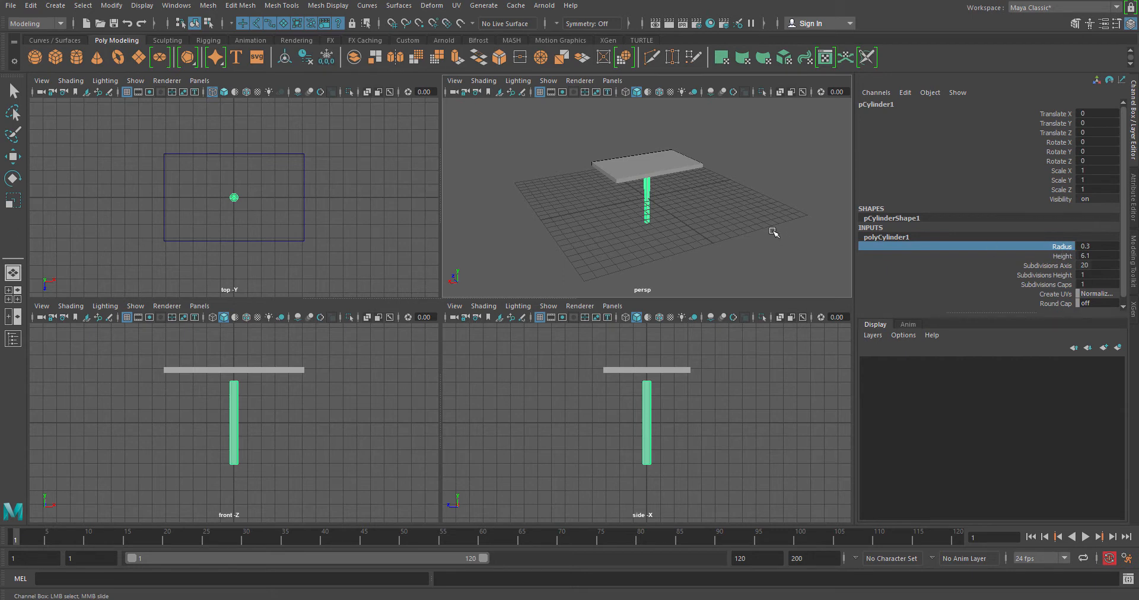
mouse_move(774, 232)
middle_mouse_down()
mouse_move(755, 232)
mouse_move(792, 237)
mouse_move(771, 237)
middle_mouse_up()
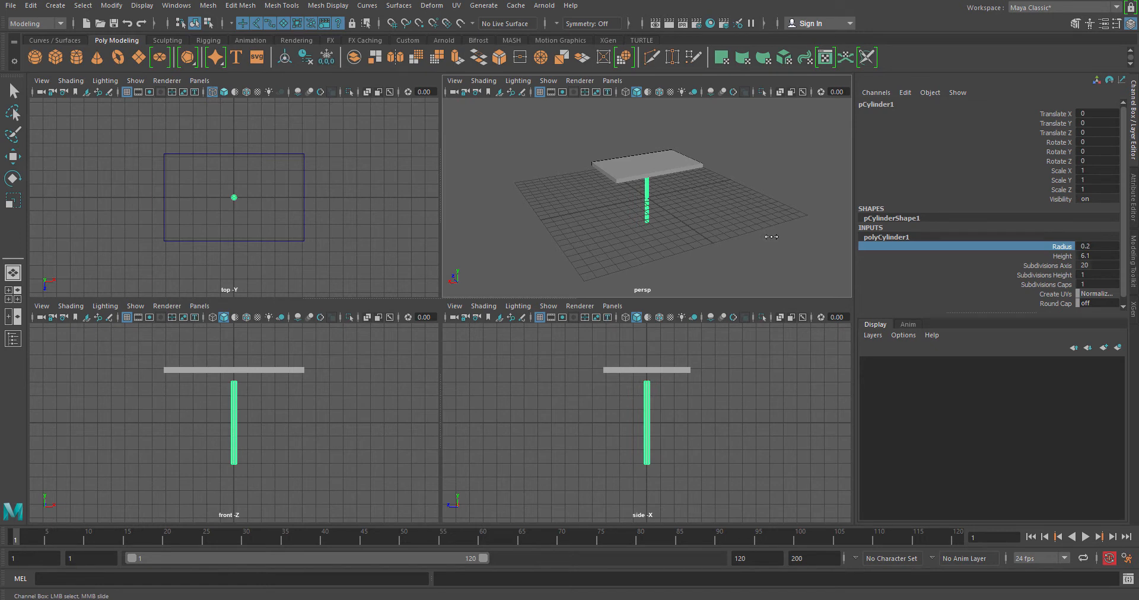
left_click(1085, 253)
type("26")
key("Return")
left_click_drag(1086, 255, 1081, 256, "ctrl")
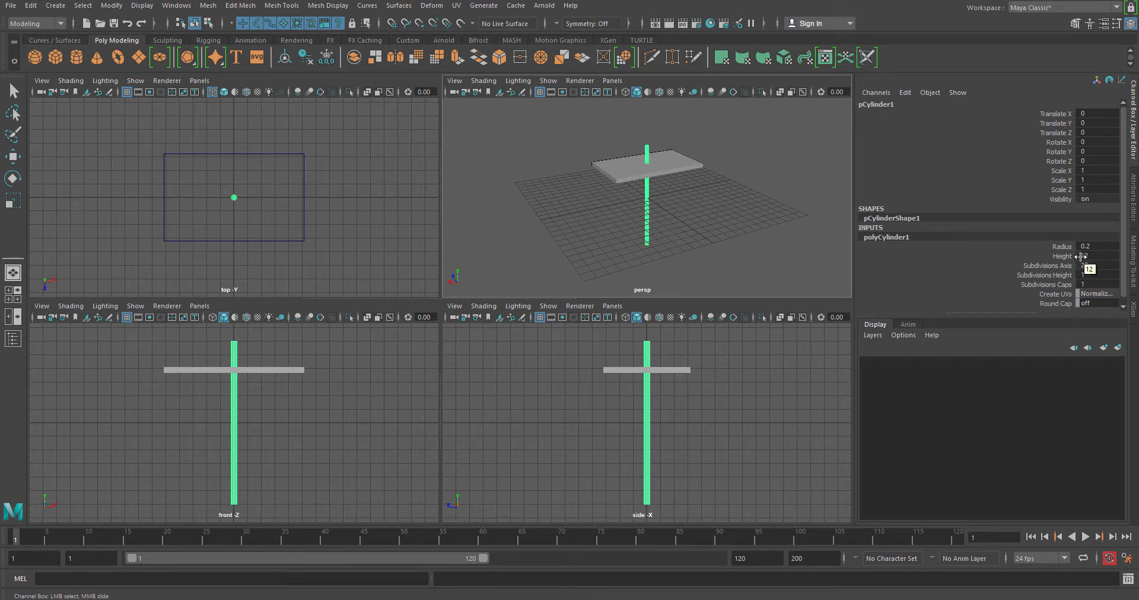
left_click_drag(1081, 257, 1082, 255, "ctrl")
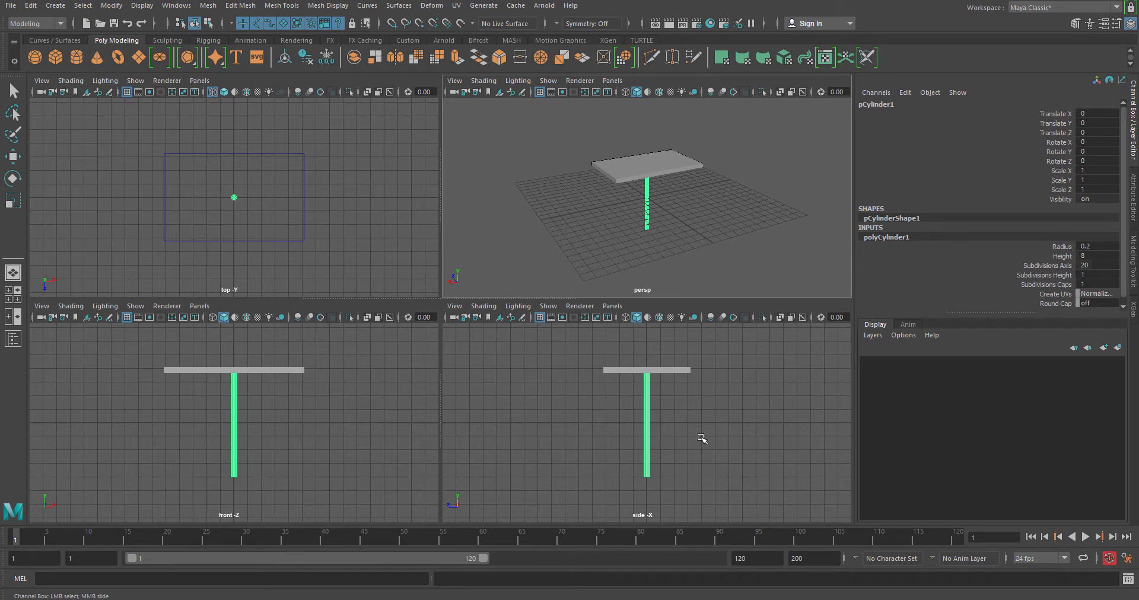
Step: Undo all the radius and height changes made to the cylinder's creation settings
key("ctrl+z")
key("ctrl+z")
key("ctrl+z")
key("ctrl+z")
key("ctrl+z")
key("ctrl+z")
key("ctrl+z")
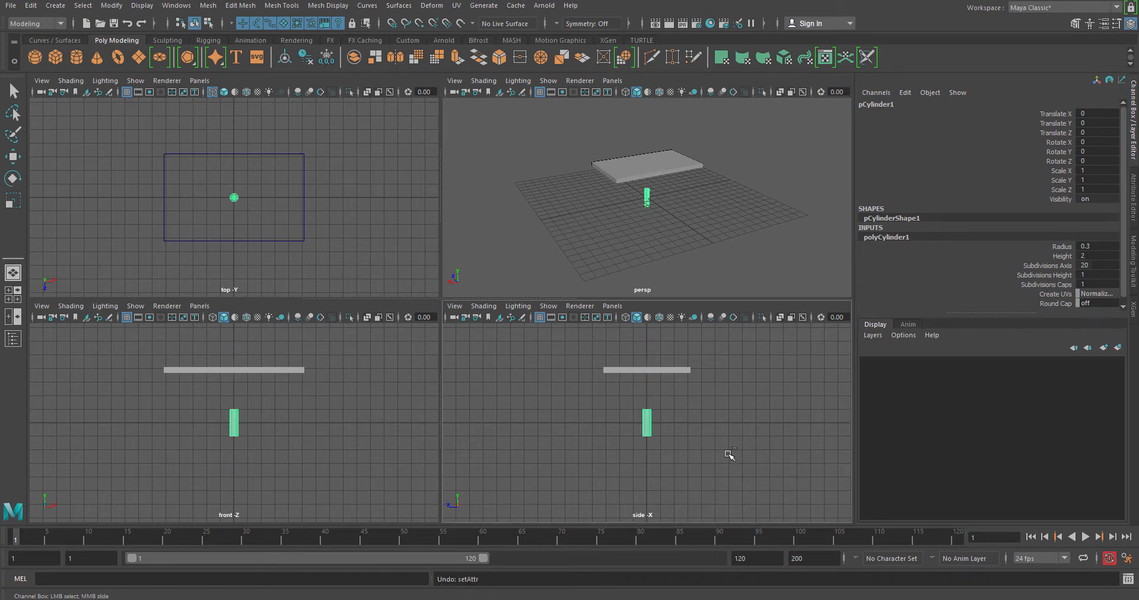
Step: Scale the cylinder into a thin upright leg of about 0.246 in X and Z and 2.092 in Y
key("r")
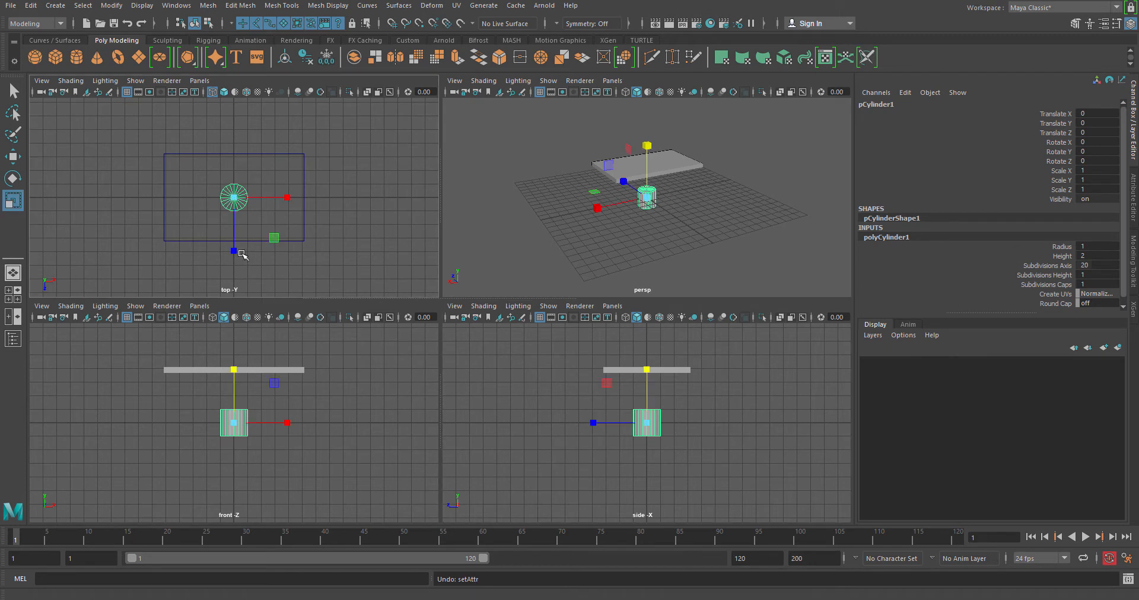
left_click_drag(234, 199, 216, 197)
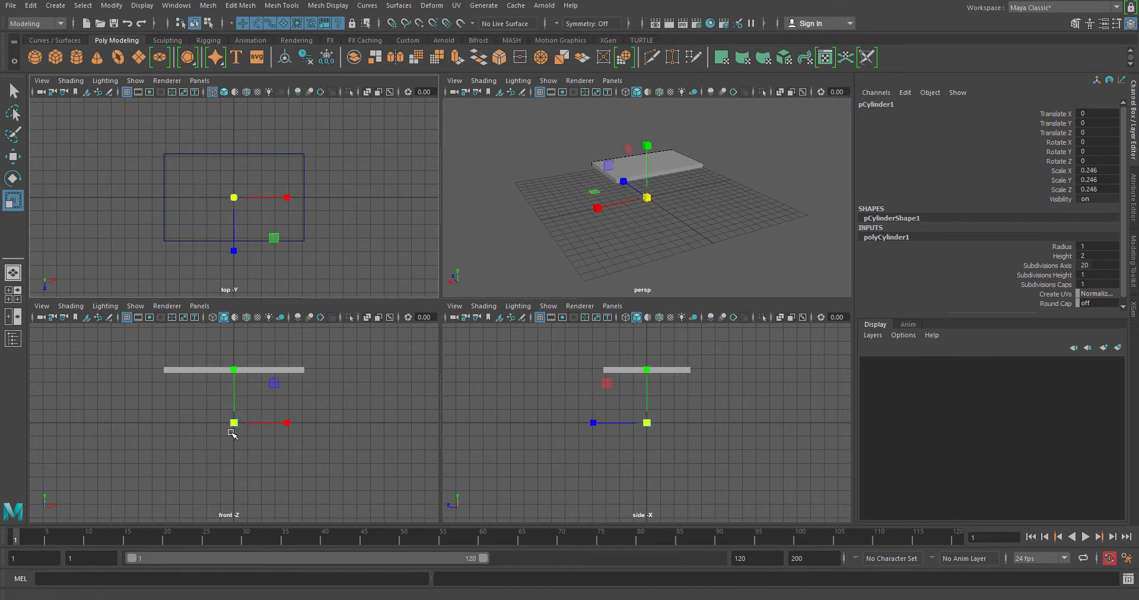
left_click_drag(233, 370, 242, 253)
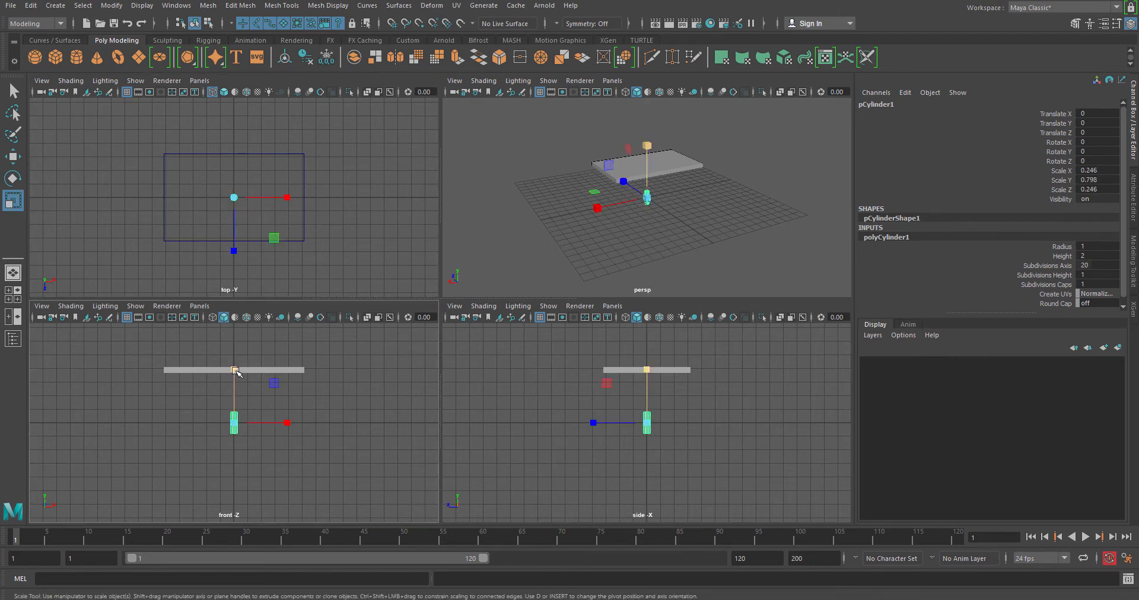
left_click_drag(234, 370, 238, 286)
Step: Move the leg under a back corner of the slab, to about -4.572 X, 1.742 Y and -2.482 Z
key("w")
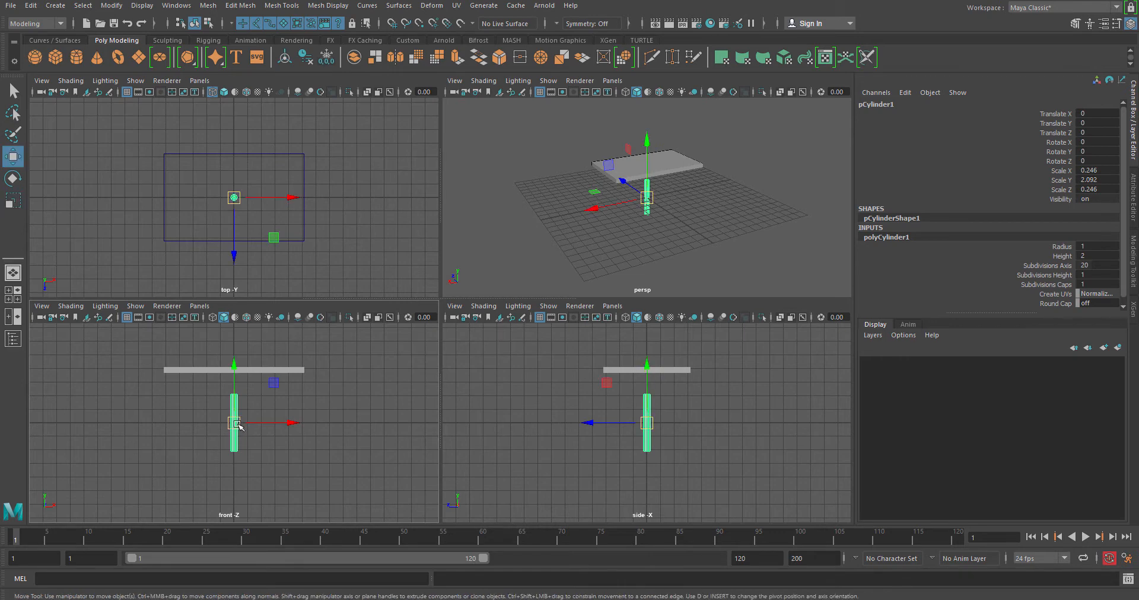
left_click_drag(237, 424, 174, 401)
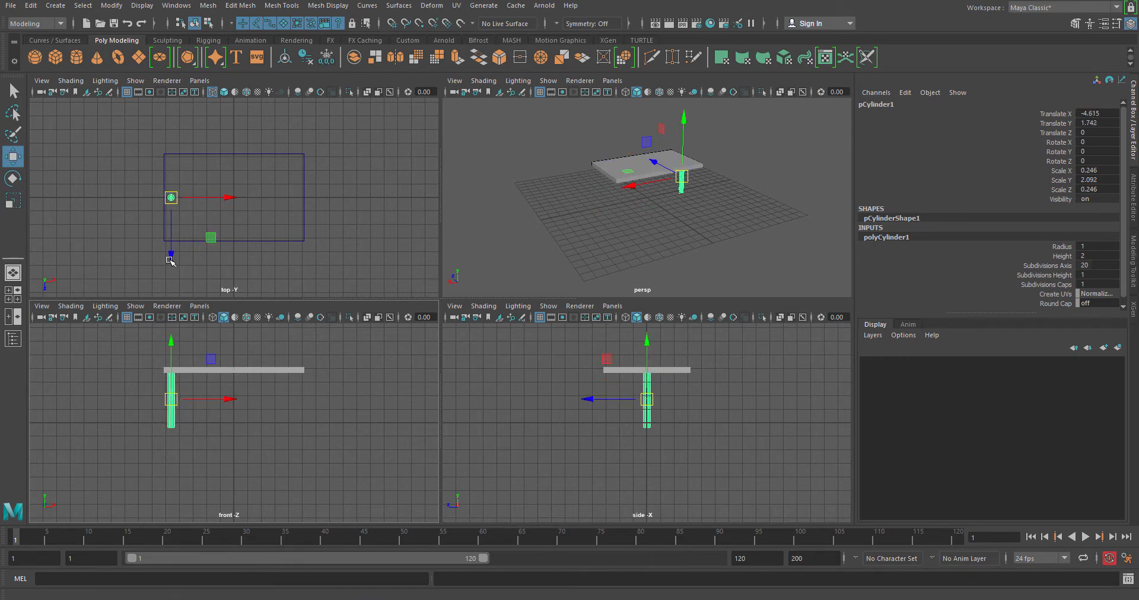
left_click_drag(171, 234, 175, 198)
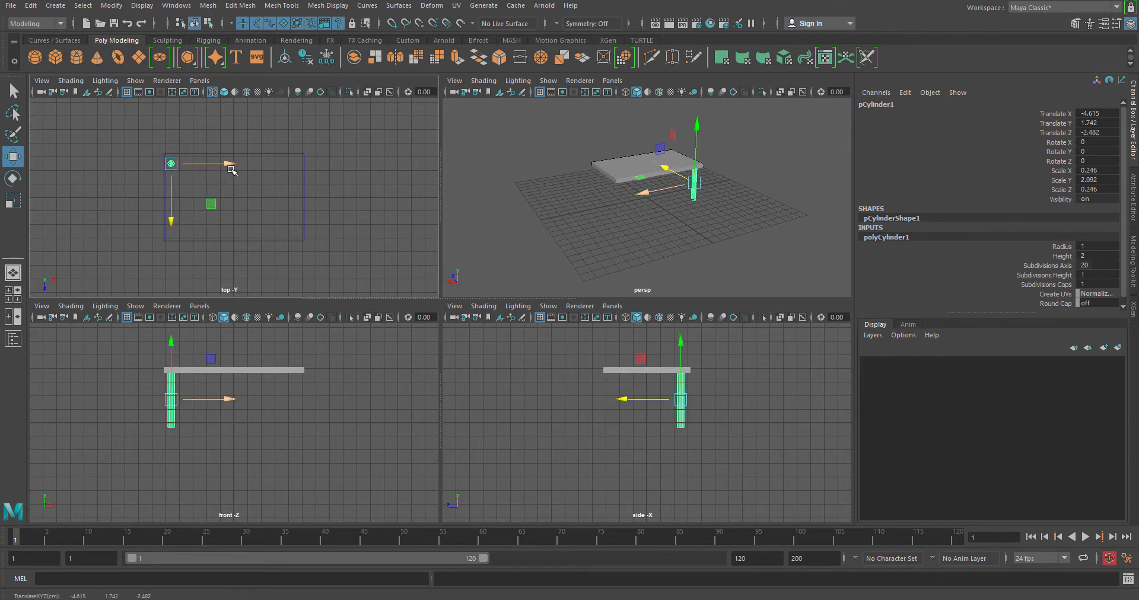
left_click_drag(232, 166, 233, 166)
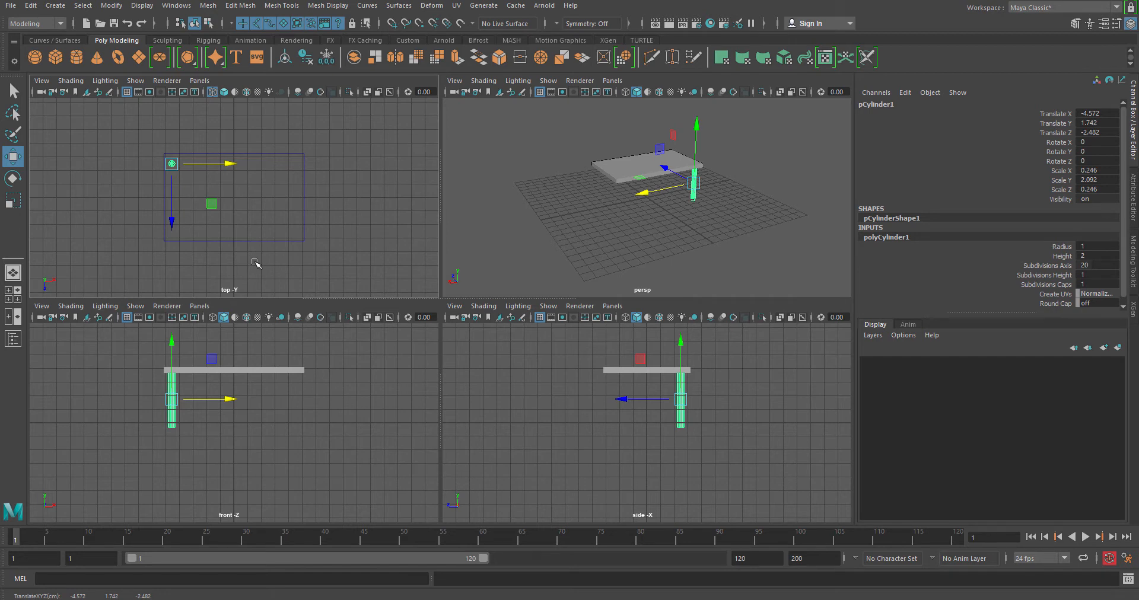
Step: Examine how the leg fits under the slab's corner in the perspective view, and select the leg again
left_click(347, 210)
left_click(172, 165)
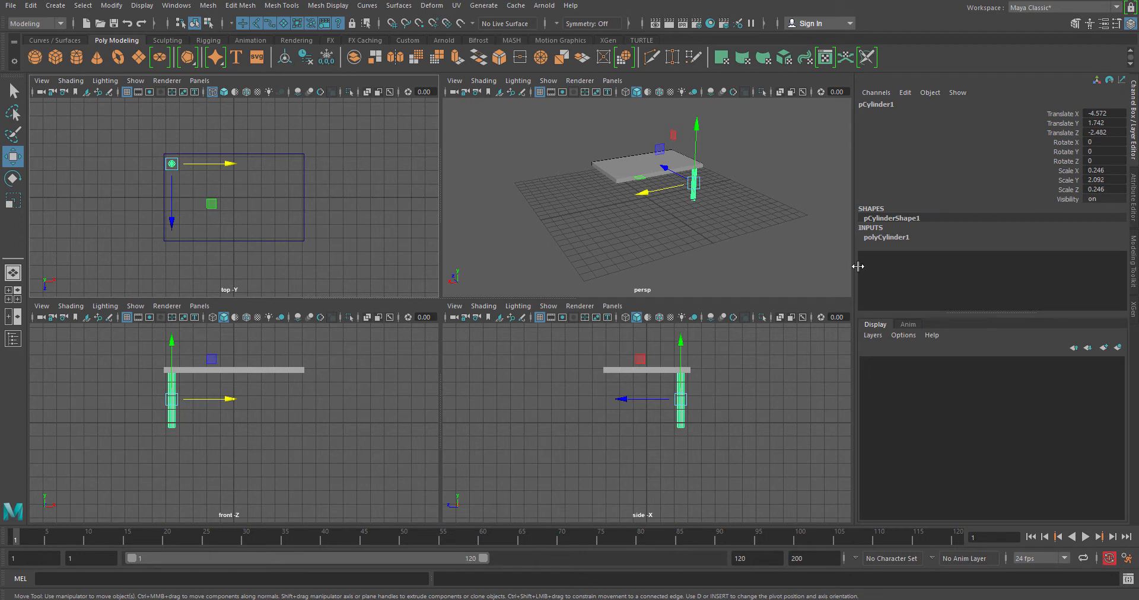
left_click(888, 238)
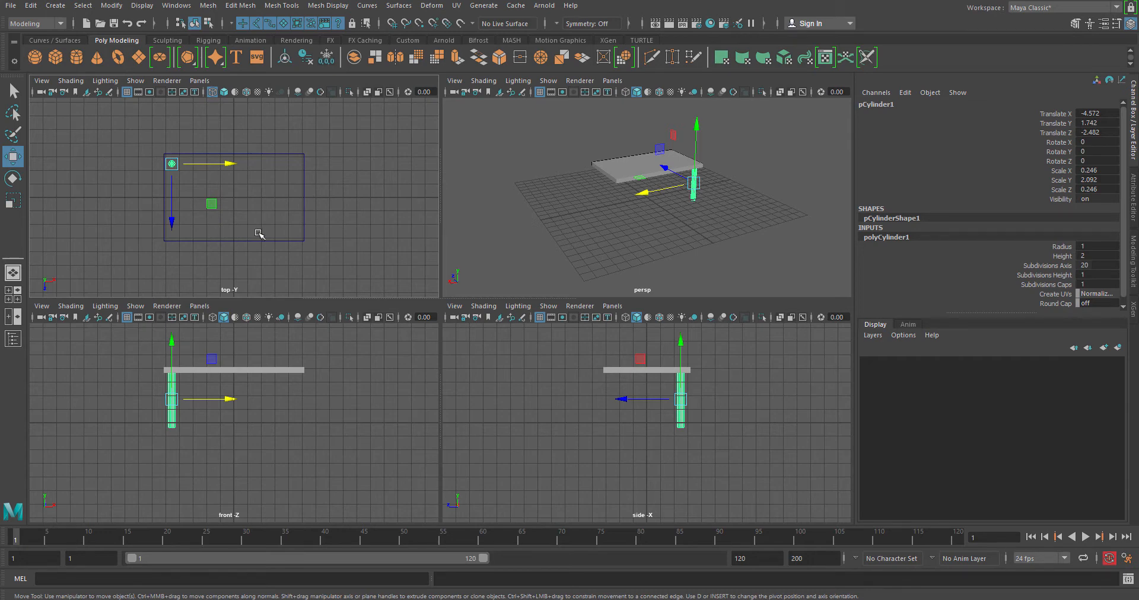
left_click(744, 229)
scroll(743, 230, "up", 6)
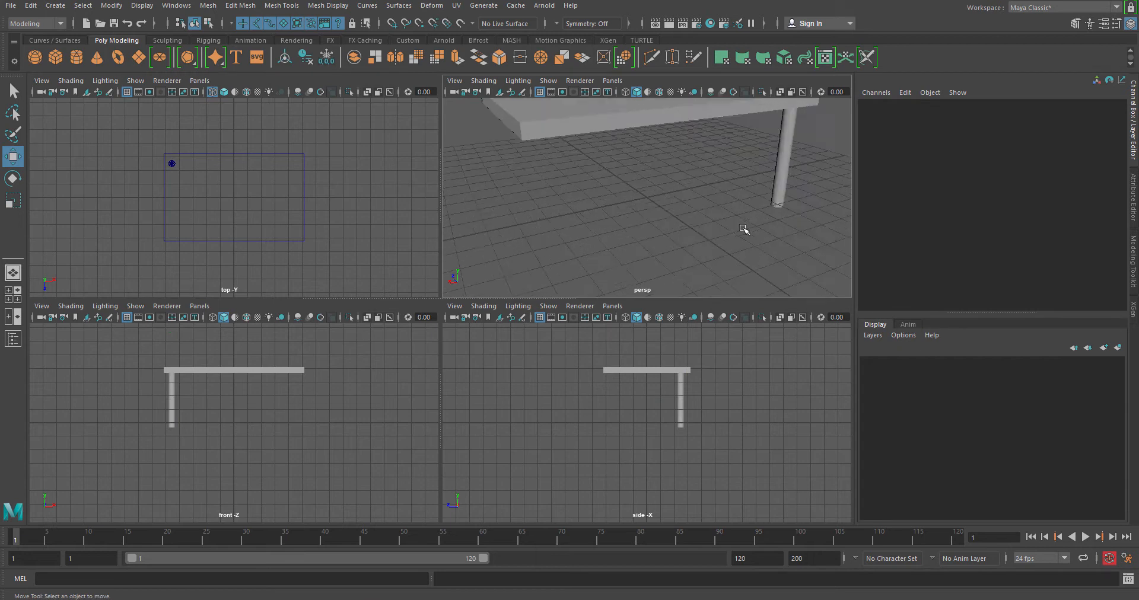
scroll(744, 230, "down", 3)
left_click(740, 191)
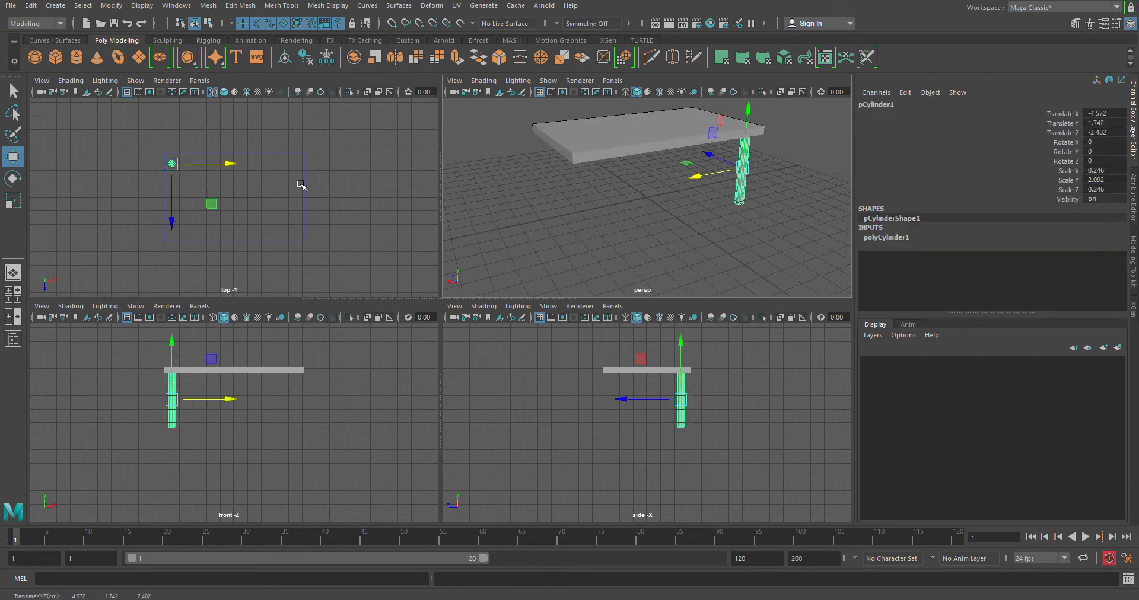
middle_click(210, 221)
key("ctrl+d")
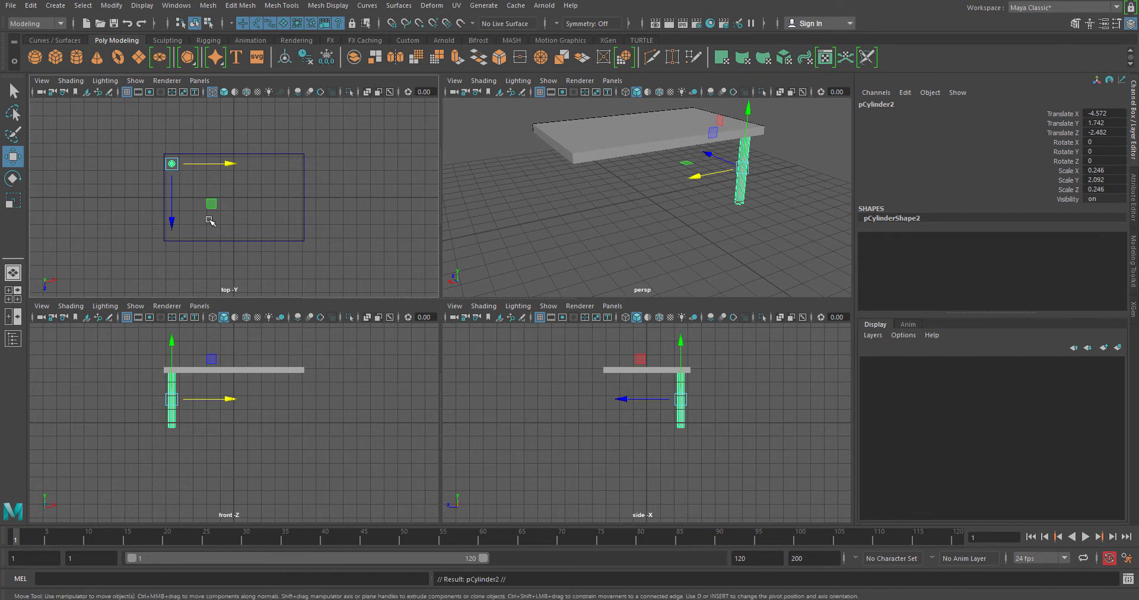
left_click_drag(174, 255, 176, 292)
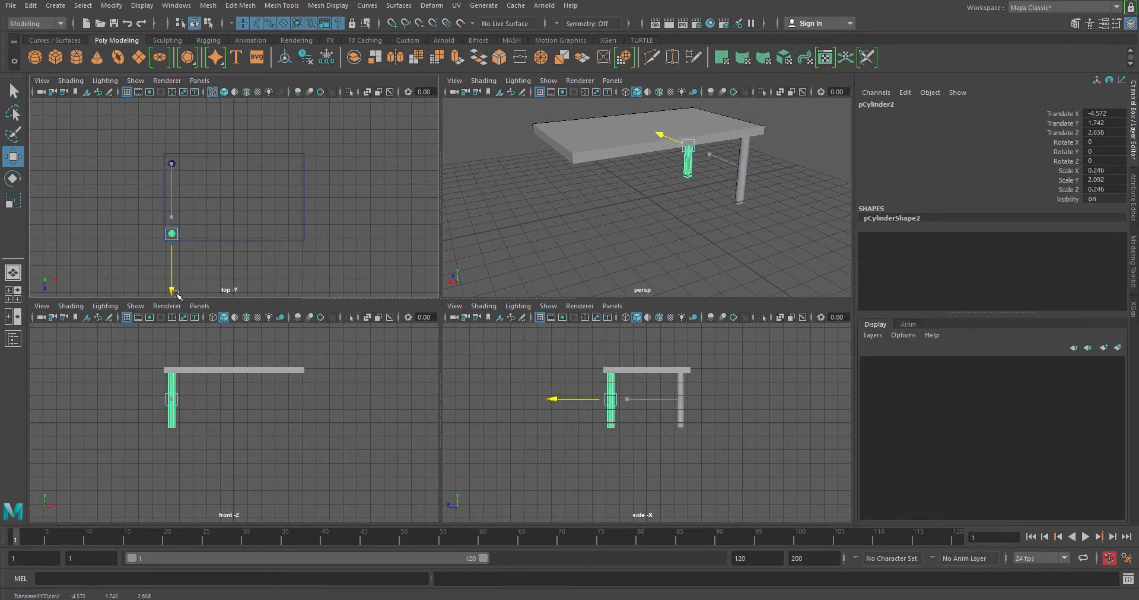
left_click(680, 238)
left_click_drag(775, 237, 707, 241, "alt")
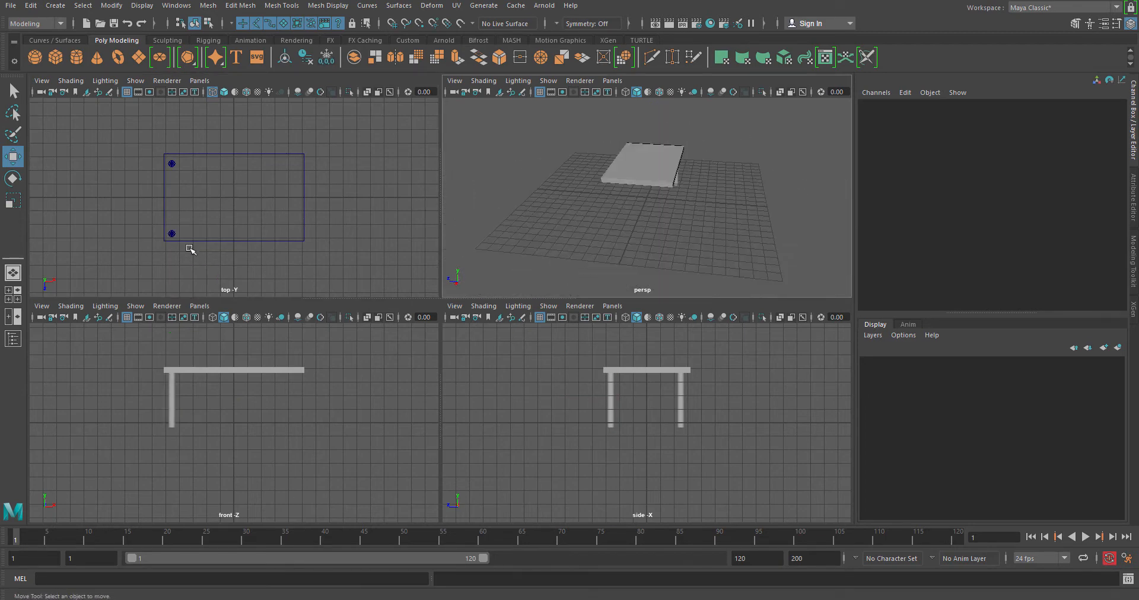
left_click(197, 213)
key("ctrl+z")
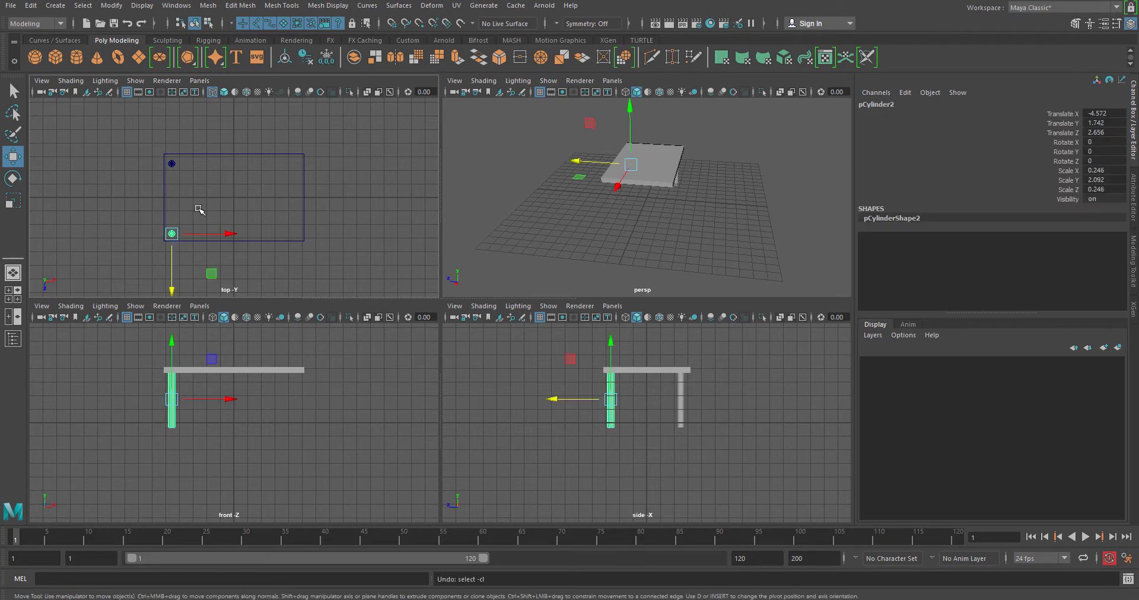
left_click(202, 216)
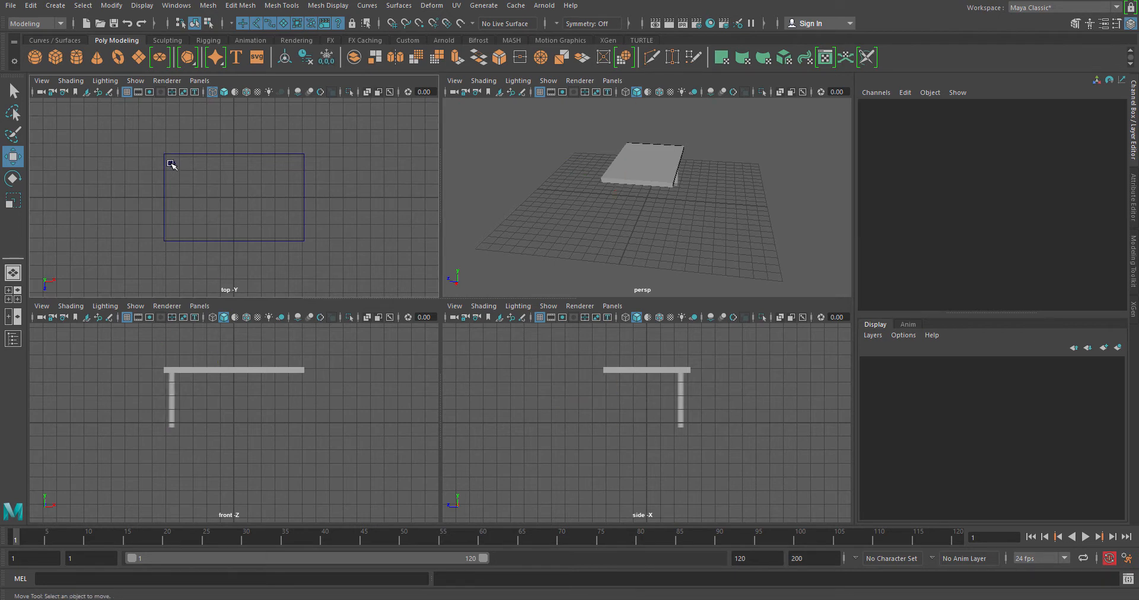
Step: Duplicate the back-corner leg and move the copy under the front corner on the same side, to about 2.569 in Z
left_click(172, 165)
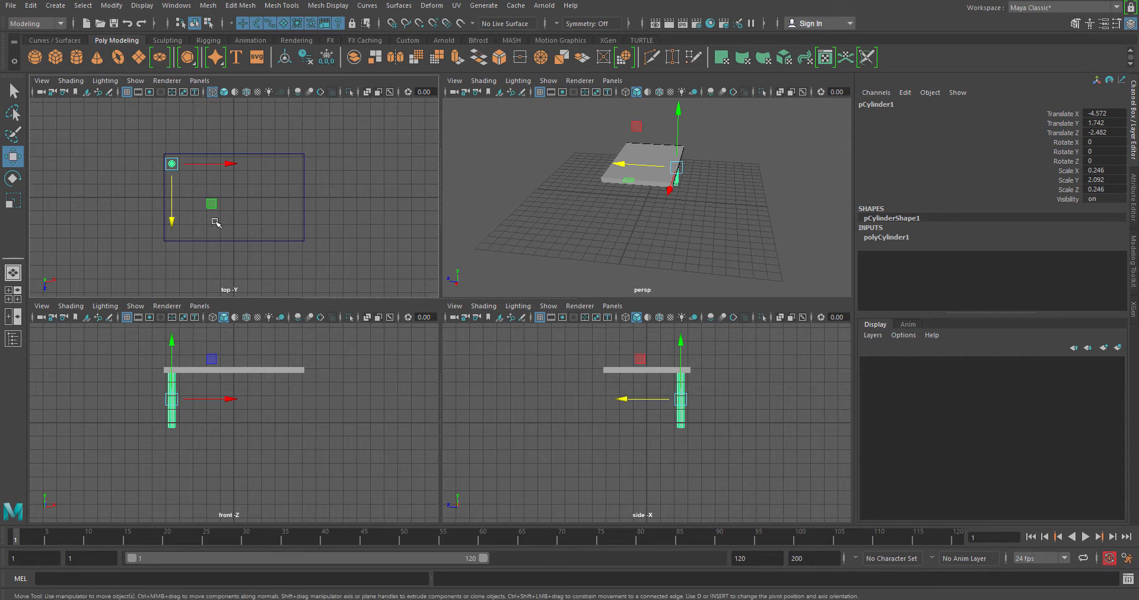
key("ctrl+d")
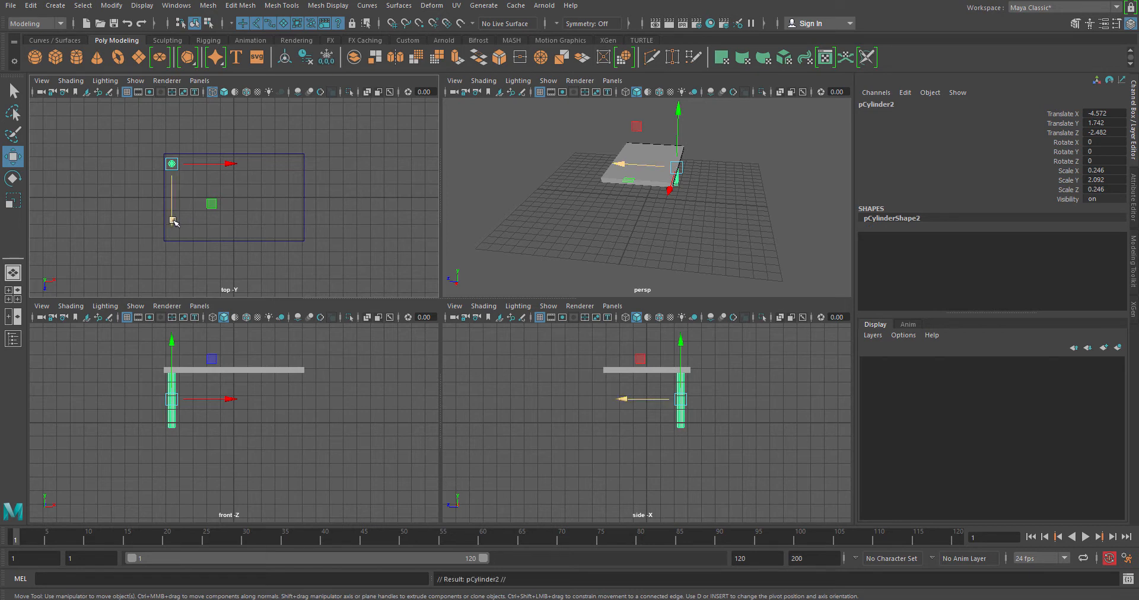
left_click_drag(173, 222, 175, 291)
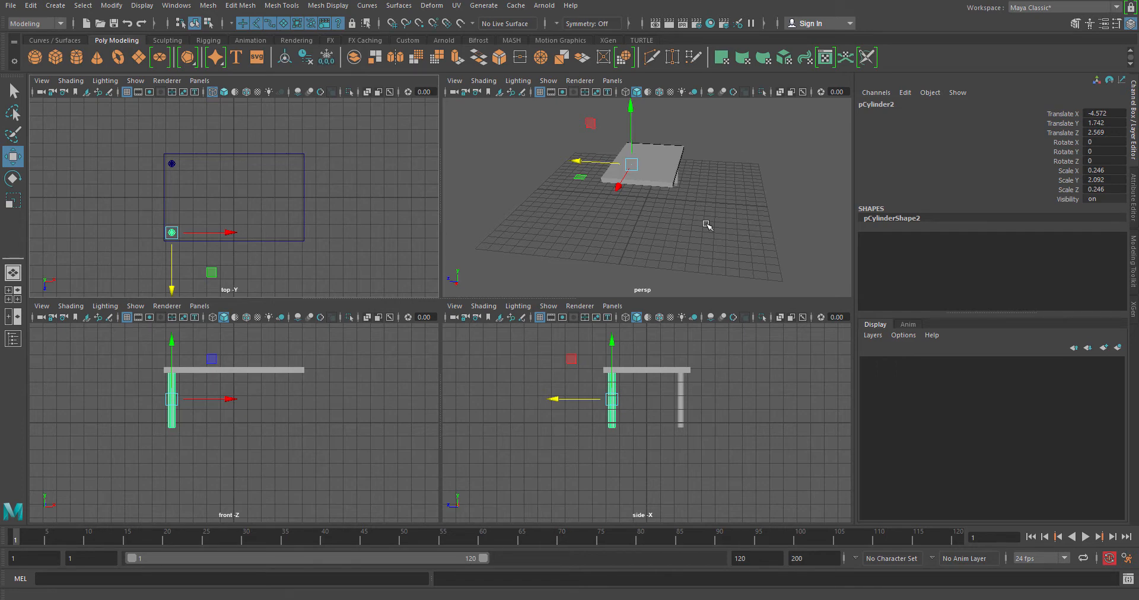
left_click_drag(771, 232, 640, 239, "alt")
left_click(612, 219)
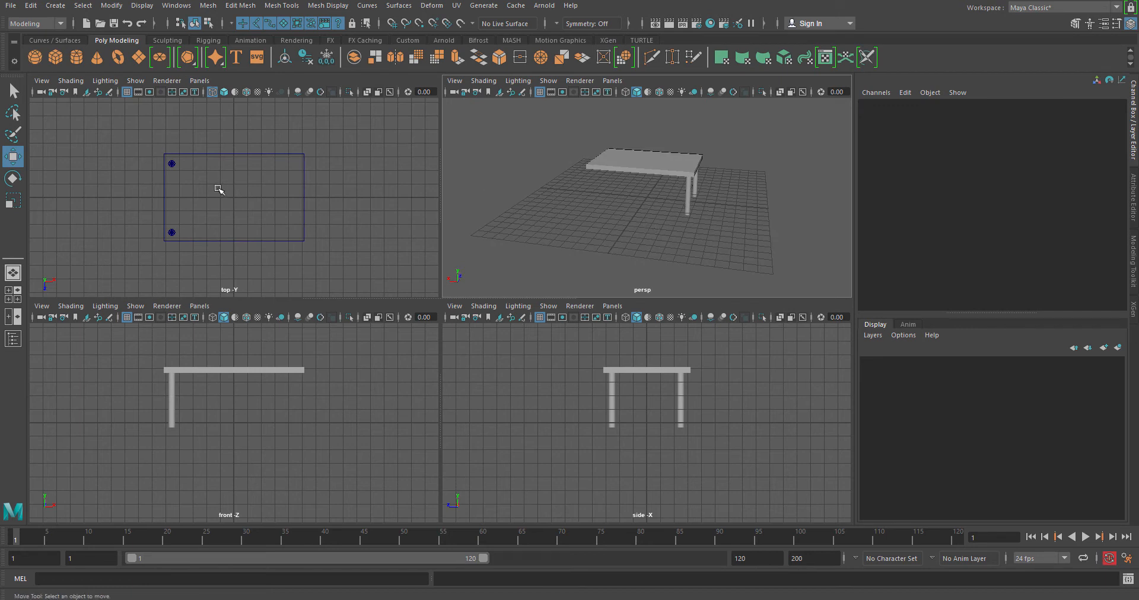
Step: Duplicate both legs together and move the copies to the opposite end of the tabletop, at about 4.267 in X
left_click_drag(191, 159, 169, 231)
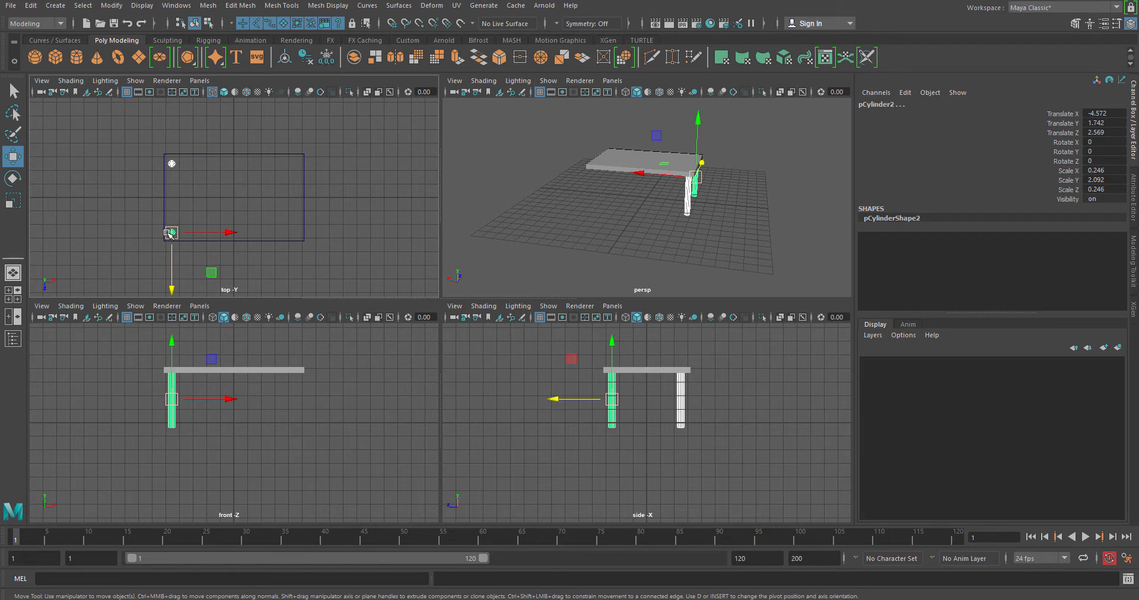
key("ctrl+d")
left_click_drag(230, 233, 350, 233)
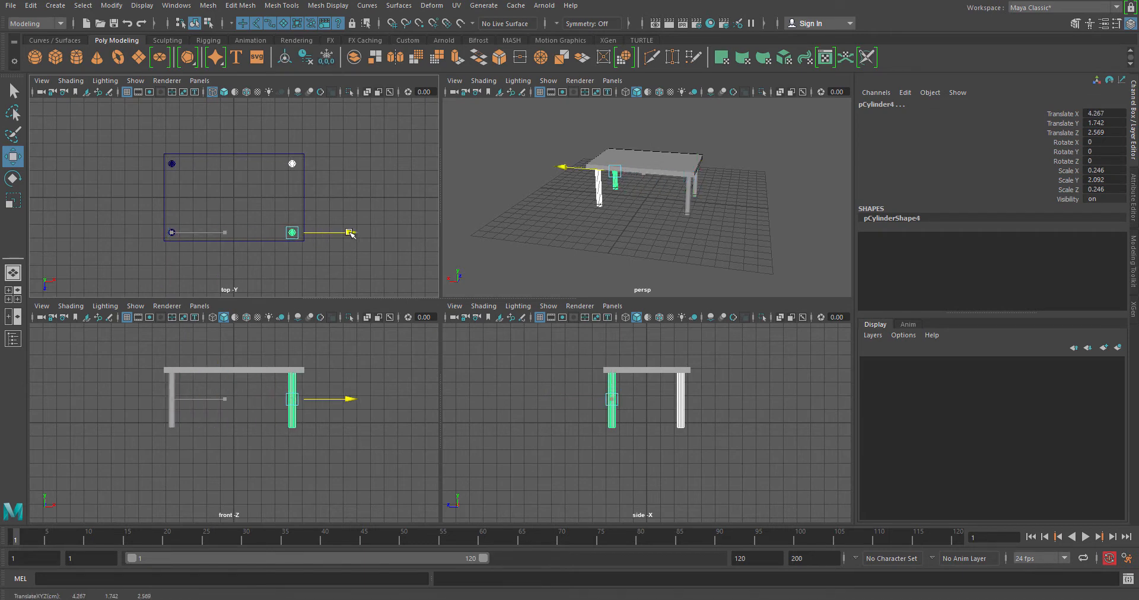
Step: Examine the four-legged table from several angles in an enlarged perspective view to check the leg placement
left_click(706, 252)
left_click_drag(694, 247, 669, 253, "alt")
key("space")
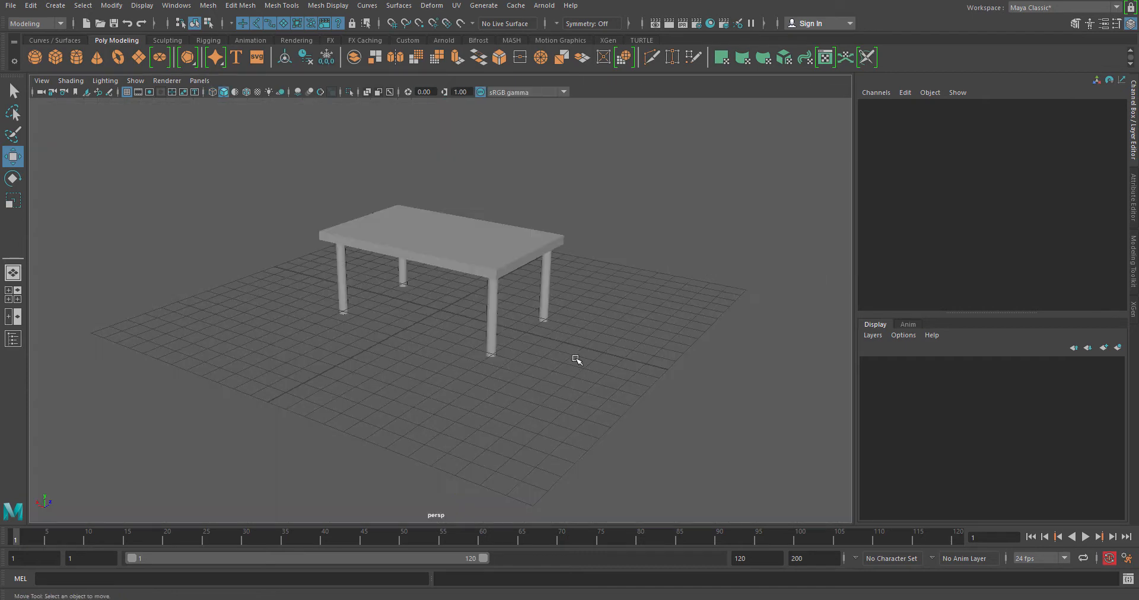
left_click_drag(577, 356, 409, 361, "alt")
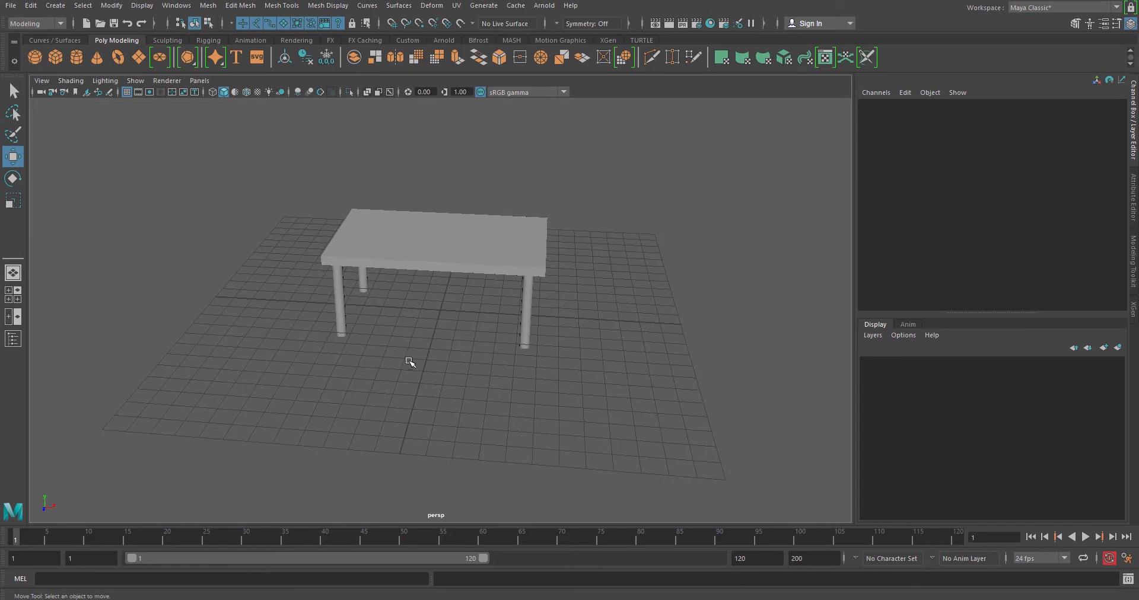
mouse_move(409, 360)
left_mouse_down("alt")
mouse_move(453, 351)
mouse_move(417, 344)
mouse_move(432, 328)
mouse_move(387, 336)
mouse_move(413, 344)
left_mouse_up("alt")
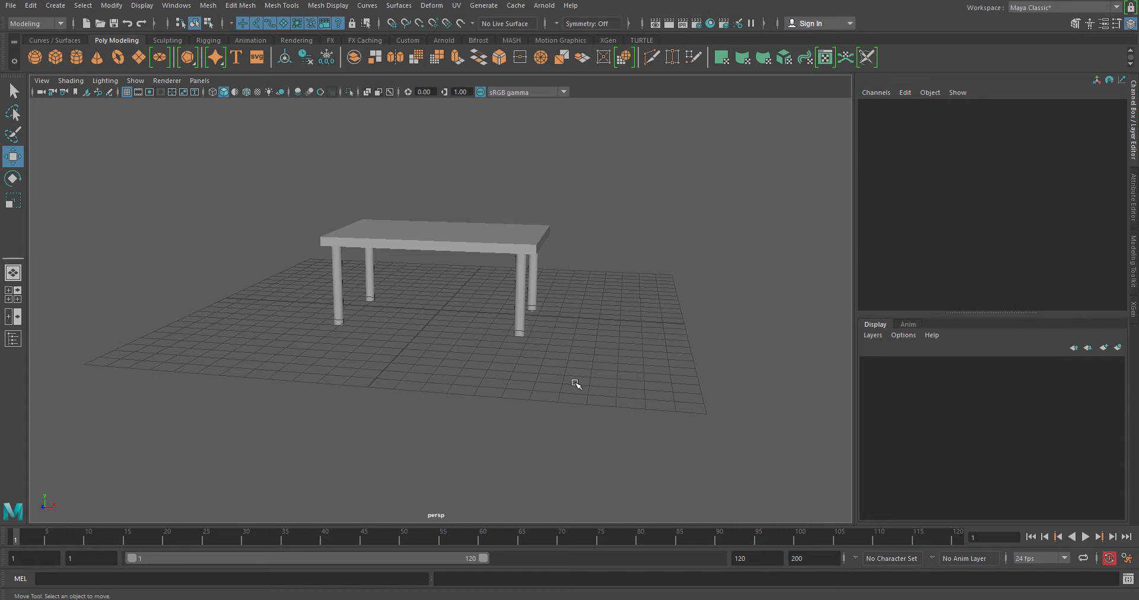
left_click_drag(394, 304, 373, 333, "alt")
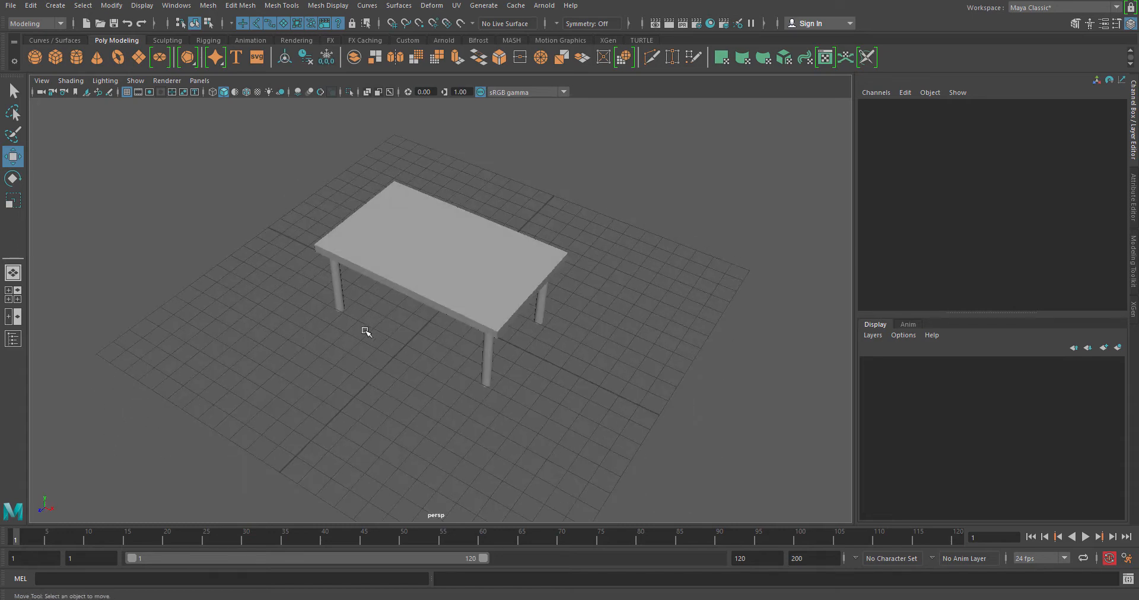
left_click_drag(428, 400, 414, 381, "alt")
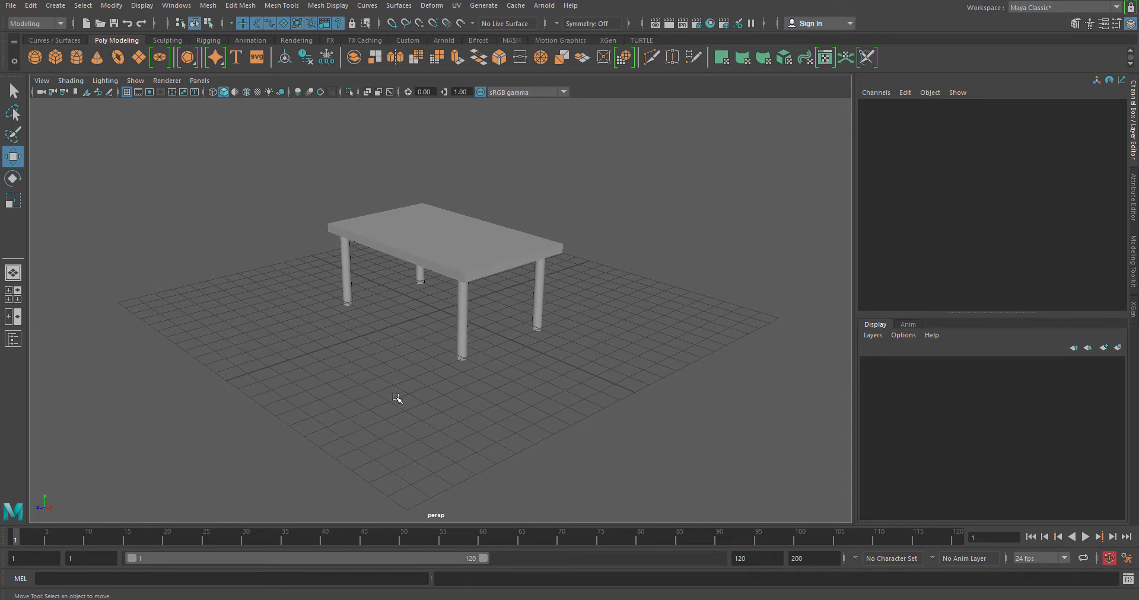
left_click_drag(308, 305, 437, 351, "alt")
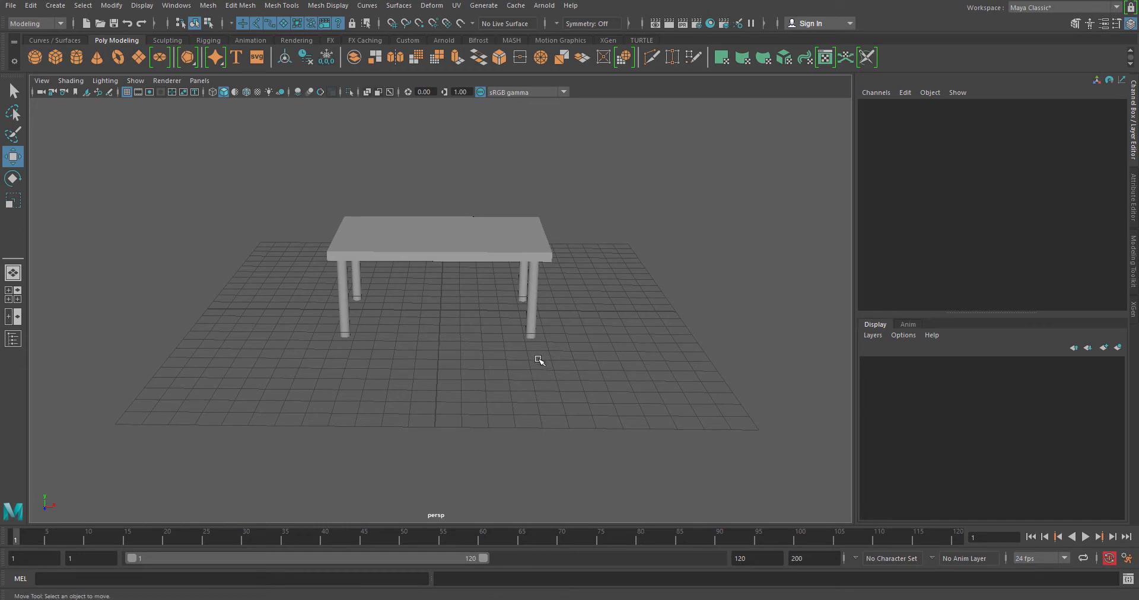
Step: Shift the two duplicated end legs outward together to about 4.588 in X, nearer the tabletop's end
left_click_drag(547, 370, 500, 288)
left_click_drag(583, 265, 589, 264)
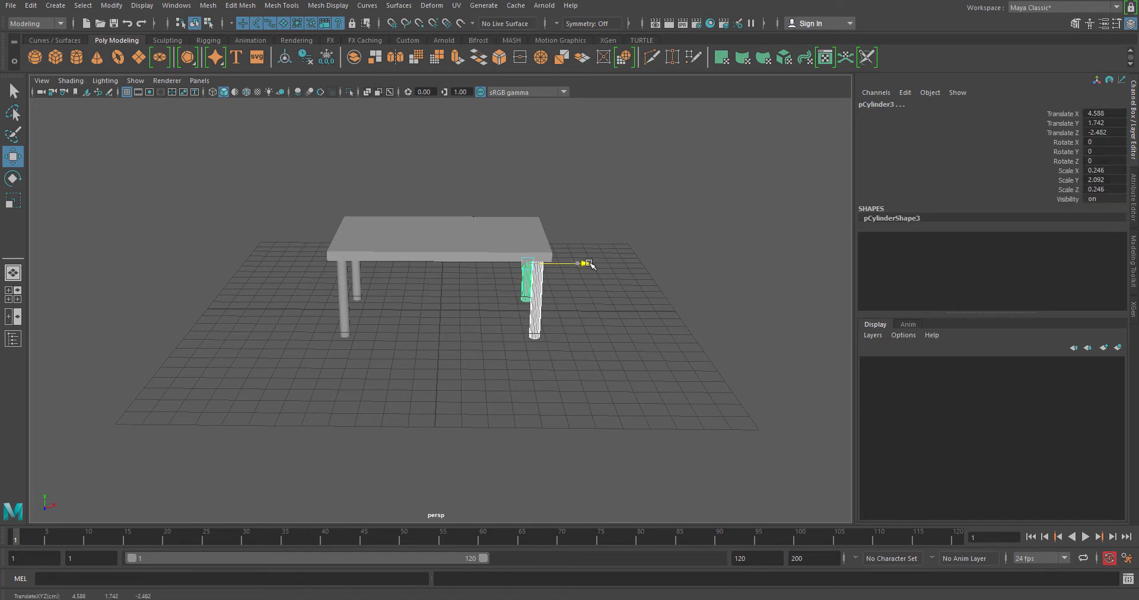
left_click(600, 389)
left_click_drag(599, 389, 544, 394, "alt")
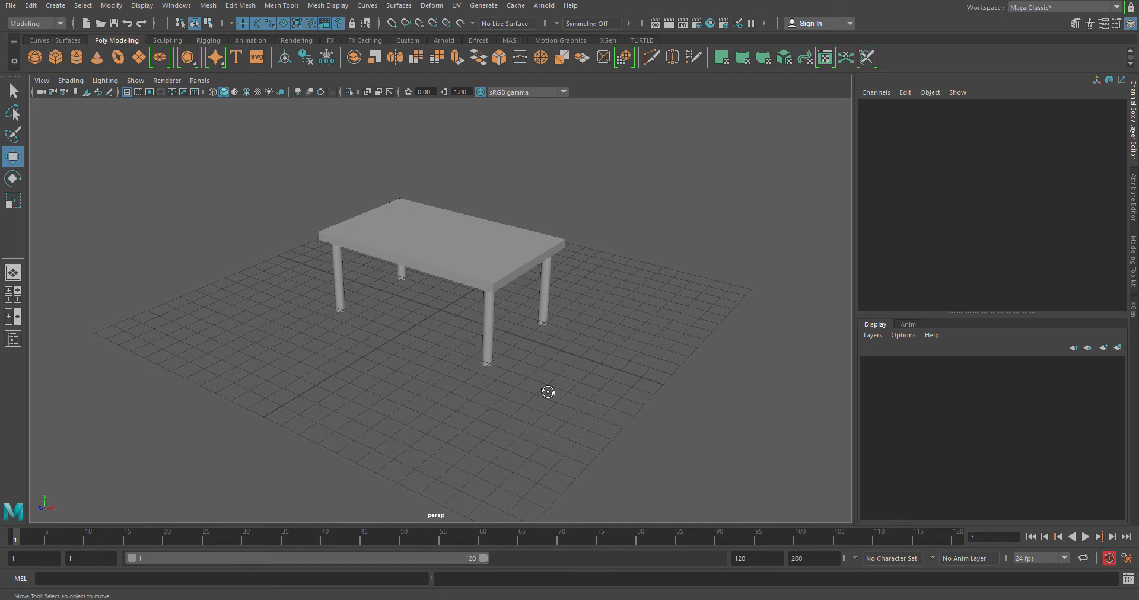
left_click_drag(539, 395, 478, 370, "alt")
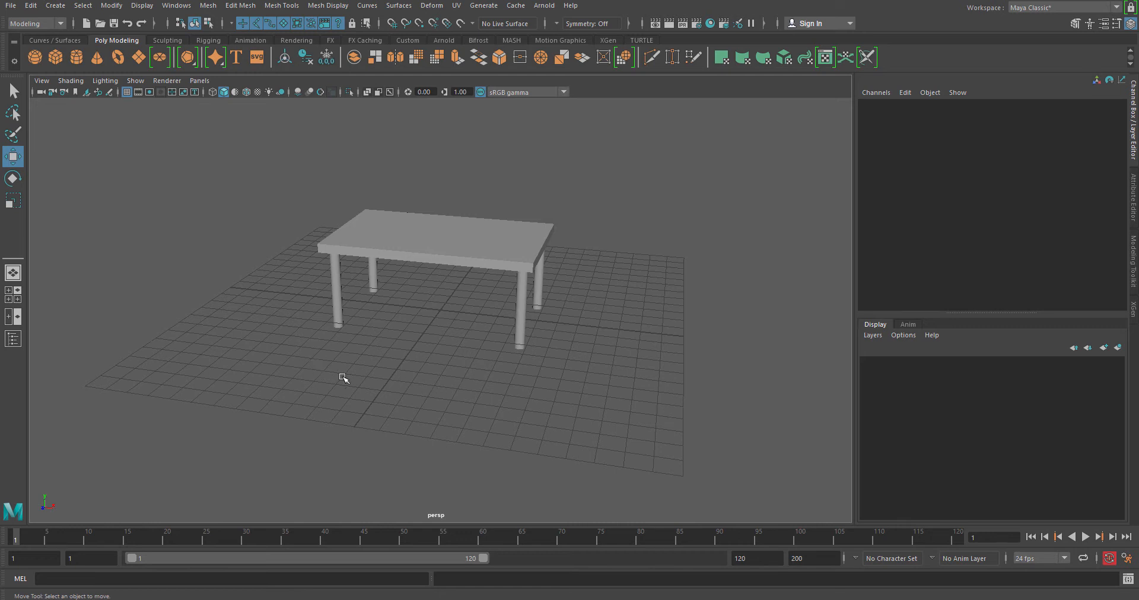
left_click_drag(343, 376, 384, 386, "alt")
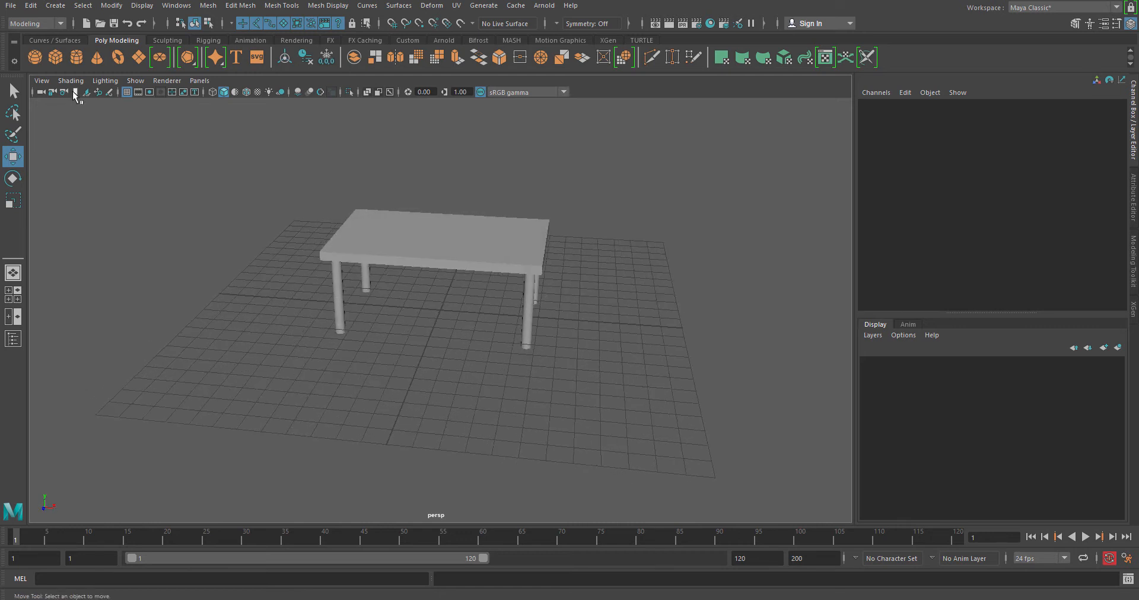
Step: Create a polygon cube and move it behind the table, to about -4.975 in Z
key("space")
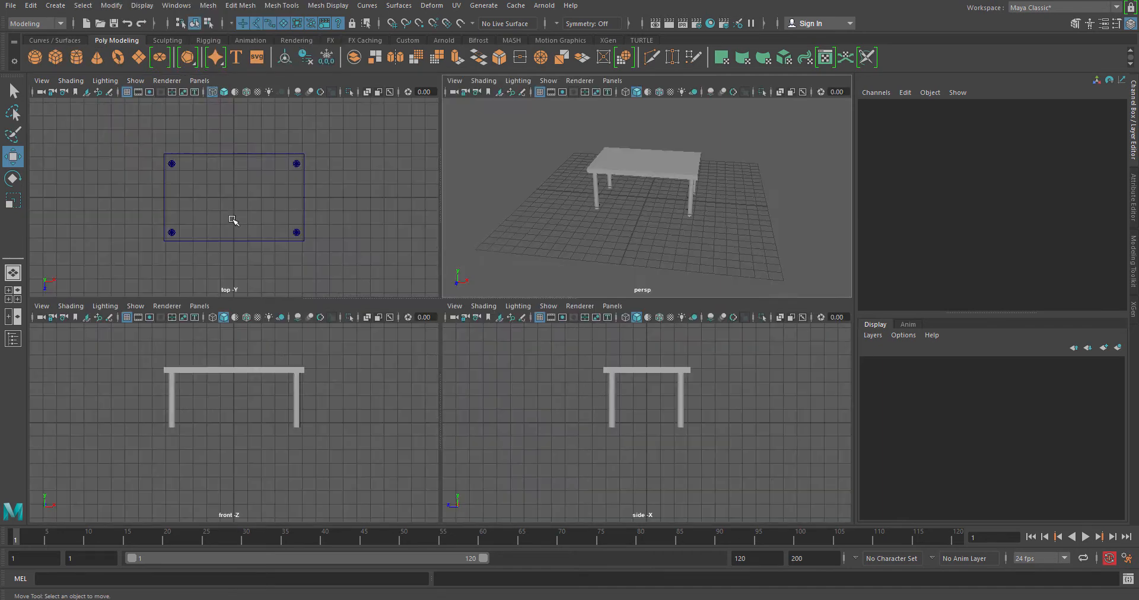
key("space")
scroll(373, 213, "down", 2)
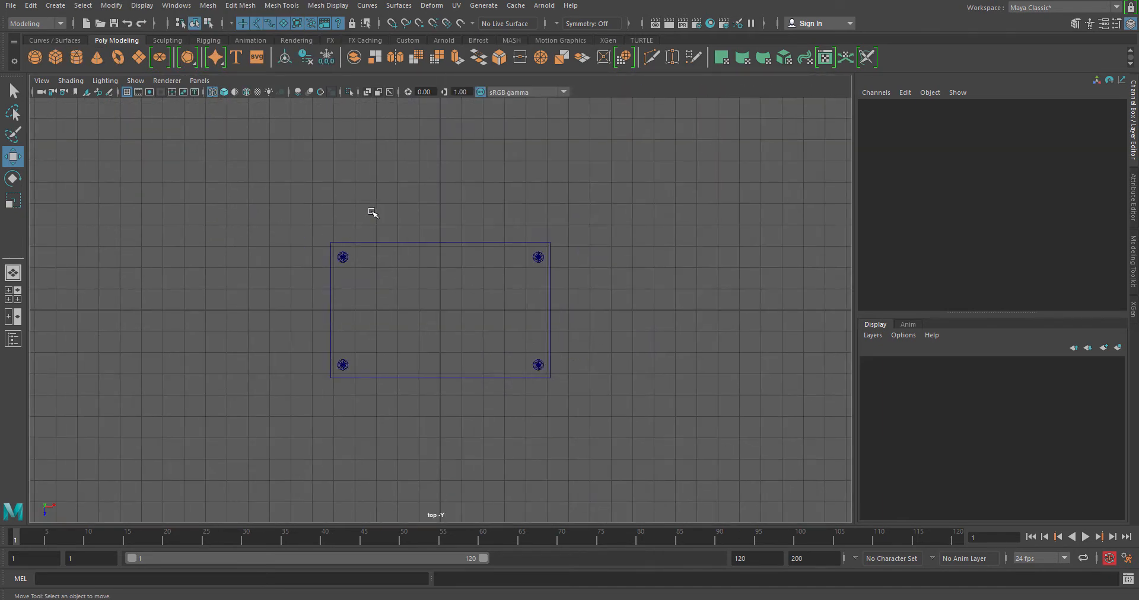
left_click(56, 57)
left_click_drag(442, 368, 455, 260)
key("space")
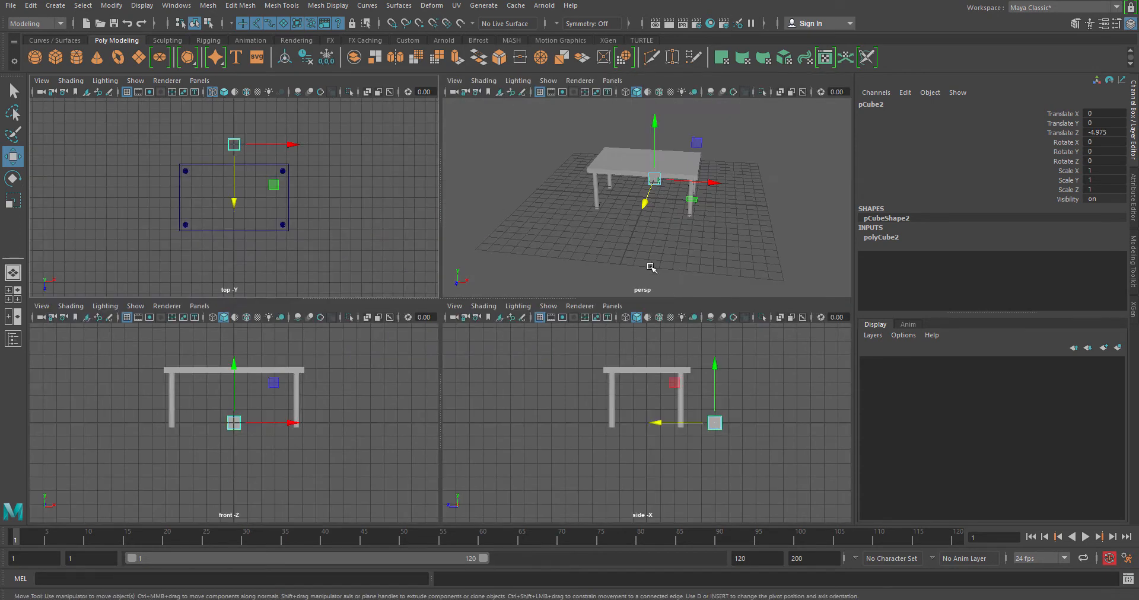
Step: Scale the new cube into a flat square slab of about 2.911 in X and Z and 0.42 in Y
left_click_drag(651, 267, 609, 244, "alt")
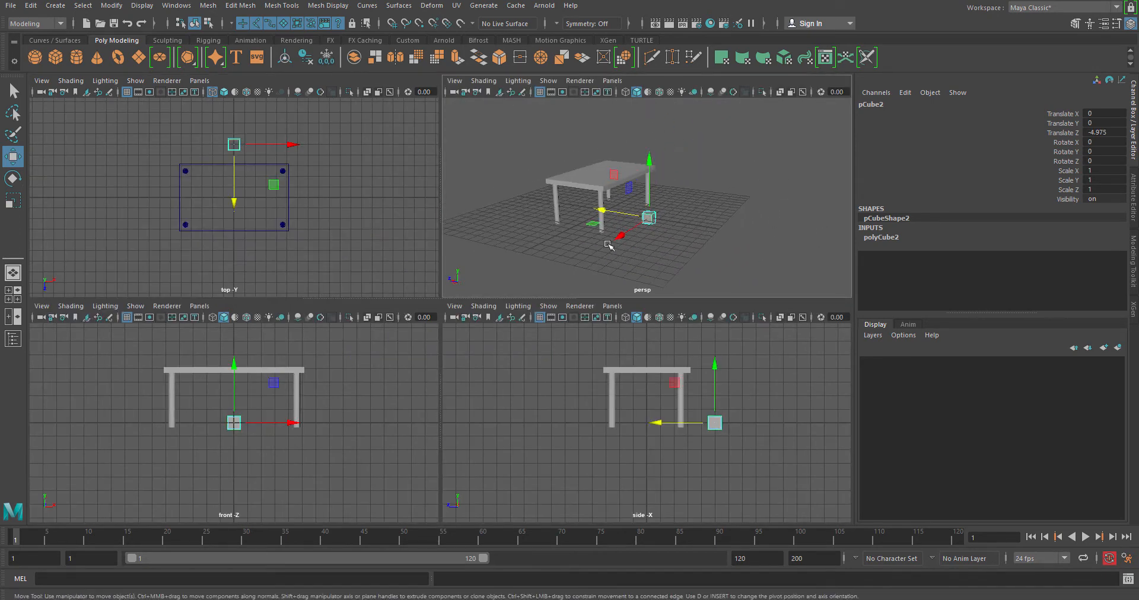
right_click_drag(608, 244, 698, 244, "alt")
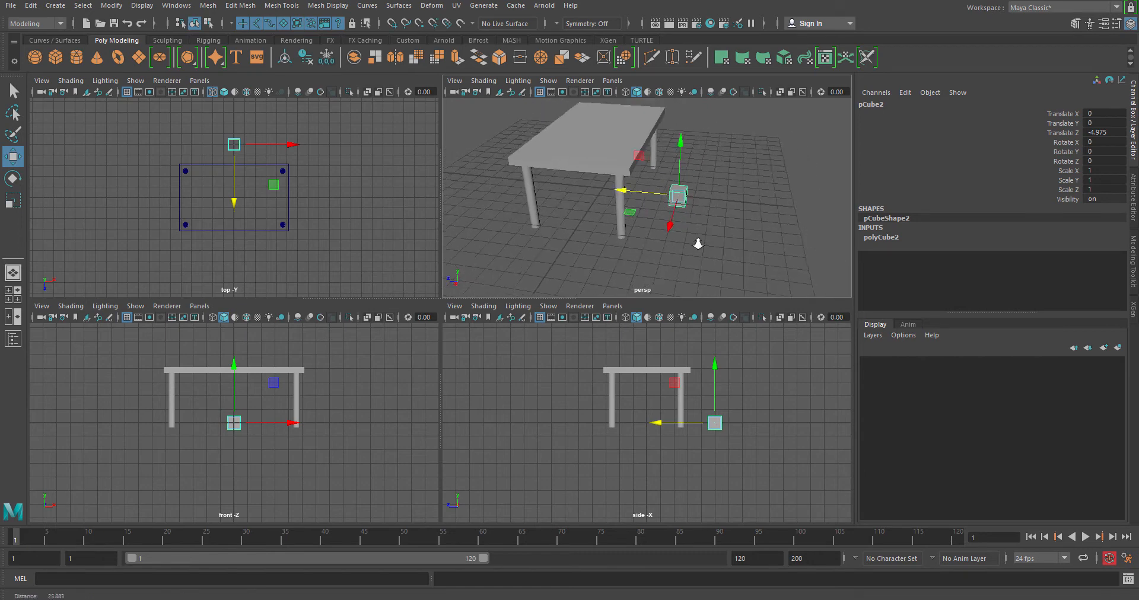
middle_click_drag(698, 244, 692, 259, "alt")
left_click_drag(693, 260, 666, 257, "alt")
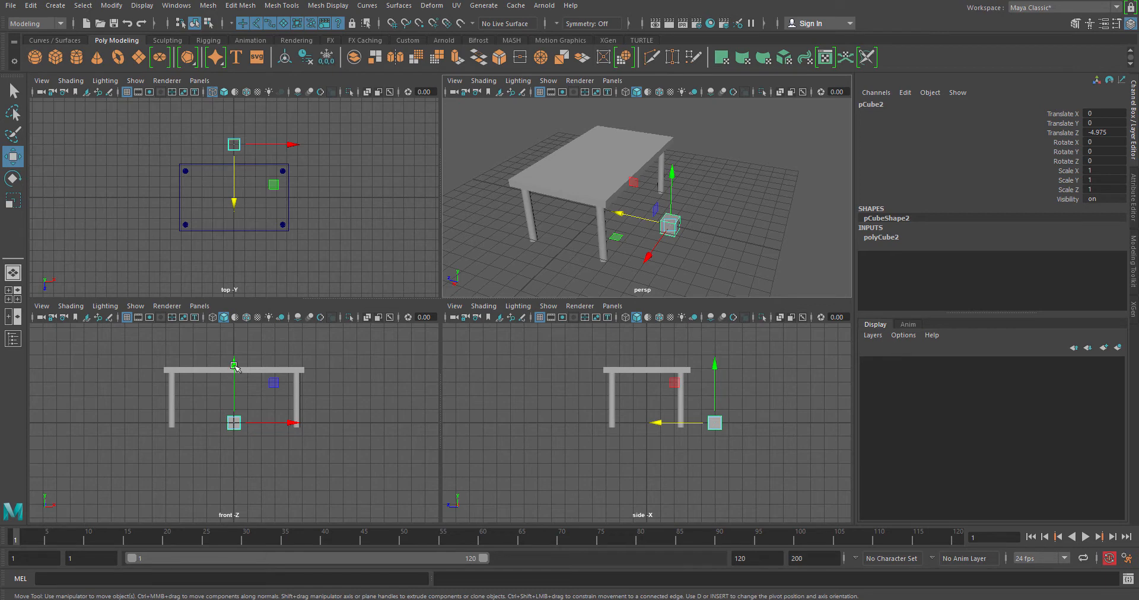
key("r")
left_click_drag(234, 422, 257, 416)
left_click_drag(234, 370, 238, 417)
Step: Raise the small slab to about 2.398 in Y and move it away from the table to about -5.457 in Z
key("w")
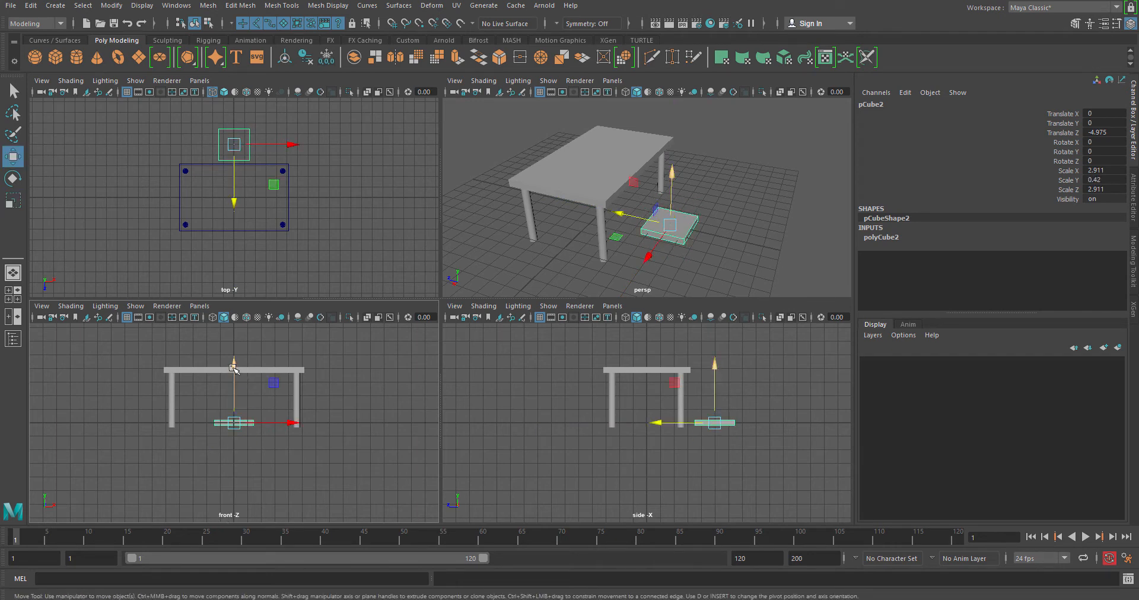
left_click_drag(235, 363, 279, 337)
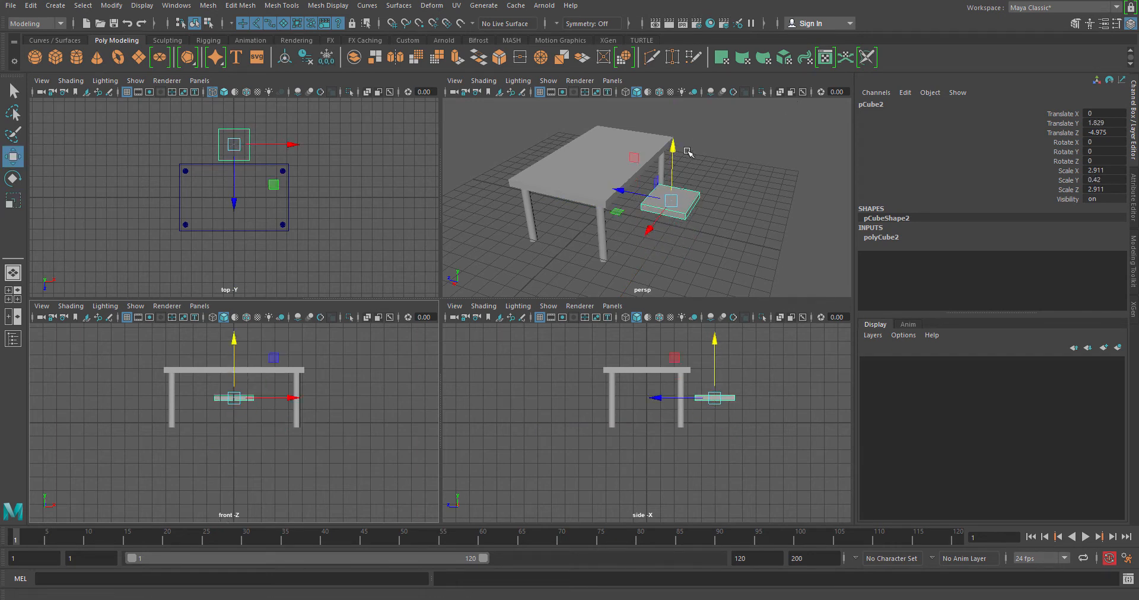
middle_click_drag(636, 200, 637, 188)
Step: Thin the small slab to a Y scale of about 0.273
key("r")
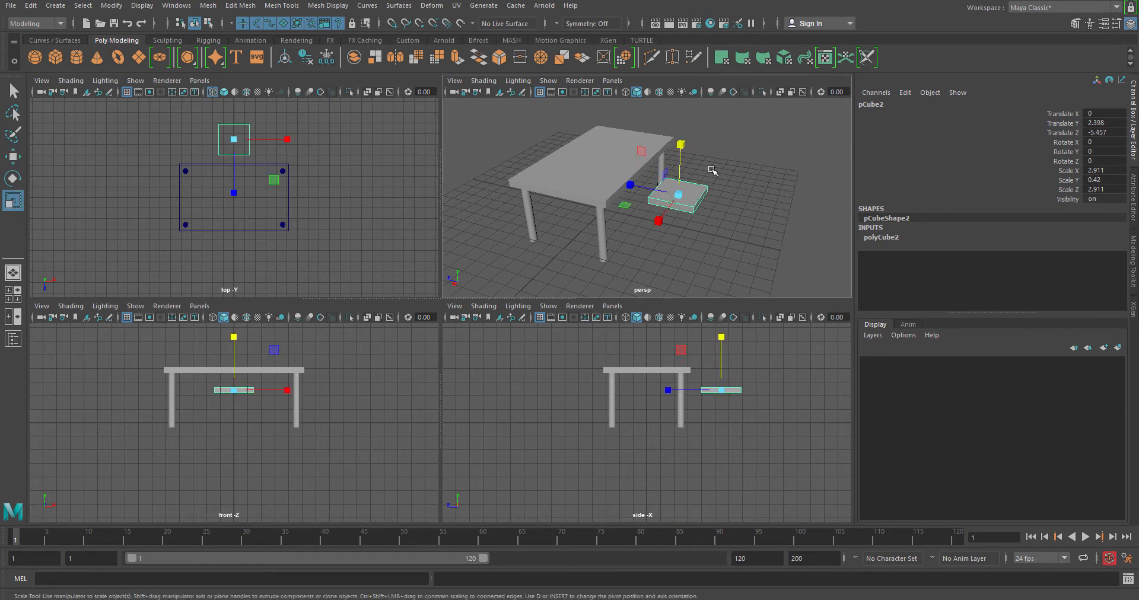
left_click_drag(684, 151, 682, 152)
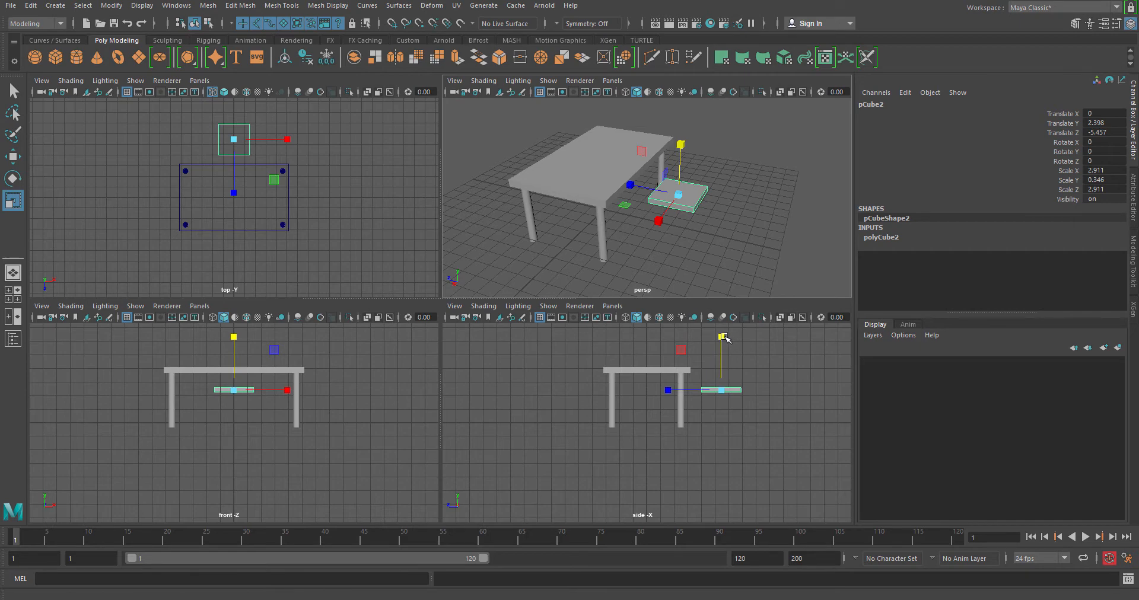
left_click_drag(722, 336, 723, 350)
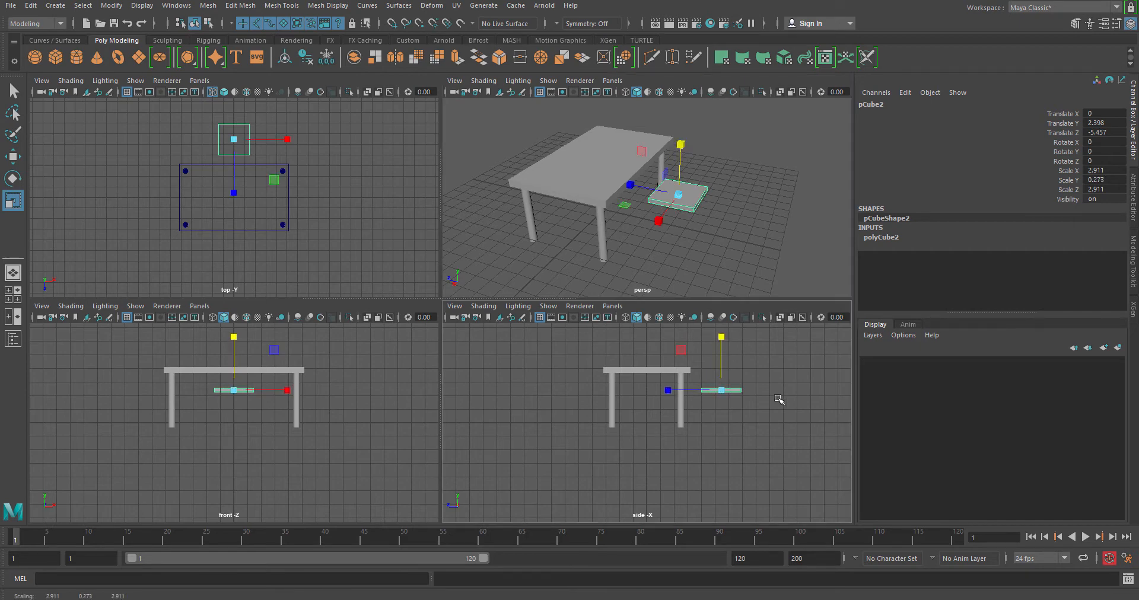
Step: Move the small slab slightly toward the table, to about -5.338 in Z
key("w")
scroll(738, 429, "up", 2)
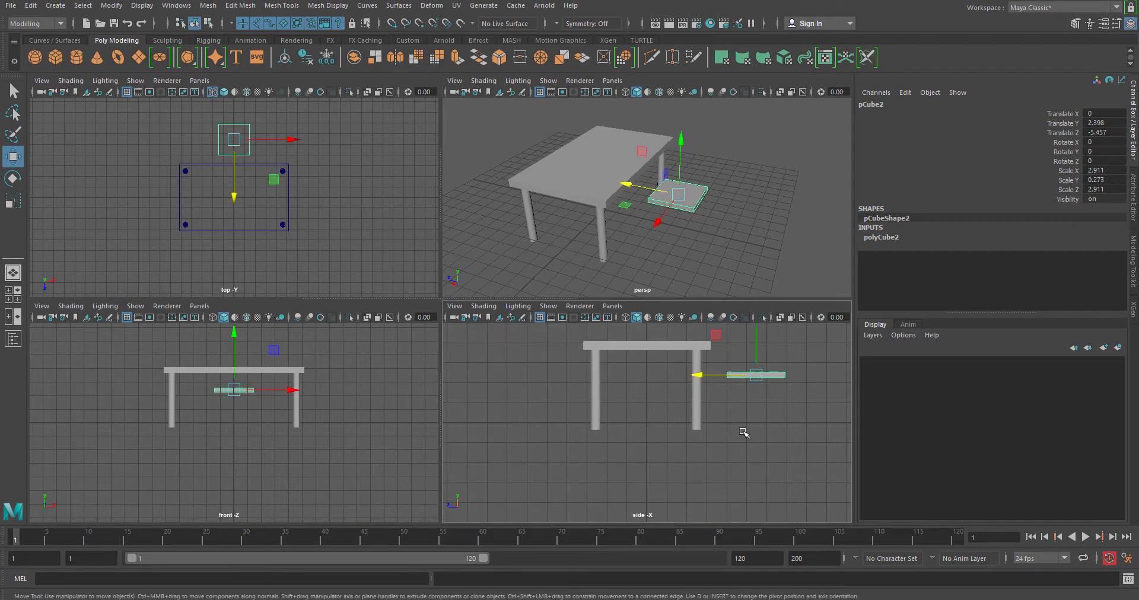
left_click_drag(699, 374, 696, 375)
middle_click_drag(768, 407, 660, 455, "alt")
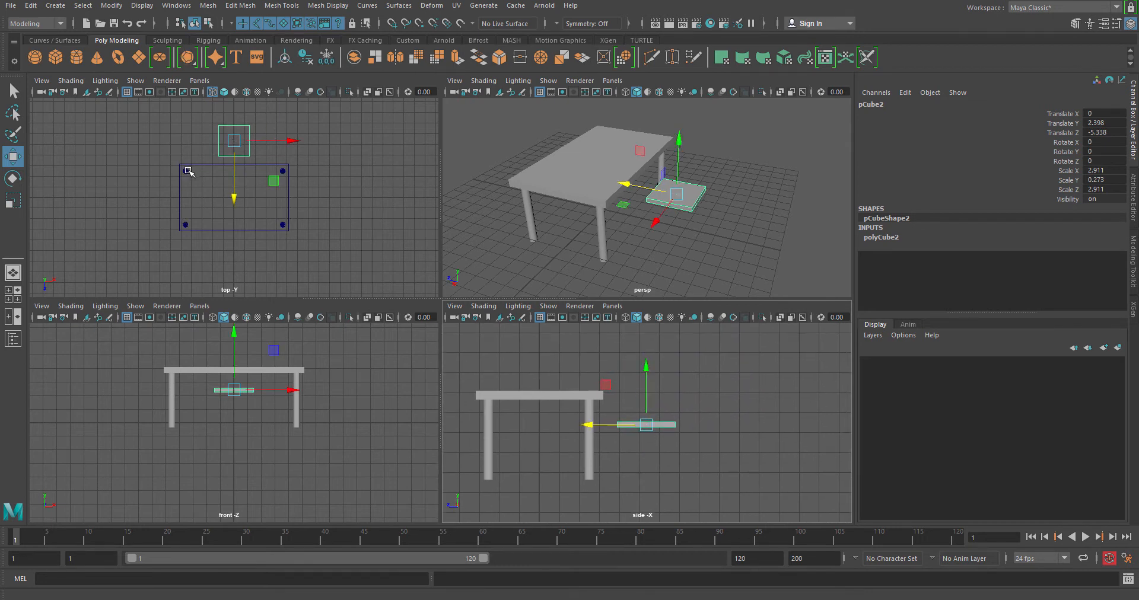
Step: Create a polygon cylinder and scale it into a slim leg of about 0.116 in X and Z and 1.311 in Y
left_click(76, 57)
key("r")
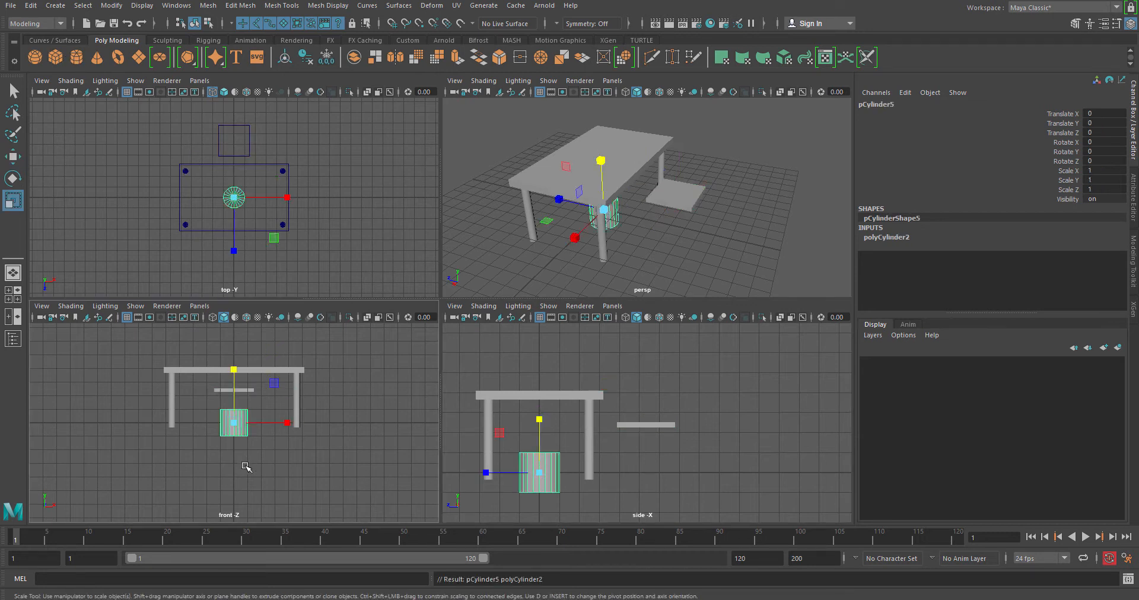
left_click_drag(234, 422, 226, 435)
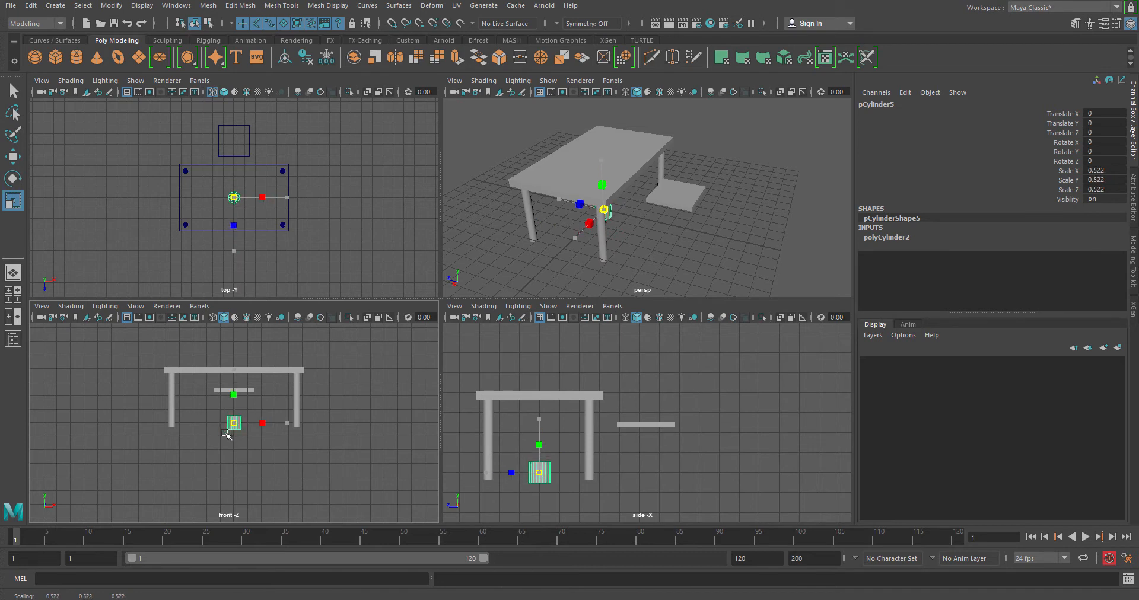
key("w")
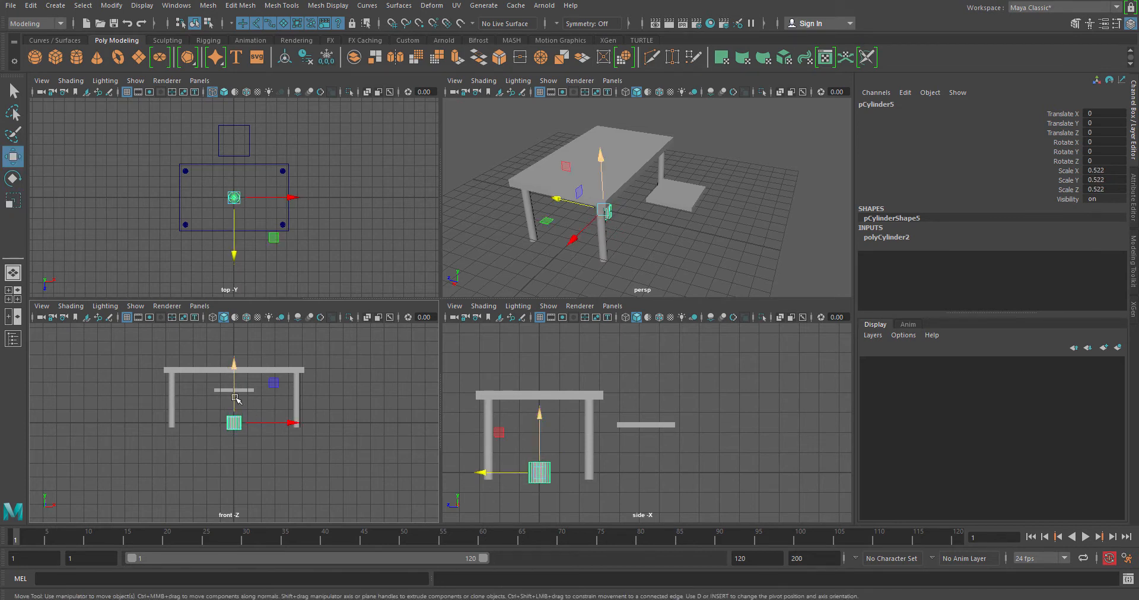
key("r")
scroll(235, 426, "up", 4)
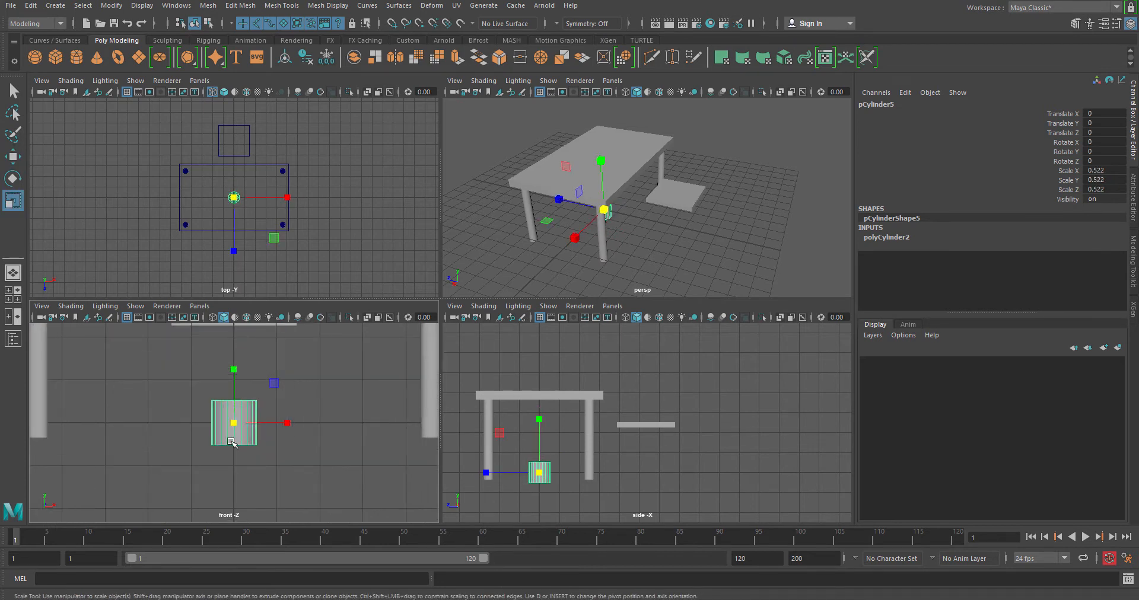
left_click_drag(235, 426, 205, 450)
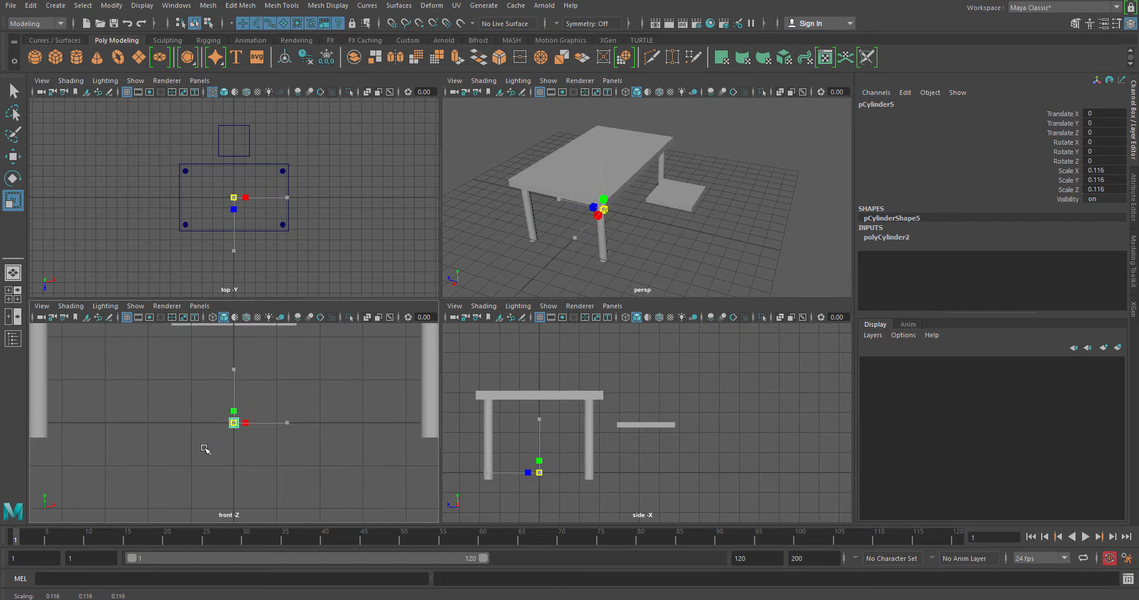
left_click_drag(234, 372, 235, 331)
Step: Move the slim leg to about -1.188 in X and 1.105 in Y, at the height of the small slab's underside
key("w")
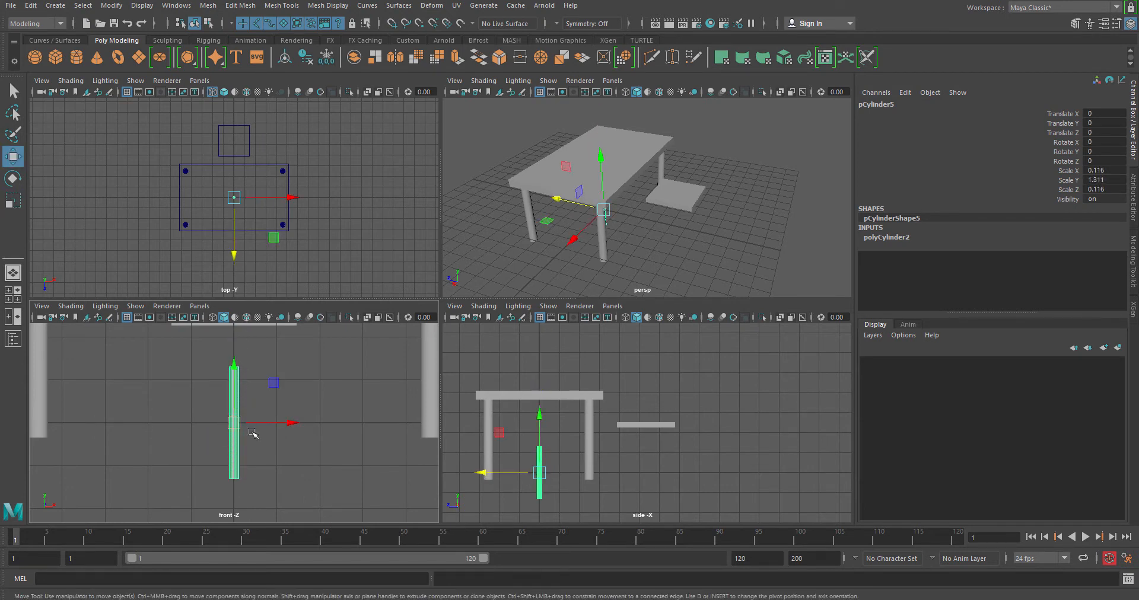
left_click_drag(233, 423, 185, 378)
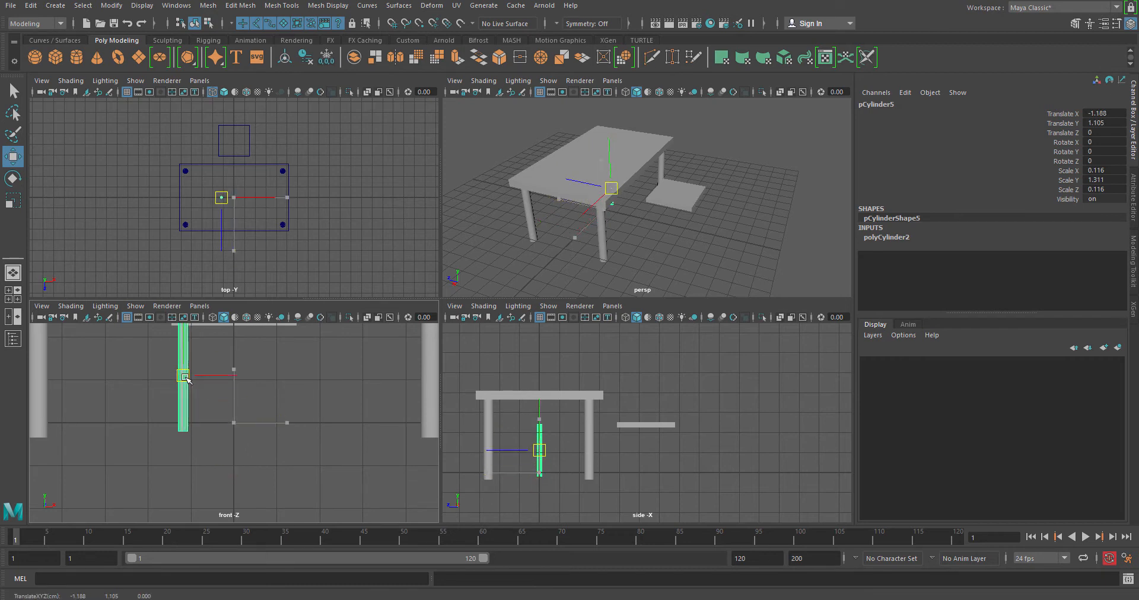
middle_click_drag(290, 173, 302, 209)
key("ctrl+z")
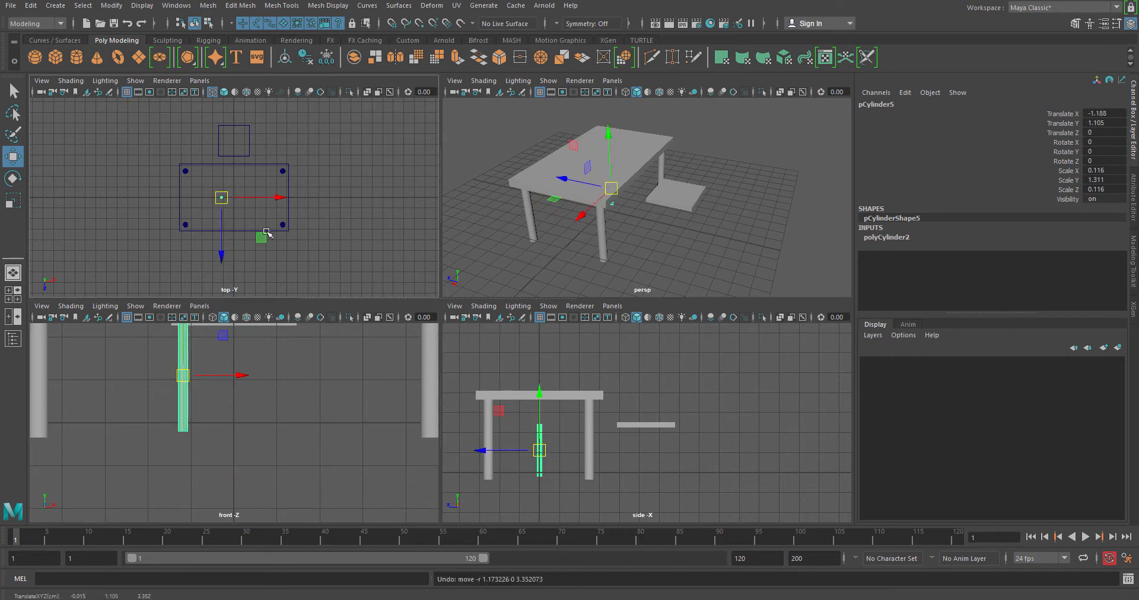
scroll(372, 235, "down", 2)
scroll(261, 400, "down", 5)
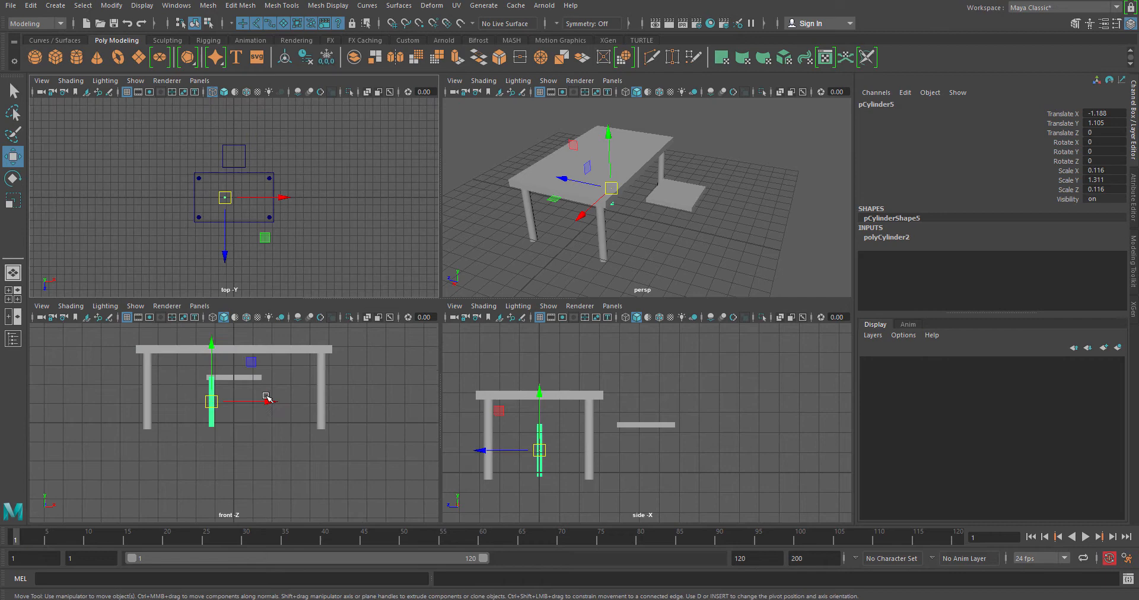
left_click(265, 456)
left_click(214, 416)
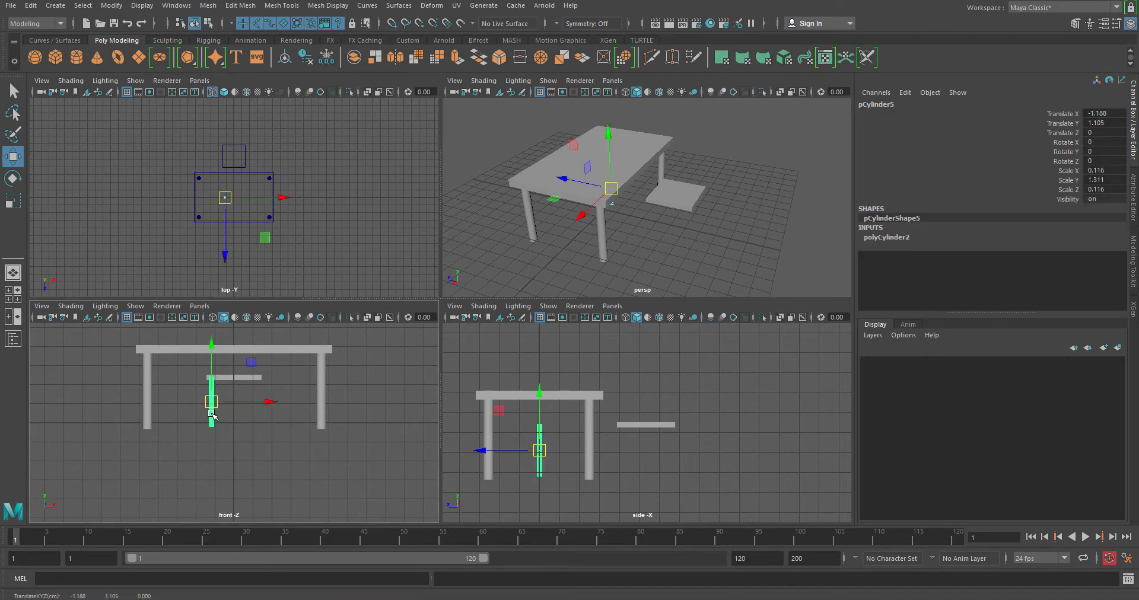
left_click(236, 444)
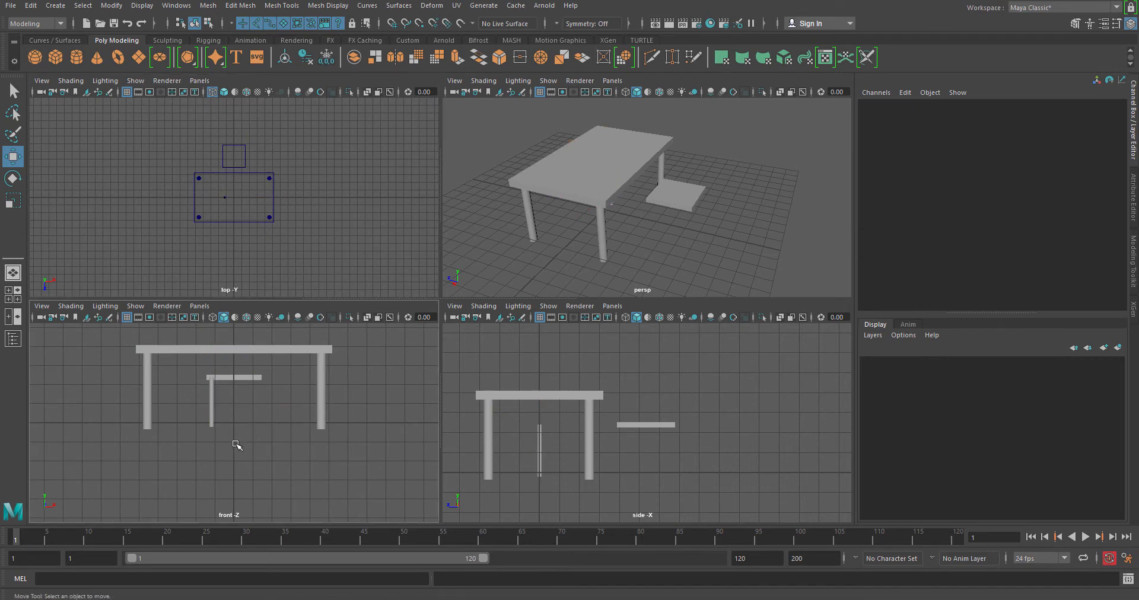
Step: Move the slim leg under the small slab's corner nearest the table, to about -4.227 in Z
left_click(224, 191)
scroll(217, 195, "up", 5)
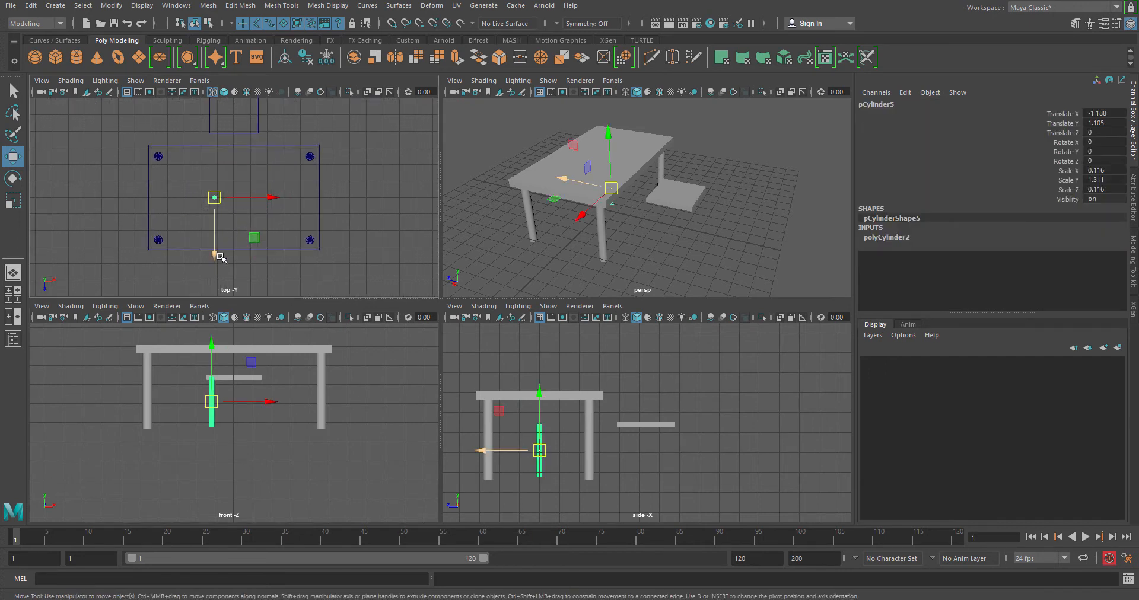
left_click_drag(219, 257, 219, 187)
middle_click_drag(351, 190, 356, 254, "alt")
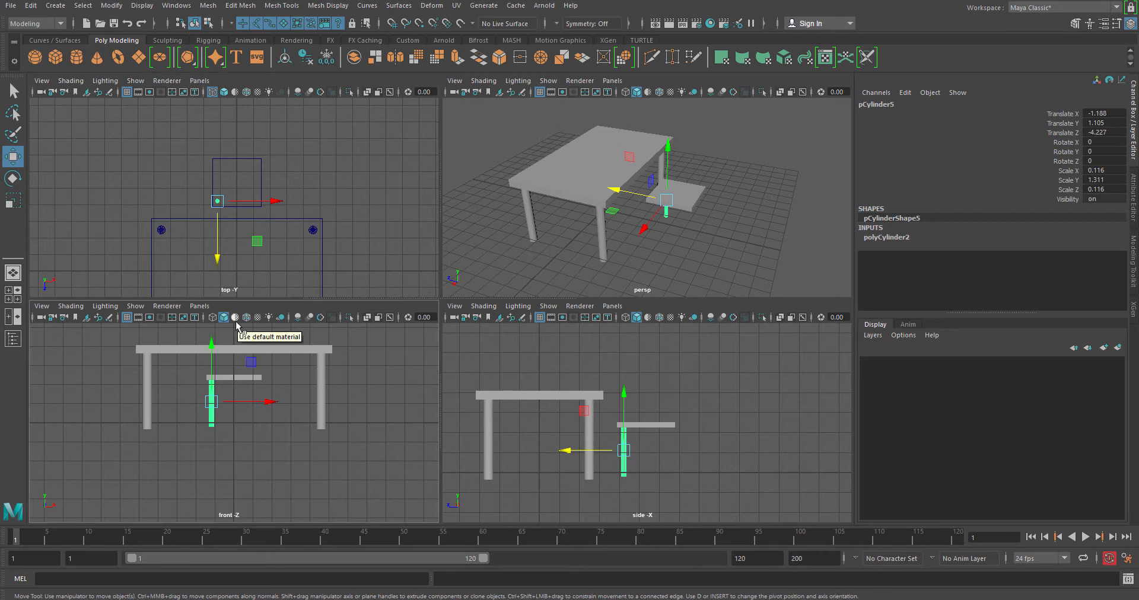
Step: Duplicate the slim leg and place the copy under the slab's other table-side corner, at about 1.105 in X
key("ctrl+d")
left_click_drag(280, 202, 316, 202)
scroll(215, 234, "up", 3)
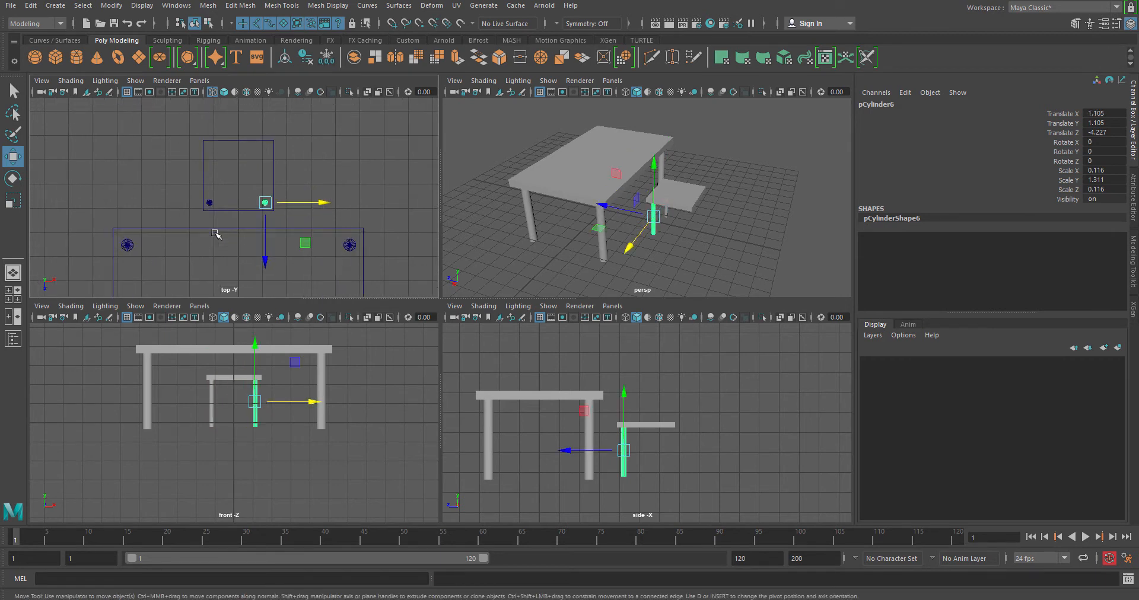
Step: Duplicate both slim legs together and move the copies under the slab's two corners farthest from the table
left_click(211, 205)
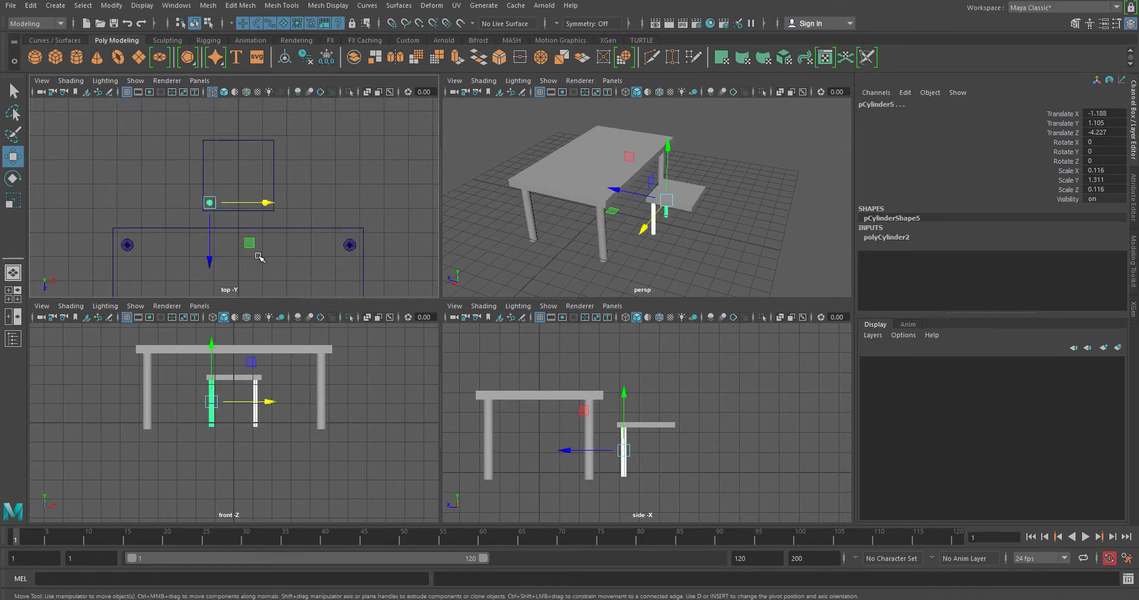
key("ctrl+d")
left_click_drag(209, 256, 210, 206)
left_click(314, 202)
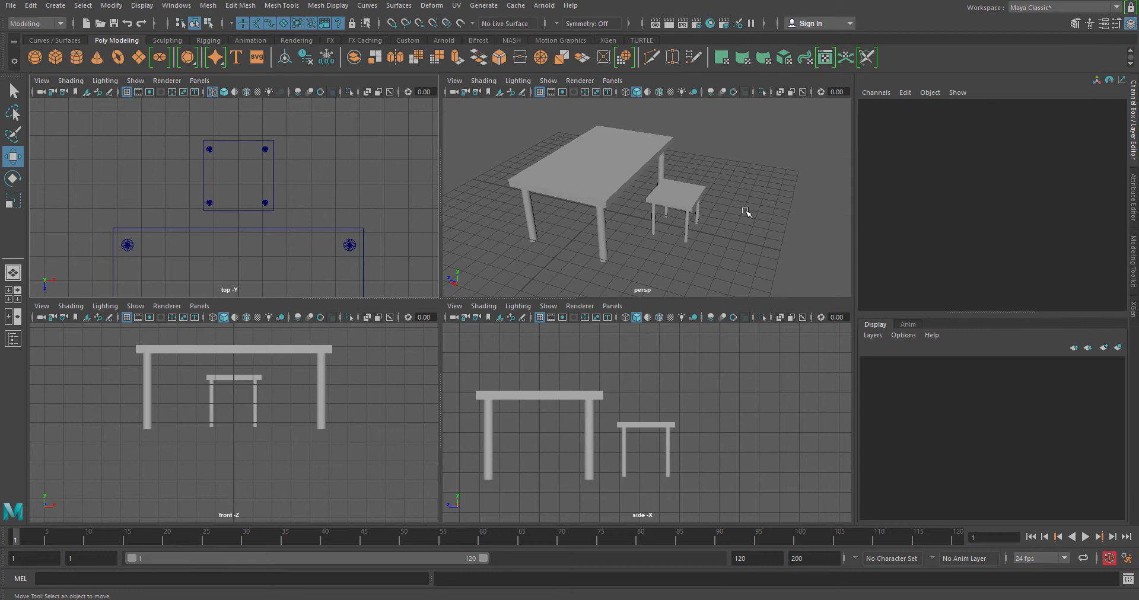
Step: Duplicate the seat slab and raise the copy above the seat to about 4.122 in Y
left_click(681, 198)
left_click_drag(691, 258, 705, 238, "alt")
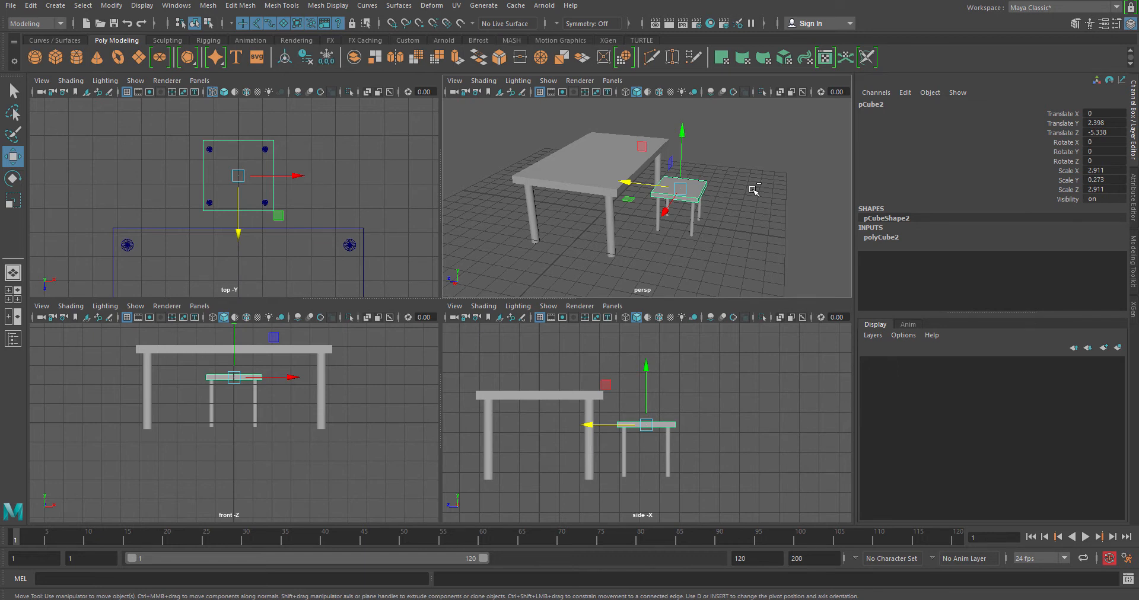
key("ctrl+d")
left_click_drag(682, 133, 683, 108)
key("e")
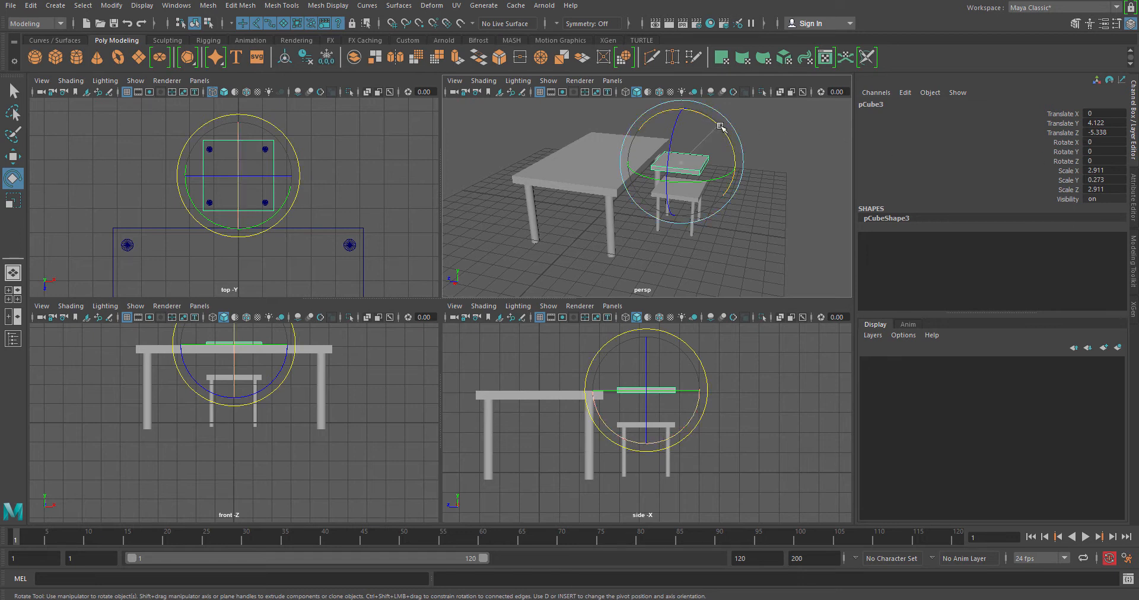
left_click_drag(720, 124, 737, 162)
key("ctrl+z")
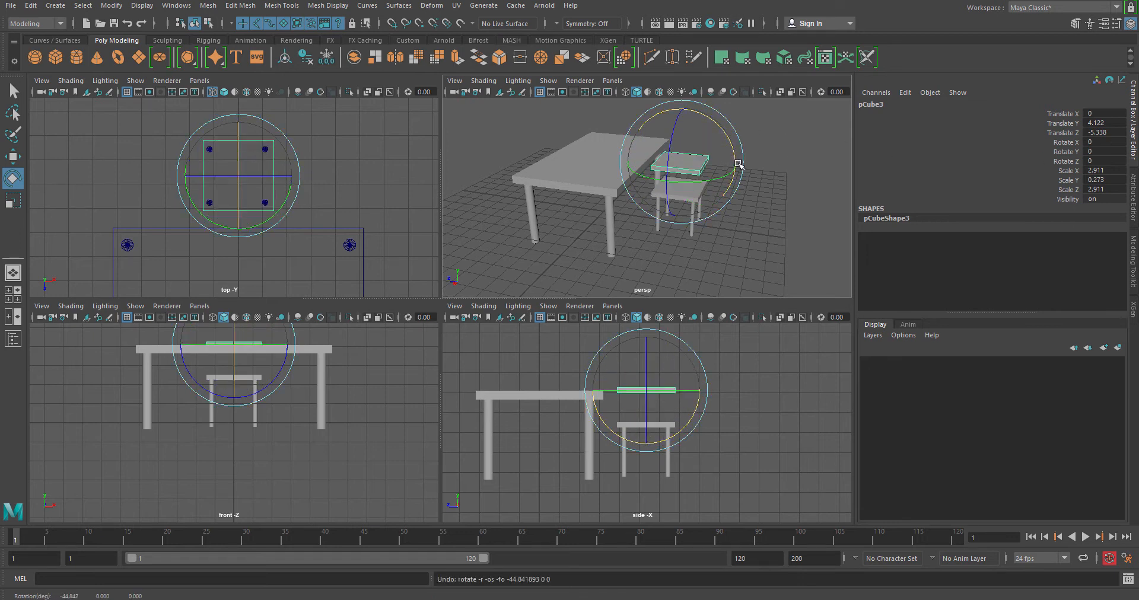
Step: Set the duplicated slab's X rotation to -90 so it stands upright as a backrest
left_click(1097, 142)
type("-90")
key("Return")
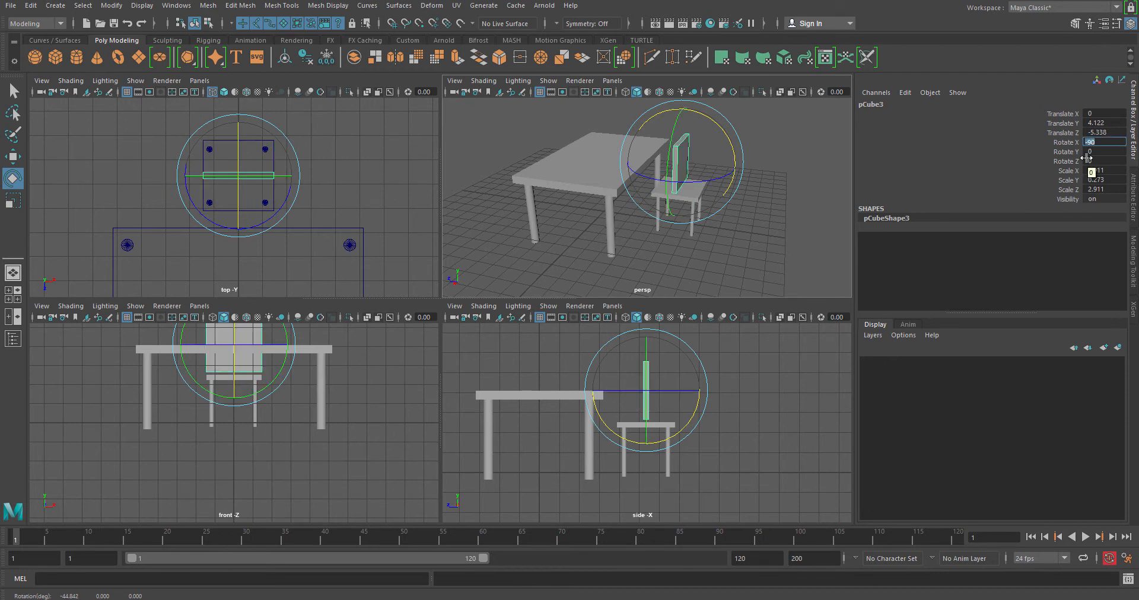
left_click(737, 257)
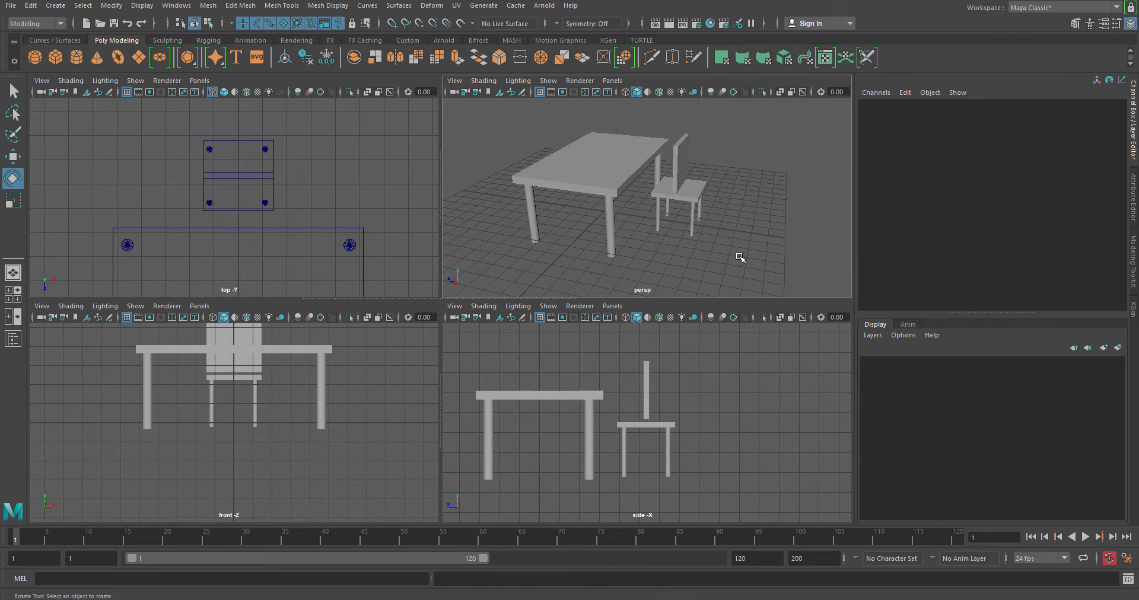
Step: Move the backrest to the seat edge farthest from the table, at about -6.593 in Z
key("w")
left_click(683, 168)
left_click_drag(634, 159, 651, 163)
Step: Thin the backrest to a Y scale of about 0.167
left_click_drag(724, 234, 585, 241, "alt")
mouse_move(586, 242)
right_mouse_down("alt")
mouse_move(688, 269)
mouse_move(597, 259)
right_mouse_up("alt")
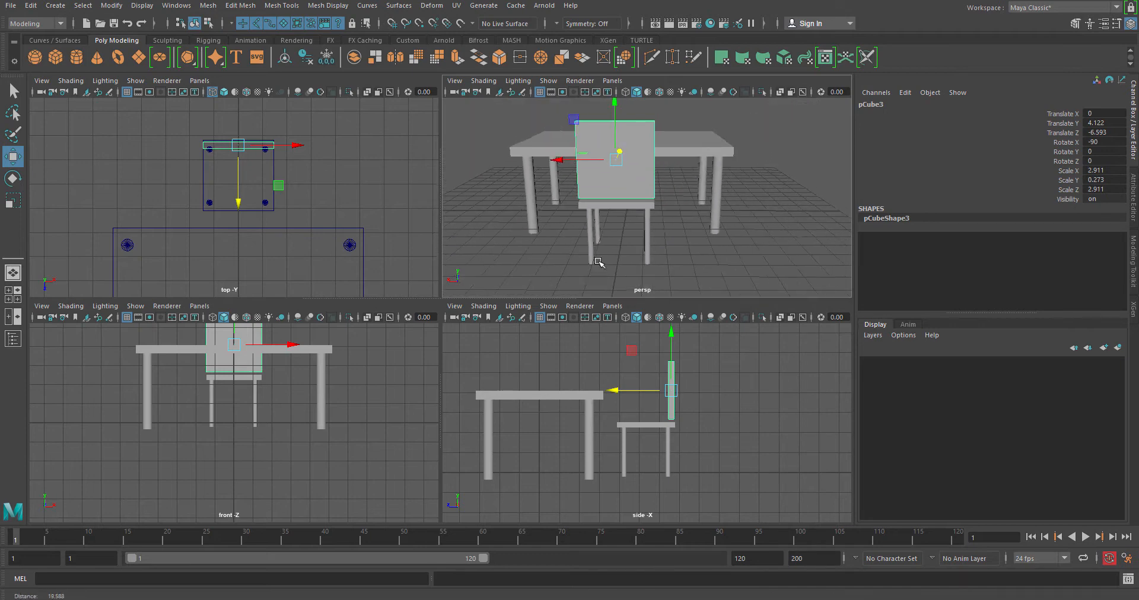
left_click_drag(598, 259, 671, 263, "alt")
right_click_drag(671, 262, 704, 286, "alt")
right_click_drag(819, 240, 734, 244, "alt")
left_click_drag(735, 244, 682, 238, "alt")
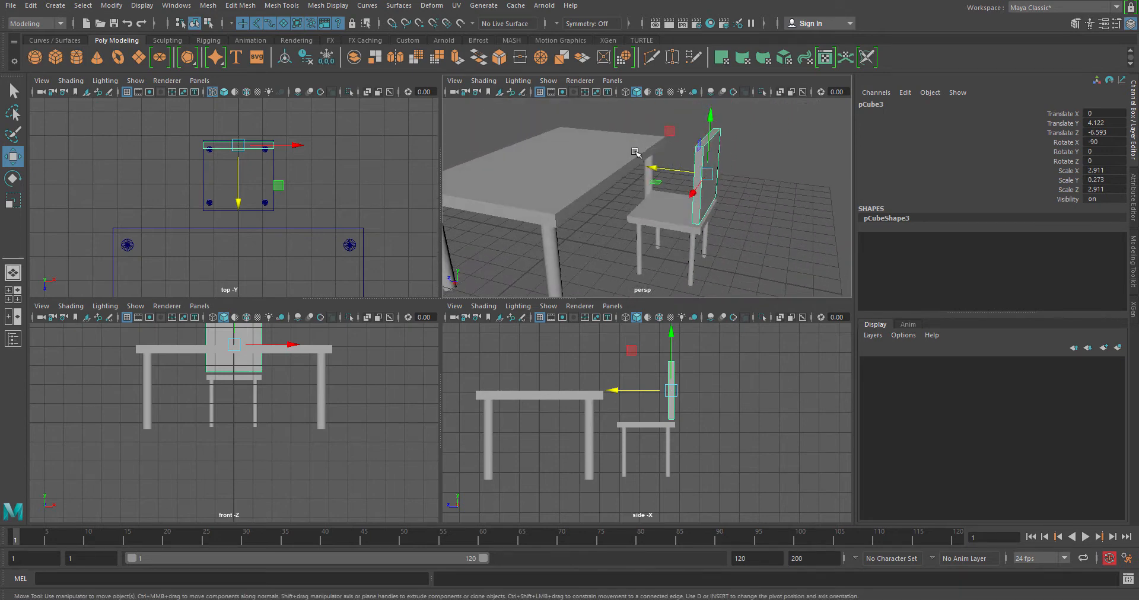
key("r")
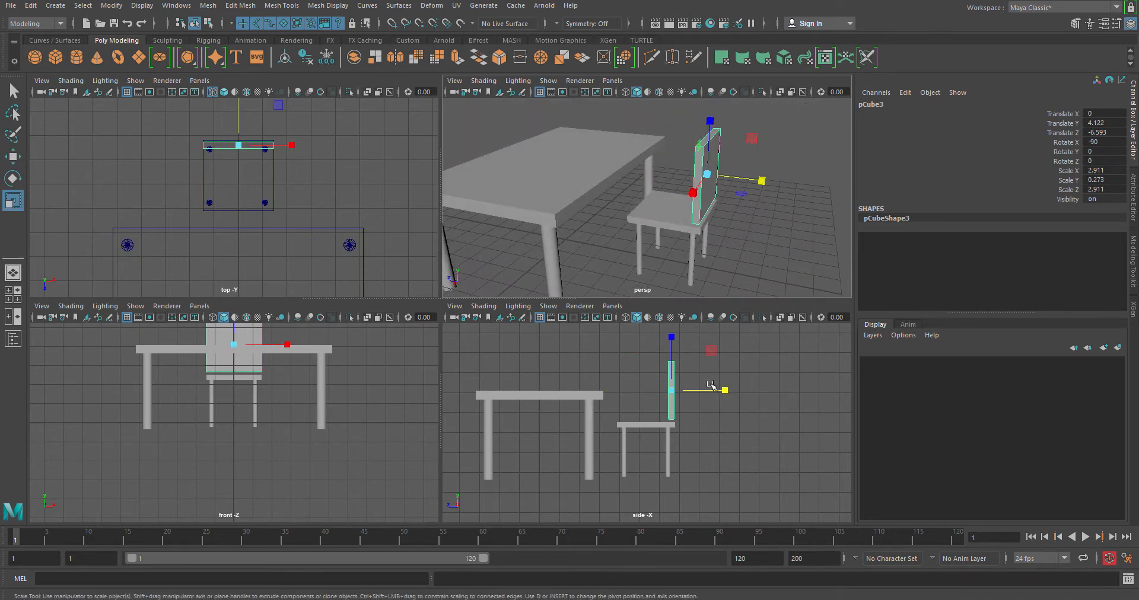
left_click_drag(724, 391, 694, 395)
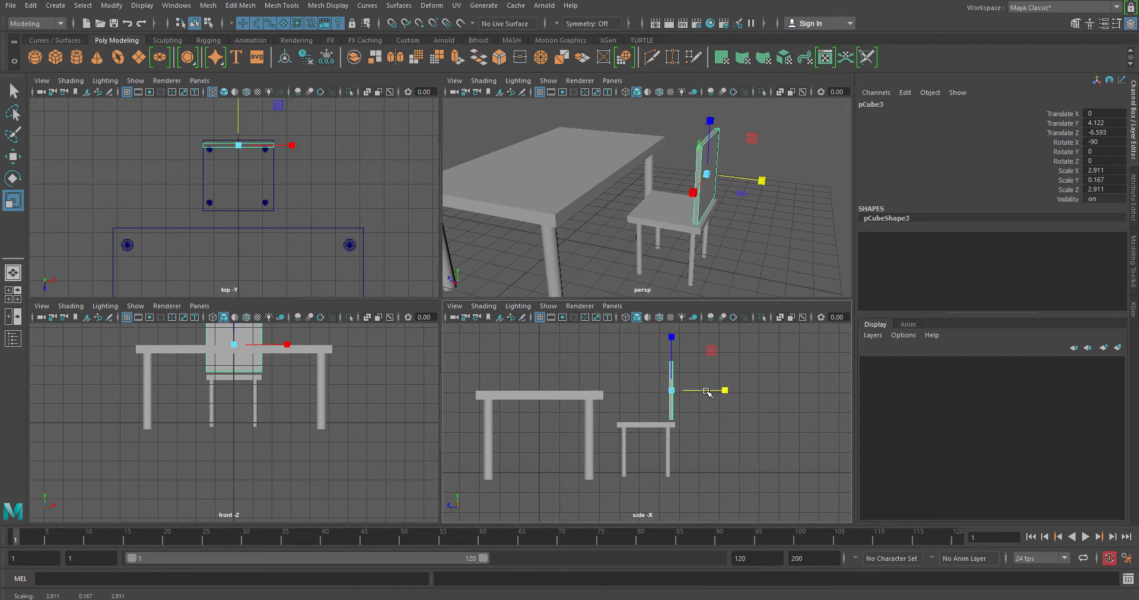
Step: Lower the backrest into the seat's rear edge, to about 3.931 in Y and -6.51 in Z
key("w")
scroll(677, 433, "up", 3)
key("space")
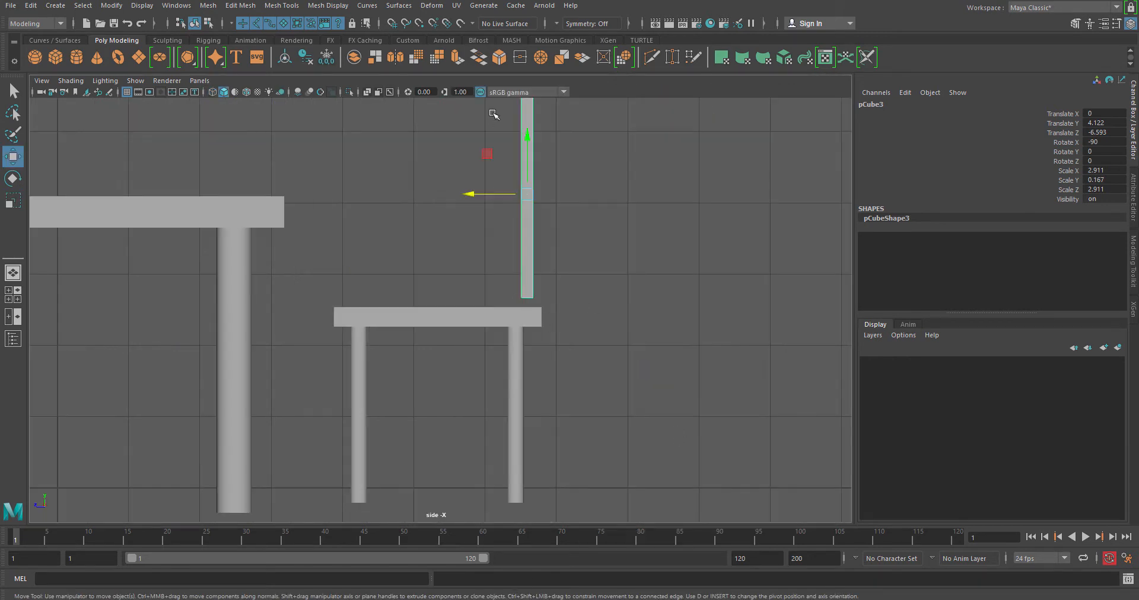
left_click_drag(526, 202, 521, 209)
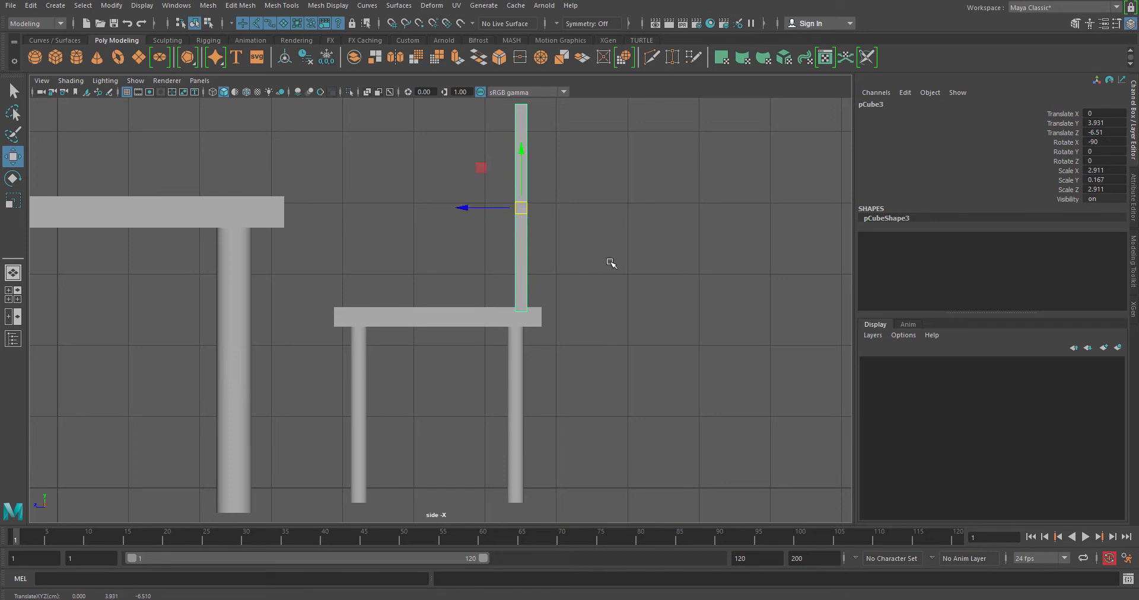
Step: Stretch the backrest taller to a Z scale of about 3.978
scroll(566, 270, "down", 3)
middle_click_drag(566, 270, 567, 300, "alt")
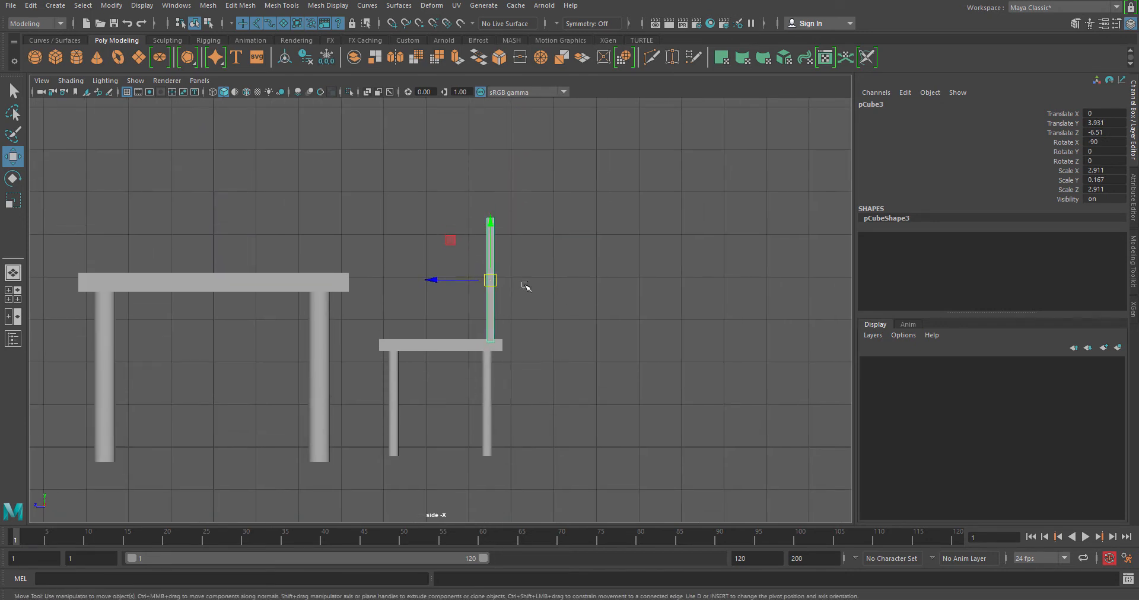
key("r")
left_click_drag(492, 228, 491, 203)
Step: Reposition the taller backrest at about 4.363 in Y and -6.622 in Z so it rises from the seat
key("w")
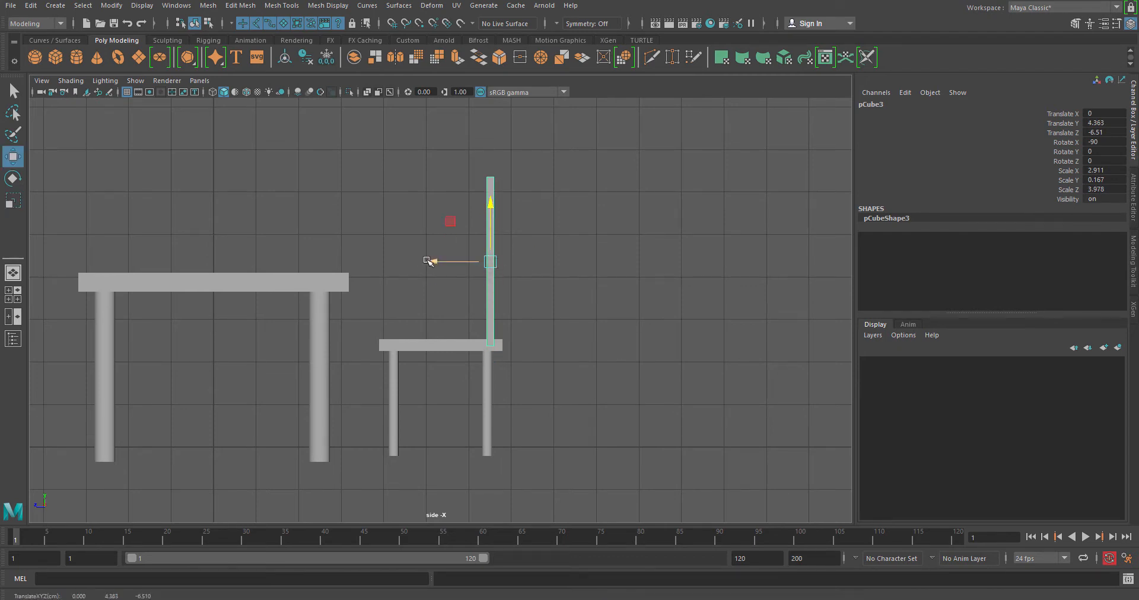
left_click_drag(433, 262, 438, 262)
left_click(557, 333)
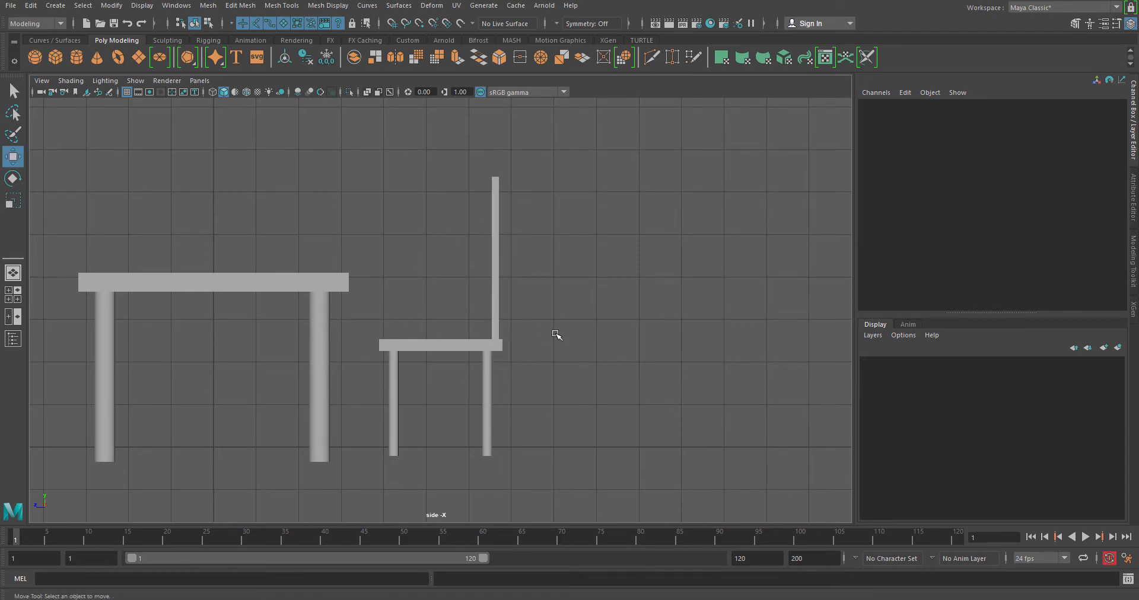
Step: Tilt the backrest away from the table to about -95.766 in X rotation and shift it to about -6.706 in Z
left_click(495, 248)
key("e")
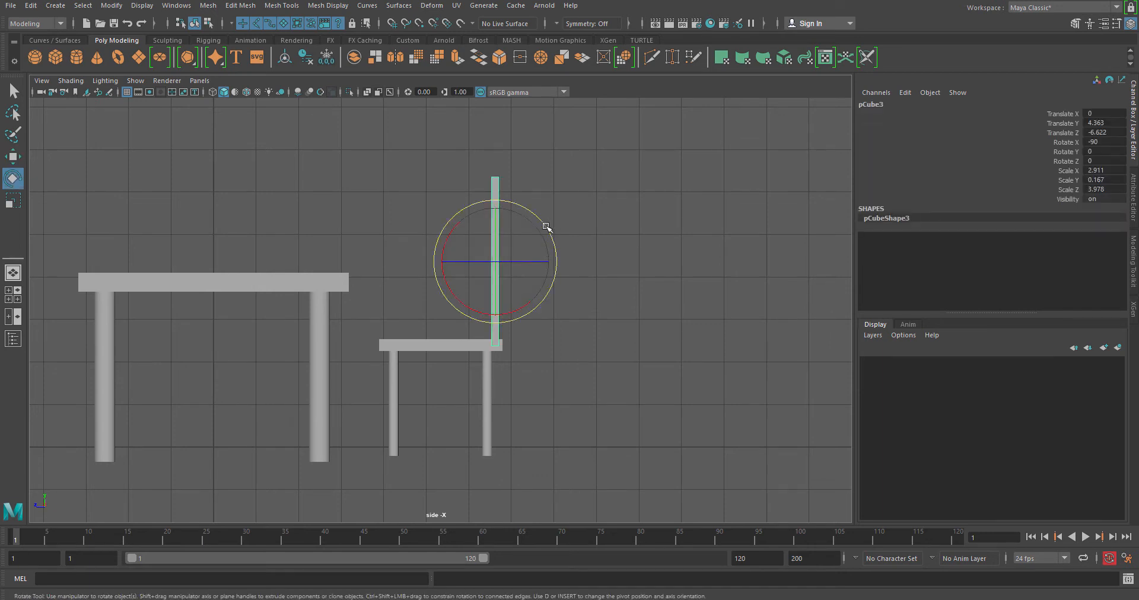
left_click_drag(551, 228, 548, 235)
key("w")
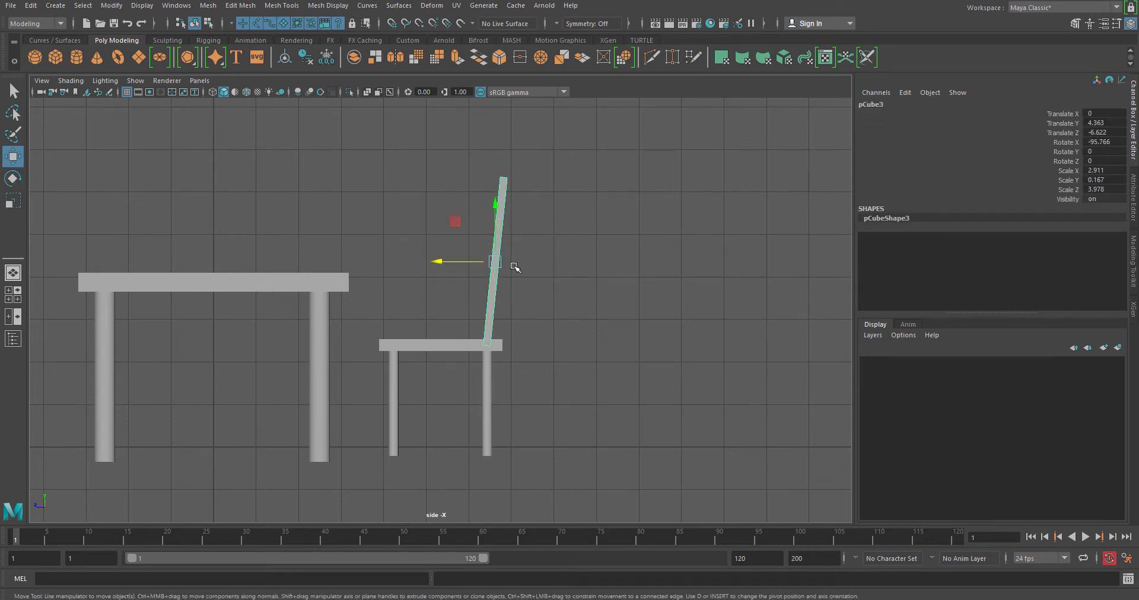
left_click_drag(446, 262, 450, 263)
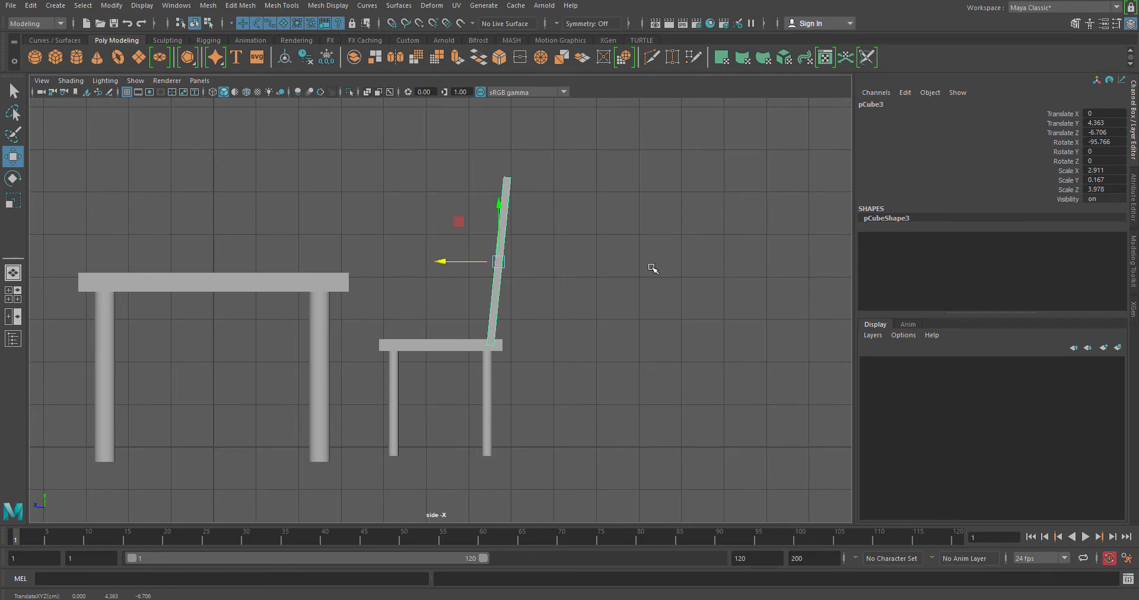
Step: Examine the table and chair from several angles in an enlarged perspective view
key("space")
key("space")
left_click(758, 259)
left_click_drag(758, 259, 687, 316, "alt")
scroll(687, 316, "down", 5)
left_click_drag(569, 324, 681, 387, "alt")
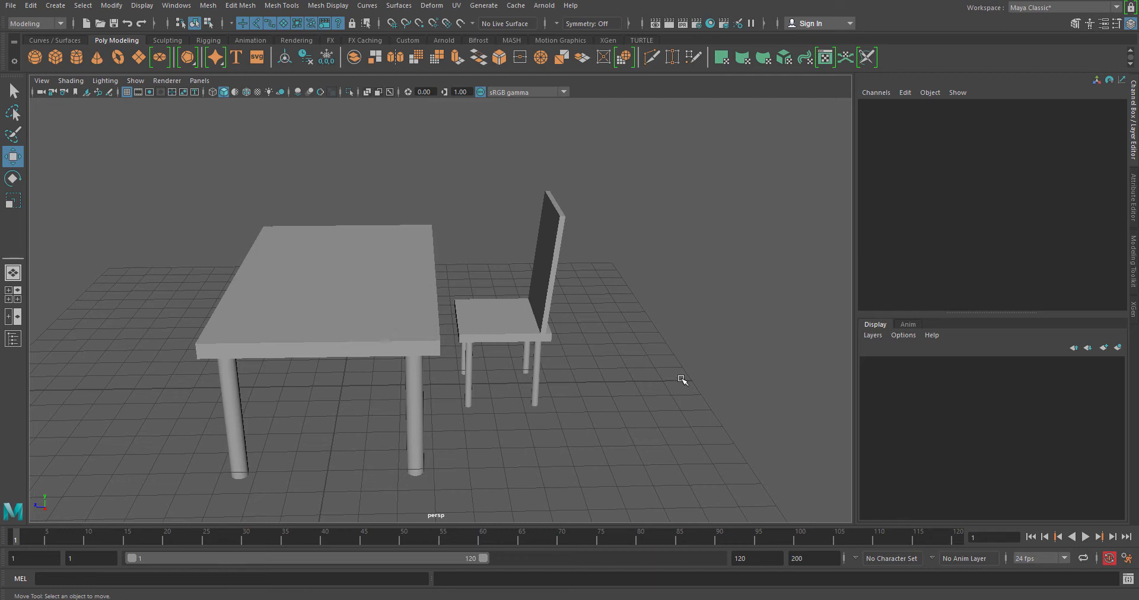
left_click_drag(628, 386, 556, 385, "alt")
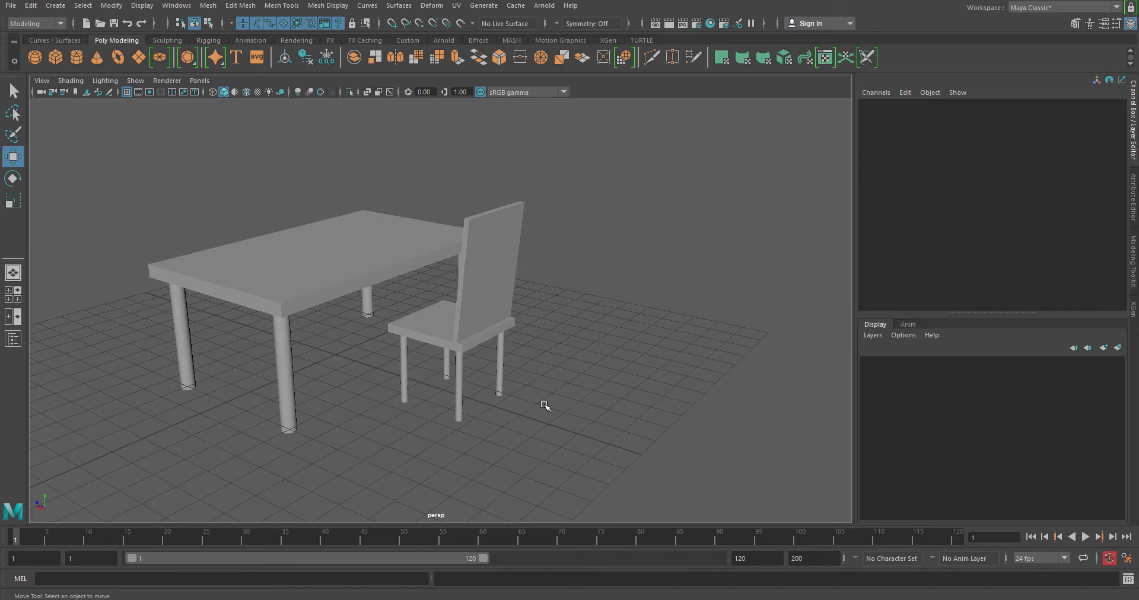
Step: Delete all the table and chair parts to empty the scene
mouse_move(521, 379)
left_mouse_down("alt")
mouse_move(497, 380)
mouse_move(537, 369)
left_mouse_up("alt")
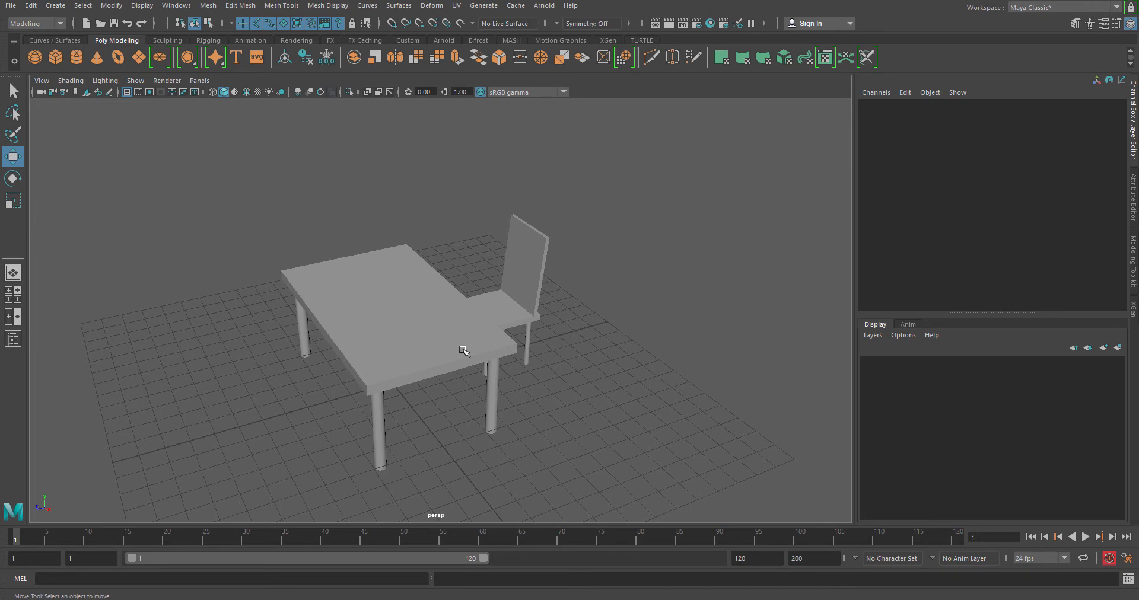
left_click_drag(554, 433, 488, 414, "alt")
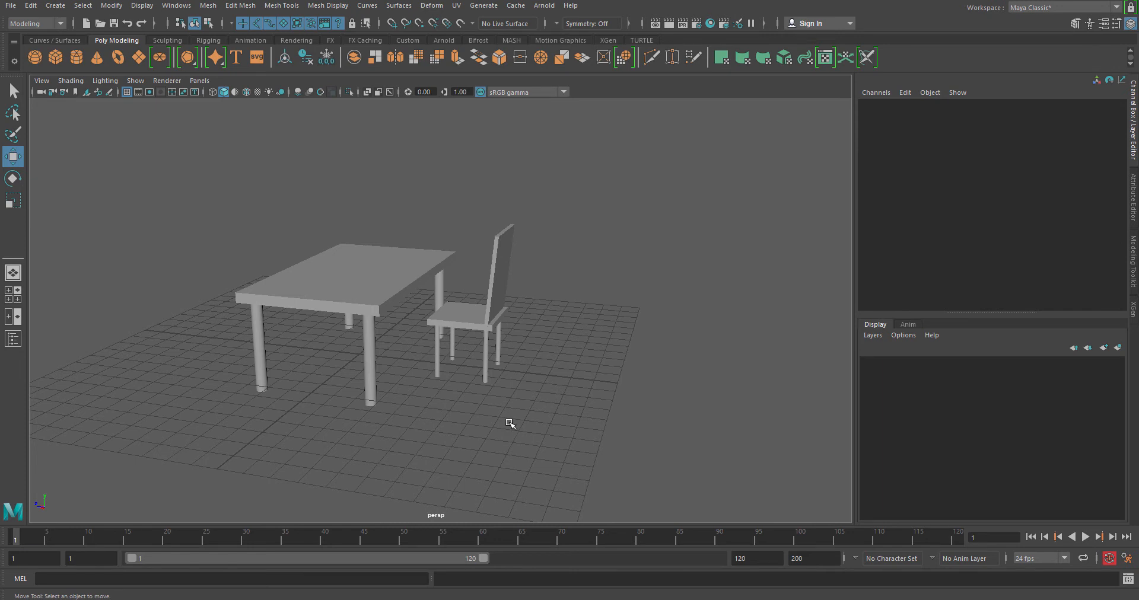
left_click_drag(510, 424, 521, 417, "alt")
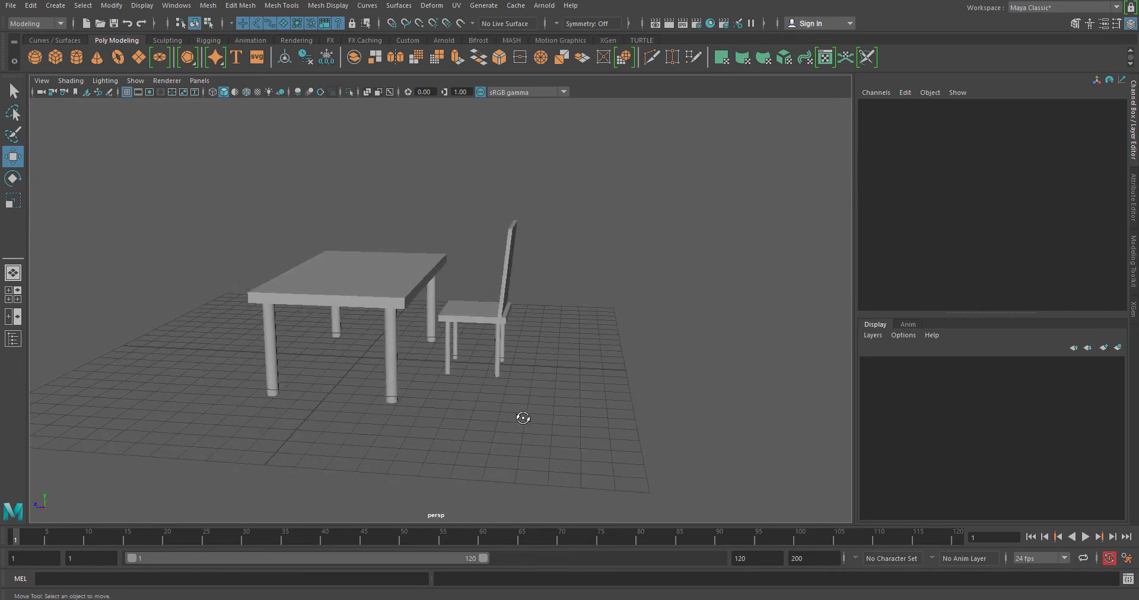
left_click_drag(473, 415, 509, 461, "alt")
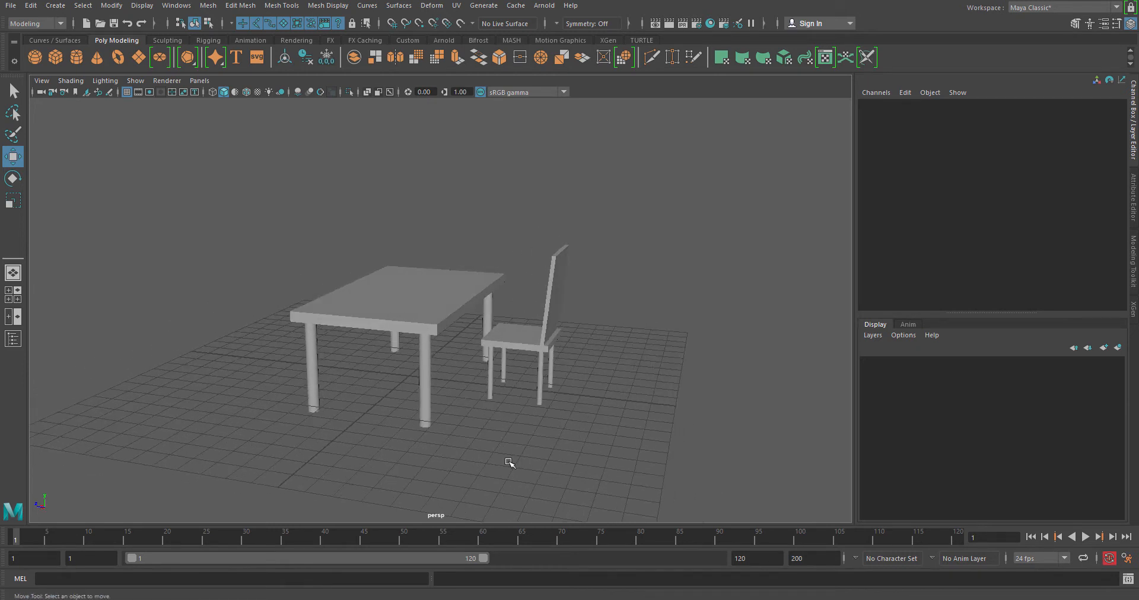
left_click_drag(273, 208, 652, 487)
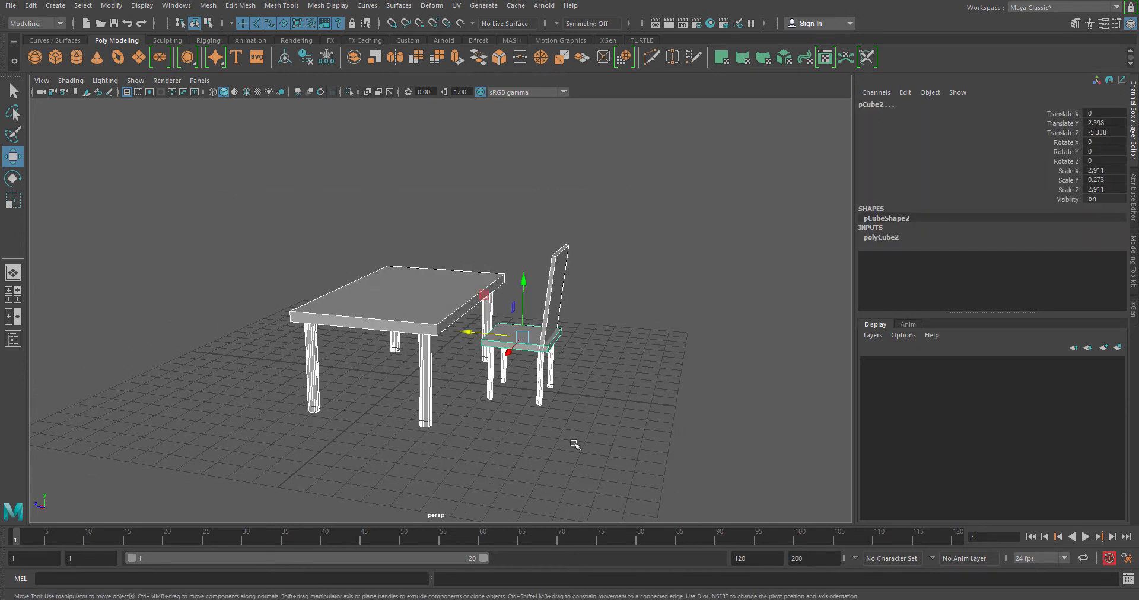
left_click_drag(485, 344, 331, 390)
left_click(312, 393)
scroll(311, 392, "down", 3)
left_click_drag(412, 384, 404, 443, "alt")
left_click_drag(55, 209, 333, 406)
key("Delete")
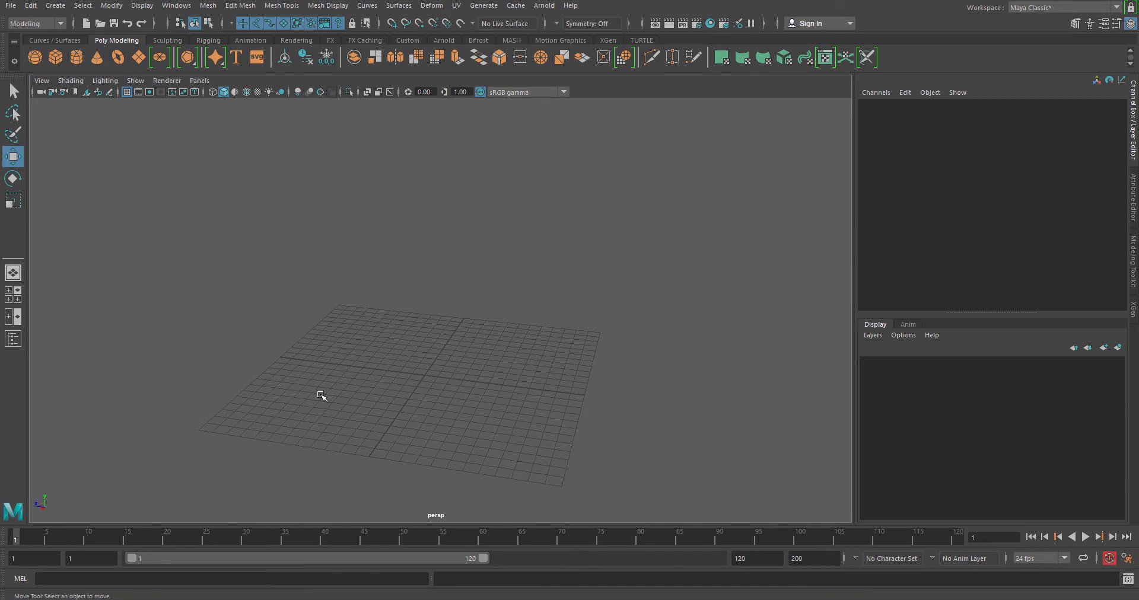
Step: Create a polygon cylinder at the origin and scale it uniformly to about 6.77, working in the top view
left_click_drag(442, 416, 349, 348, "alt")
scroll(468, 344, "up", 3)
middle_click_drag(474, 343, 473, 345, "alt")
mouse_move(474, 344)
left_mouse_down("alt")
mouse_move(498, 363)
mouse_move(473, 359)
mouse_move(478, 338)
left_mouse_up("alt")
key("space")
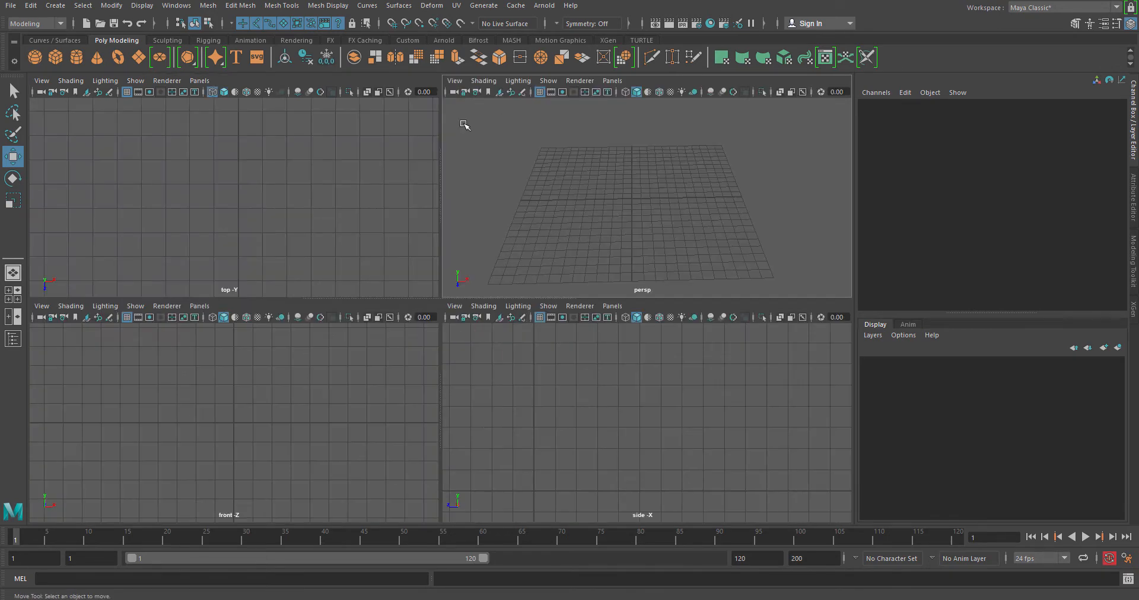
key("space")
scroll(322, 193, "down", 5)
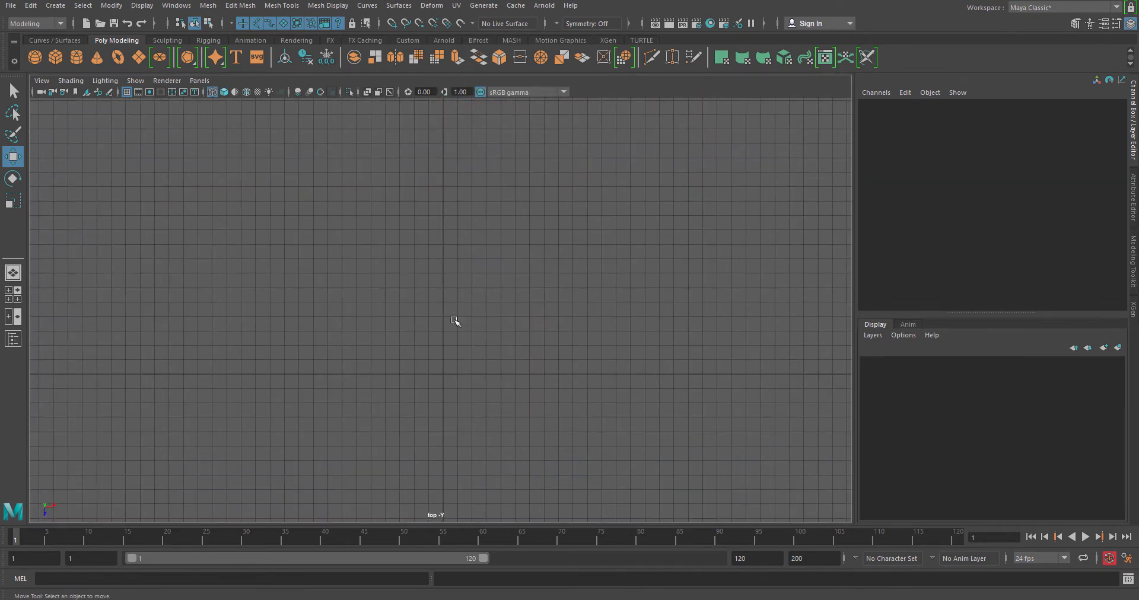
middle_click_drag(512, 314, 482, 237, "alt")
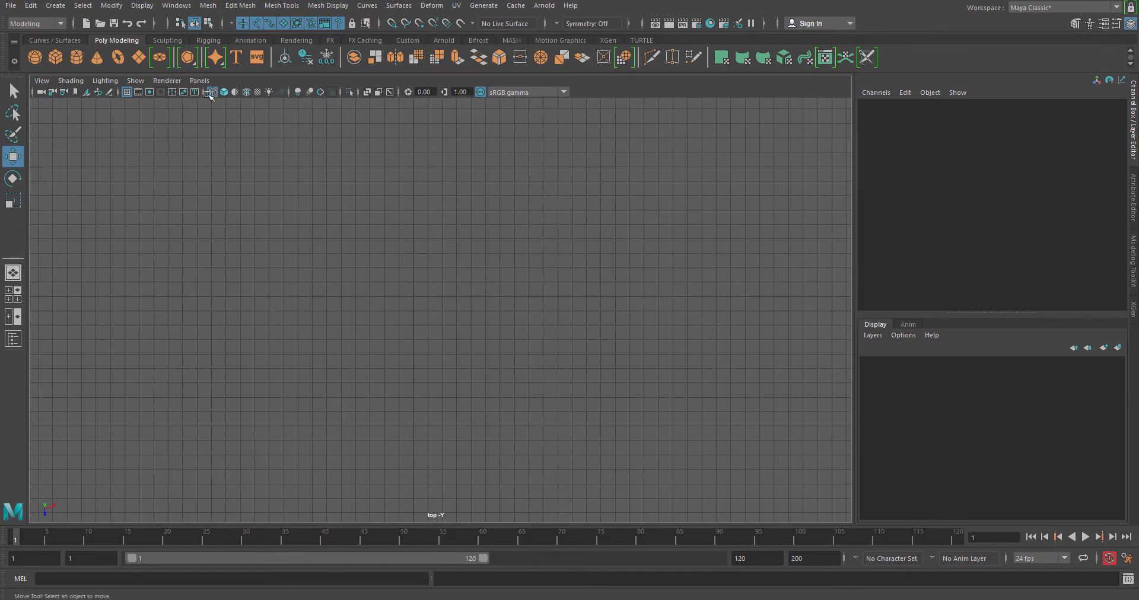
left_click(57, 62)
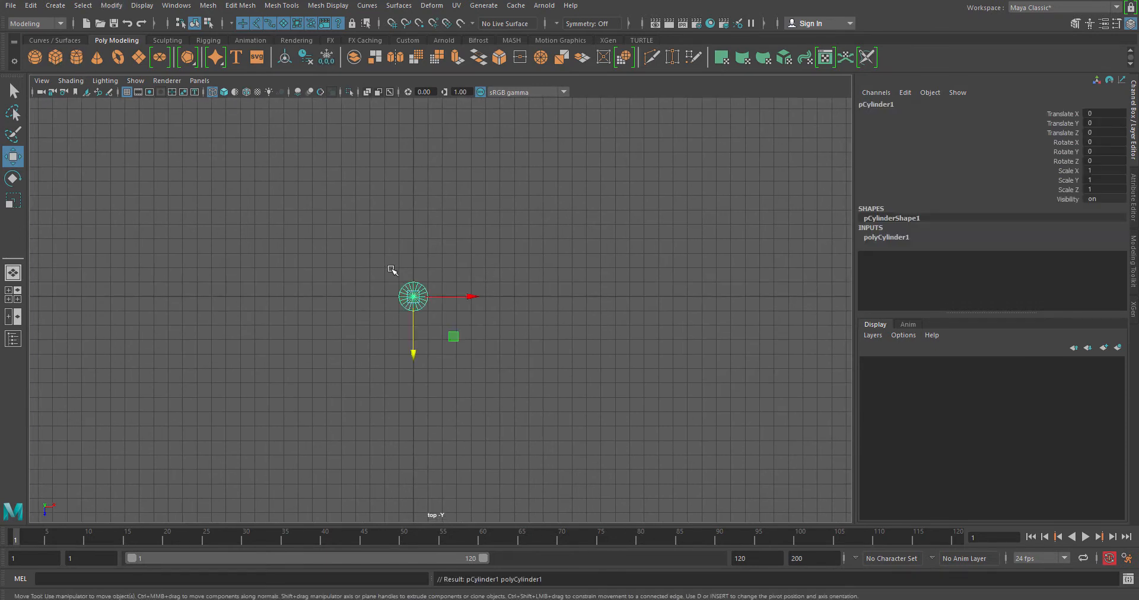
key("r")
left_click_drag(413, 297, 546, 226)
left_click_drag(413, 297, 432, 291)
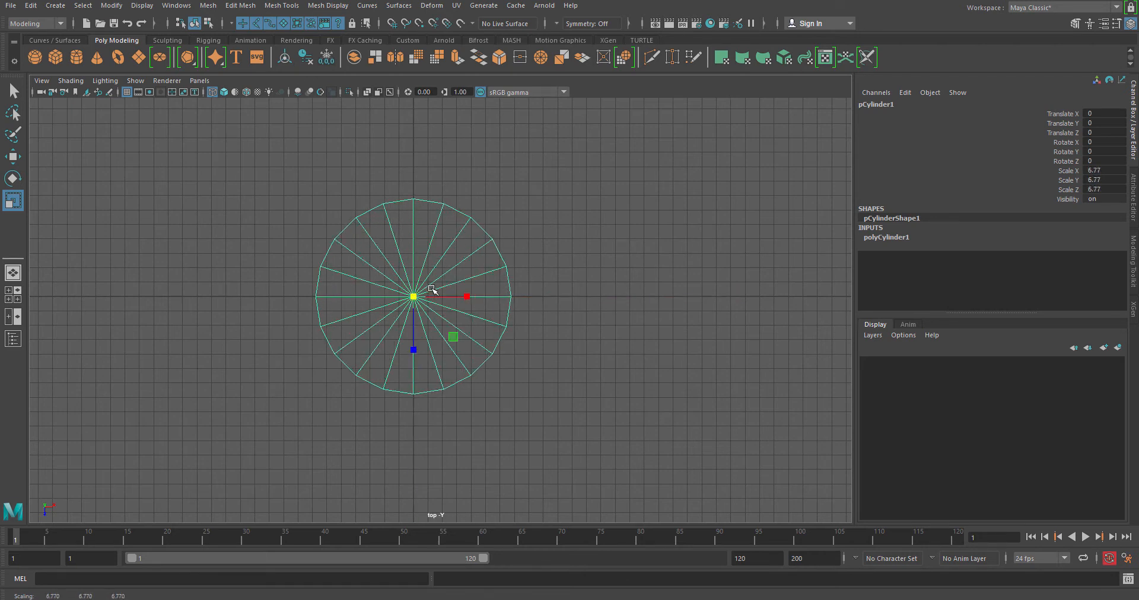
Step: Flatten the cylinder into a thin disc with a Y scale of about 0.405
key("space")
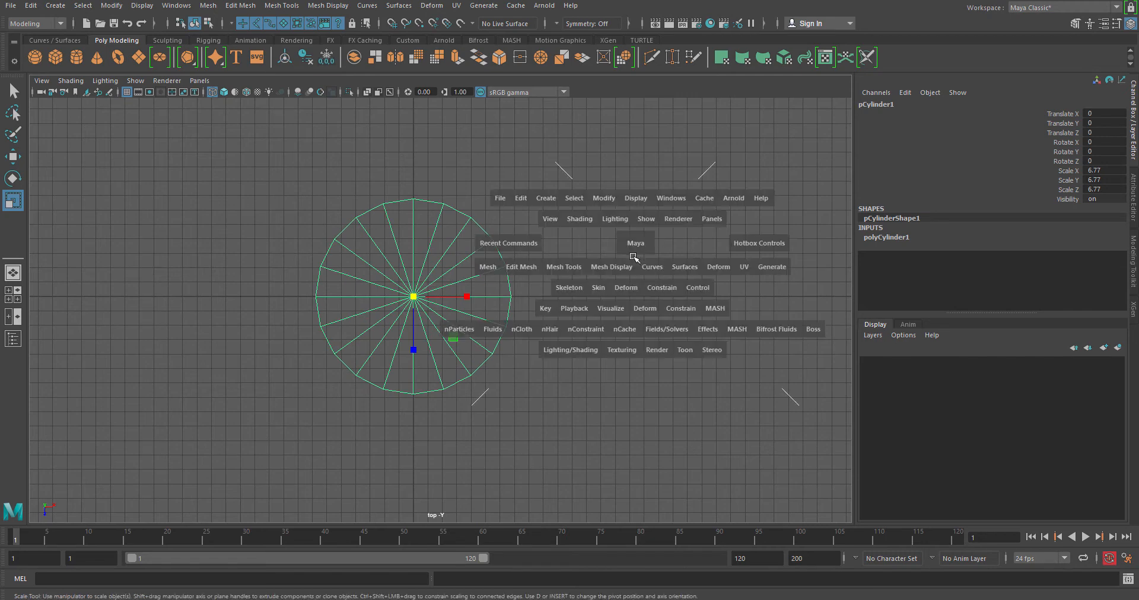
scroll(602, 411, "down", 4)
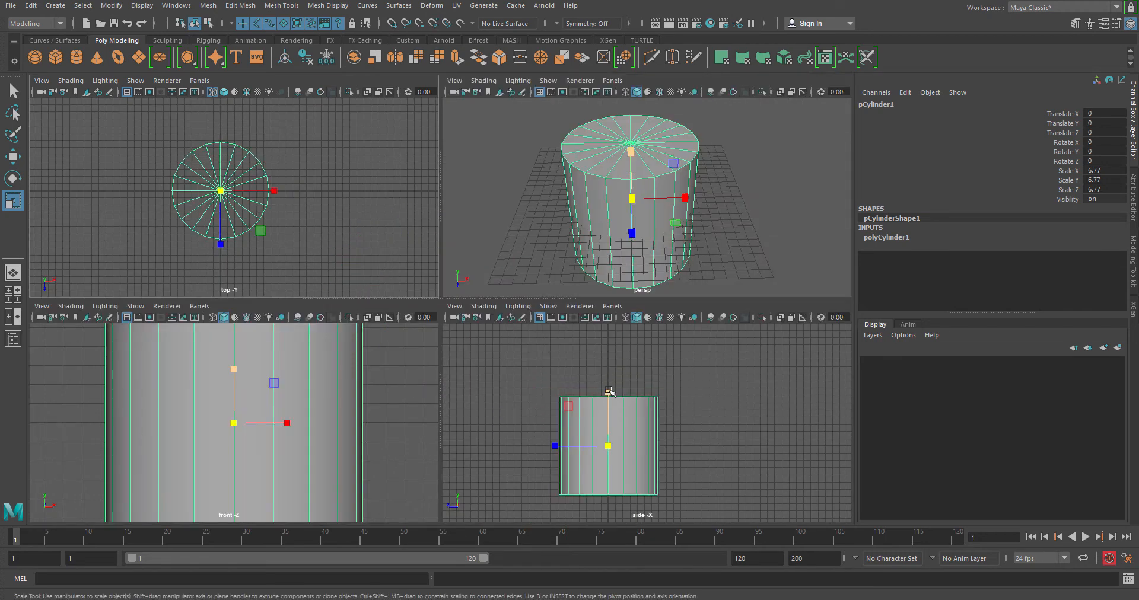
left_click_drag(608, 392, 609, 442)
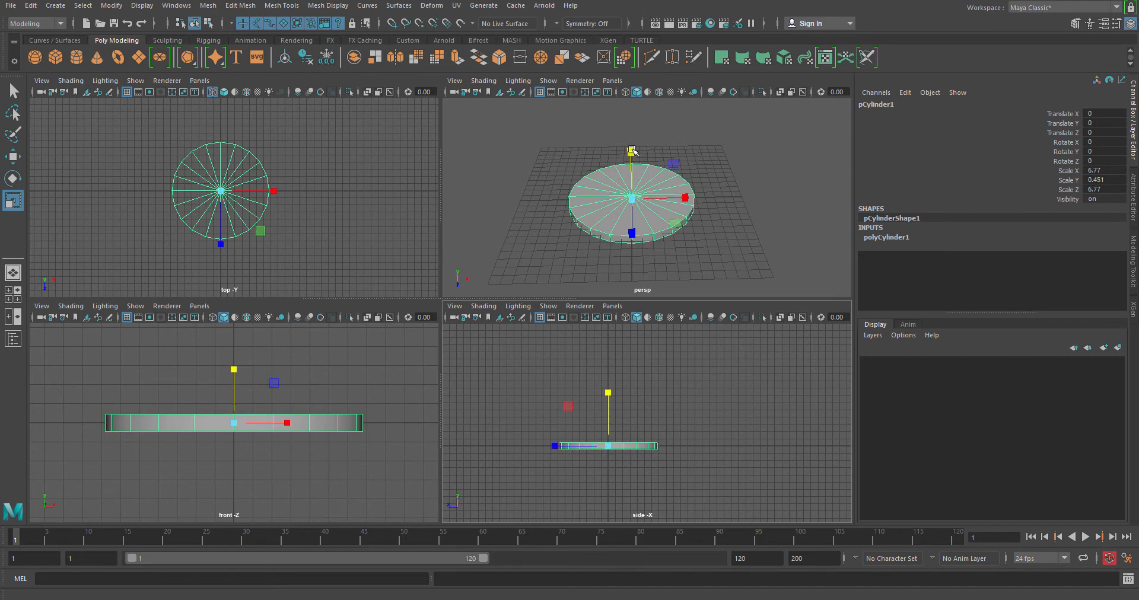
left_click_drag(630, 152, 633, 153)
Step: Duplicate the disc and raise the copy to about 0.656 in Y
key("w")
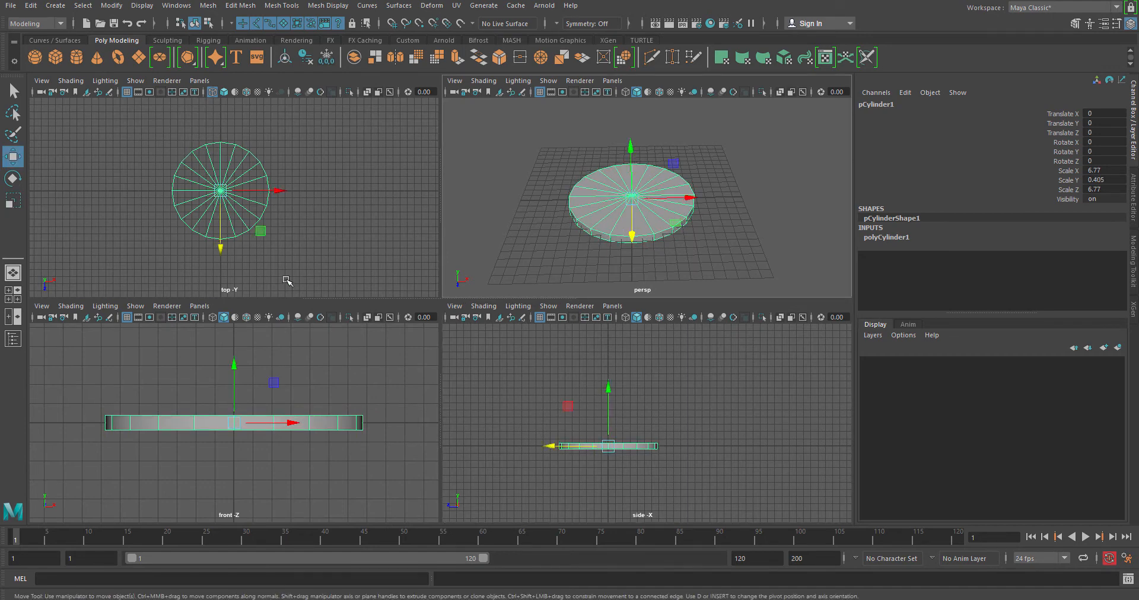
key("ctrl+d")
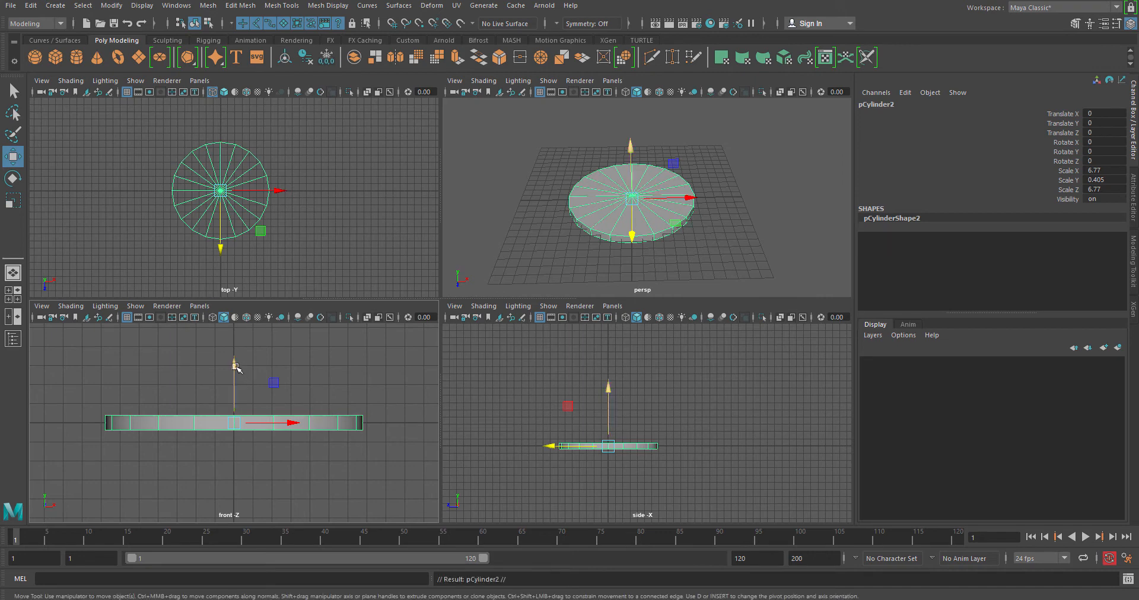
left_click_drag(235, 364, 239, 355)
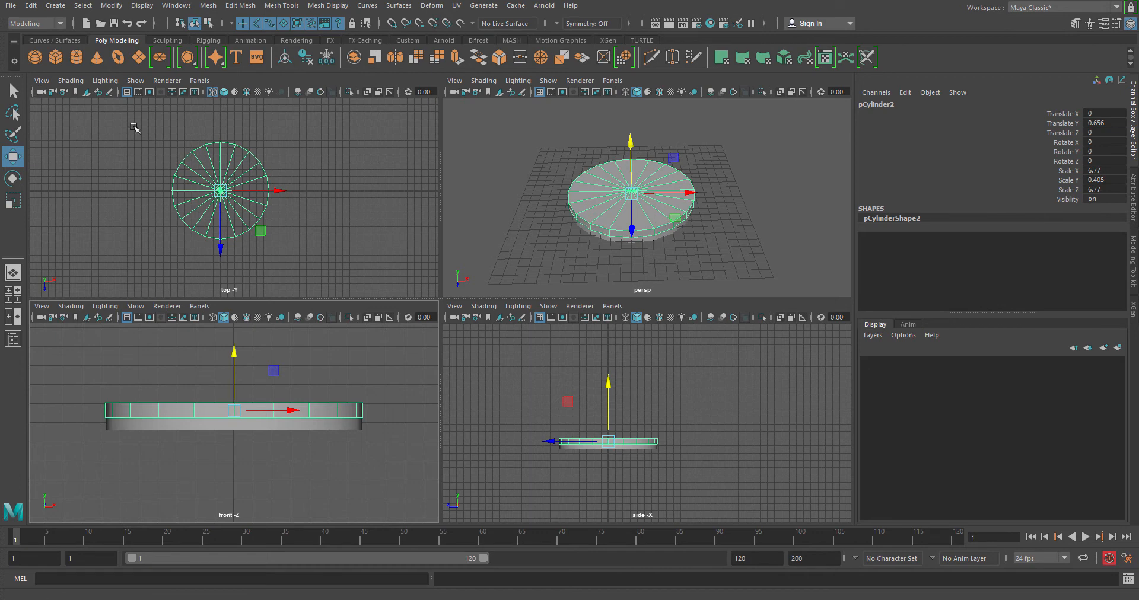
Step: Scale the upper disc to about 5.134 in X and Z and 0.335 in Y, and lower it to about 0.625 in Y
key("r")
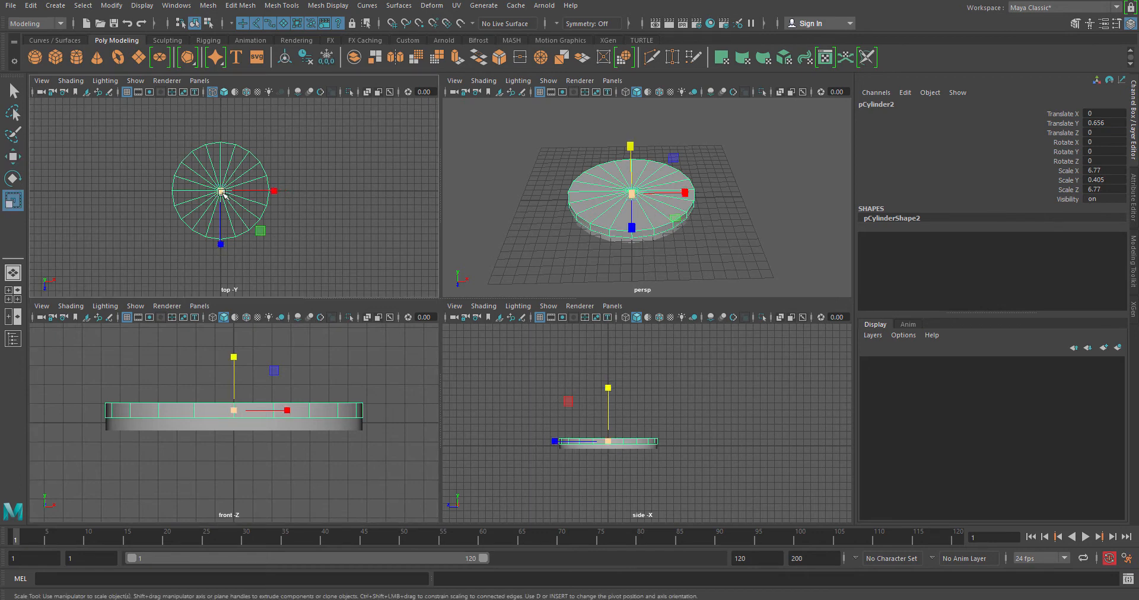
left_click_drag(222, 192, 205, 194)
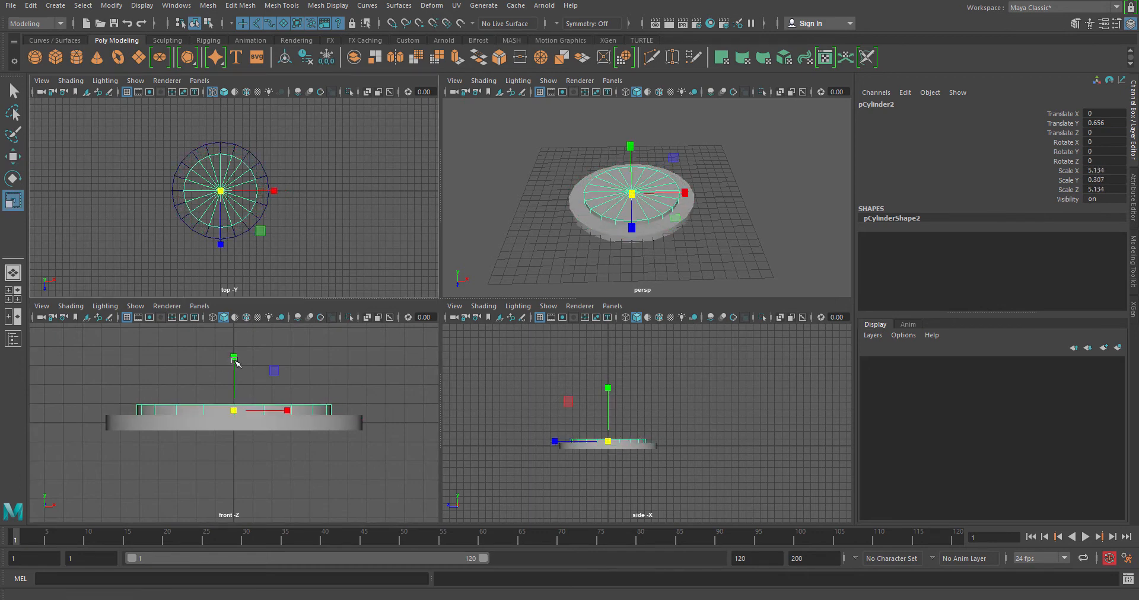
left_click_drag(235, 356, 237, 357)
key("w")
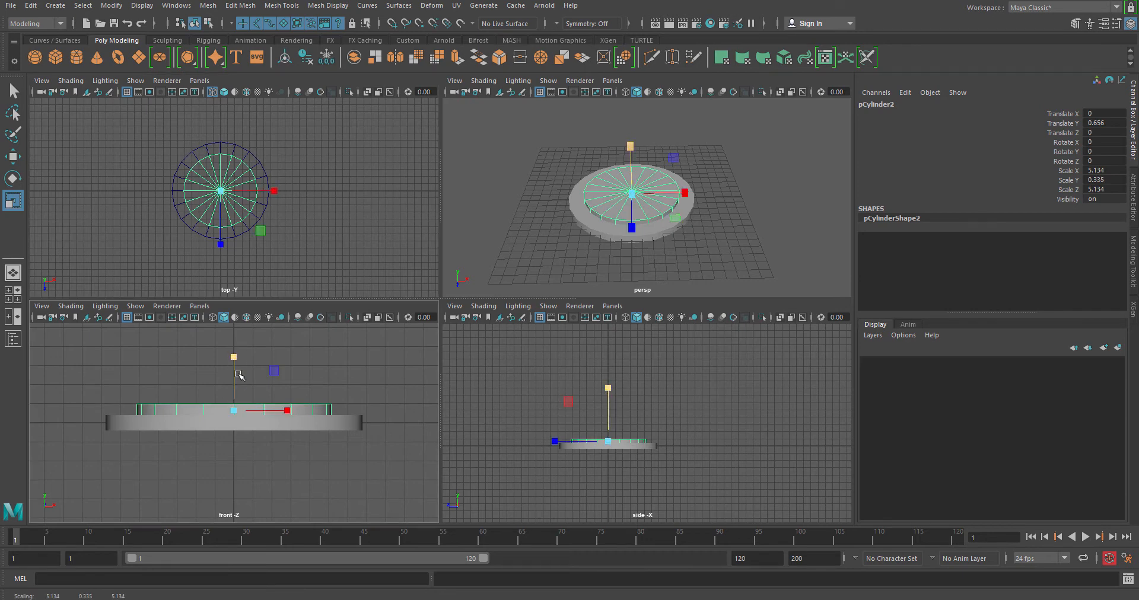
left_click_drag(235, 356, 234, 358)
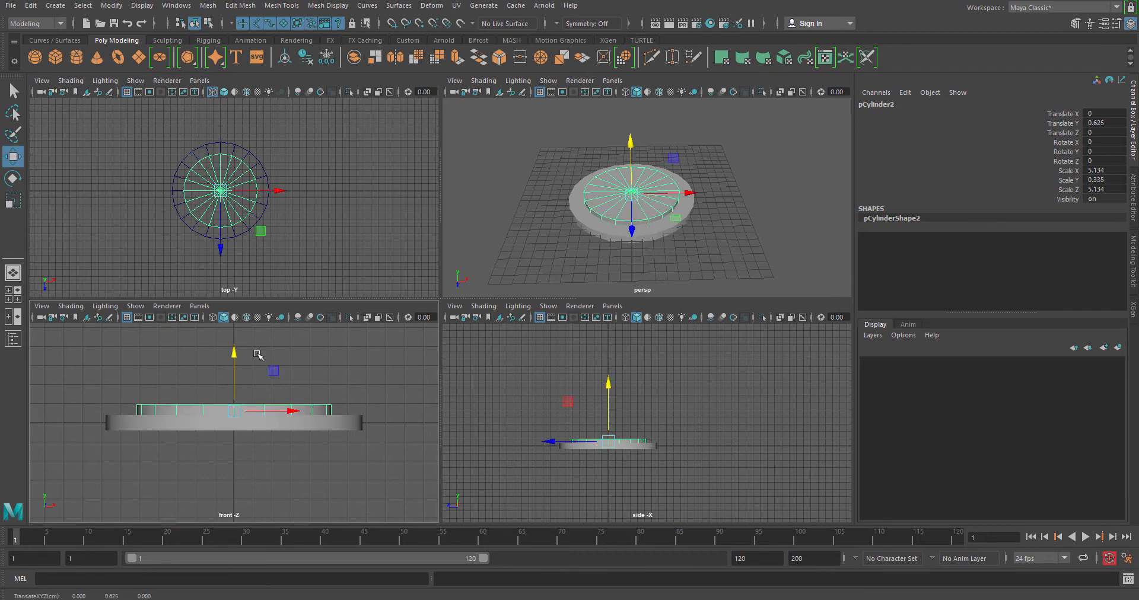
left_click(744, 236)
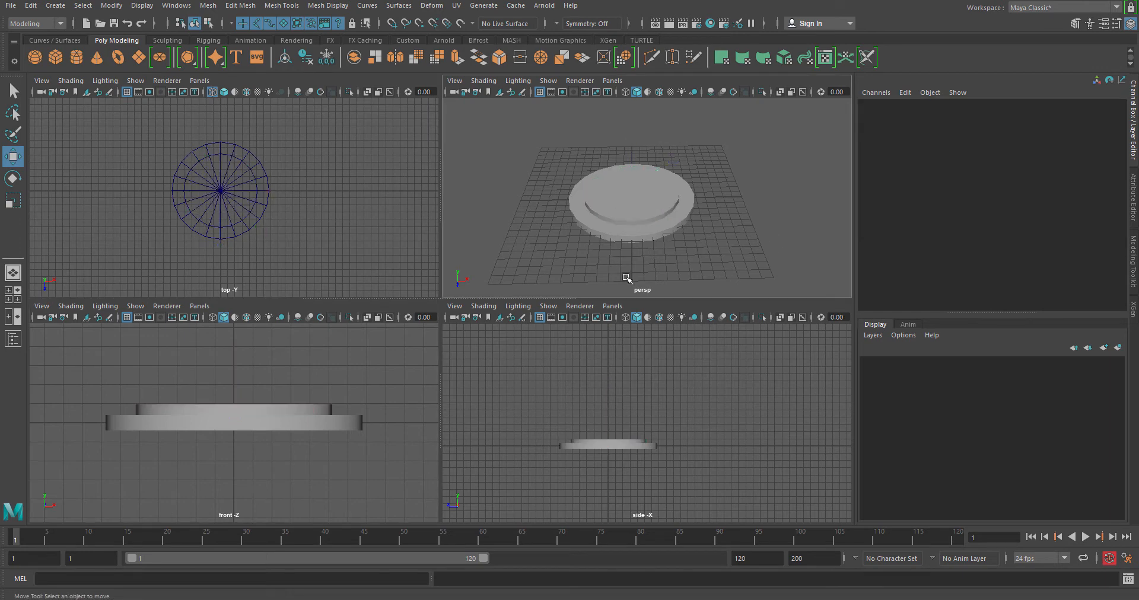
left_click(642, 199)
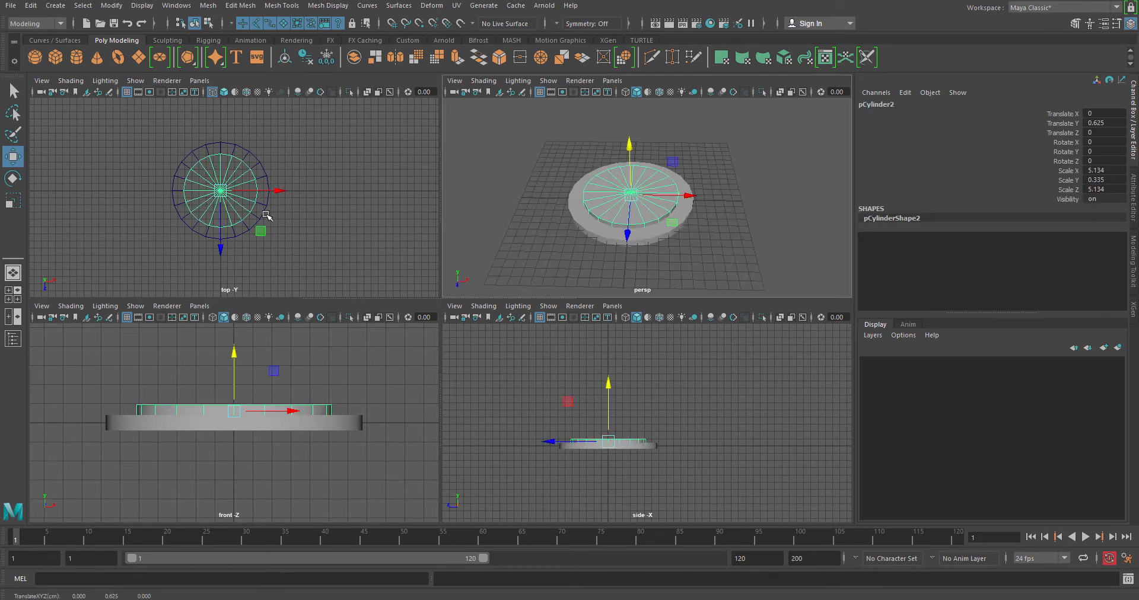
left_click(150, 186)
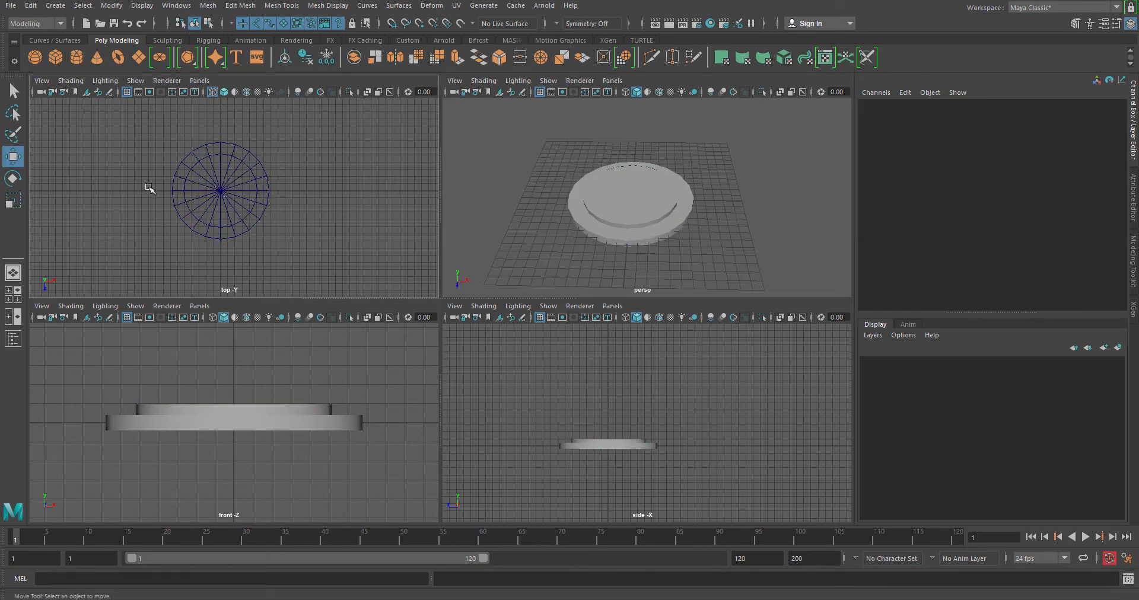
Step: Add a new cylinder near the upper disc's back edge at about -3.803 in Z and raise it to about 1.655 in Y
left_click(80, 61)
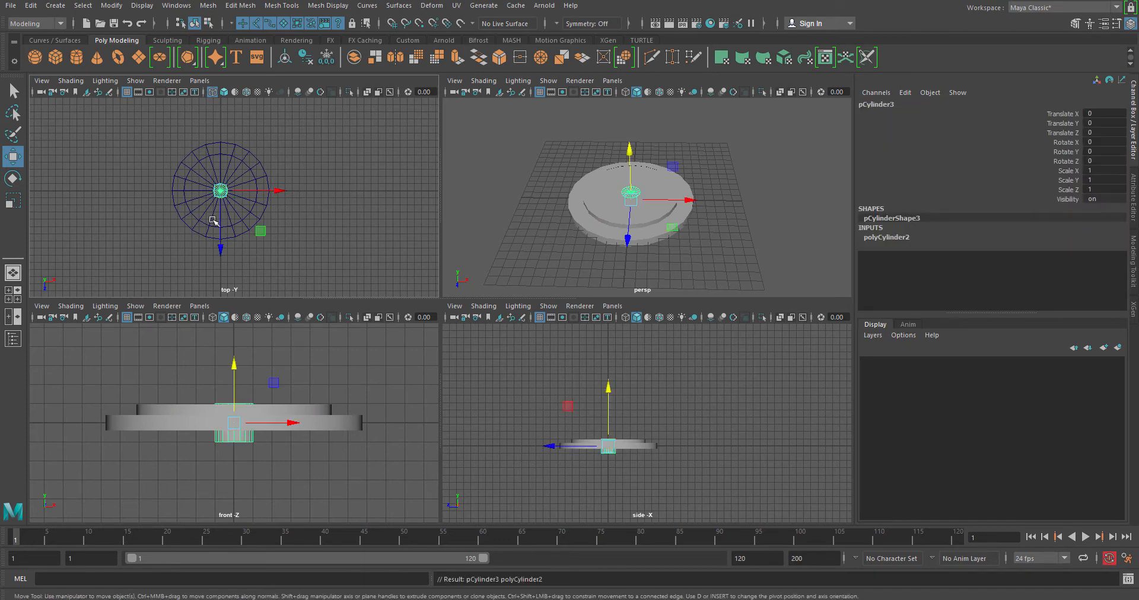
scroll(202, 218, "up", 5)
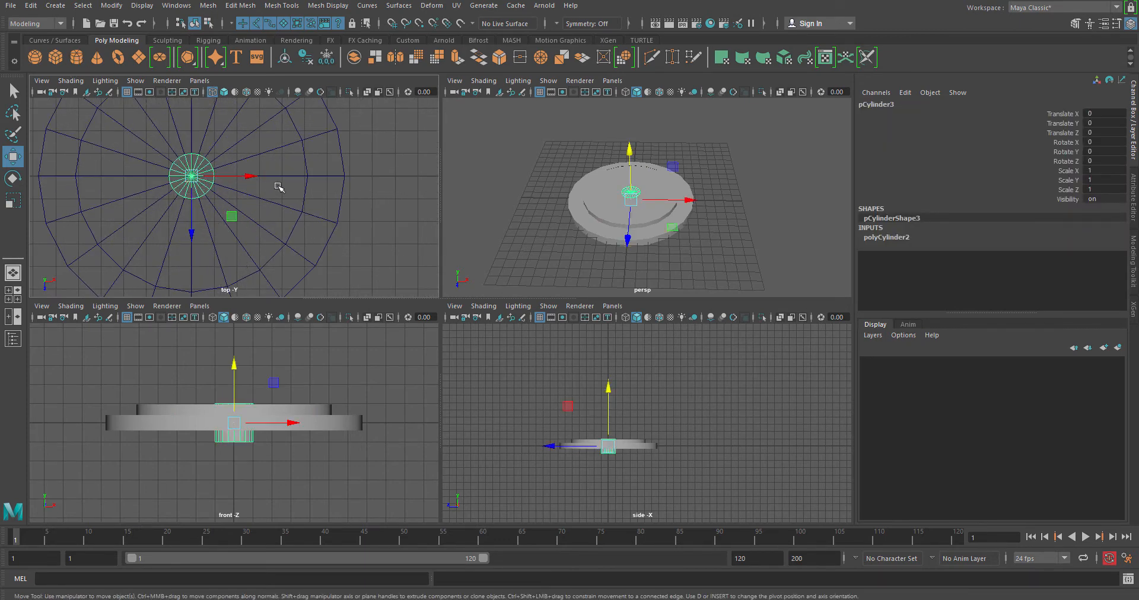
middle_click_drag(278, 187, 323, 234, "alt")
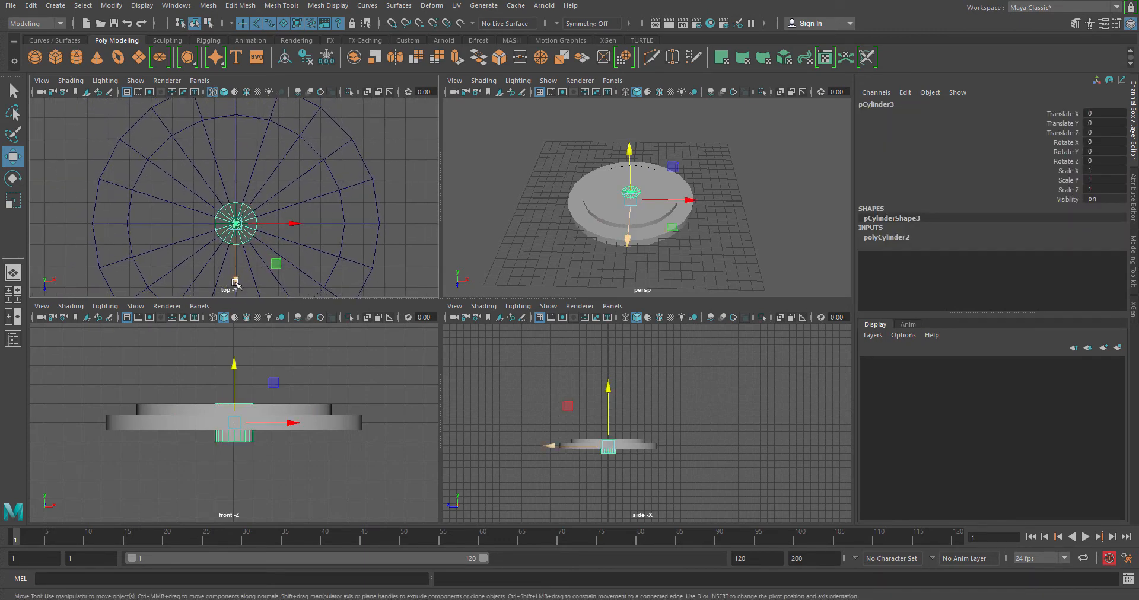
left_click_drag(235, 286, 236, 204)
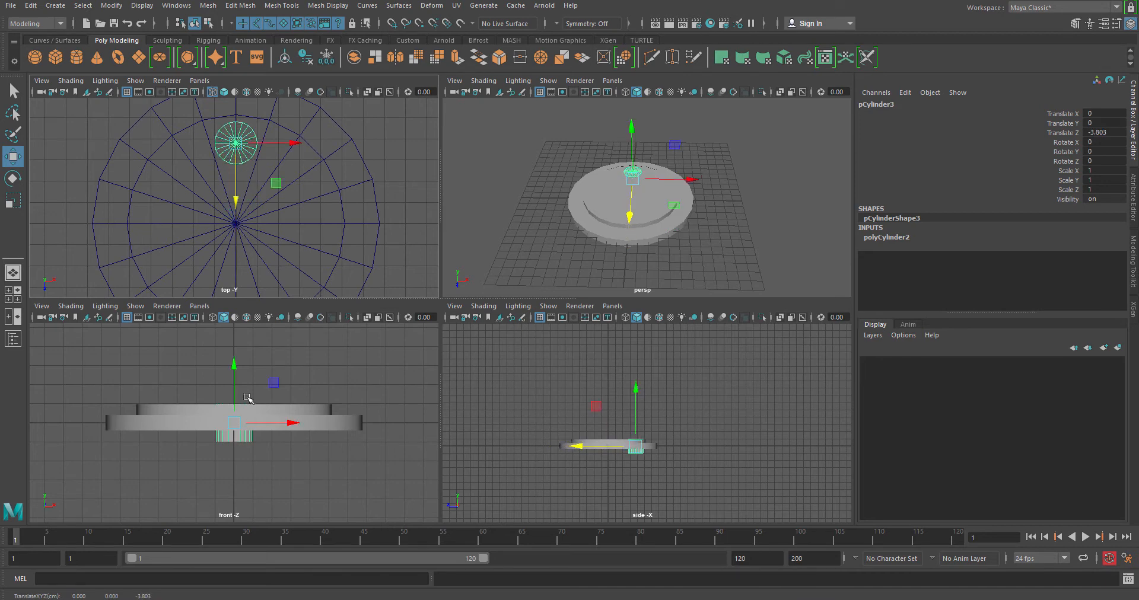
left_click_drag(235, 361, 236, 335)
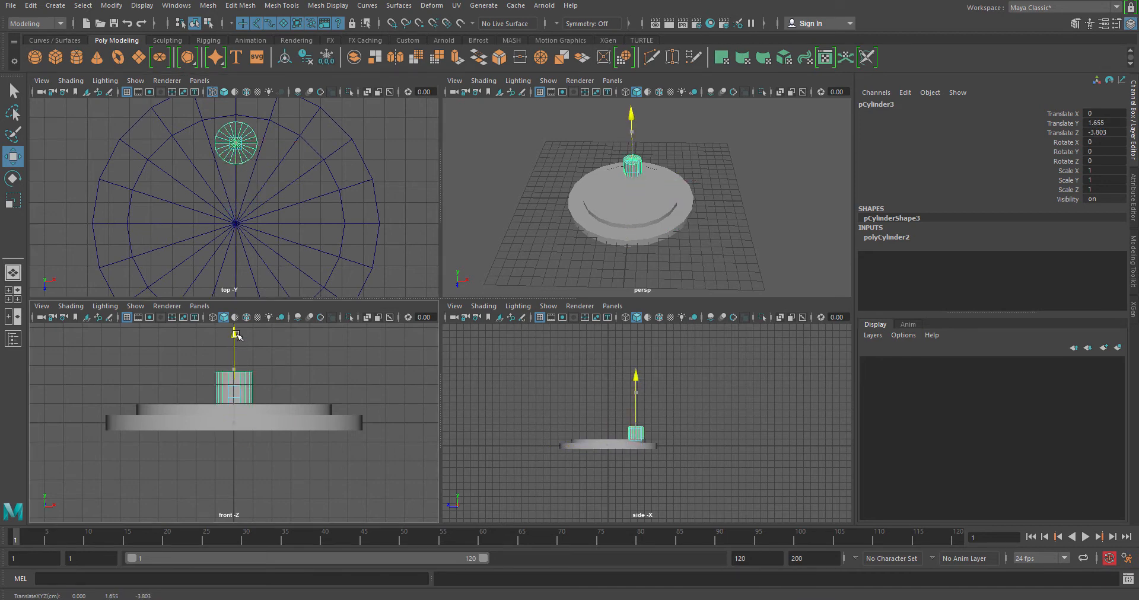
Step: Reshape the new cylinder into a slim post scaled to about 0.409 in X and Z and 2.912 in Y
key("r")
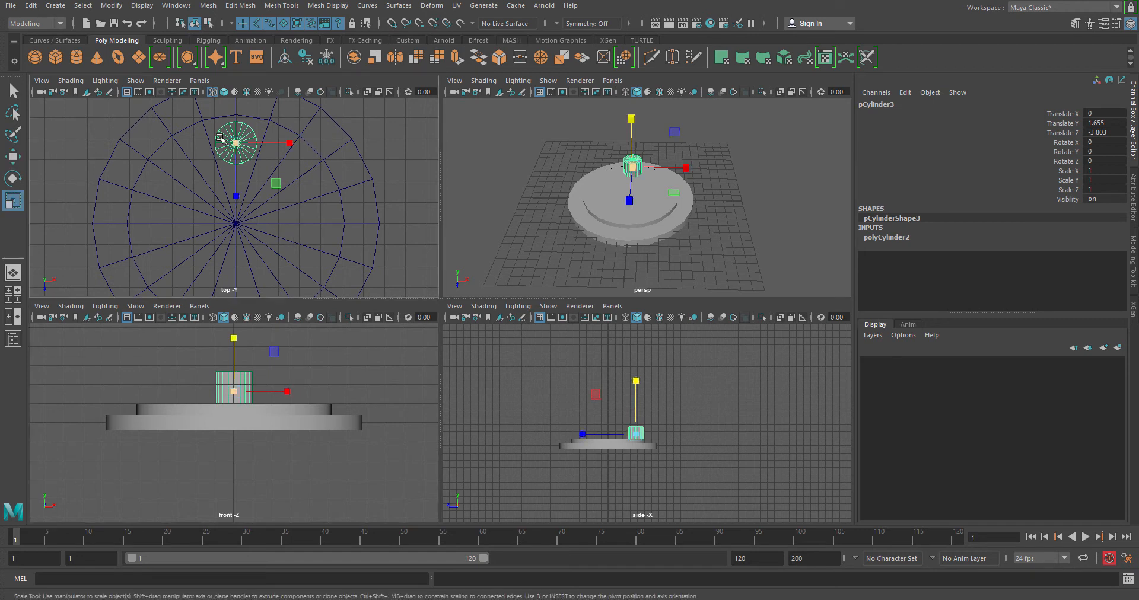
left_click_drag(237, 143, 218, 146)
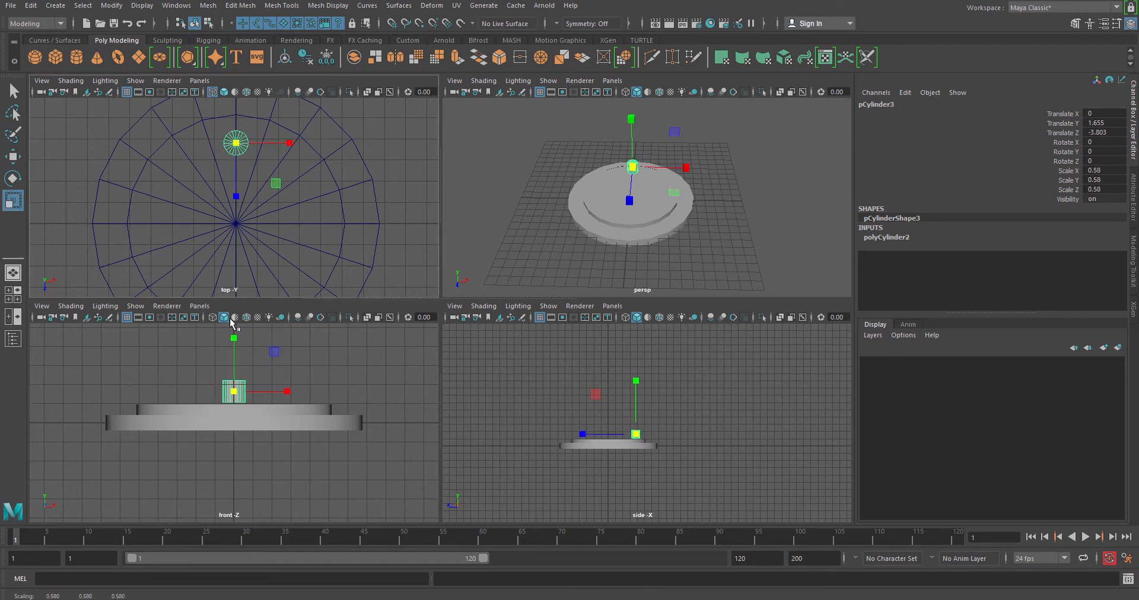
left_click_drag(235, 337, 255, 172)
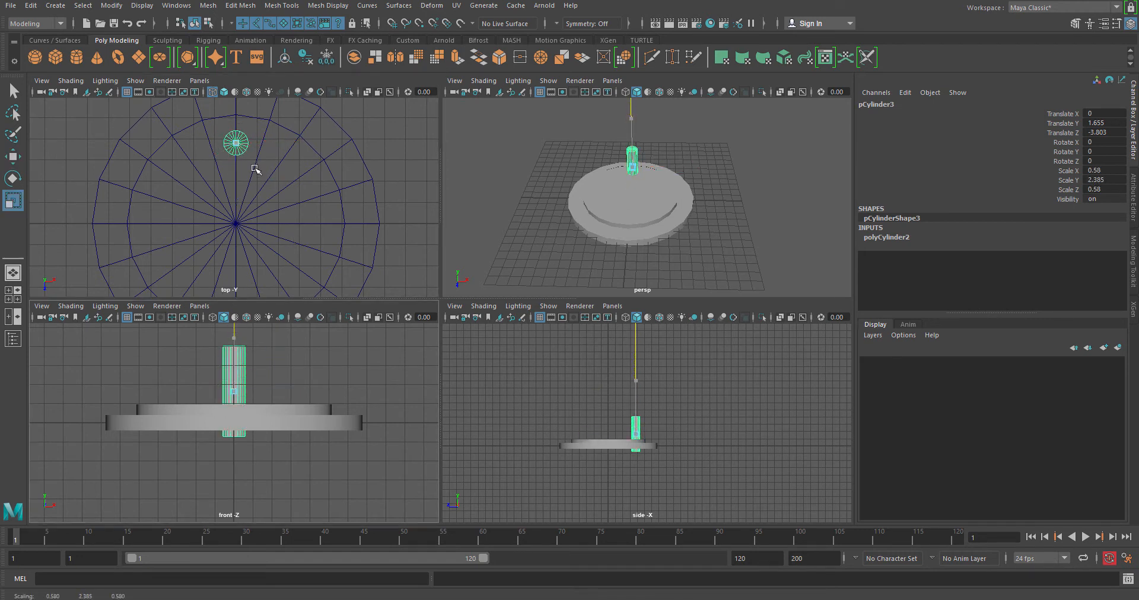
left_click_drag(234, 392, 219, 394)
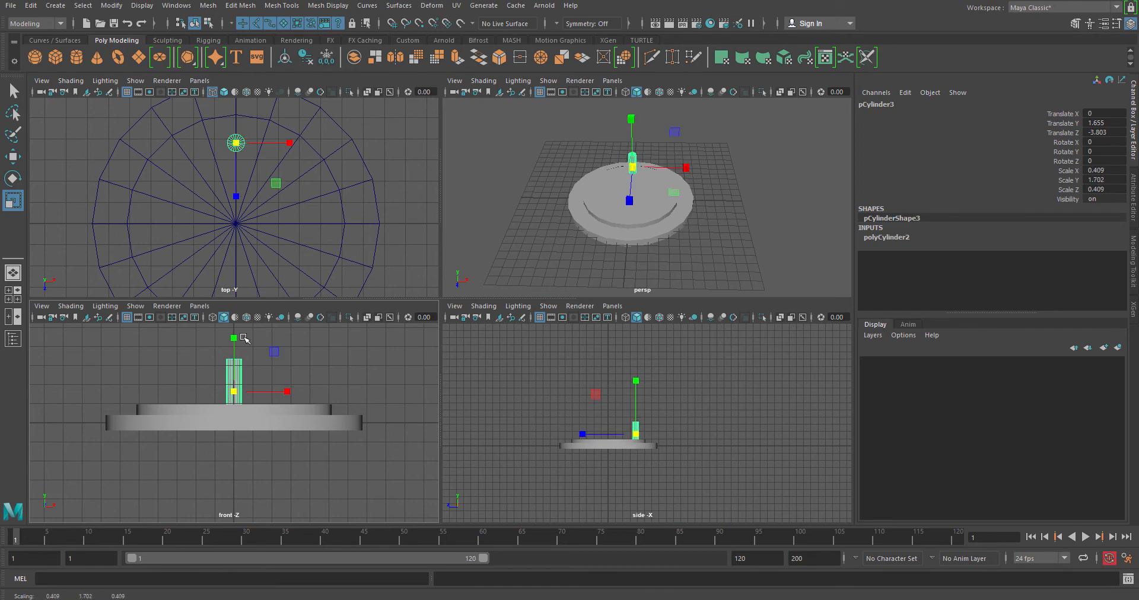
left_click_drag(232, 340, 234, 300)
key("w")
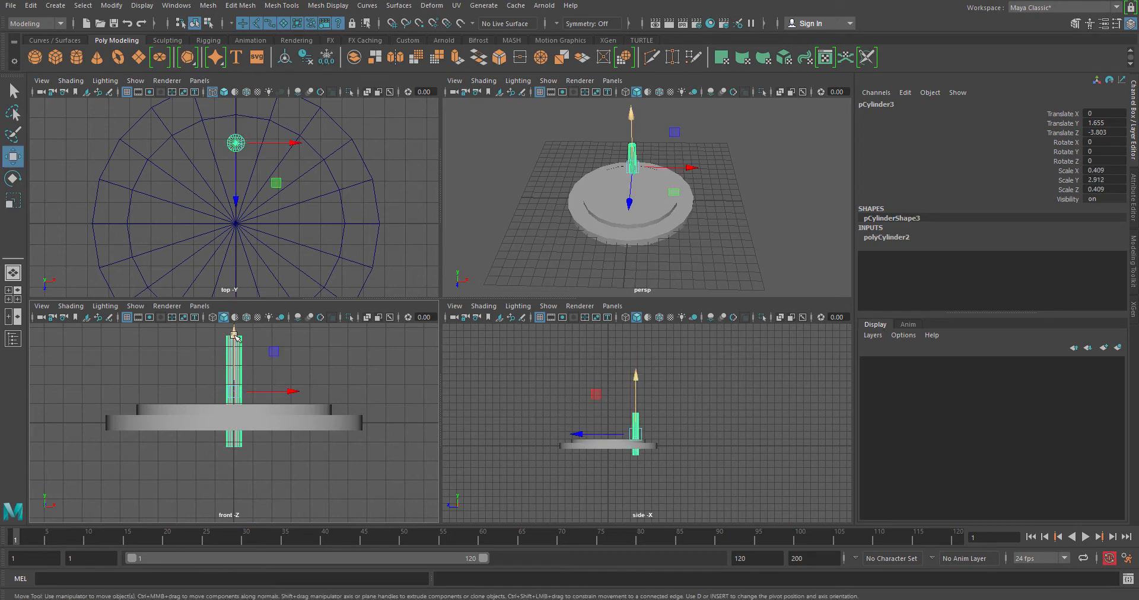
scroll(237, 256, "down", 4)
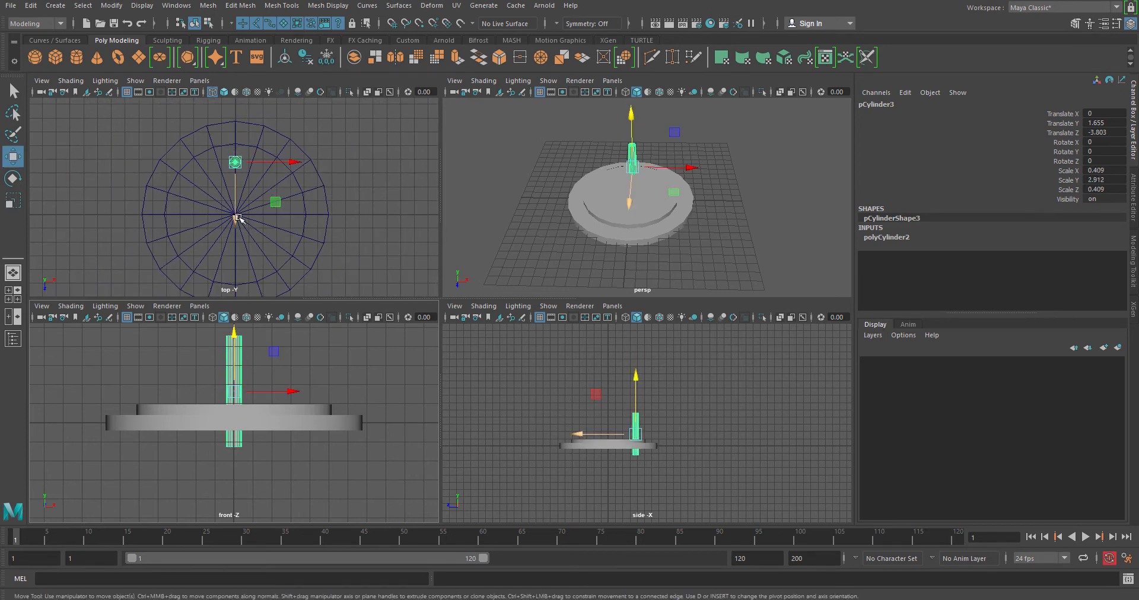
Step: Turn on wireframe-on-shaded display in the perspective view so the discs' and post's edges can be inspected
left_click(753, 266)
left_click_drag(749, 267, 639, 263, "alt")
key("space")
scroll(594, 335, "down", 1)
left_click_drag(511, 314, 590, 313, "alt")
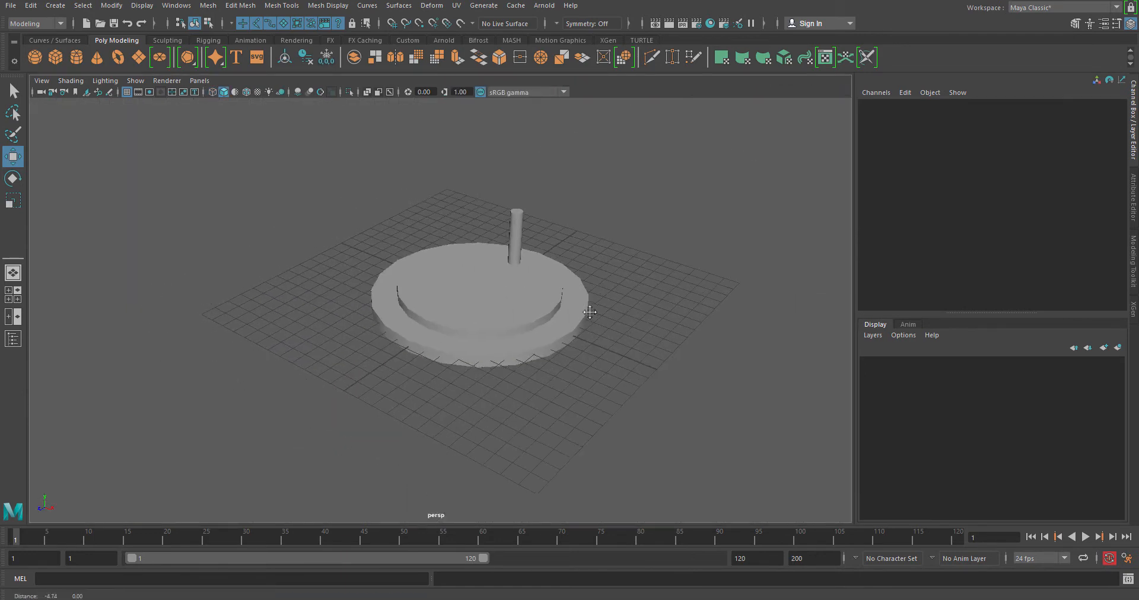
scroll(569, 338, "up", 5)
middle_click_drag(561, 346, 493, 361, "alt")
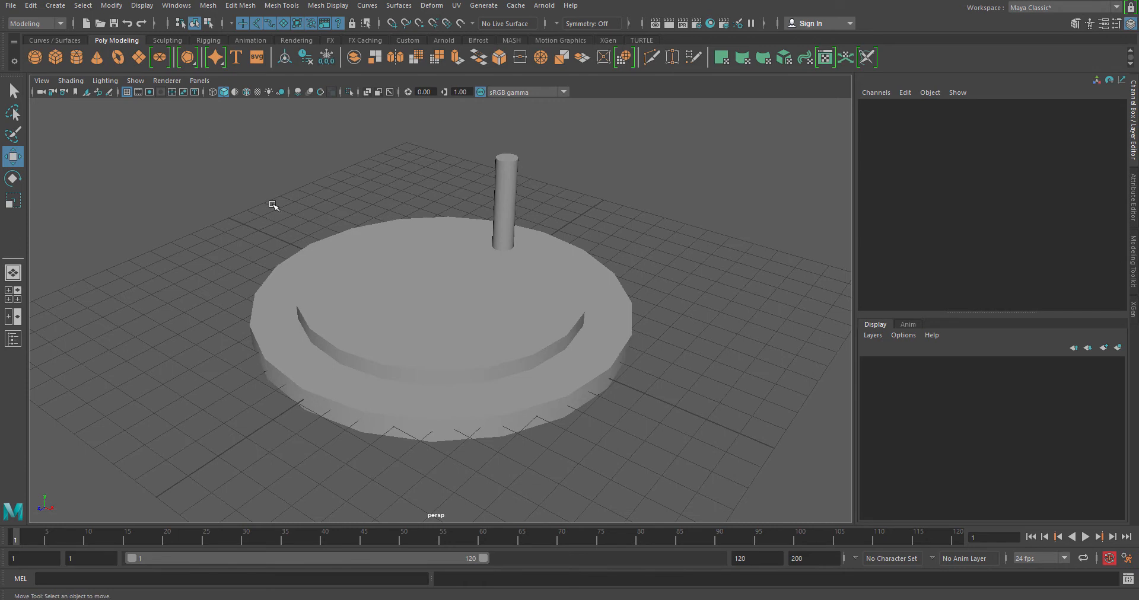
left_click(246, 93)
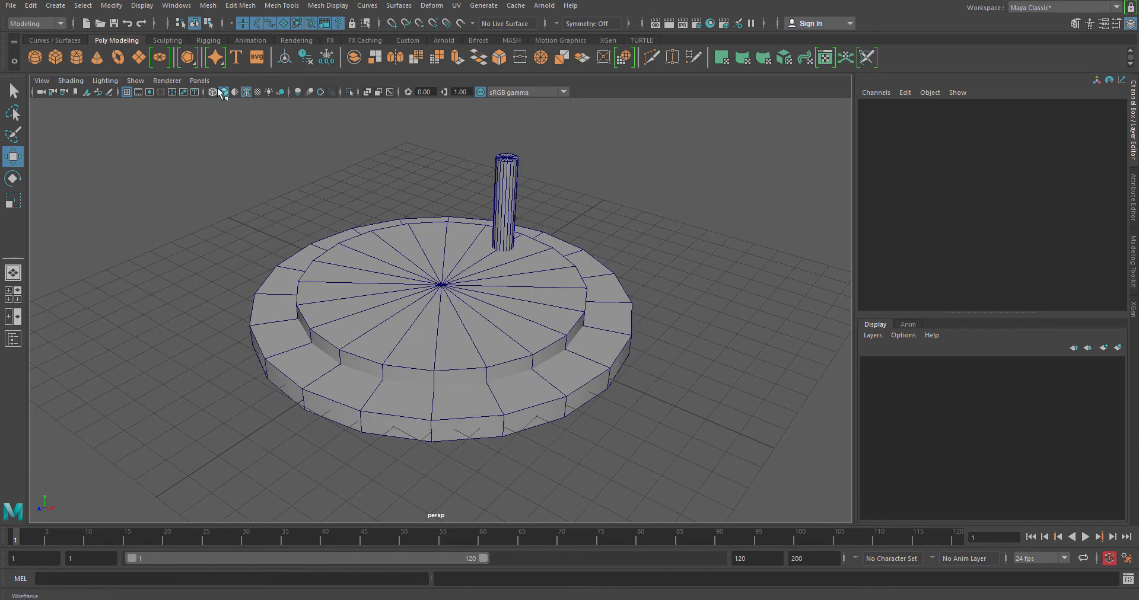
left_click(247, 92)
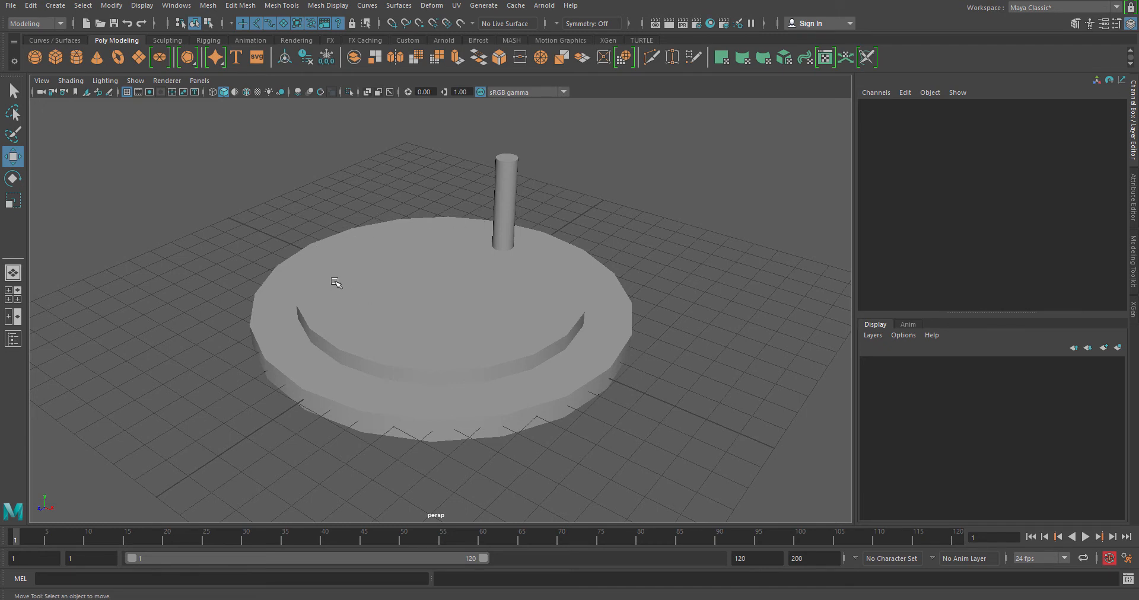
left_click(246, 92)
left_click_drag(544, 332, 477, 287, "alt")
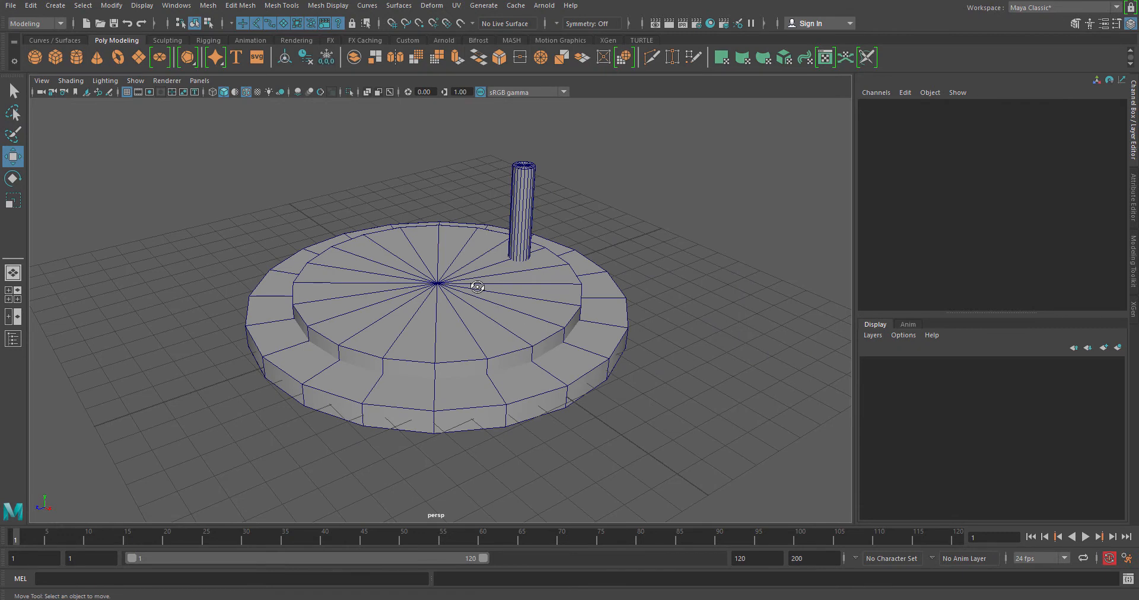
Step: Raise the slim post to about 3.899 in Y so its base rests on the upper disc
left_click(530, 191)
left_click_drag(529, 191, 468, 309, "alt")
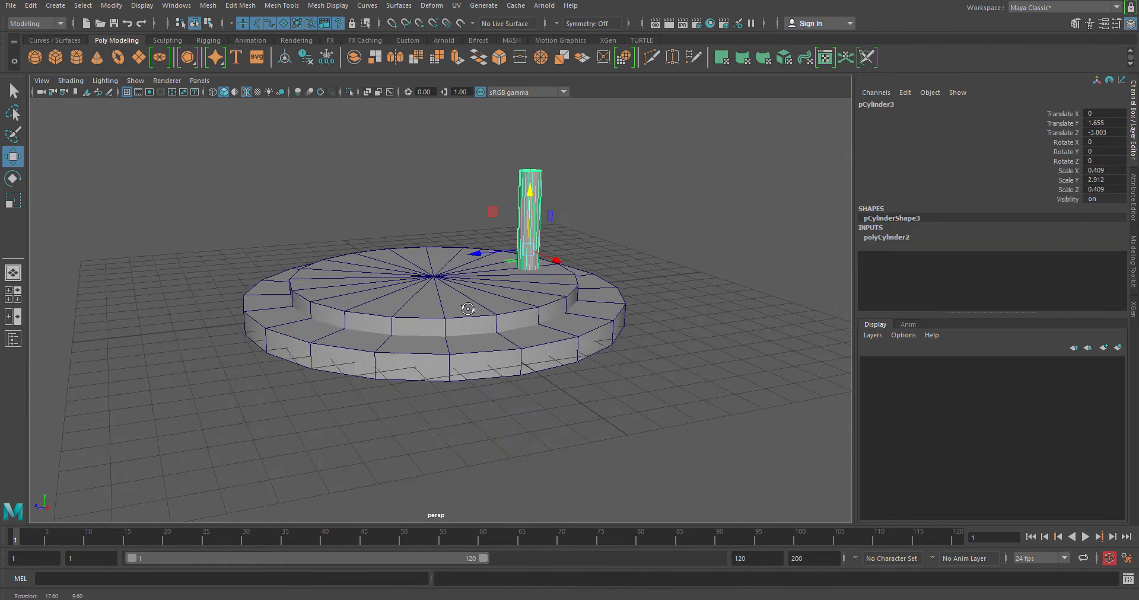
key("r")
key("space")
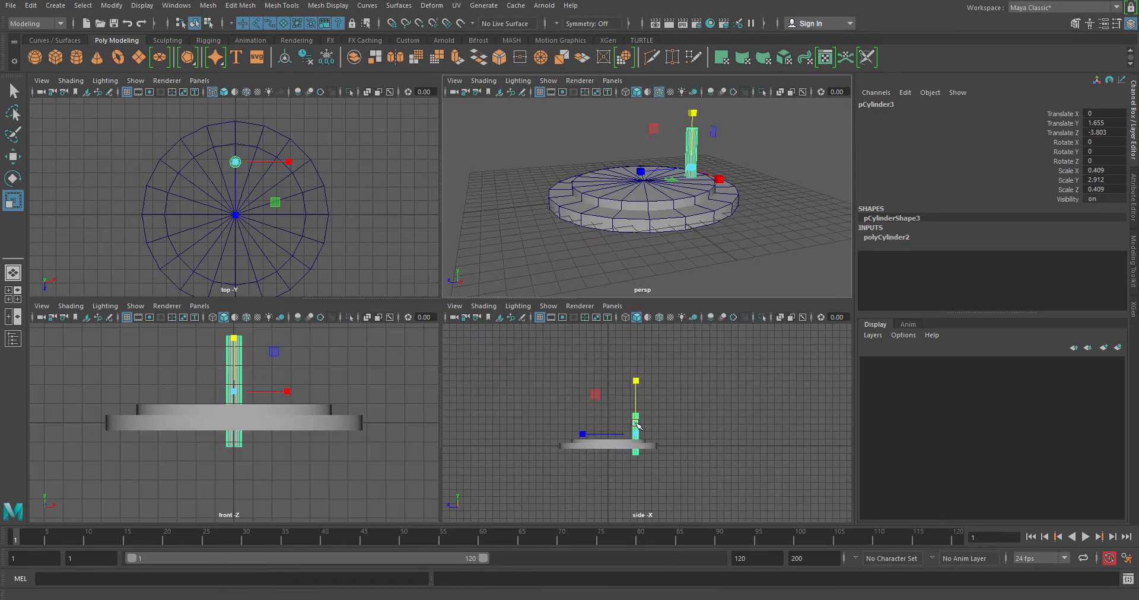
key("space")
key("w")
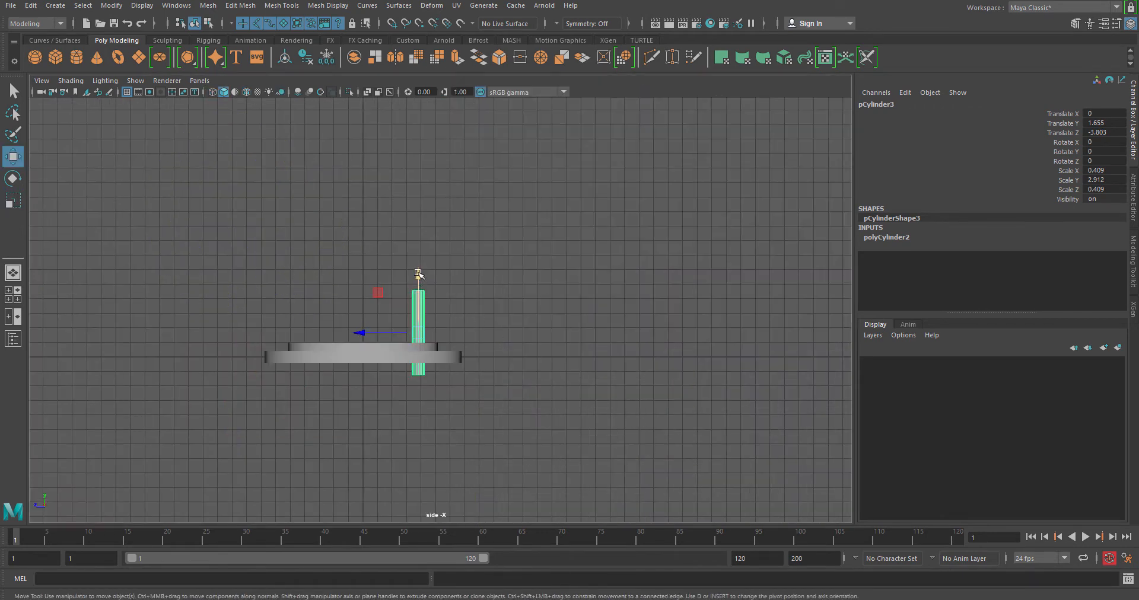
left_click_drag(418, 275, 418, 240)
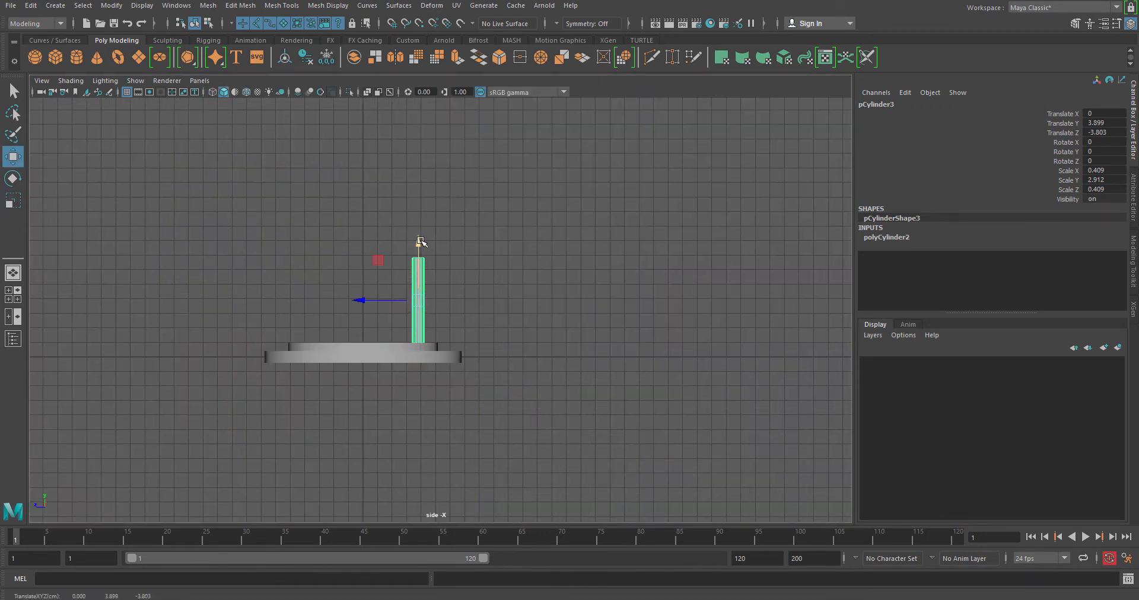
key("space")
key("space")
left_click_drag(592, 241, 595, 338, "alt")
Step: Scale the post down to about 0.319 in X and Z and stretch it to about 3.05 in Y
key("r")
key("space")
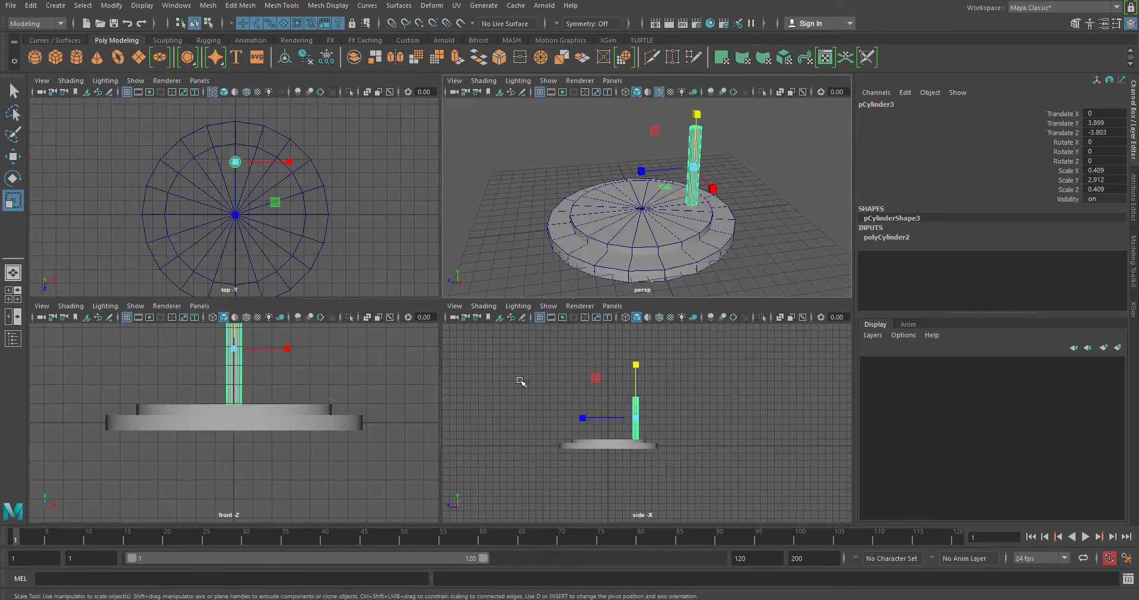
left_click_drag(230, 351, 218, 359)
key("w")
scroll(285, 392, "down", 2)
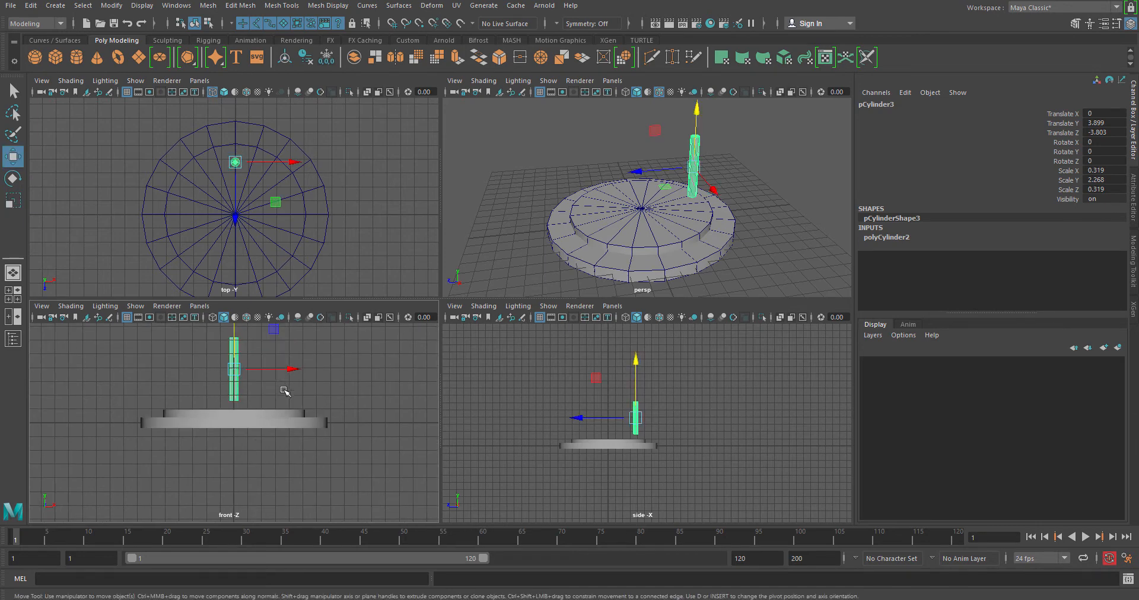
key("r")
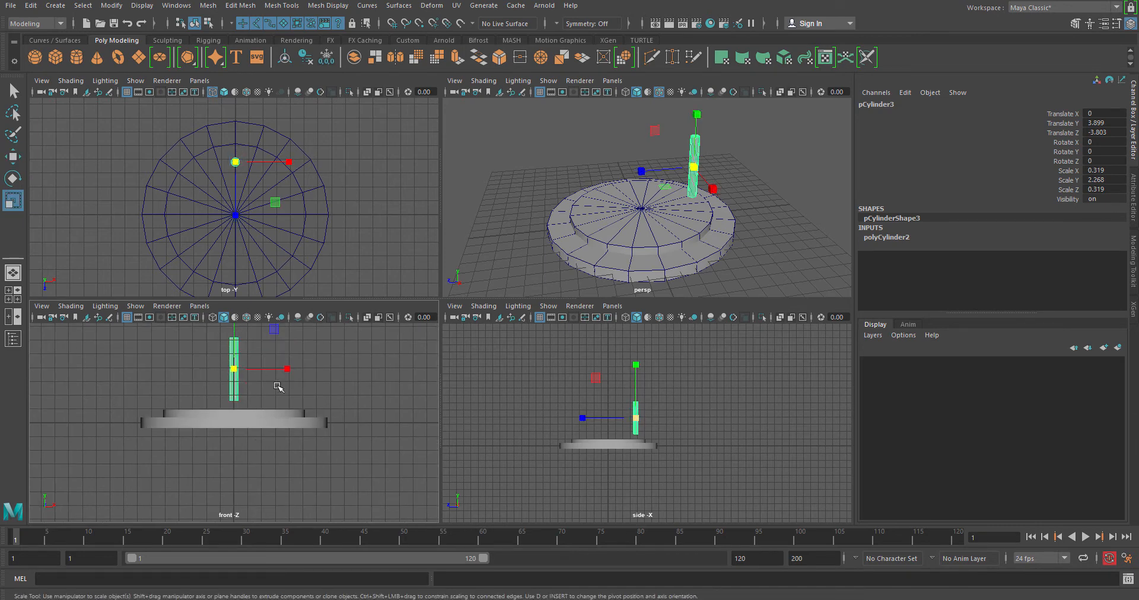
scroll(279, 387, "down", 2)
left_click_drag(236, 325, 239, 311)
key("w")
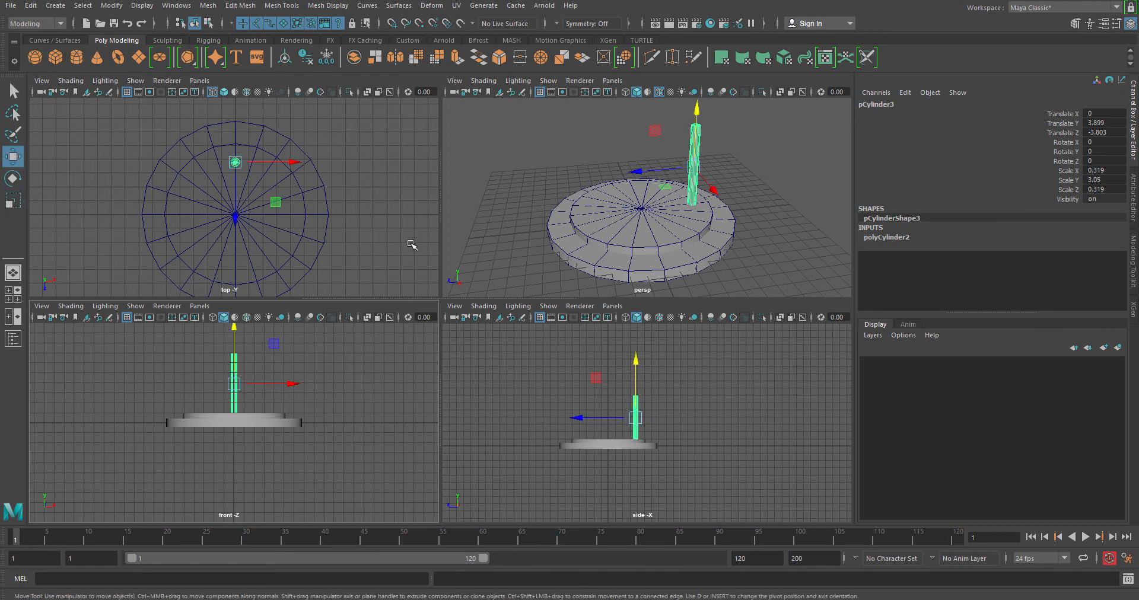
Step: Try placing two post copies along the disc's curve, at about X 2.144, Z -2.952 and X 3.26, Z -1.072
left_click(757, 211)
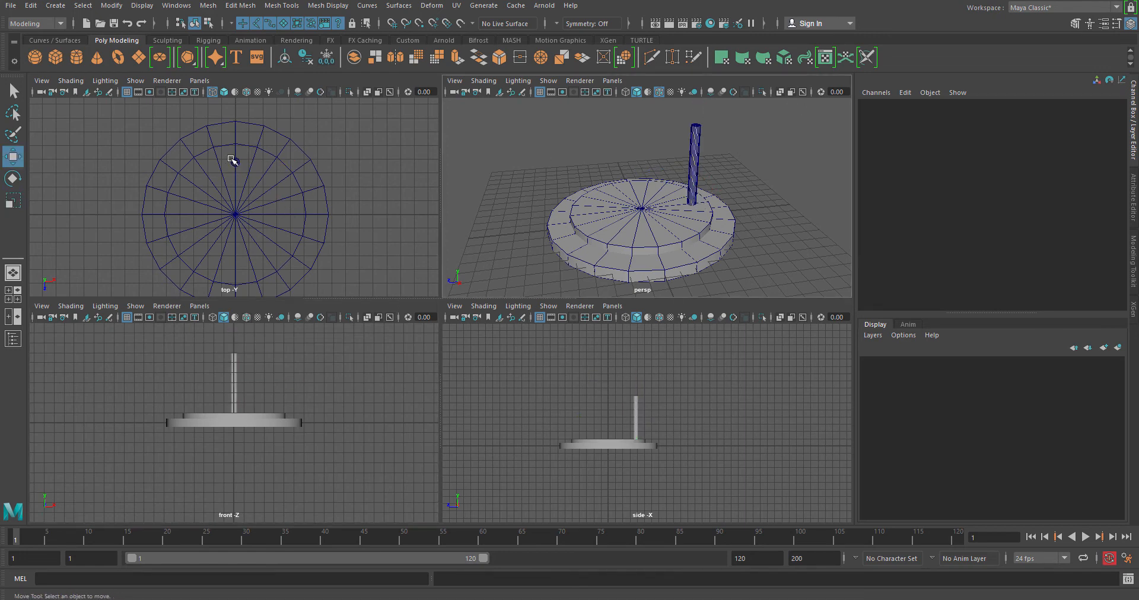
left_click(235, 162)
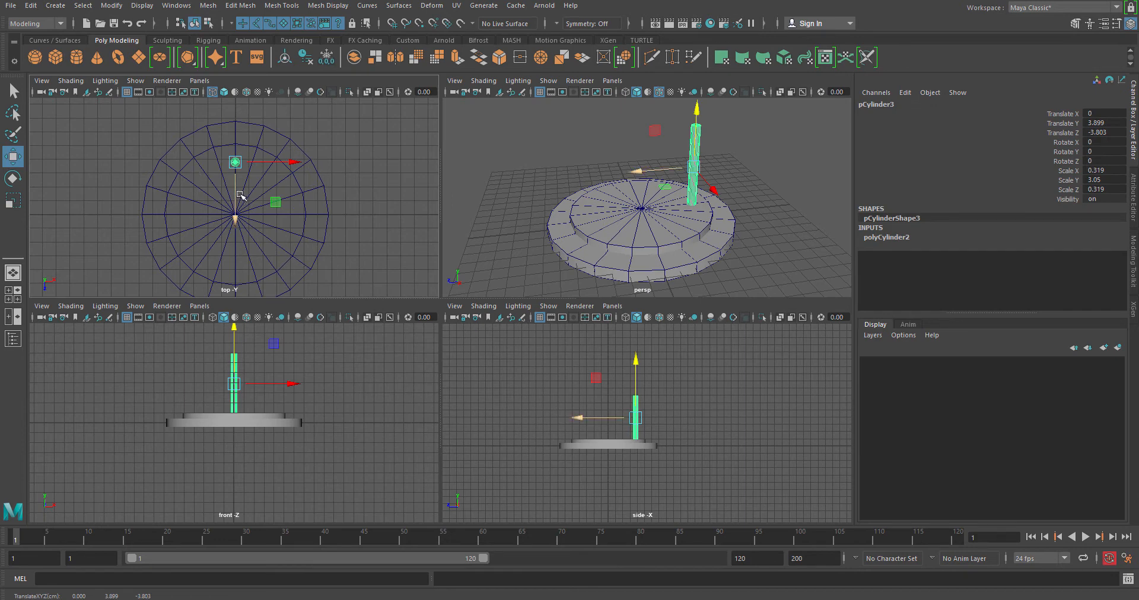
scroll(236, 156, "up", 2)
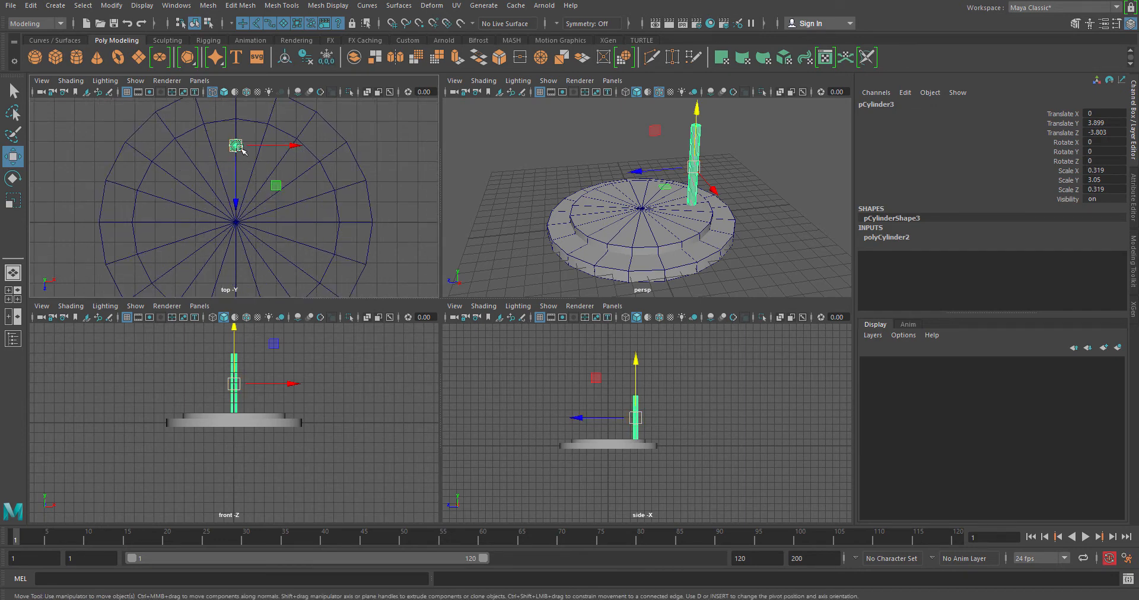
left_click_drag(238, 147, 285, 168, "shift")
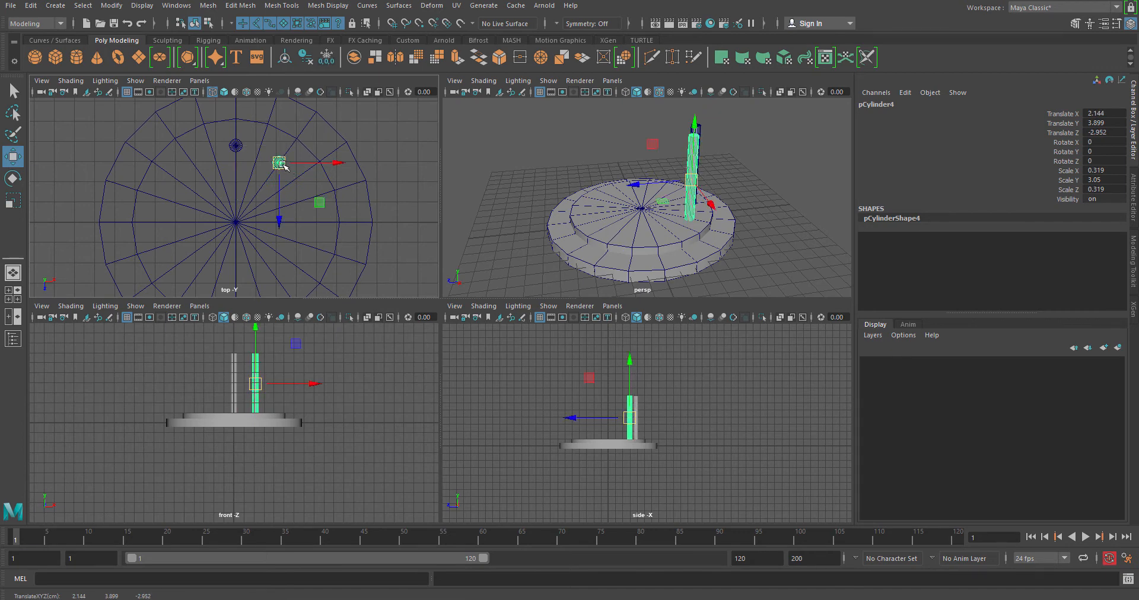
left_click_drag(285, 168, 307, 202, "shift")
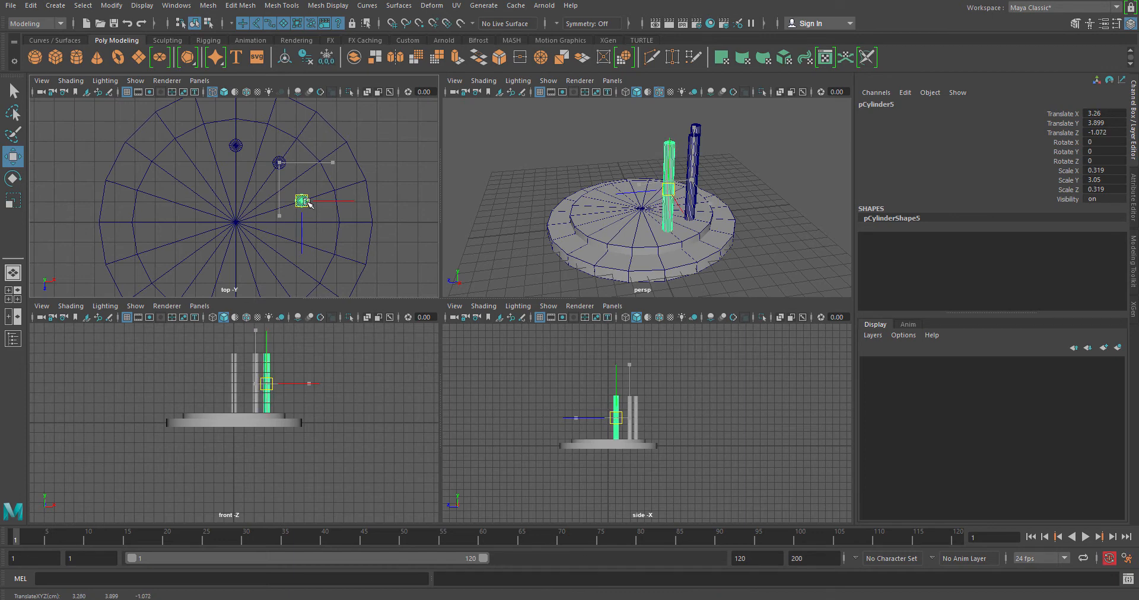
left_click(394, 190)
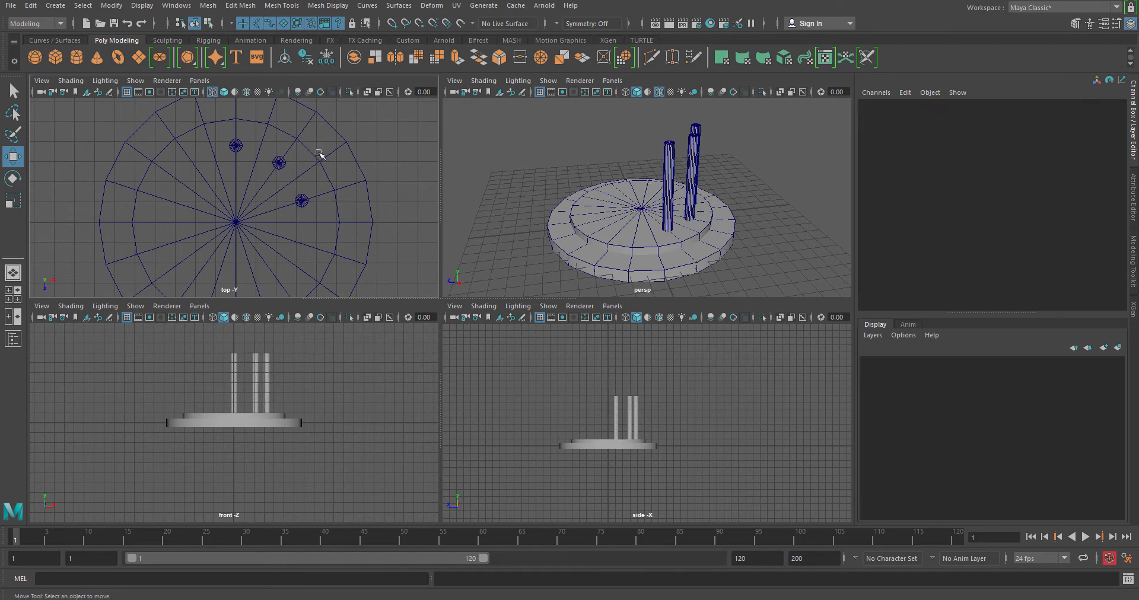
left_click(722, 228, "alt")
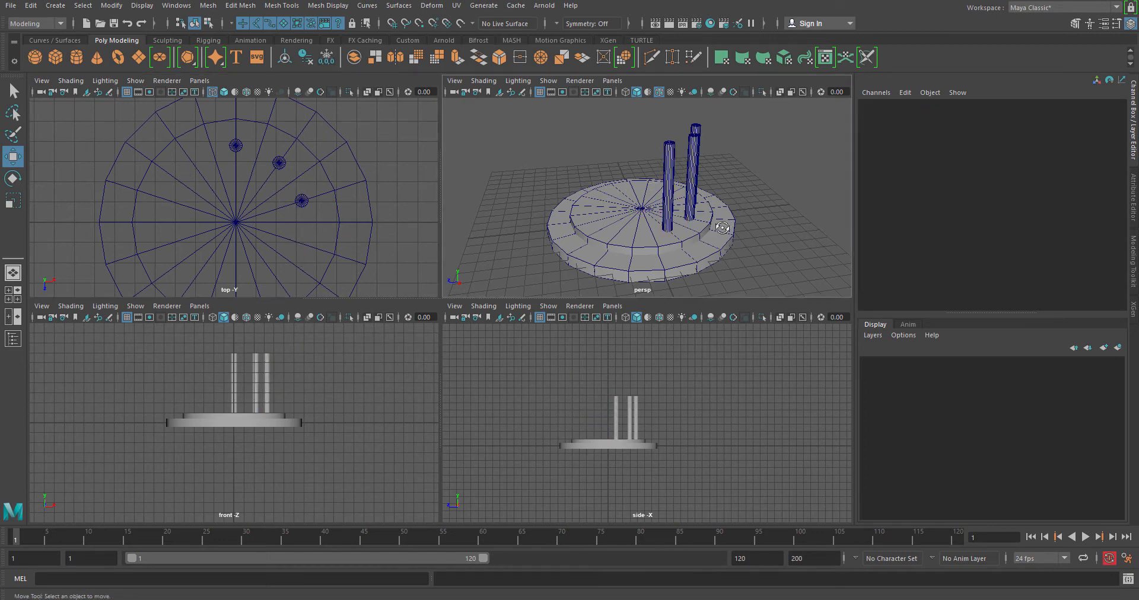
left_click_drag(722, 228, 743, 247, "alt")
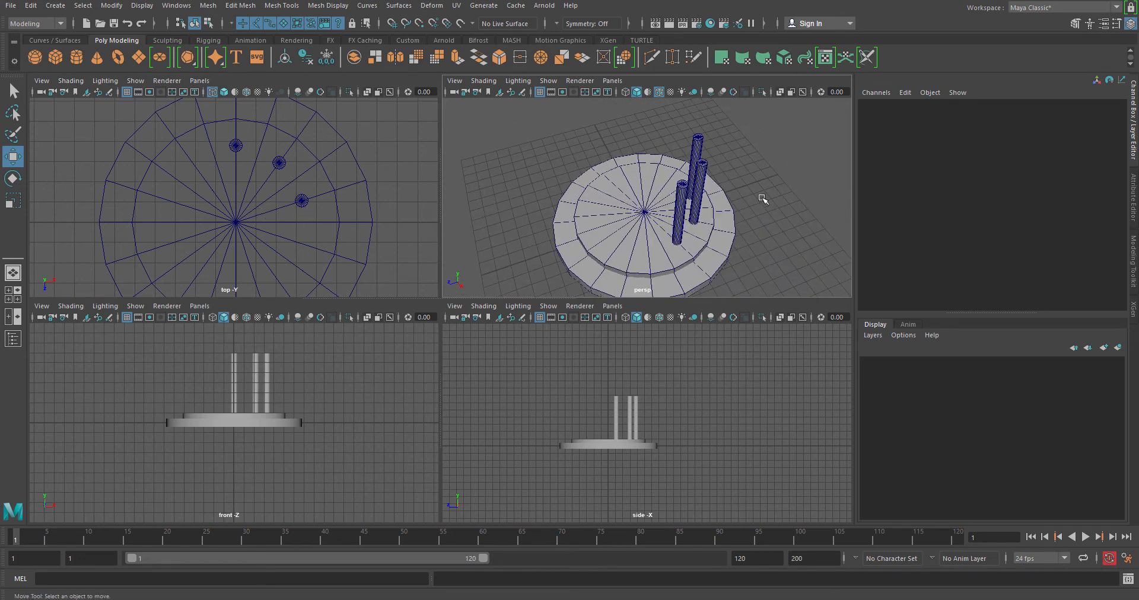
Step: Try nudging the first post copy, undo that move, and delete both post copies
left_click(703, 172)
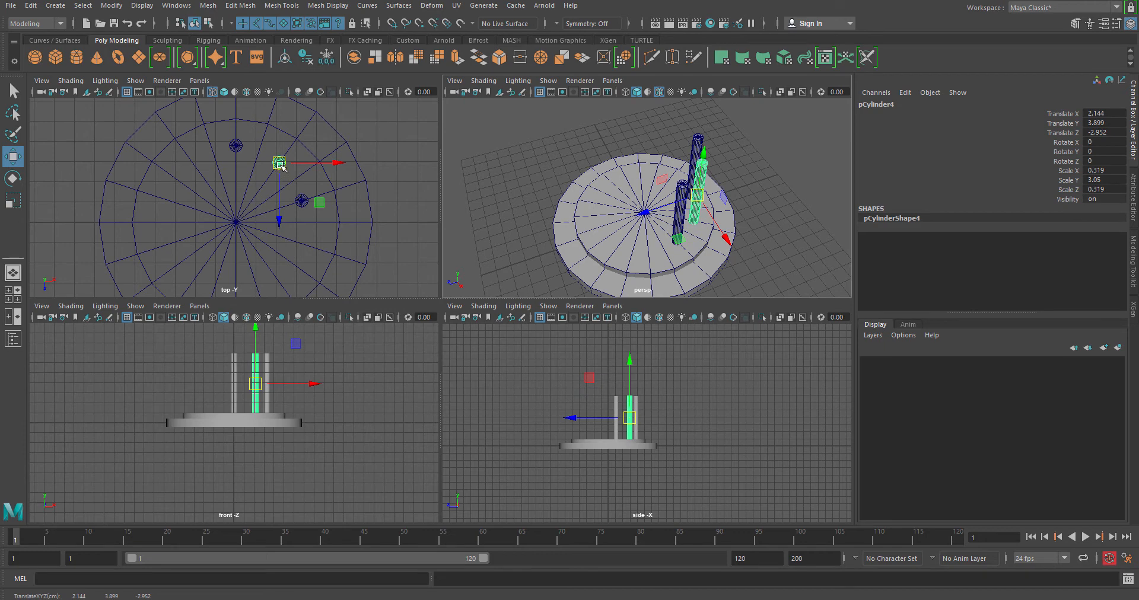
left_click_drag(280, 164, 278, 173)
key("ctrl+z")
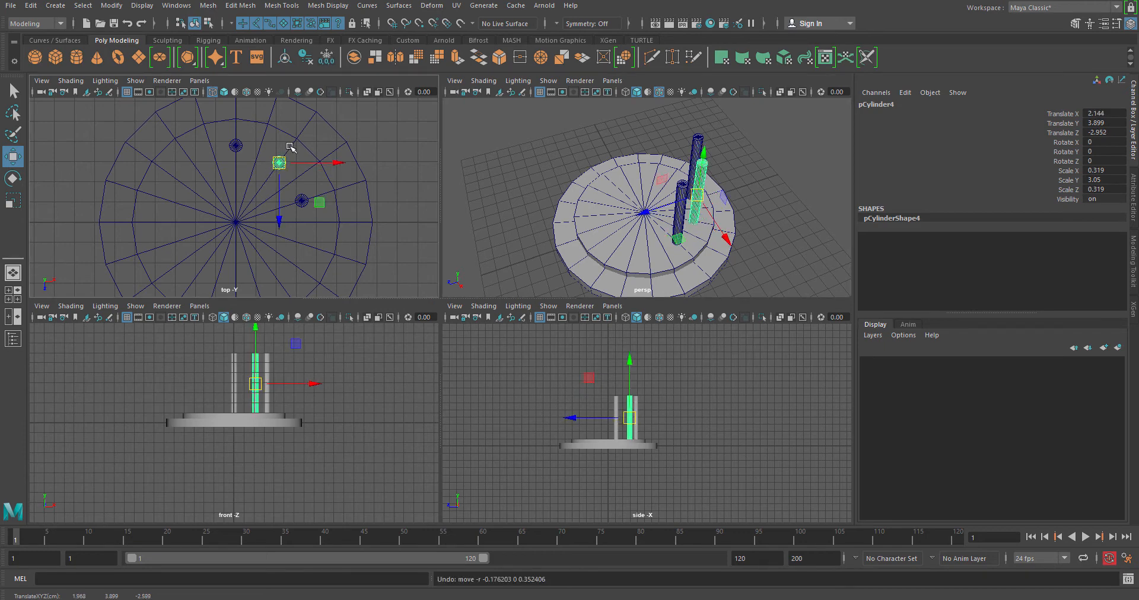
key("Delete")
left_click(303, 201)
key("Delete")
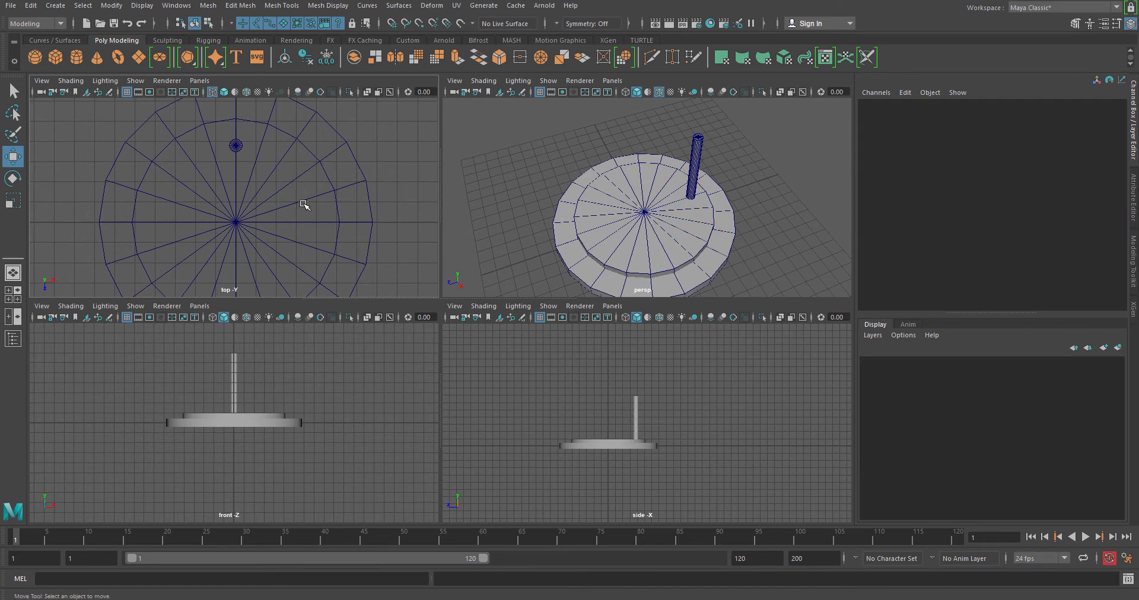
Step: Move the original post closer to the upper disc's back edge, at about -4.537 in Z
left_click(234, 145)
left_click_drag(236, 202, 238, 191)
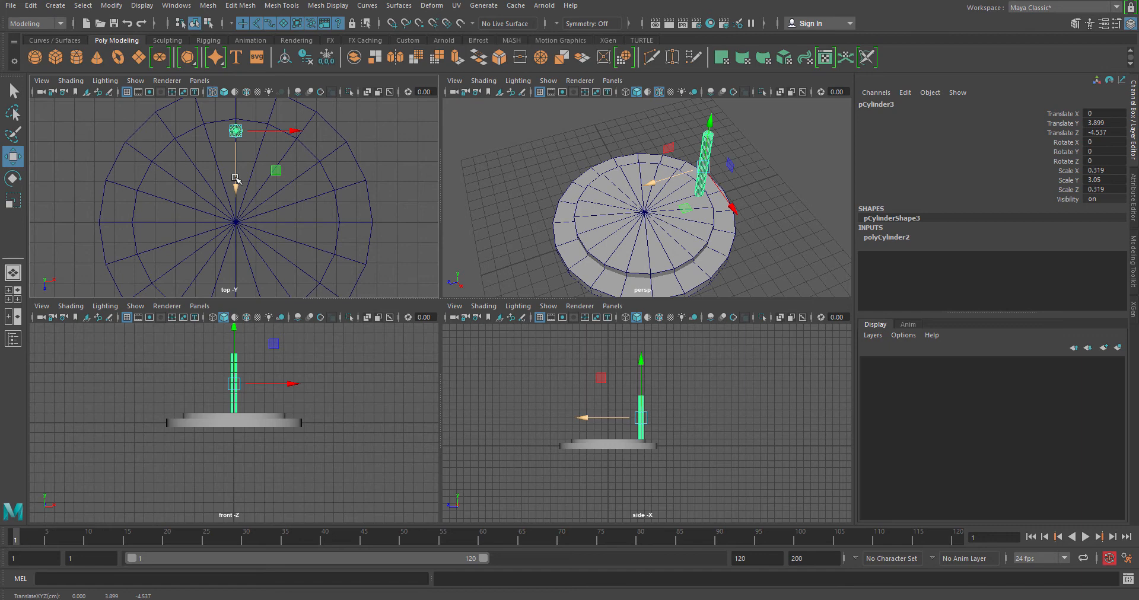
scroll(346, 195, "down", 2)
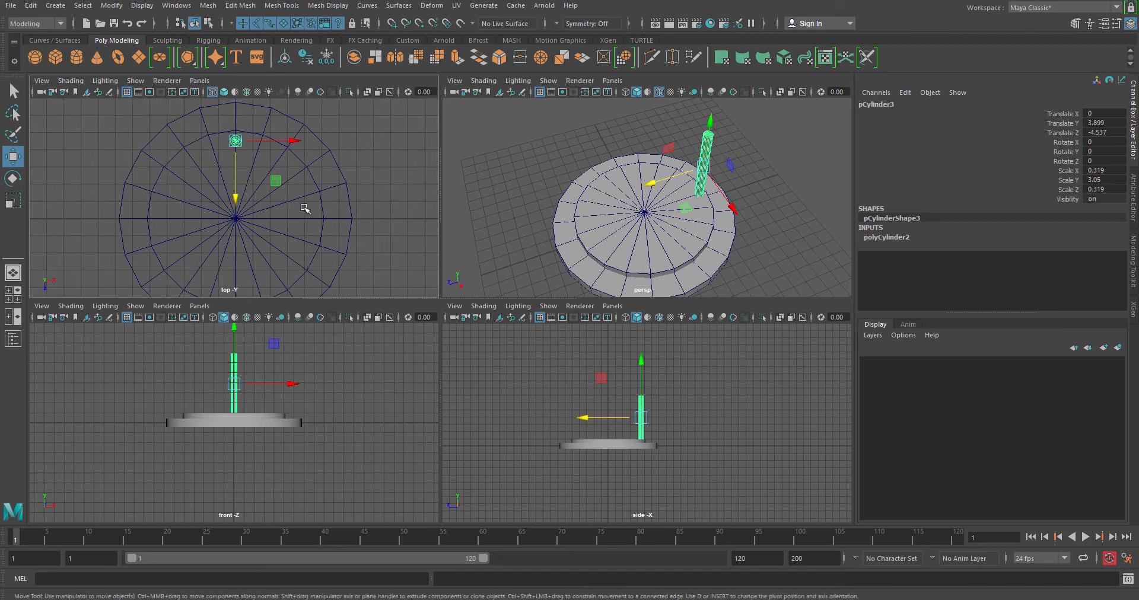
Step: Try a duplicate of the post offset to about 1.965 in X, and delete it
key("ctrl+d")
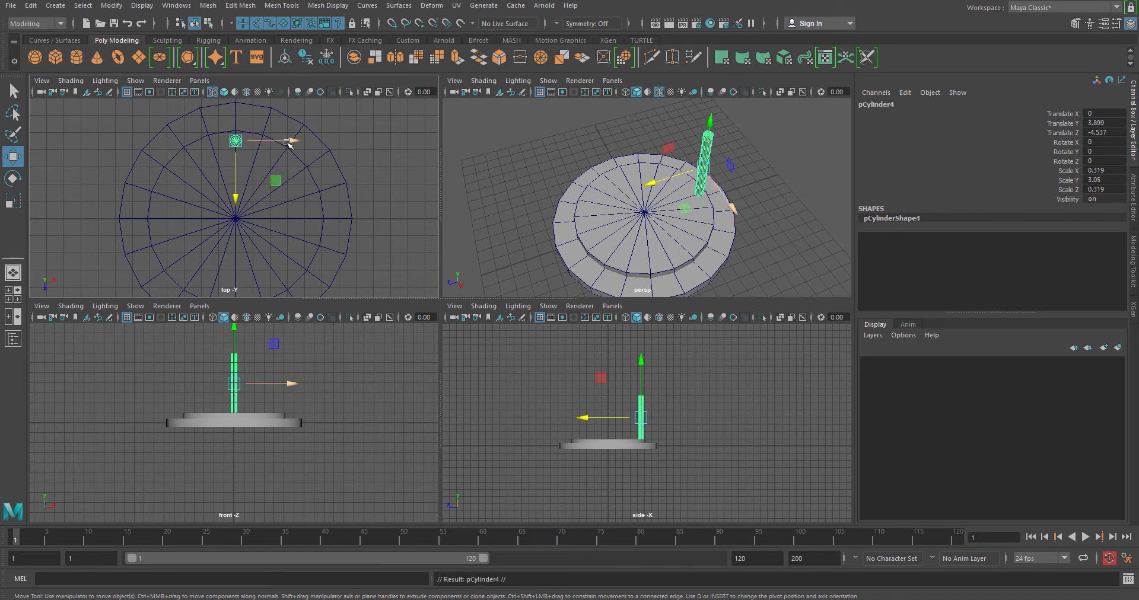
left_click_drag(288, 144, 327, 145)
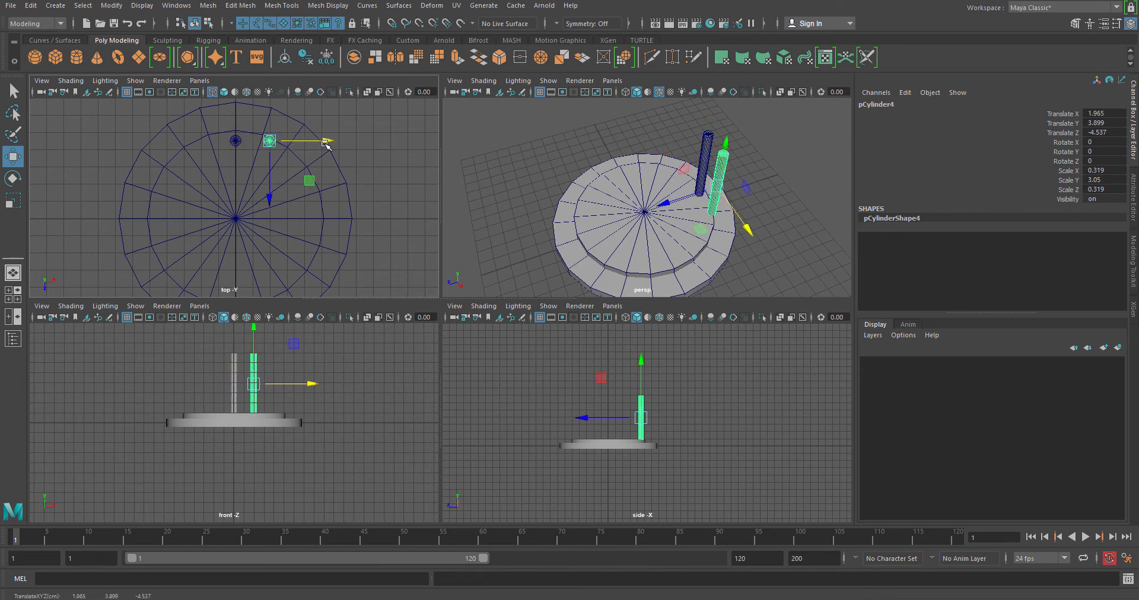
key("Delete")
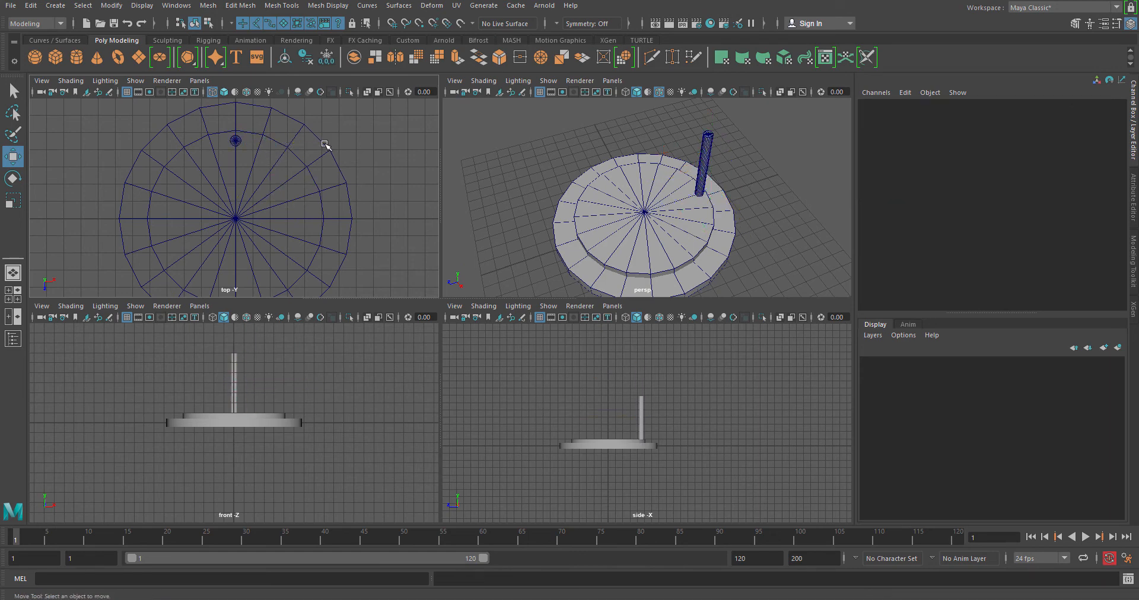
Step: Create 3 copies of the post with Duplicate Special, using a translate offset of 2 in X
left_click(239, 142)
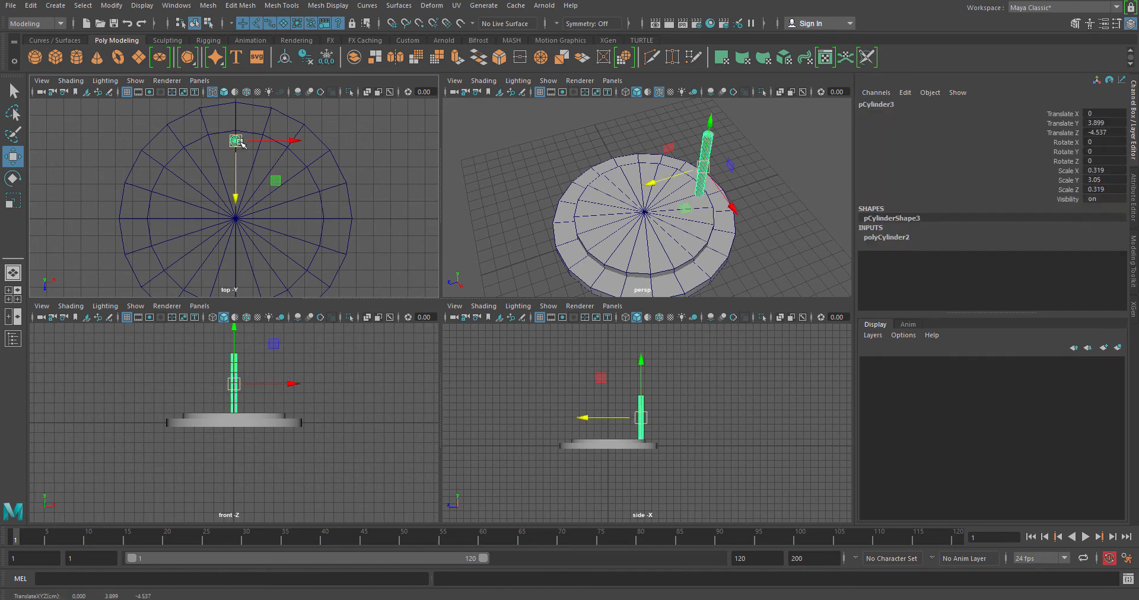
left_click(31, 6)
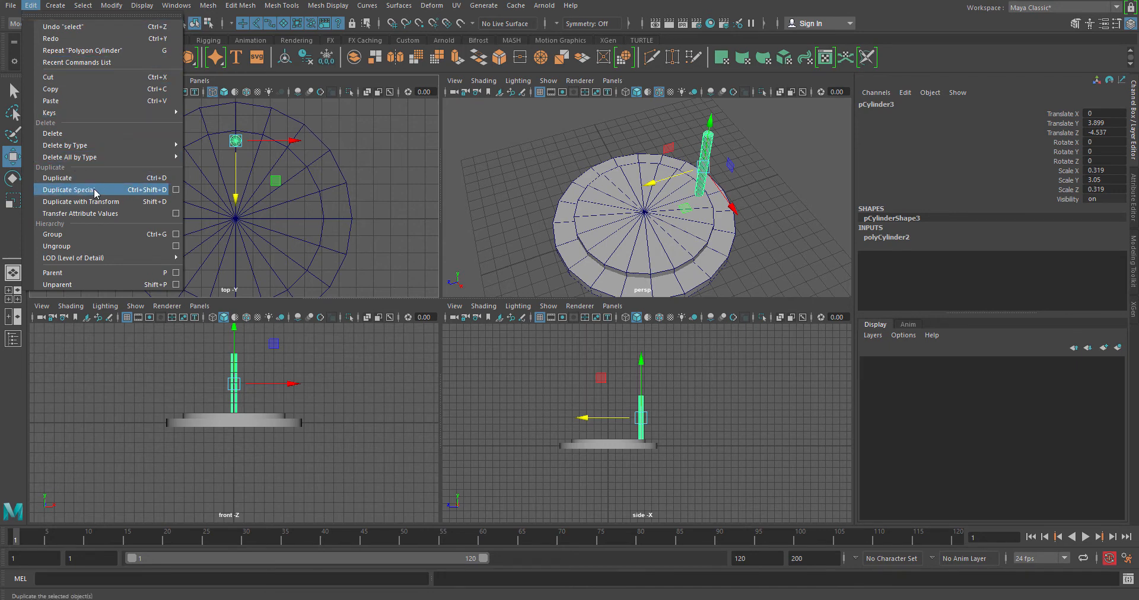
left_click(176, 189)
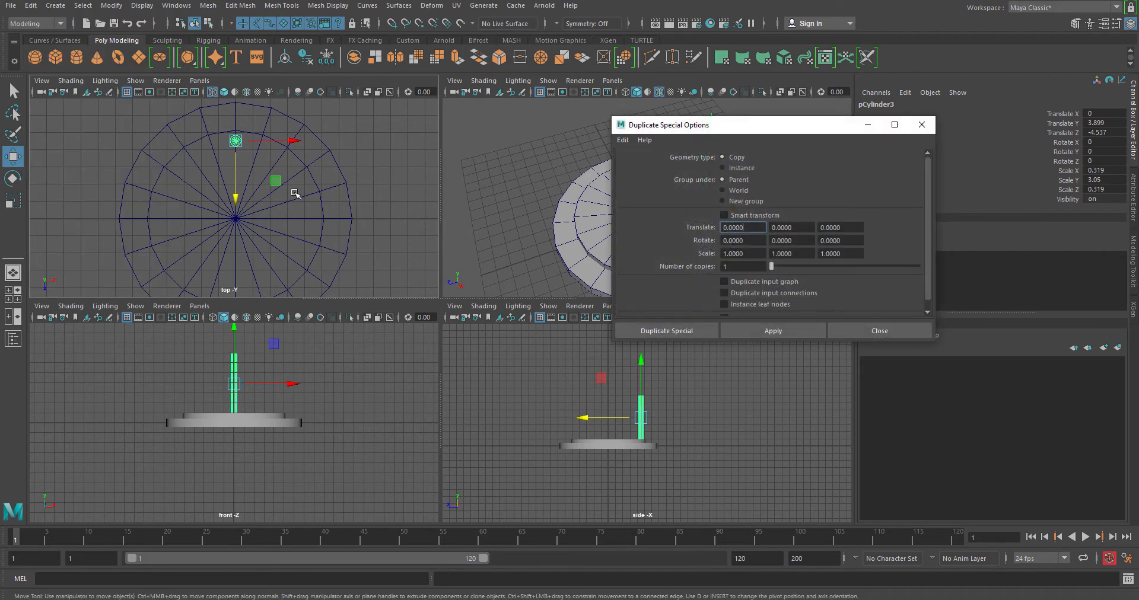
left_click_drag(771, 136, 688, 152)
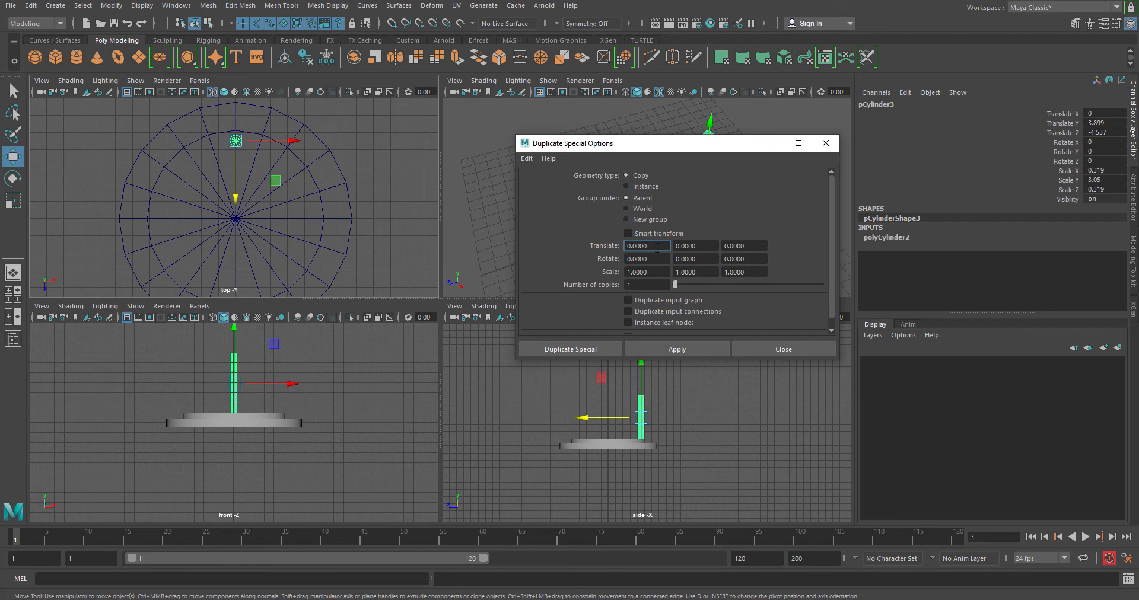
double_click(630, 243)
type("2")
key("Return")
left_click_drag(647, 285, 579, 284)
key("Return")
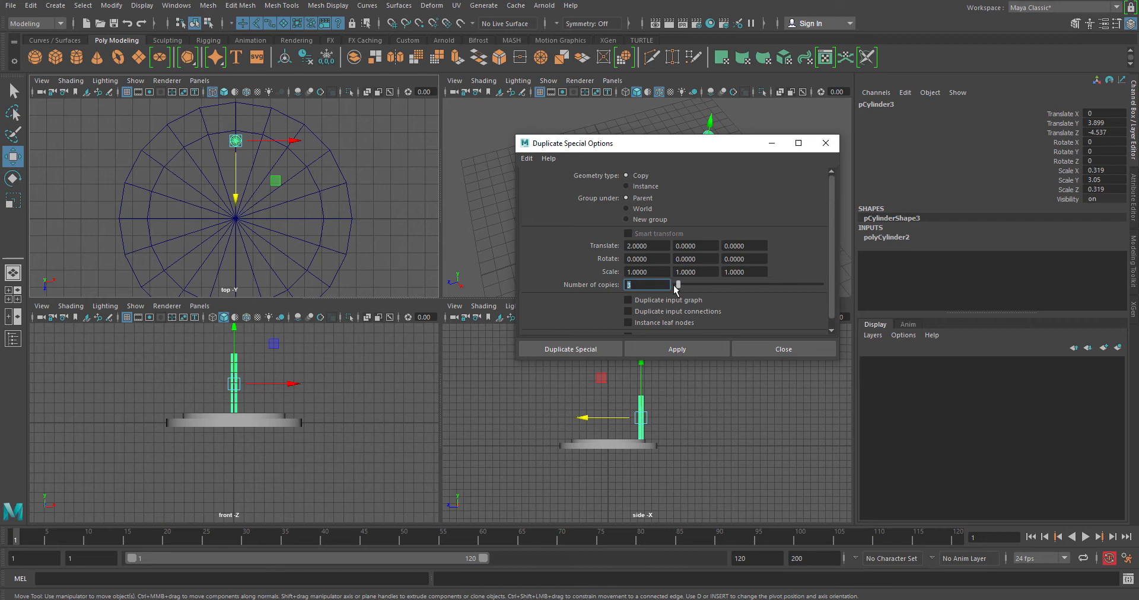
left_click(592, 352)
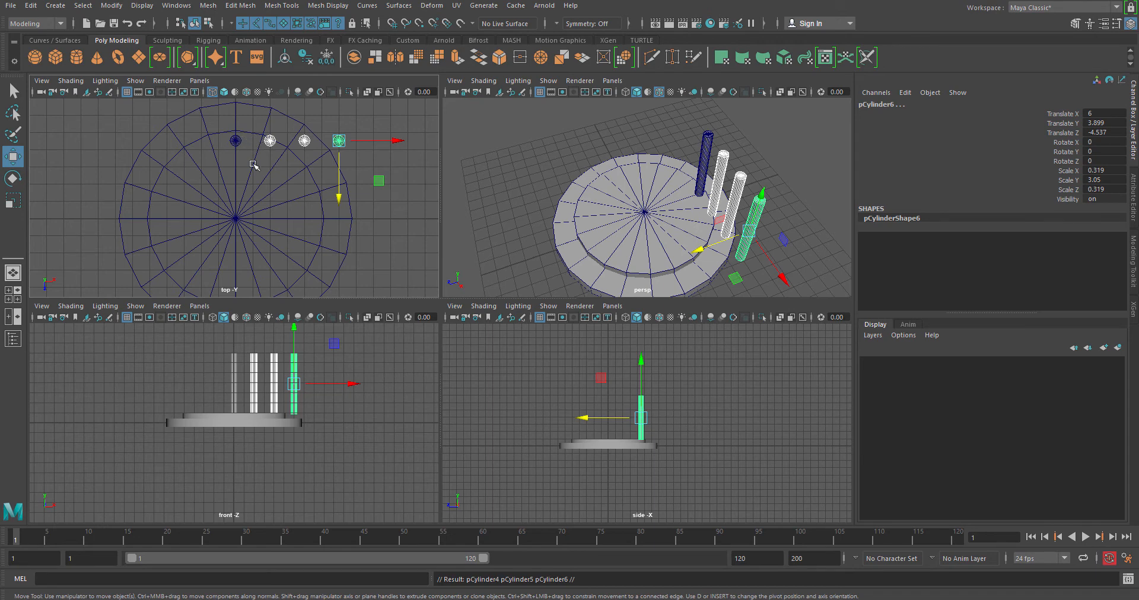
Step: Delete the three offset post copies, and undo the accidental shift of the original post in the top view
scroll(275, 165, "up", 2)
key("space")
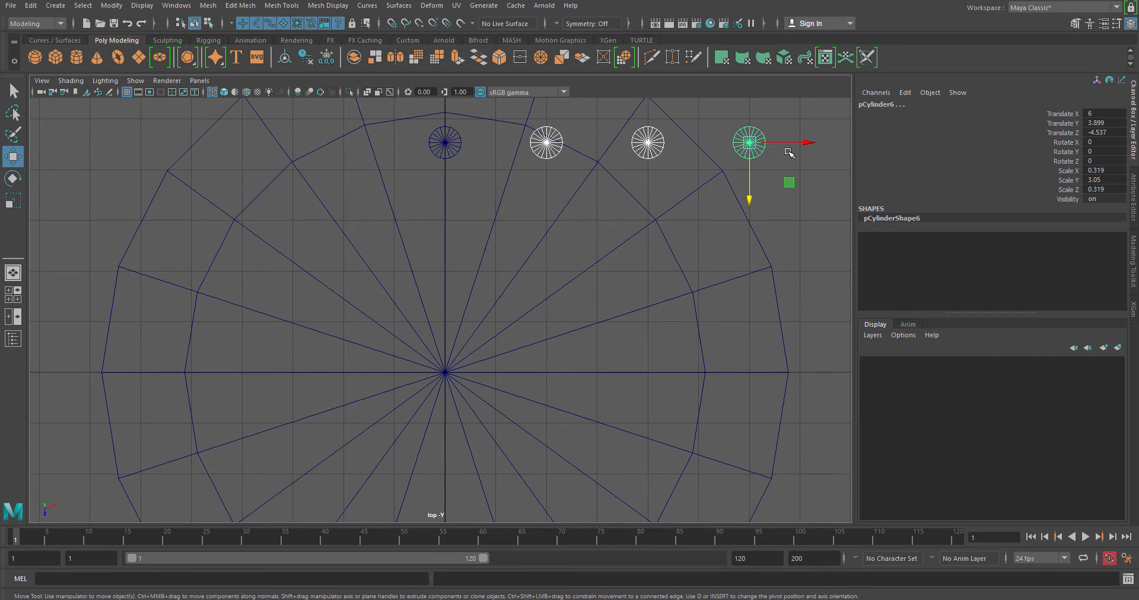
key("ctrl+z")
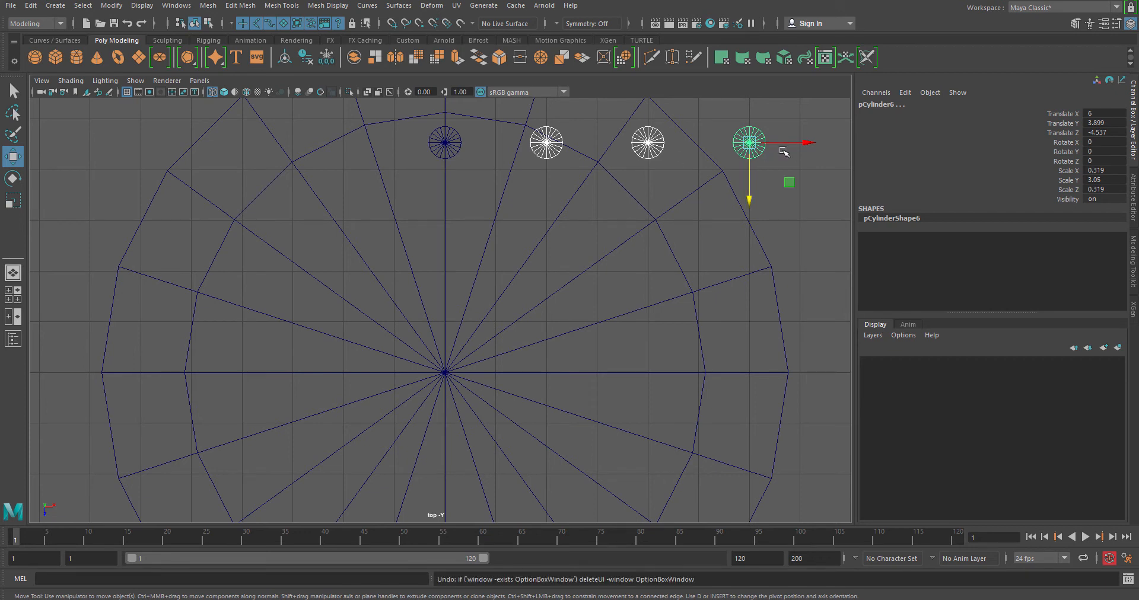
key("Delete")
left_click(450, 143)
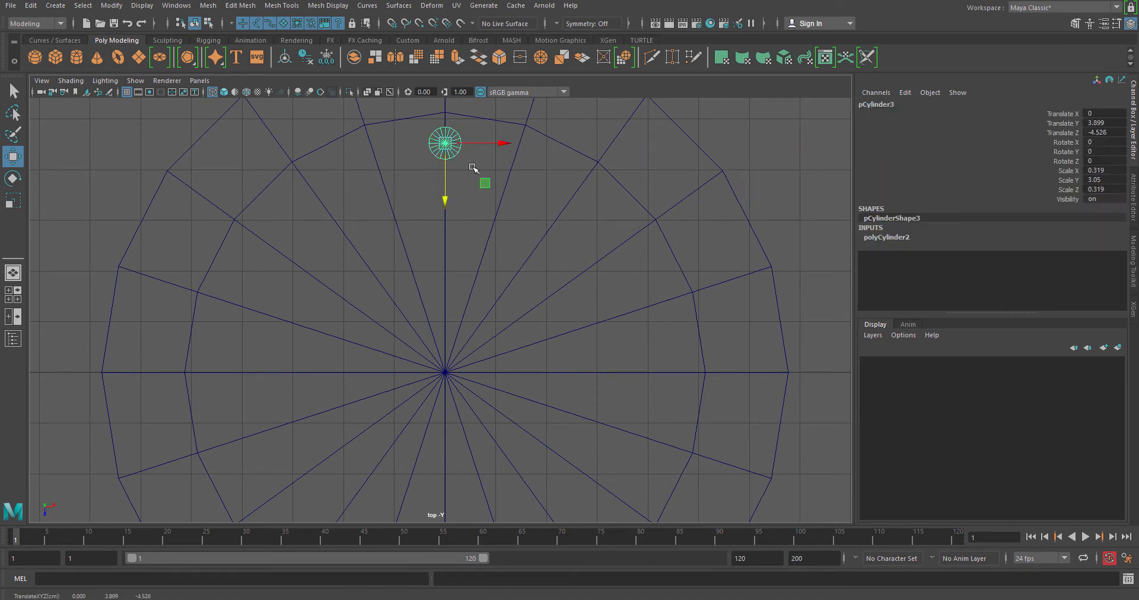
key("ctrl+z")
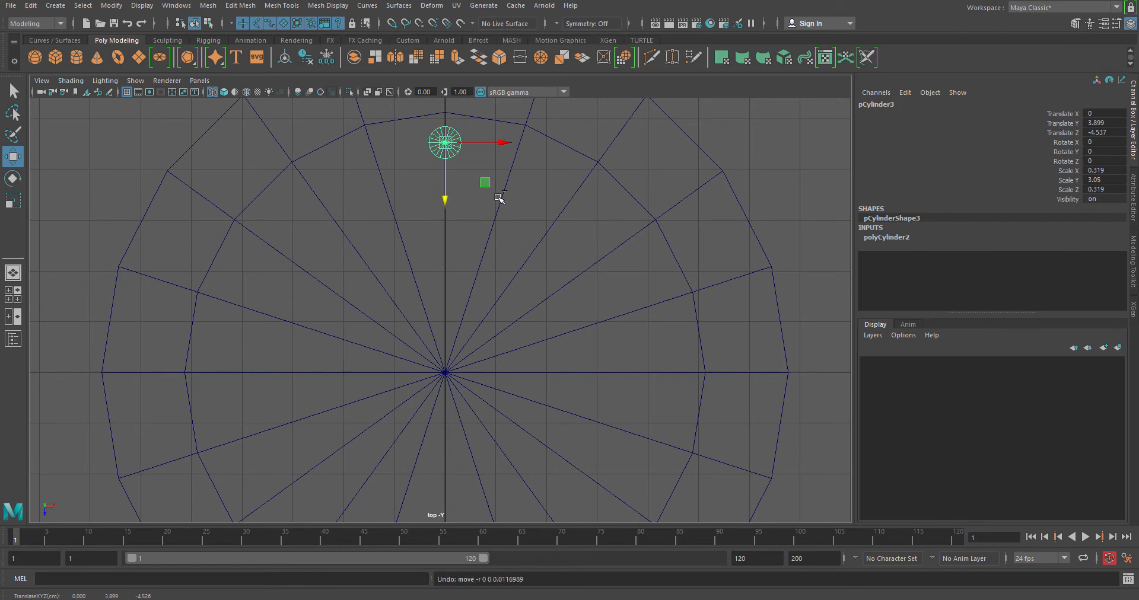
Step: Try a duplicate of the post offset to about 1.696 in X, delete it, and reselect the original post
key("ctrl+d")
left_click_drag(511, 144, 590, 144)
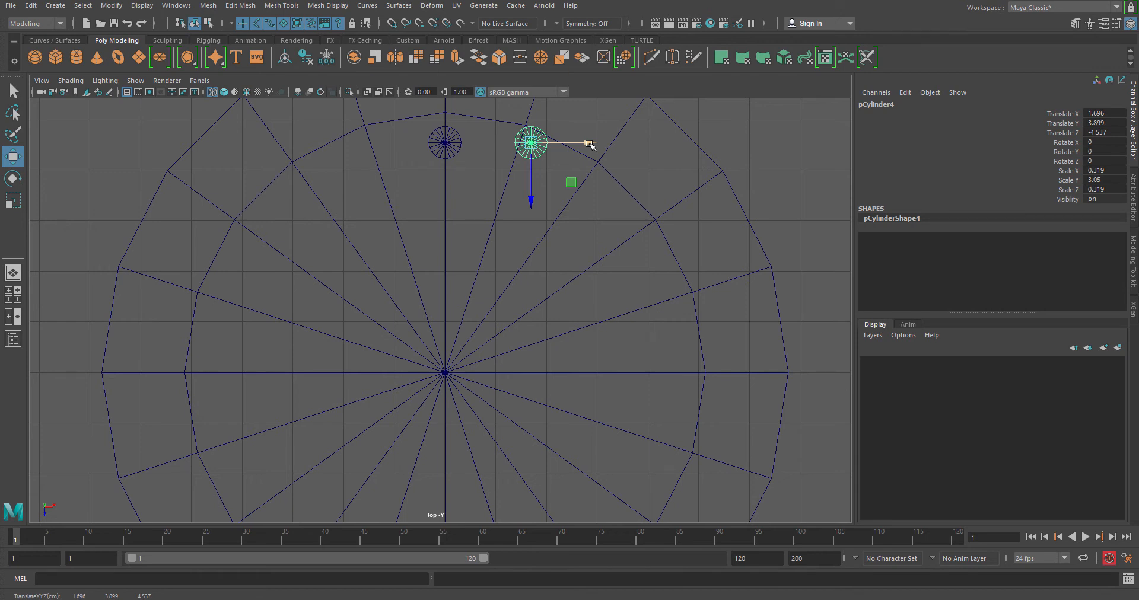
key("Delete")
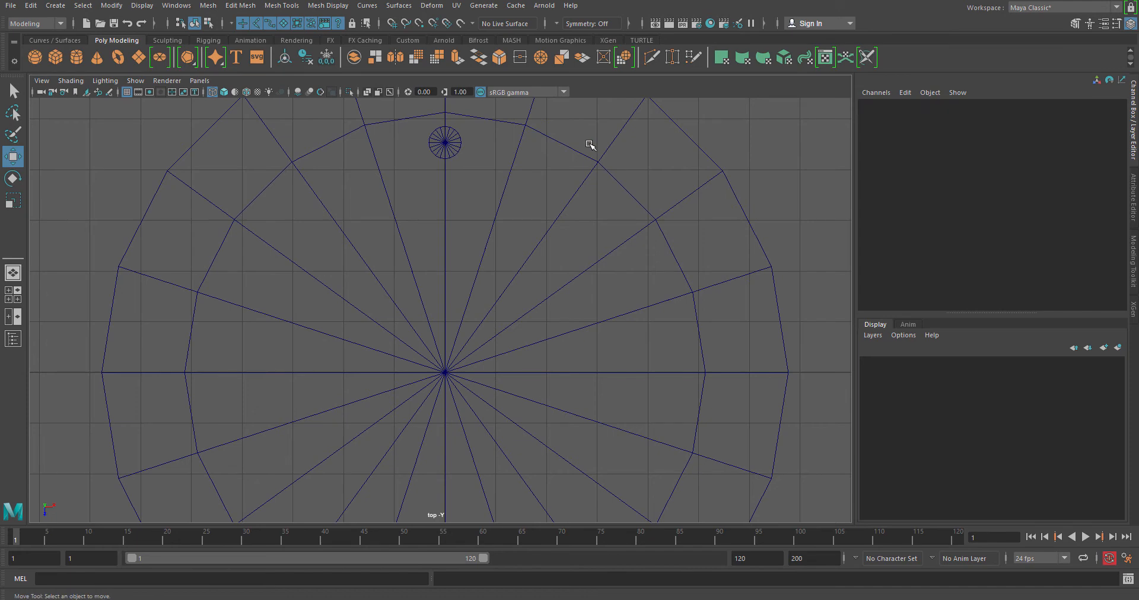
left_click(457, 149)
scroll(449, 202, "down", 3)
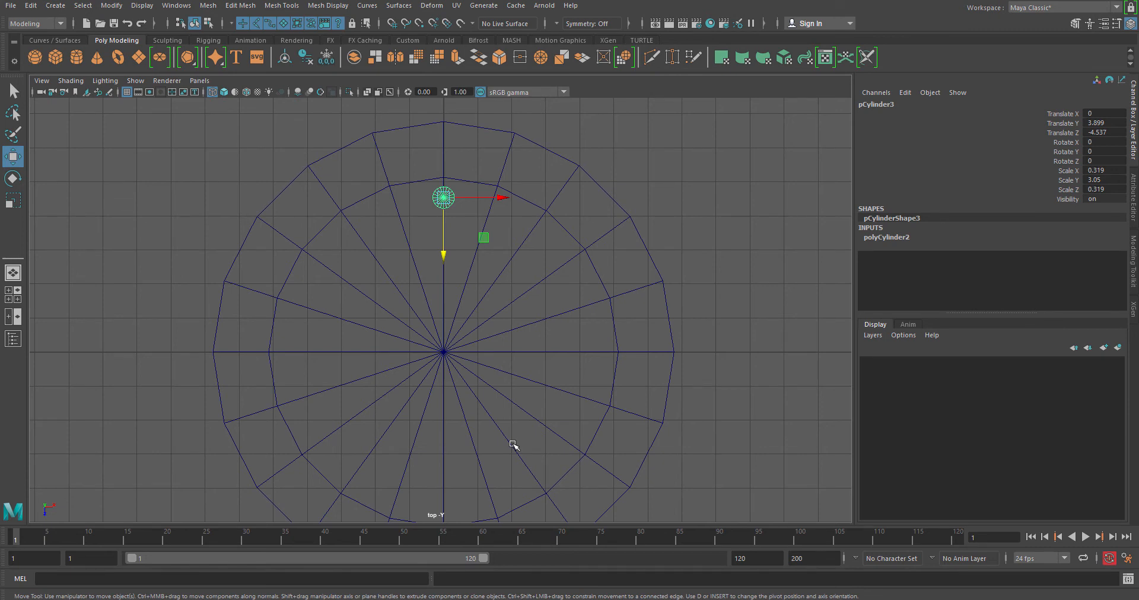
left_click(31, 5)
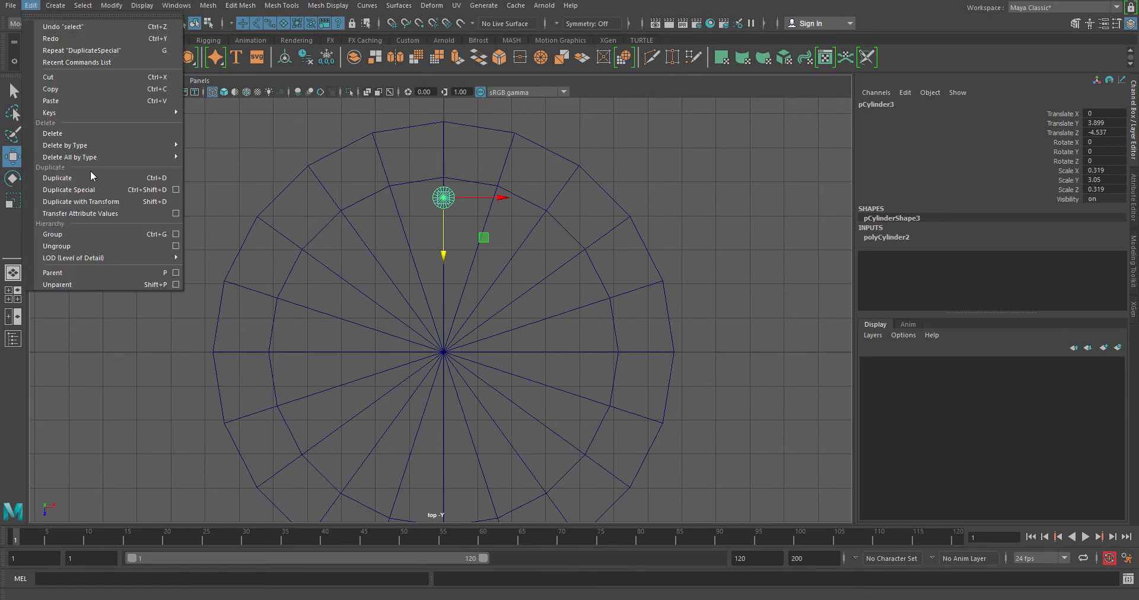
left_click(176, 190)
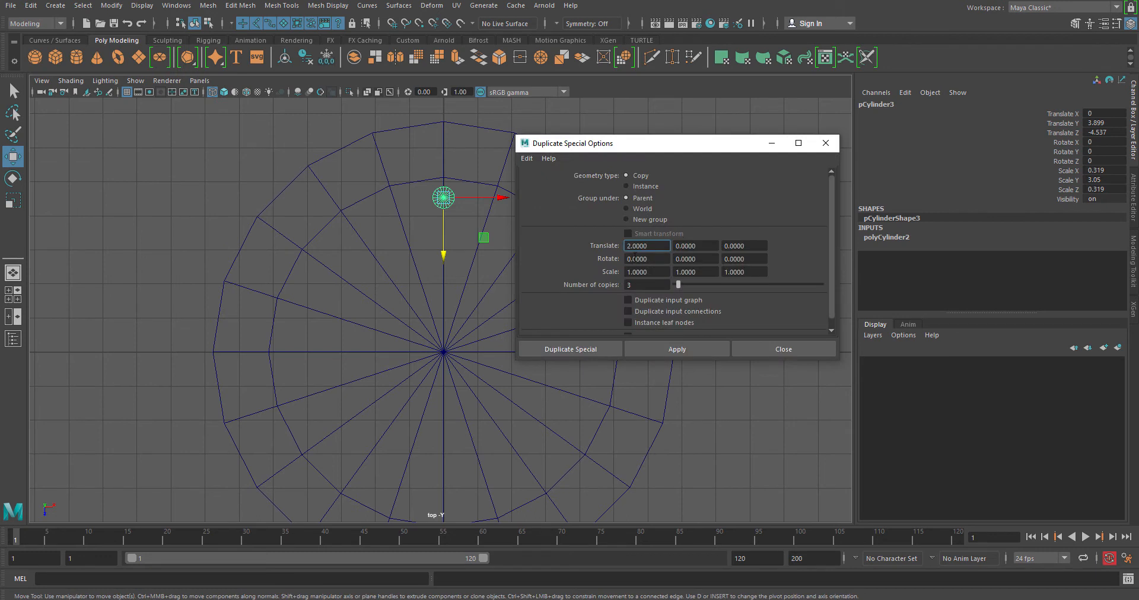
left_click_drag(650, 246, 617, 244)
type("0")
key("Return")
left_click(761, 347)
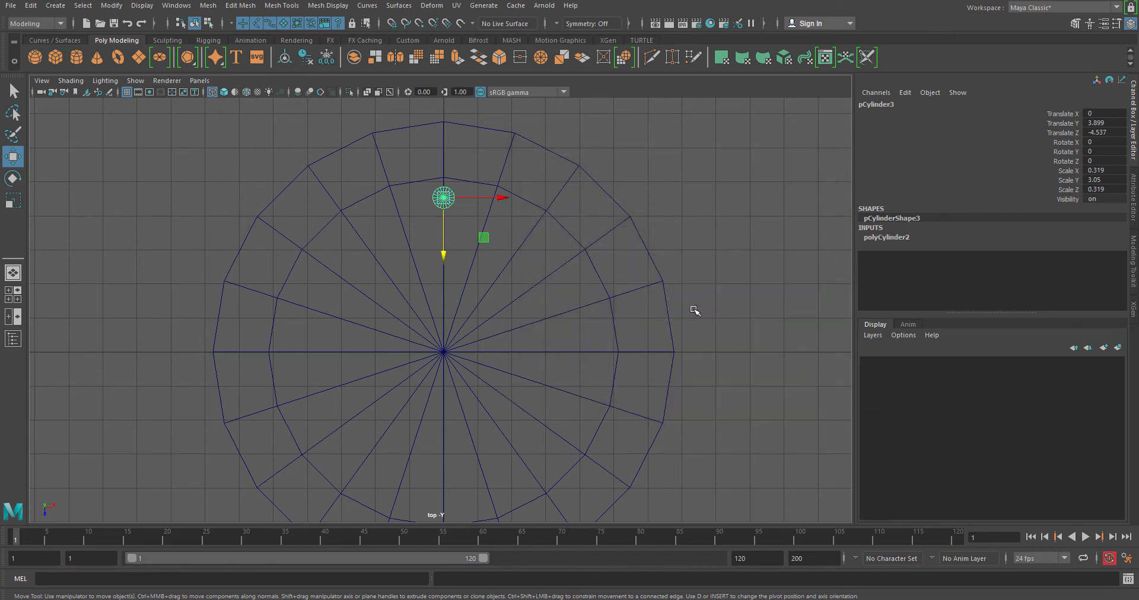
Step: Reset the X translate offset to 0 in the Duplicate Special options for the original post
key("space")
key("space")
left_click_drag(657, 331, 638, 336, "alt")
right_click_drag(639, 336, 552, 337, "alt")
mouse_move(552, 337)
left_mouse_down("alt")
mouse_move(493, 343)
mouse_move(520, 368)
left_mouse_up("alt")
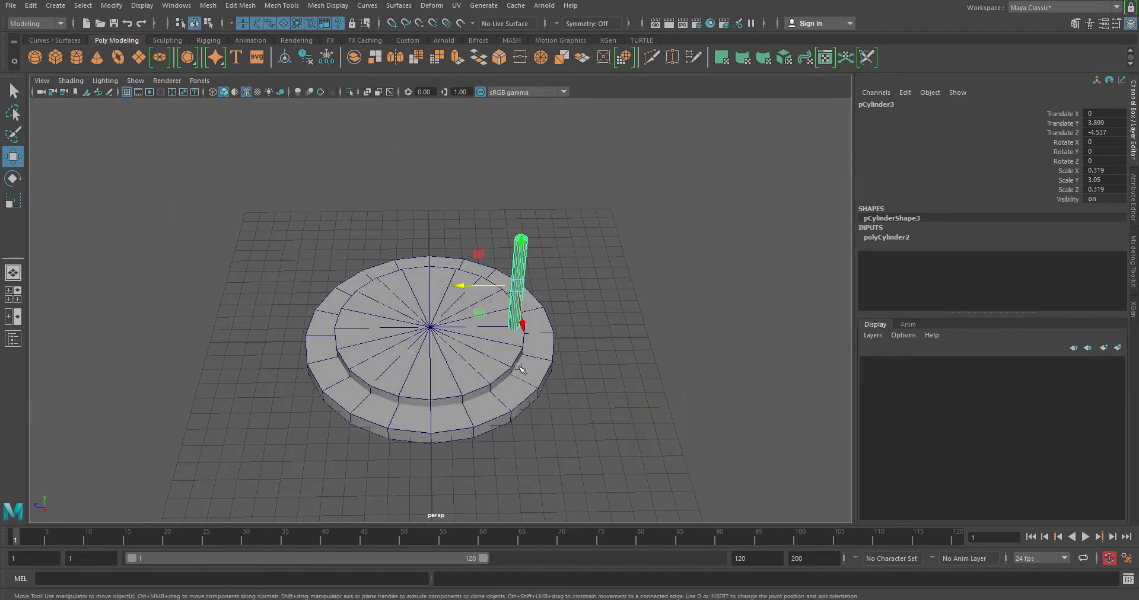
left_click_drag(489, 274, 477, 188, "alt")
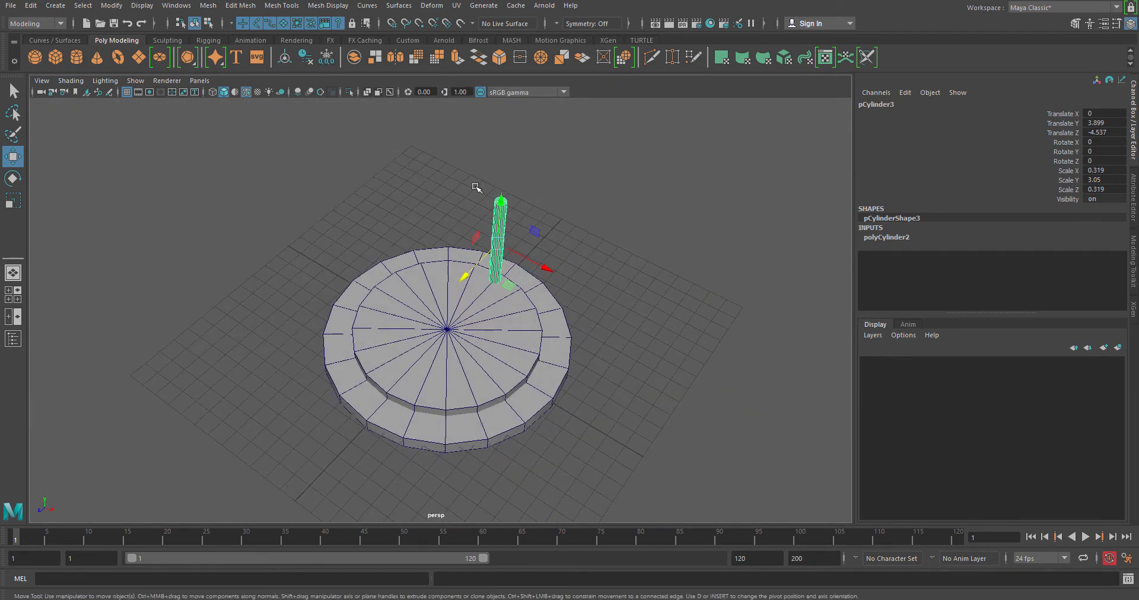
left_click_drag(572, 326, 492, 340, "alt")
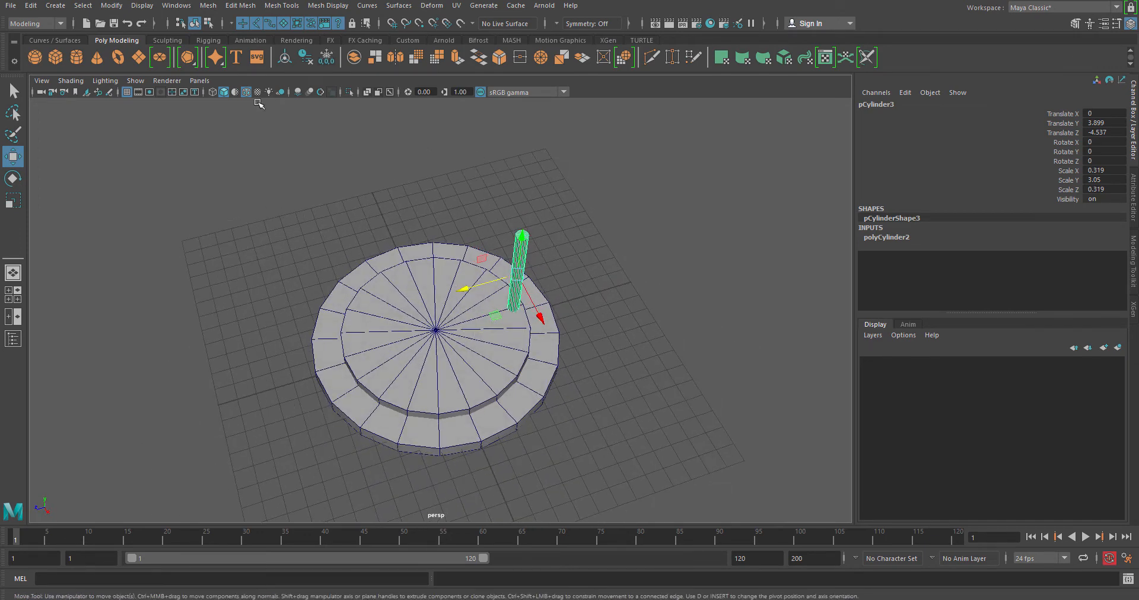
left_click(30, 5)
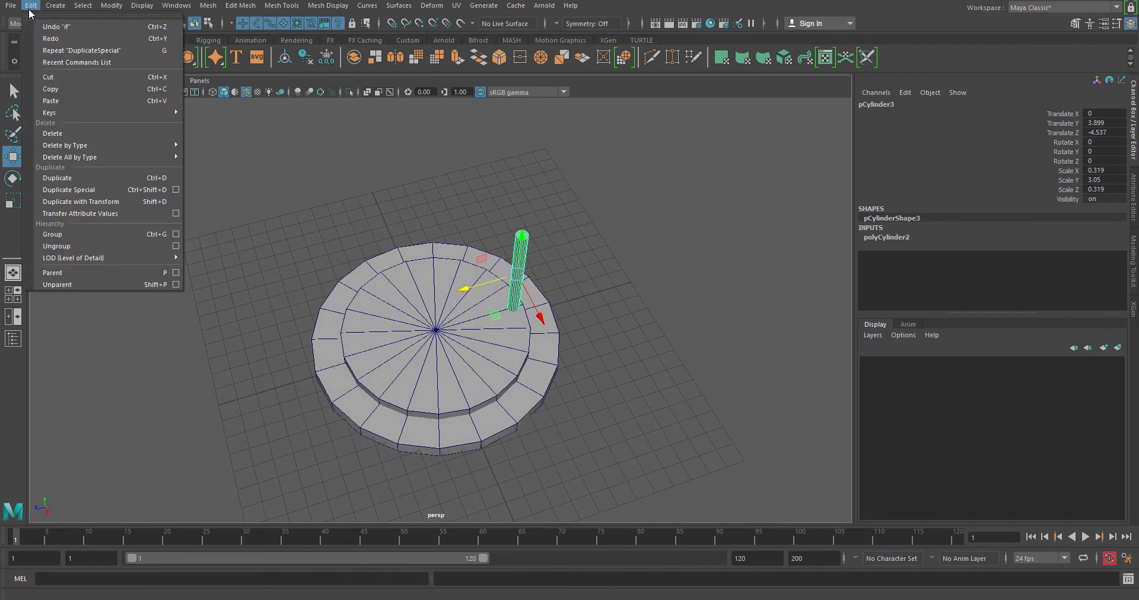
left_click(176, 189)
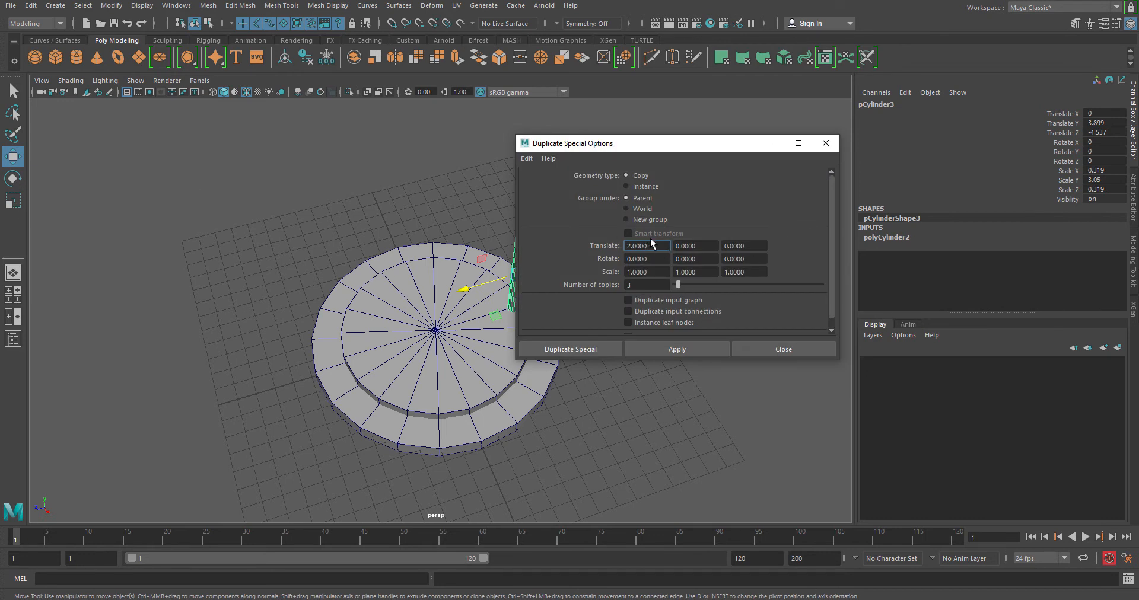
left_click_drag(653, 246, 535, 246)
type("0")
key("Return")
Step: Create 5 copies of the post with Duplicate Special, using a rotation of 360 in Y
left_click(700, 259)
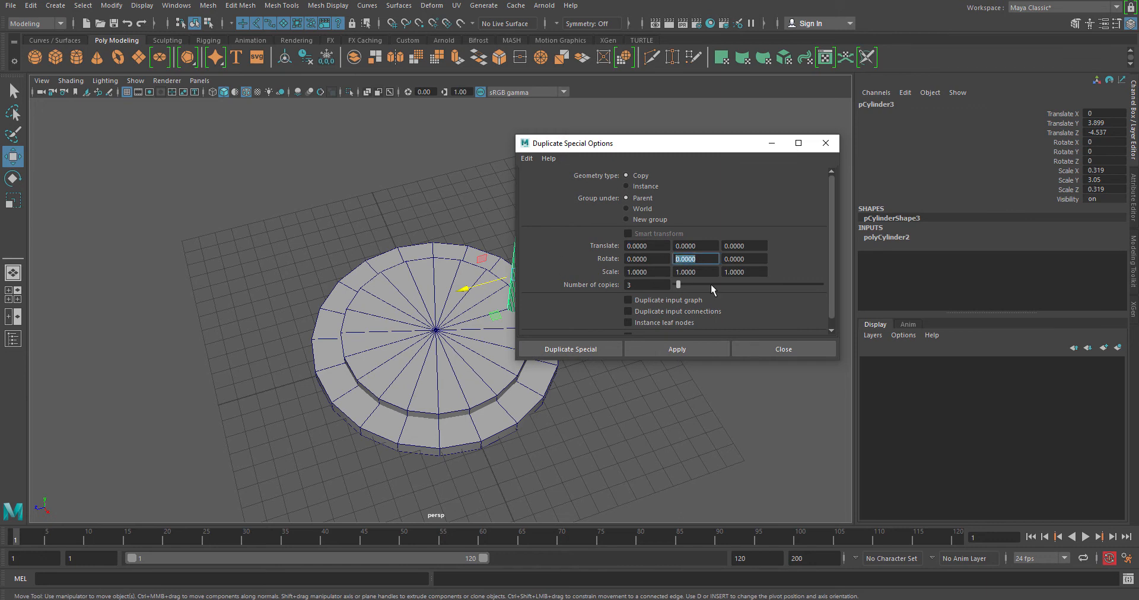
left_click(644, 285)
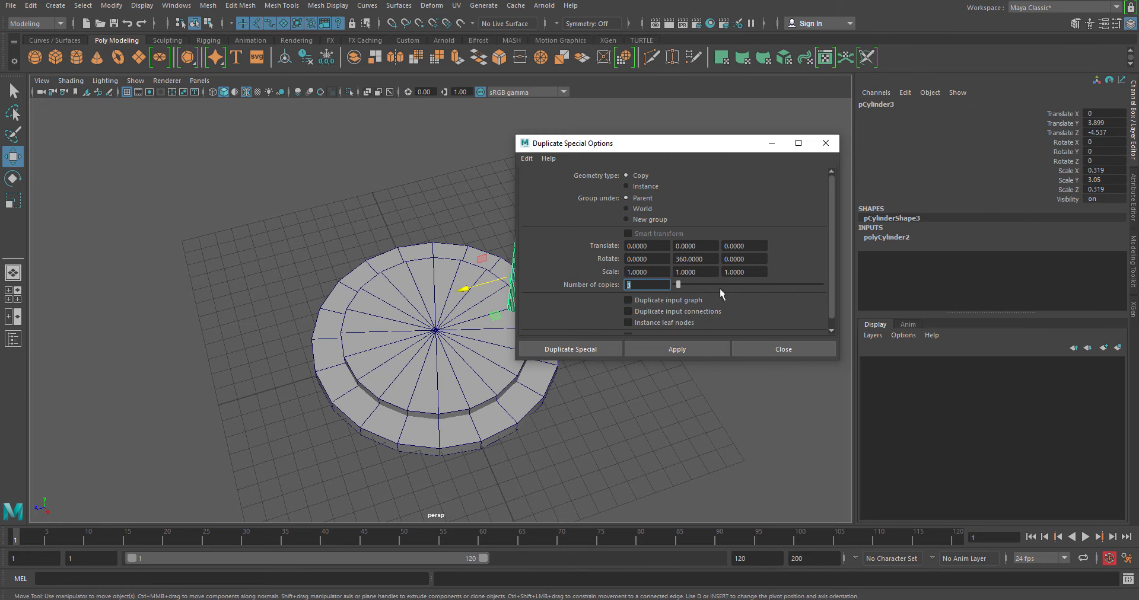
type("5")
key("Return")
left_click(589, 350)
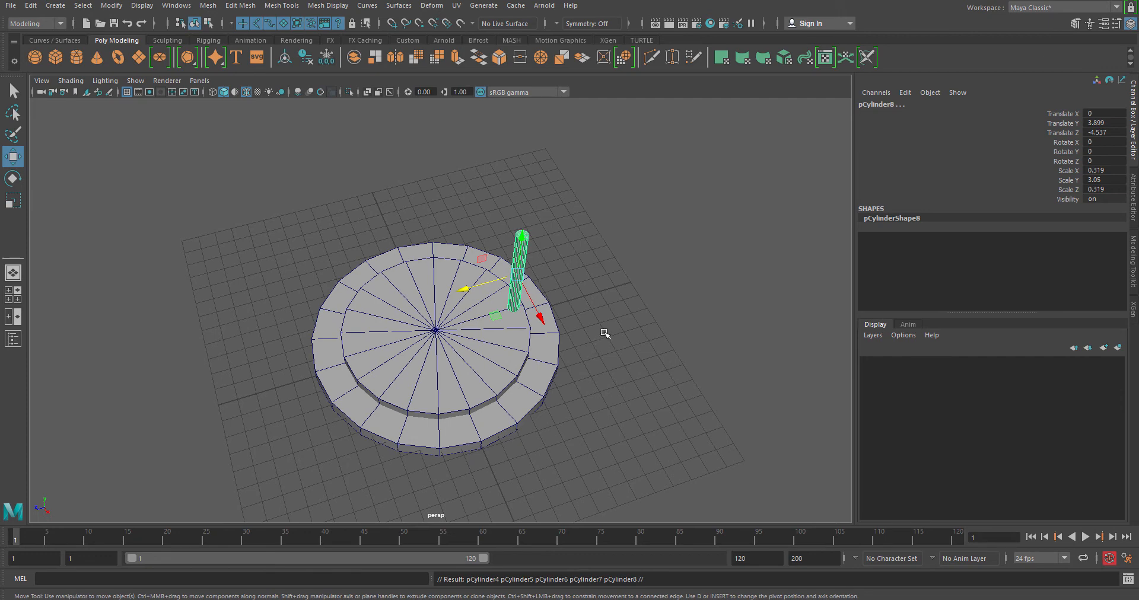
Step: Pull one overlapping copy out to about 5.049 in X, then try moving the original post along X and undo that move
left_click(610, 328)
left_click_drag(609, 327, 551, 279, "alt")
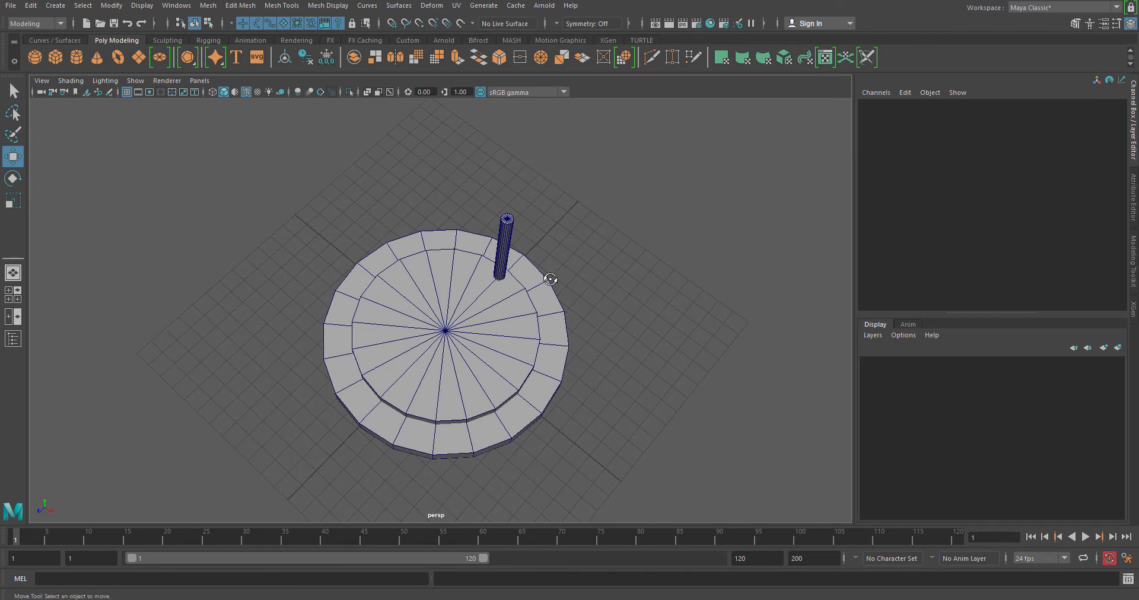
left_click(506, 239)
left_click_drag(547, 290, 618, 316)
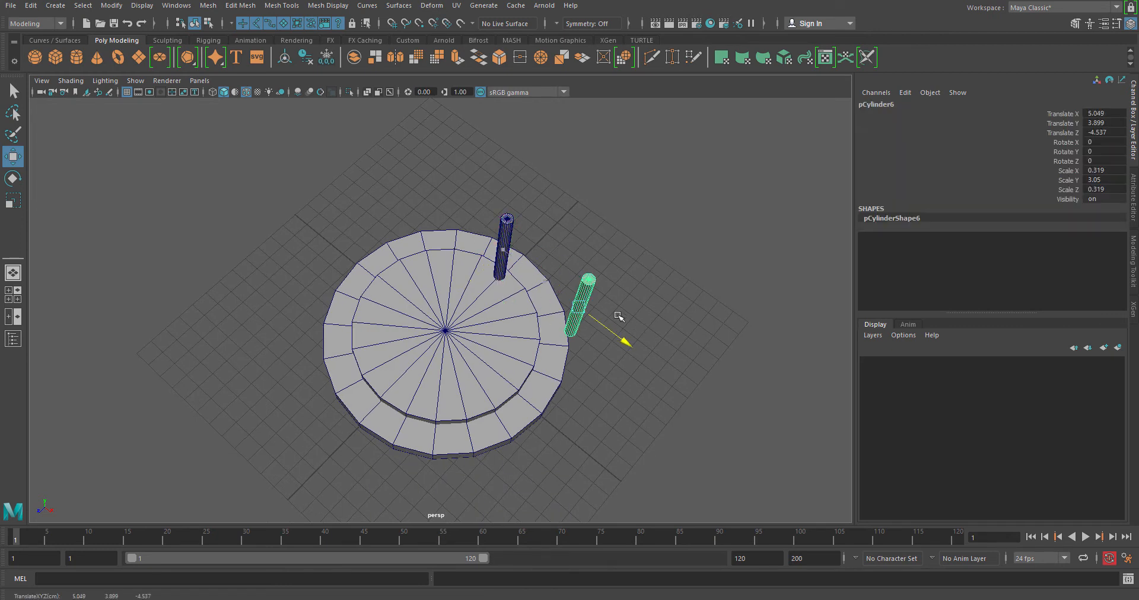
left_click(506, 240)
left_click_drag(543, 280, 615, 337)
key("ctrl+z")
key("ctrl+z")
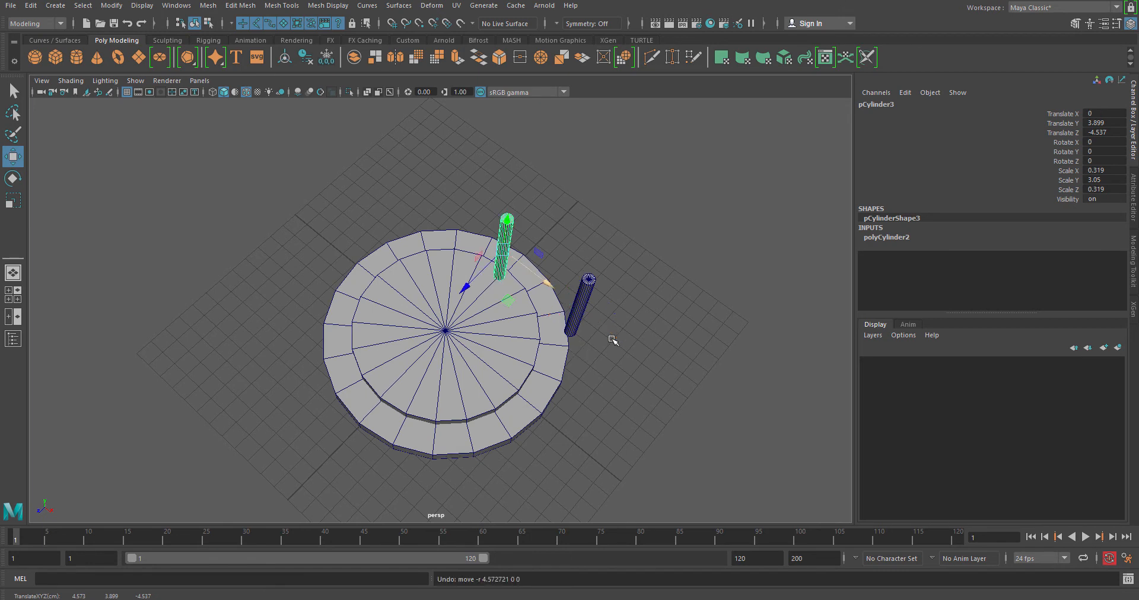
Step: Pull the remaining overlapping copies apart along X and Z, placing two of them at about -10.035 and -7.688 in Z
left_click(503, 236)
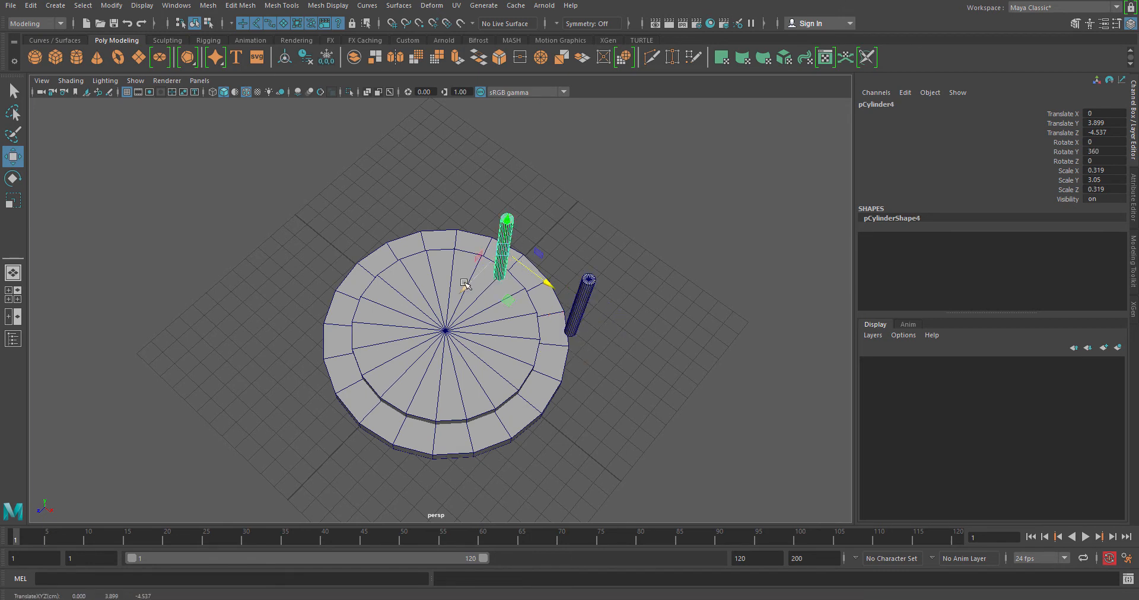
left_click_drag(464, 289, 599, 202)
left_click(507, 246)
left_click_drag(552, 284, 462, 191)
left_click(502, 261)
left_click_drag(470, 282, 533, 222)
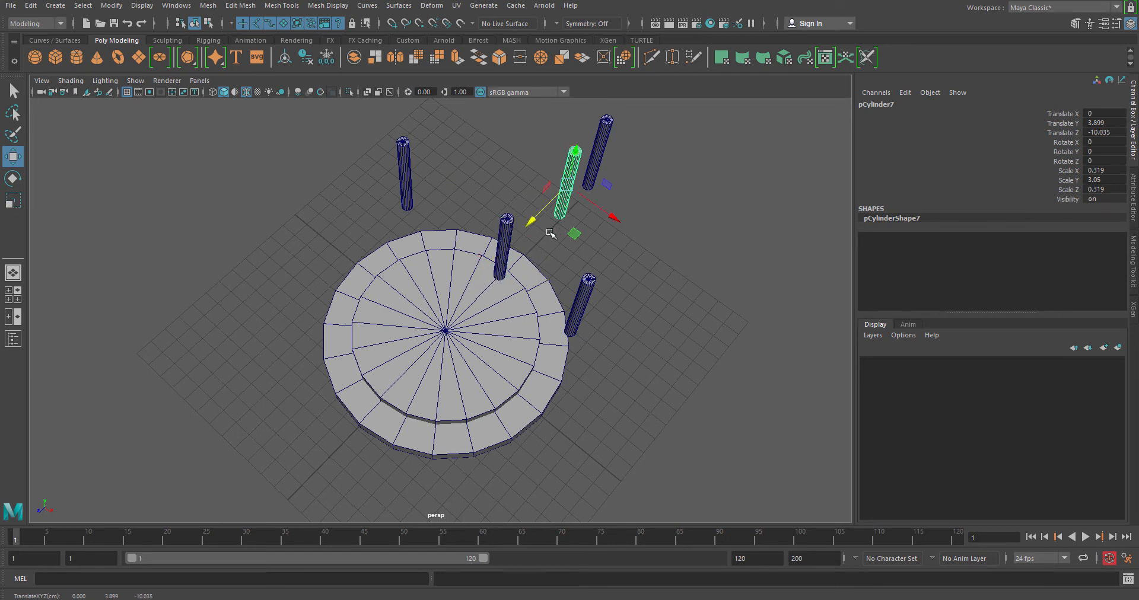
left_click(499, 255)
left_click_drag(518, 284, 504, 248)
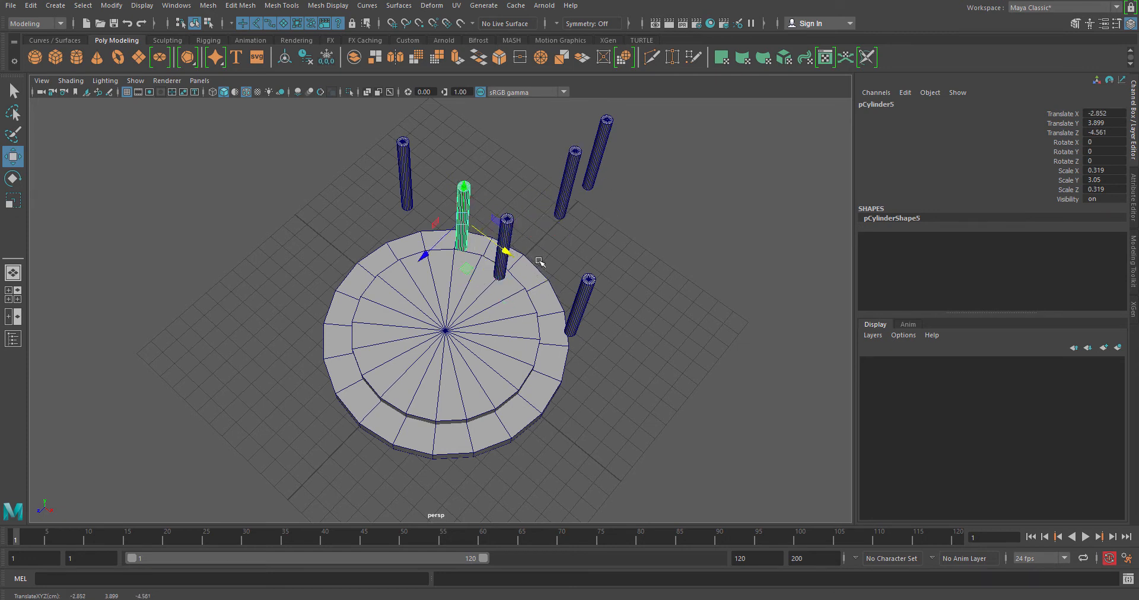
left_click(503, 238)
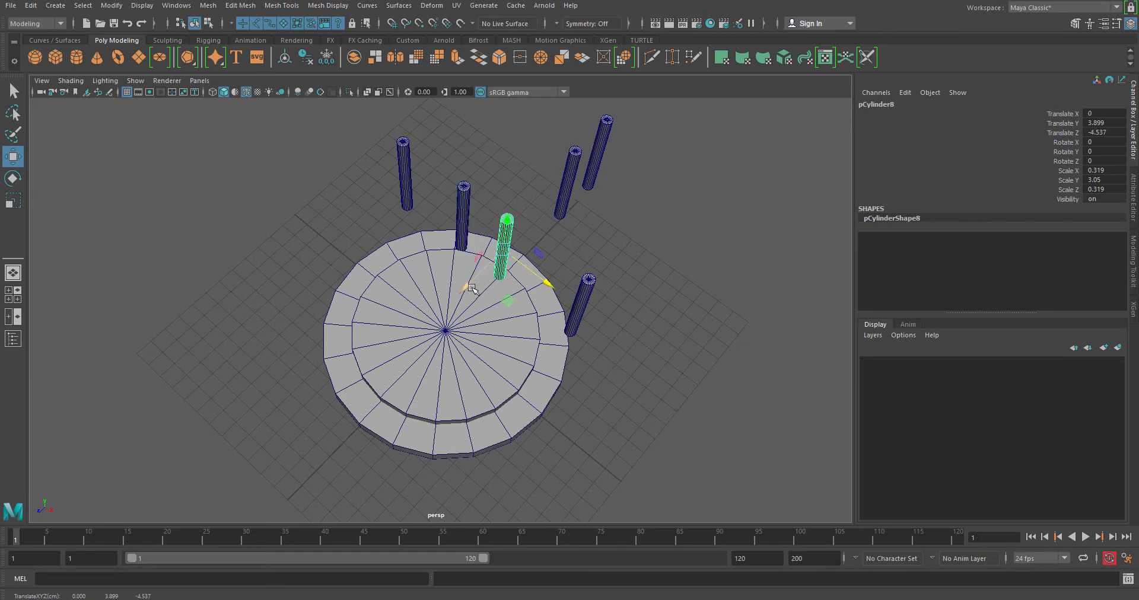
left_click_drag(467, 287, 506, 248)
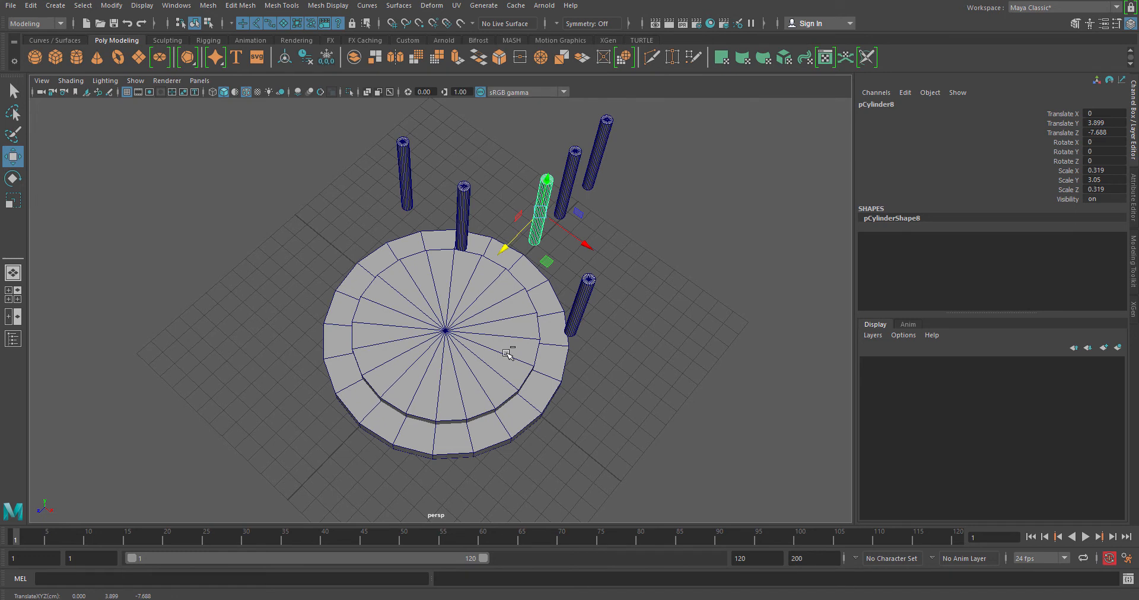
Step: Undo the moves of the post copies and the 360-degree duplication, leaving only the original post
key("ctrl+z")
key("ctrl+z")
key("ctrl+z")
key("ctrl+z")
key("ctrl+z")
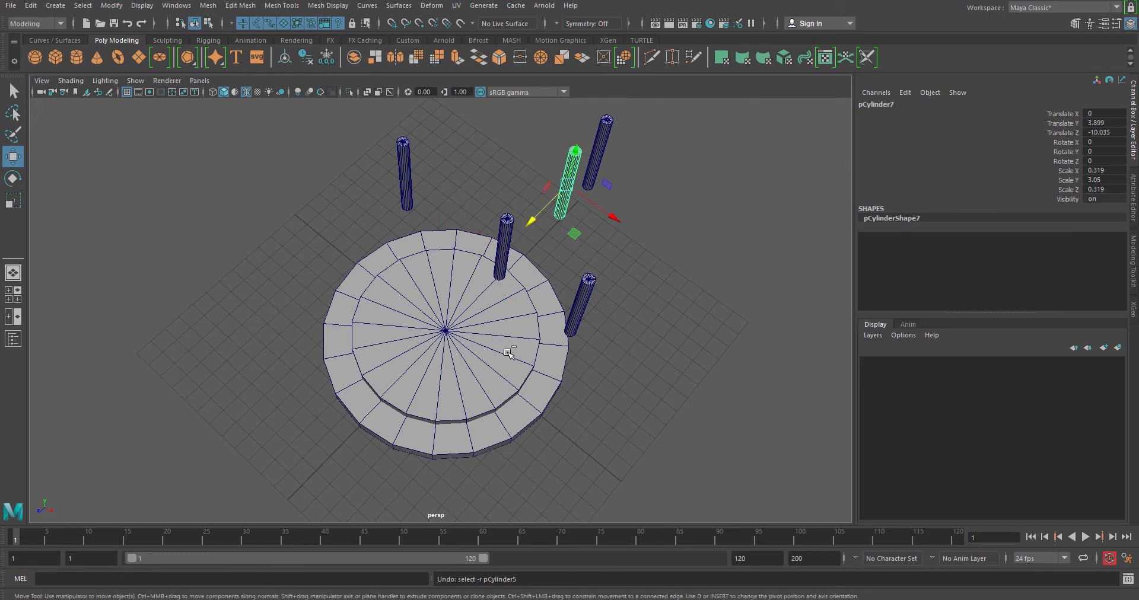
key("ctrl+z")
key("ctrl+z")
key("ctrl+z")
key("ctrl+z")
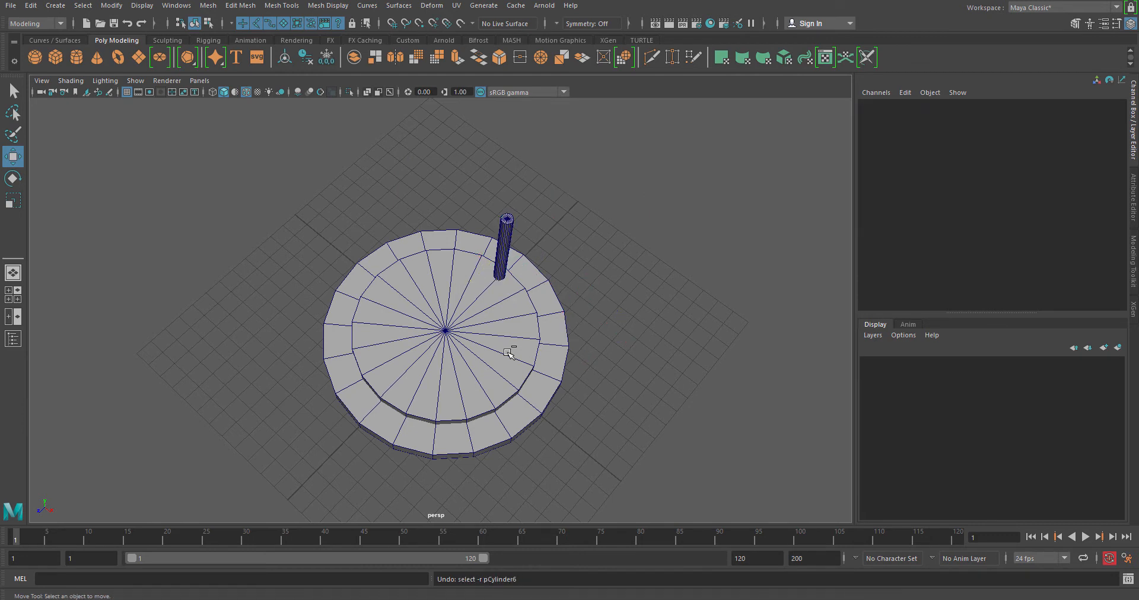
key("ctrl+z")
key("ctrl+z")
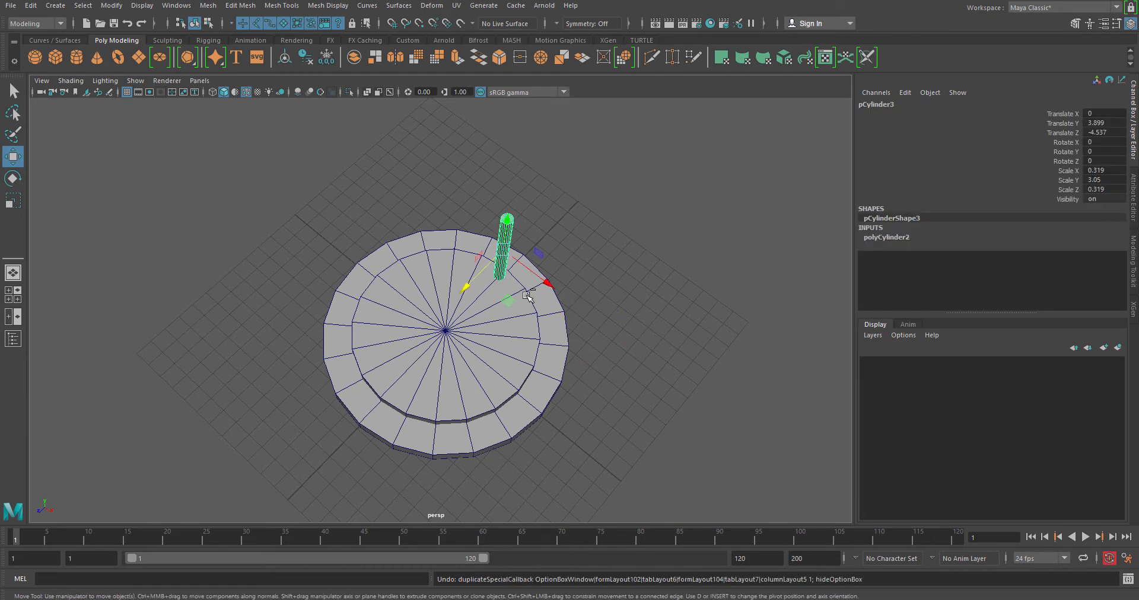
Step: In the top view, move the post's pivot along Z to the centre of the discs and leave pivot editing
left_click(592, 198)
left_click(505, 255)
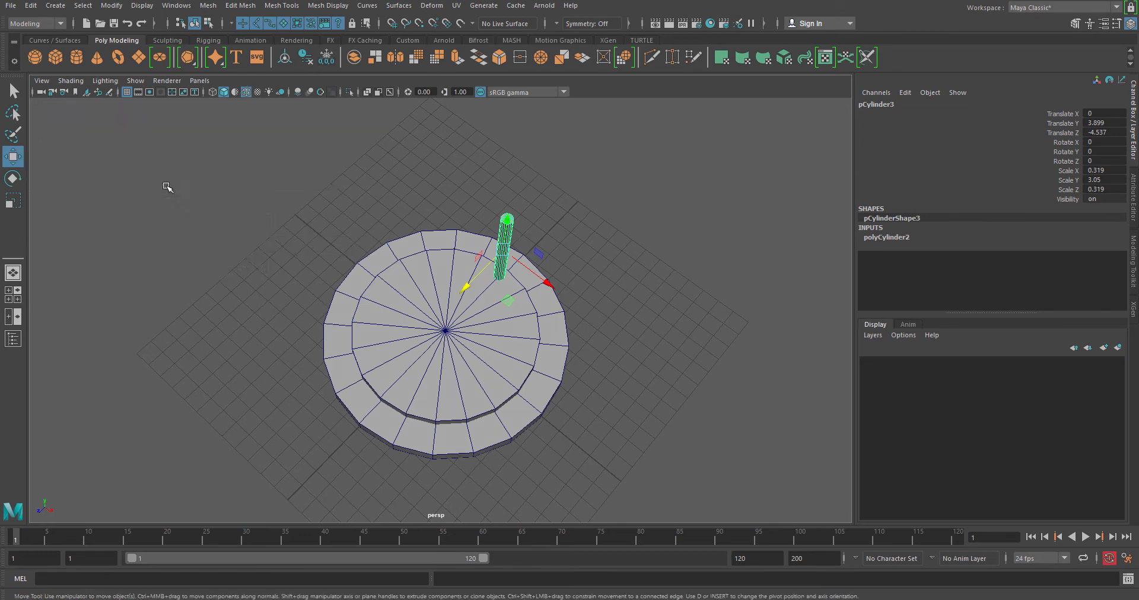
key("space")
key("space")
middle_click_drag(451, 295, 436, 241, "alt")
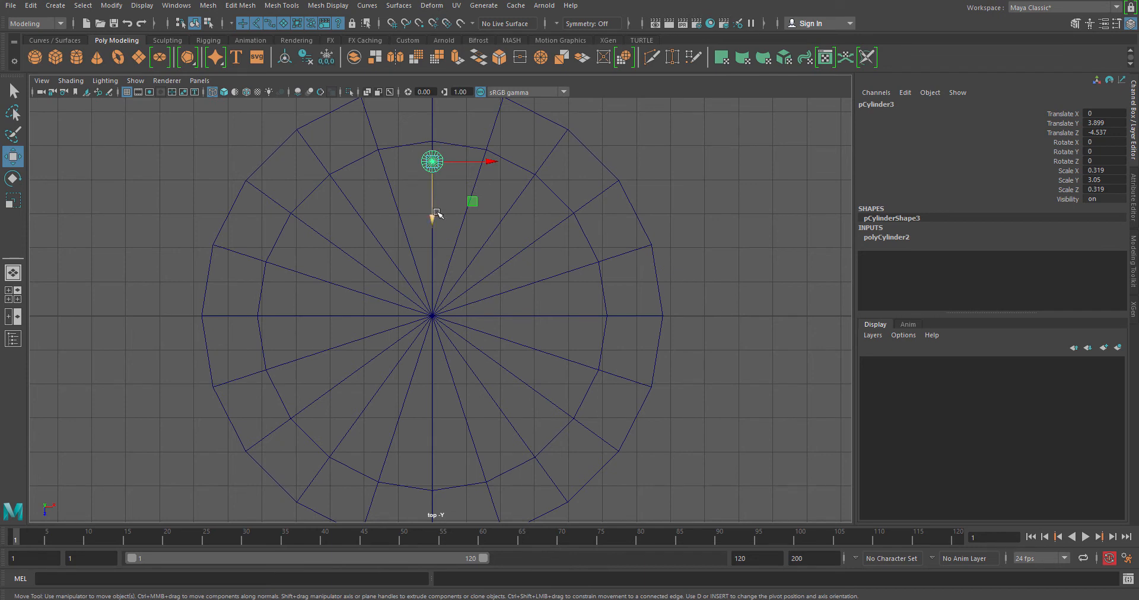
key("space")
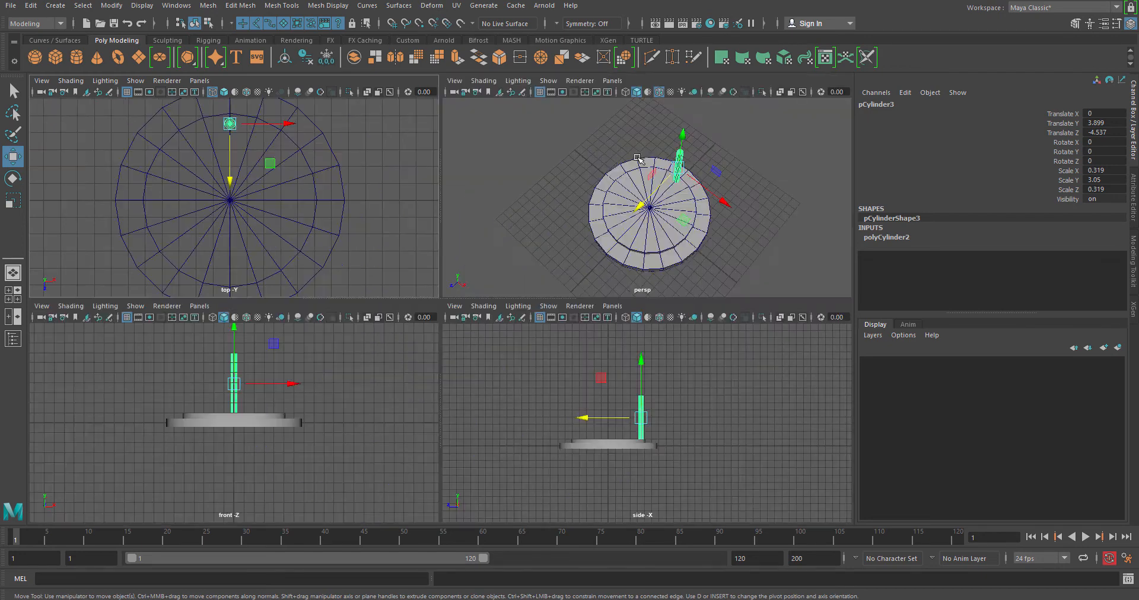
key("space")
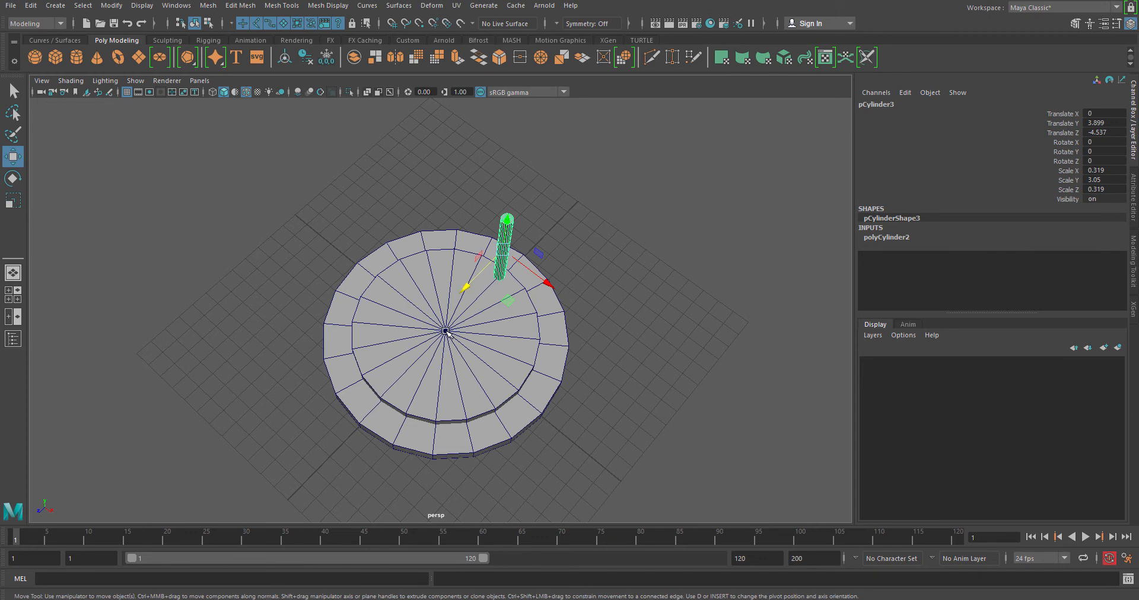
key("space")
key("space")
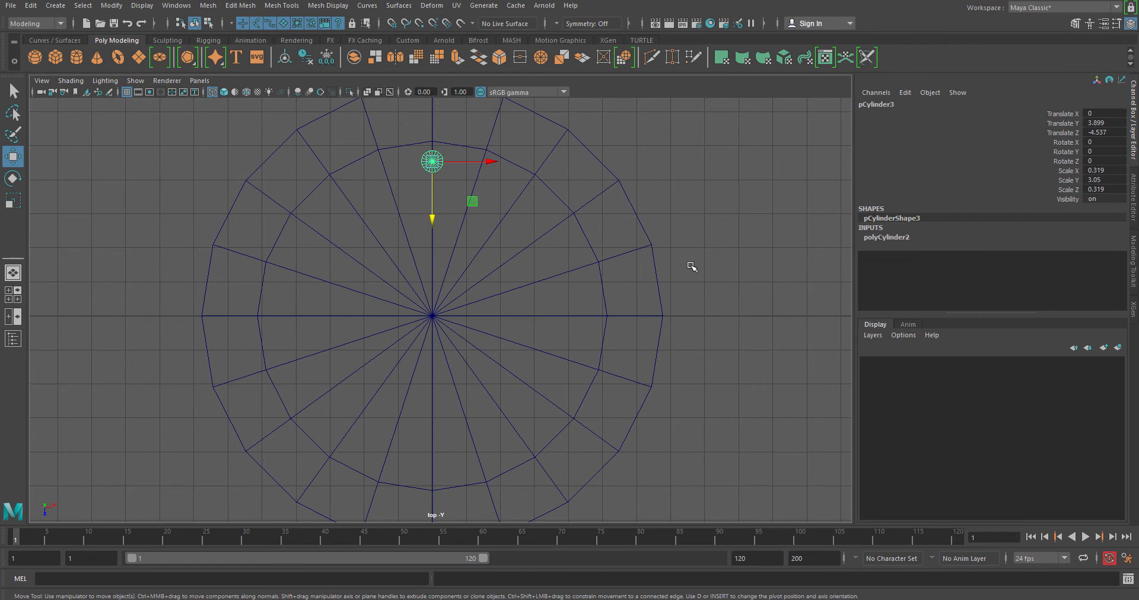
key("d")
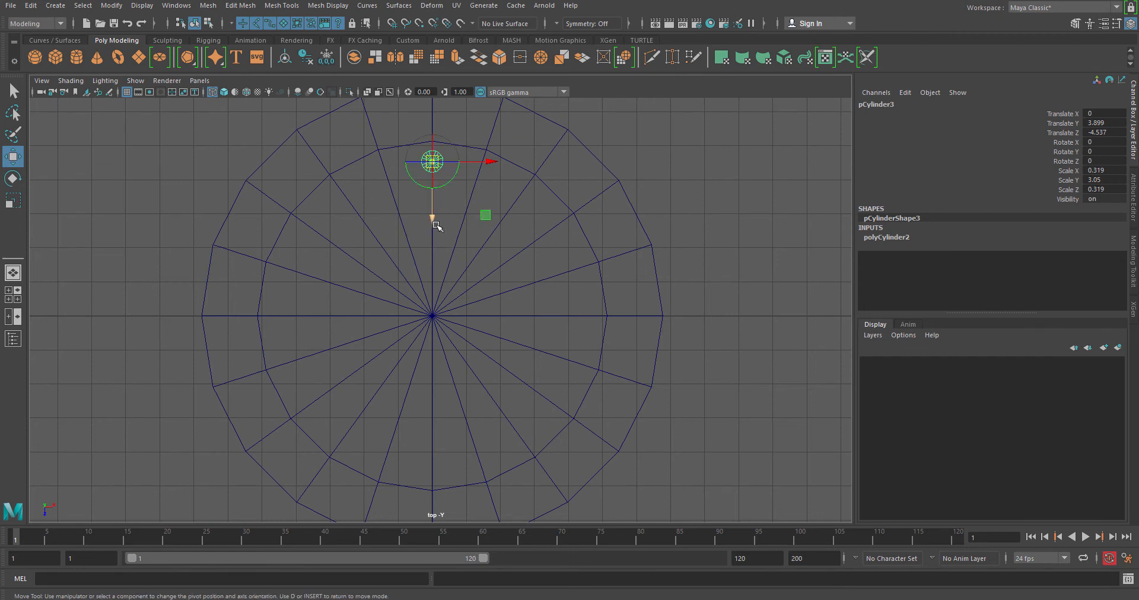
left_click_drag(432, 220, 439, 375)
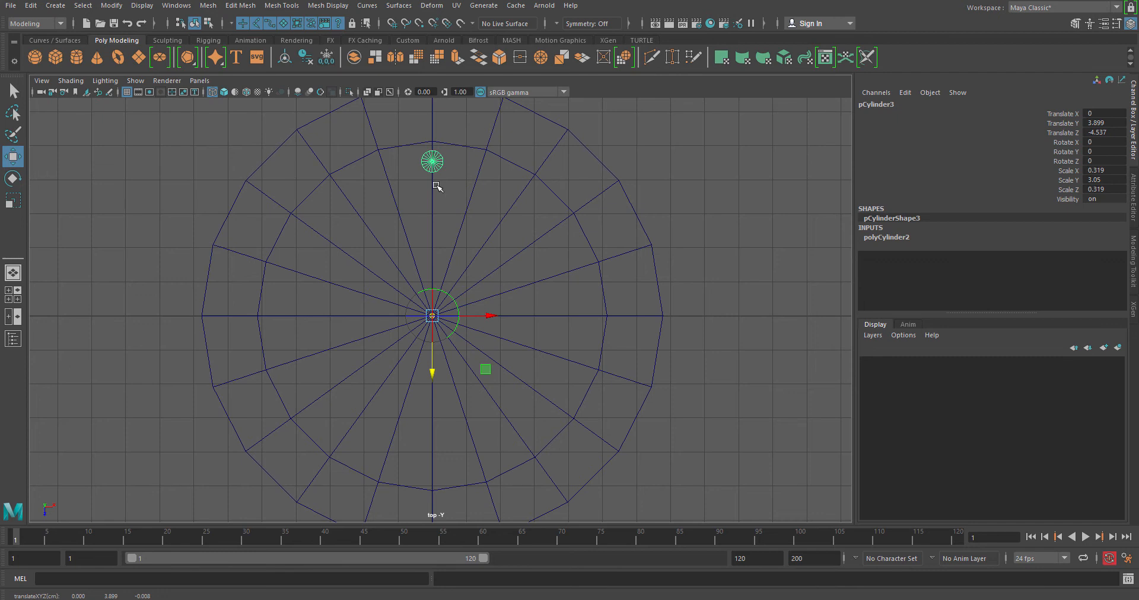
key("Insert")
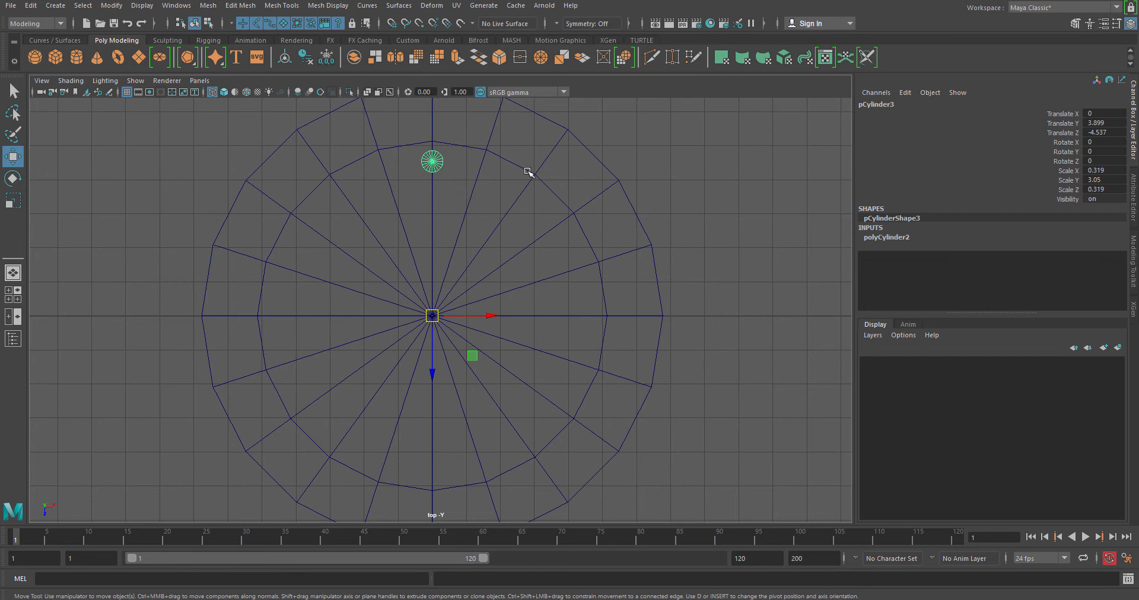
Step: Try moving the post slightly along Z in the perspective view and undo the move
key("space")
key("space")
left_click_drag(580, 273, 442, 323, "alt")
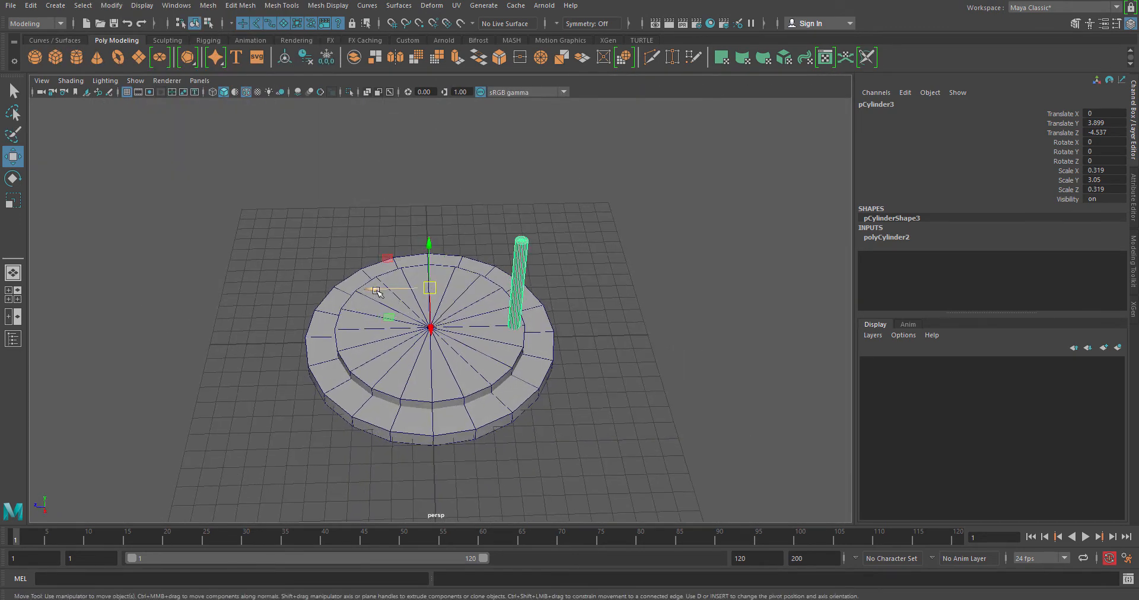
left_click_drag(374, 289, 374, 290)
key("ctrl+z")
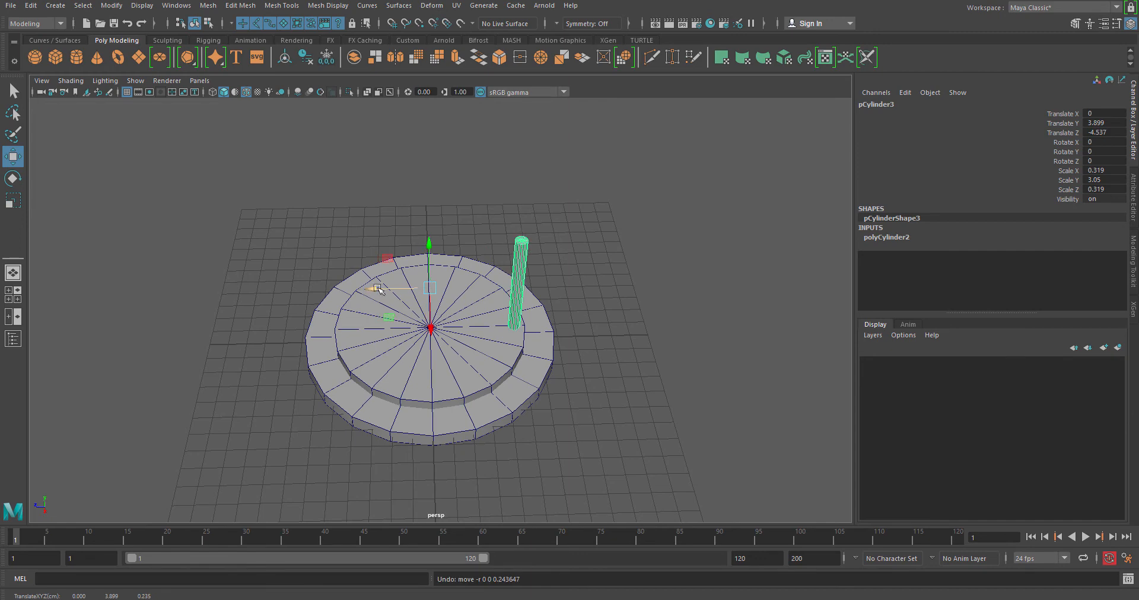
left_click_drag(441, 341, 504, 354, "alt")
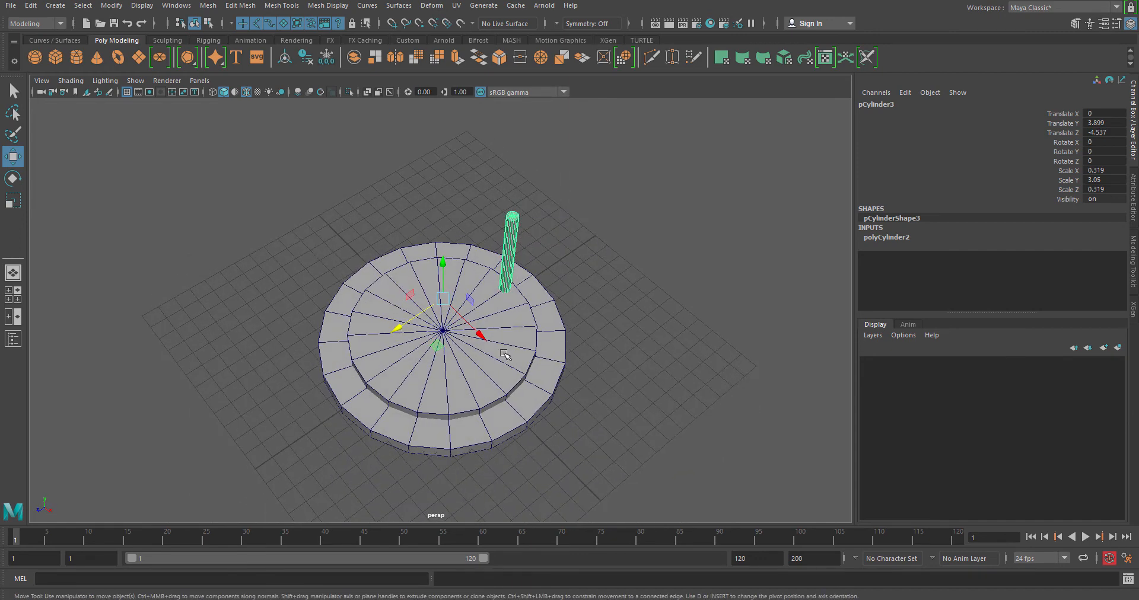
Step: Try rotating the post about -59 degrees in Y around the disc centre in the top view and undo the rotation
key("space")
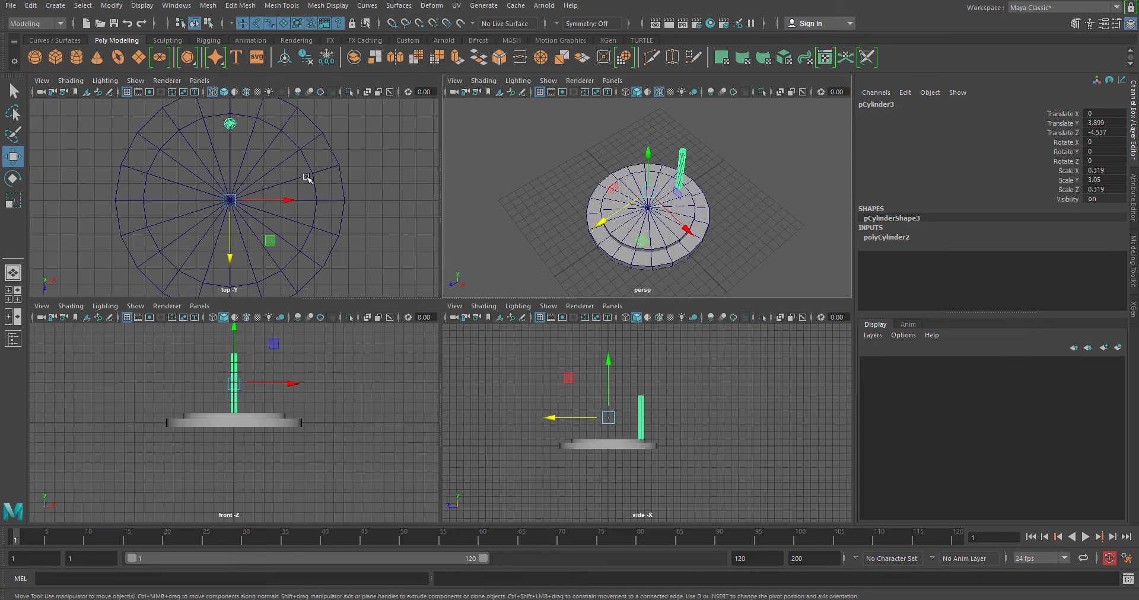
key("space")
key("e")
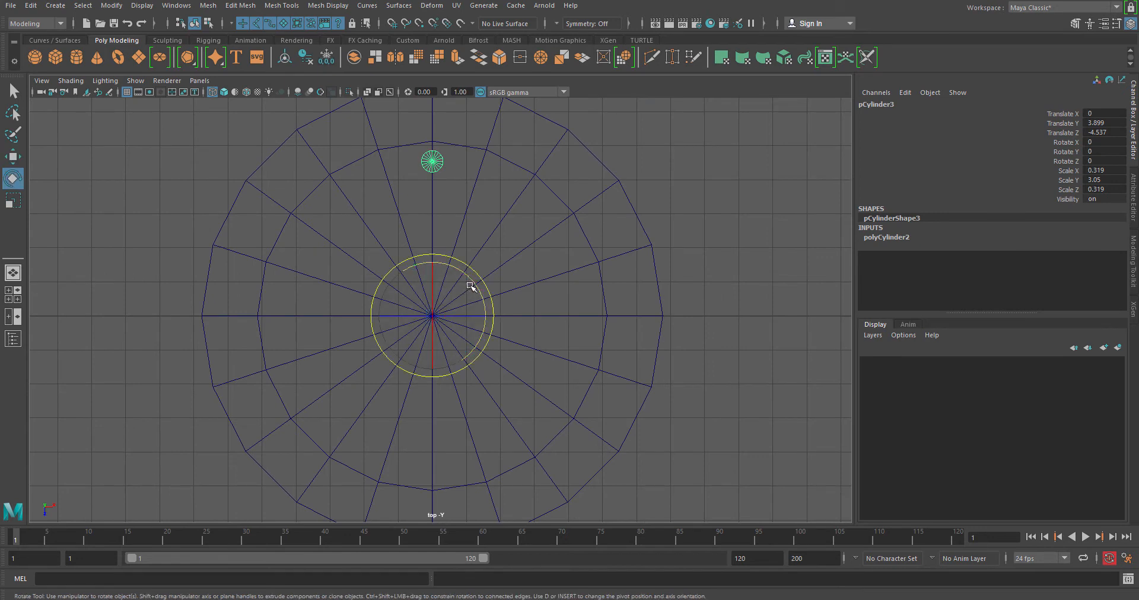
left_click_drag(474, 284, 477, 338)
key("ctrl+z")
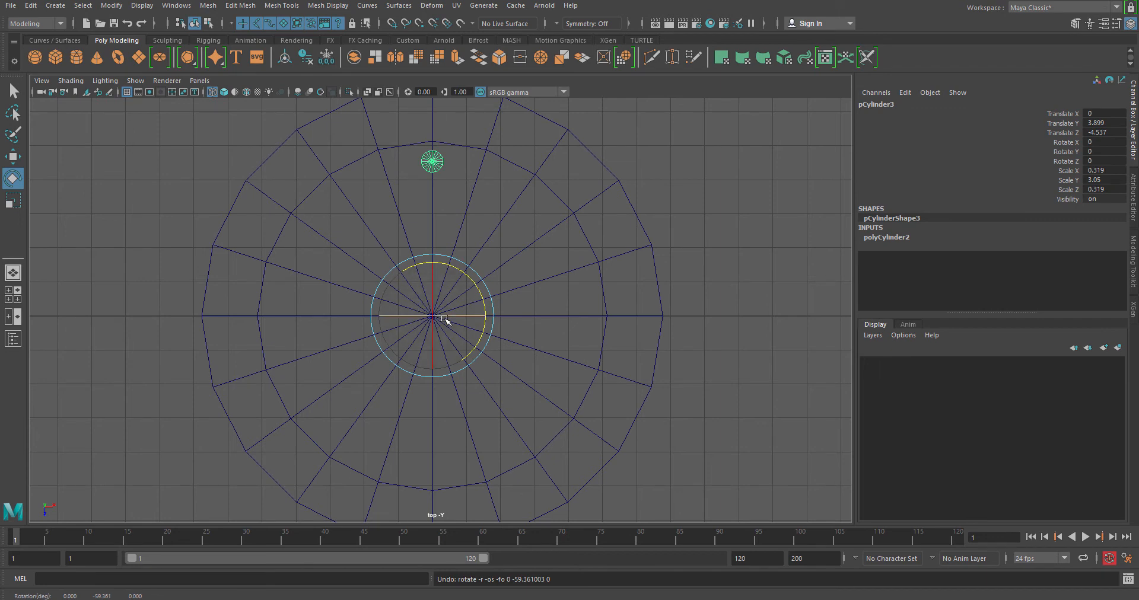
Step: Try Duplicate Special on the post with 6 copies and a rotation of 360 in Y, and undo the duplication
left_click(31, 6)
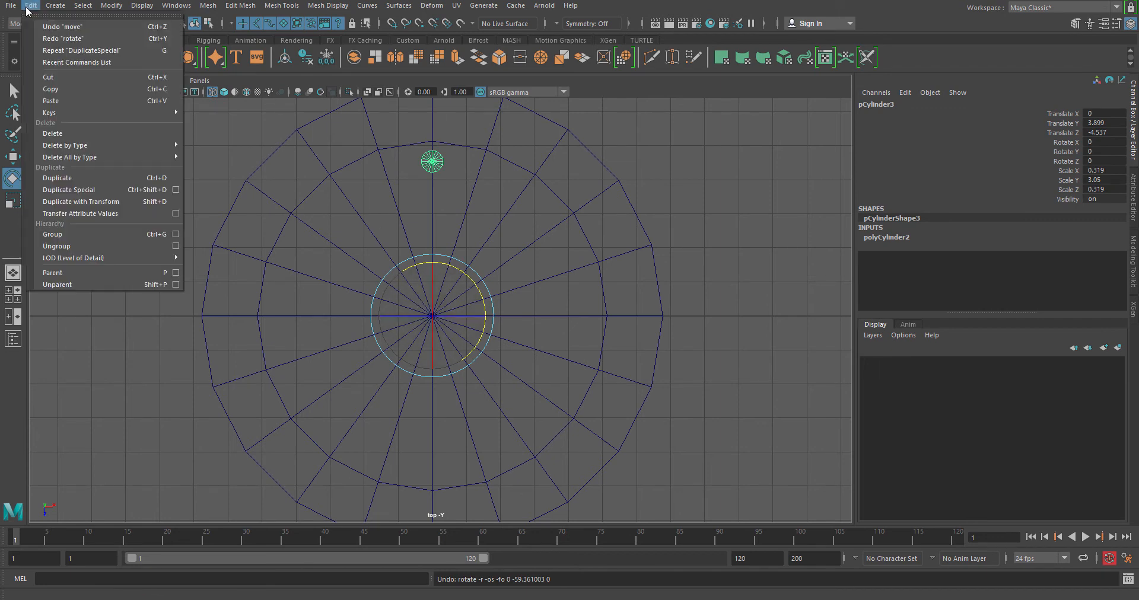
left_click(176, 190)
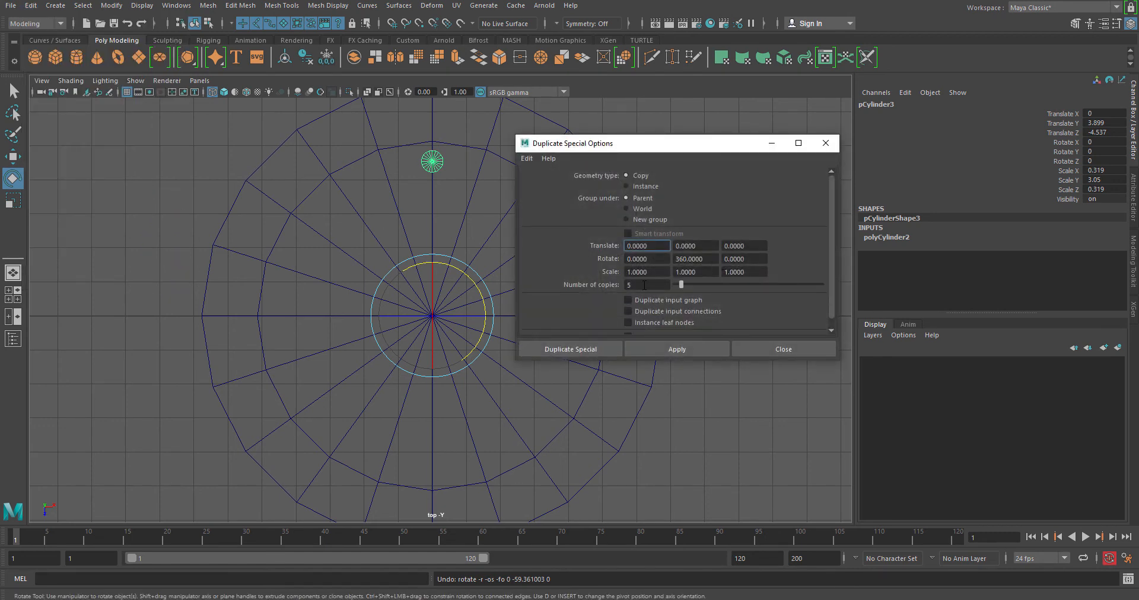
double_click(645, 285)
type("6")
key("Return")
left_click(597, 348)
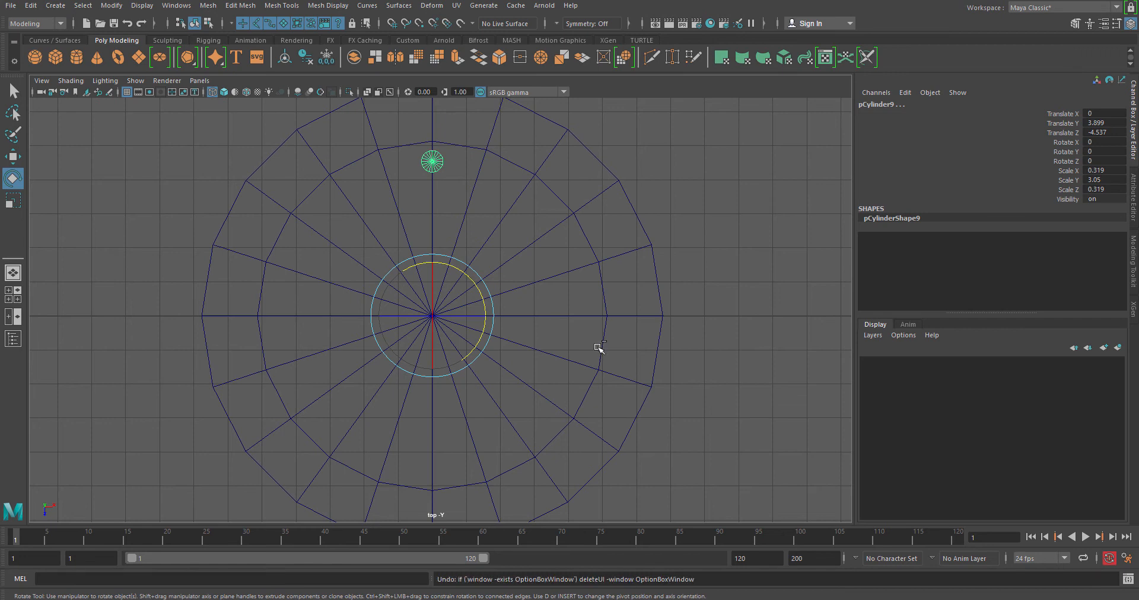
key("ctrl+z")
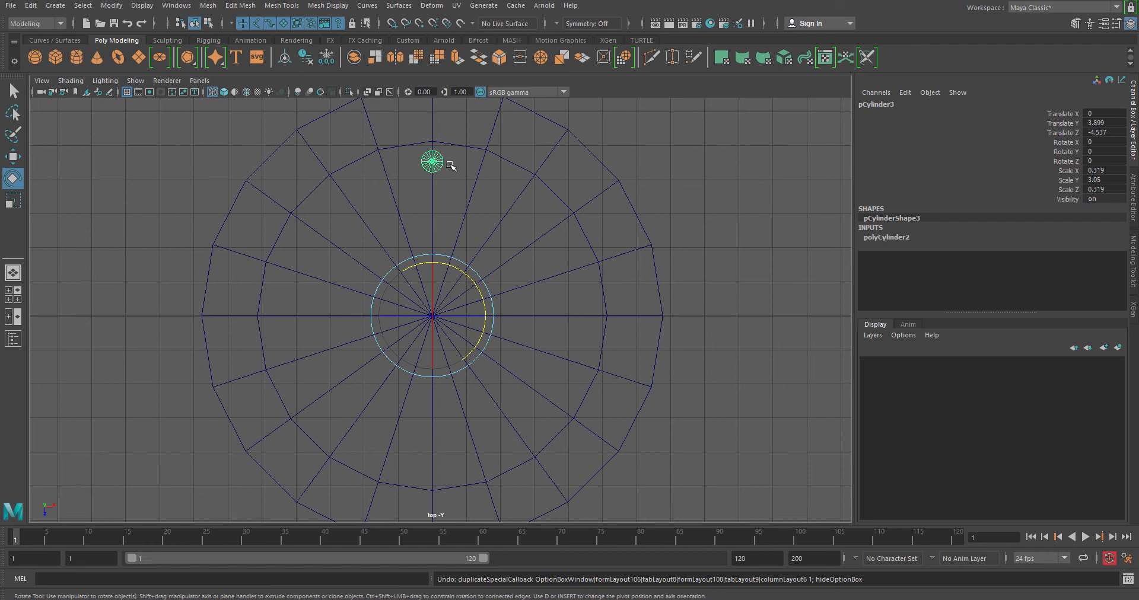
Step: Try moving the original post about 1.254 along X and undo the move
key("w")
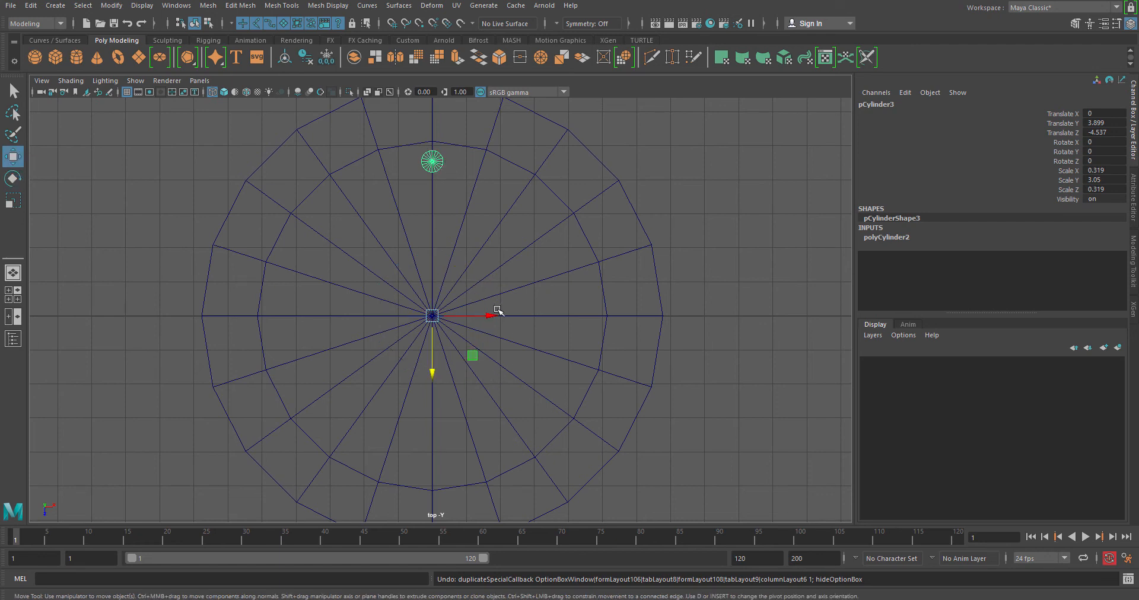
left_click_drag(493, 316, 537, 320)
key("ctrl+z")
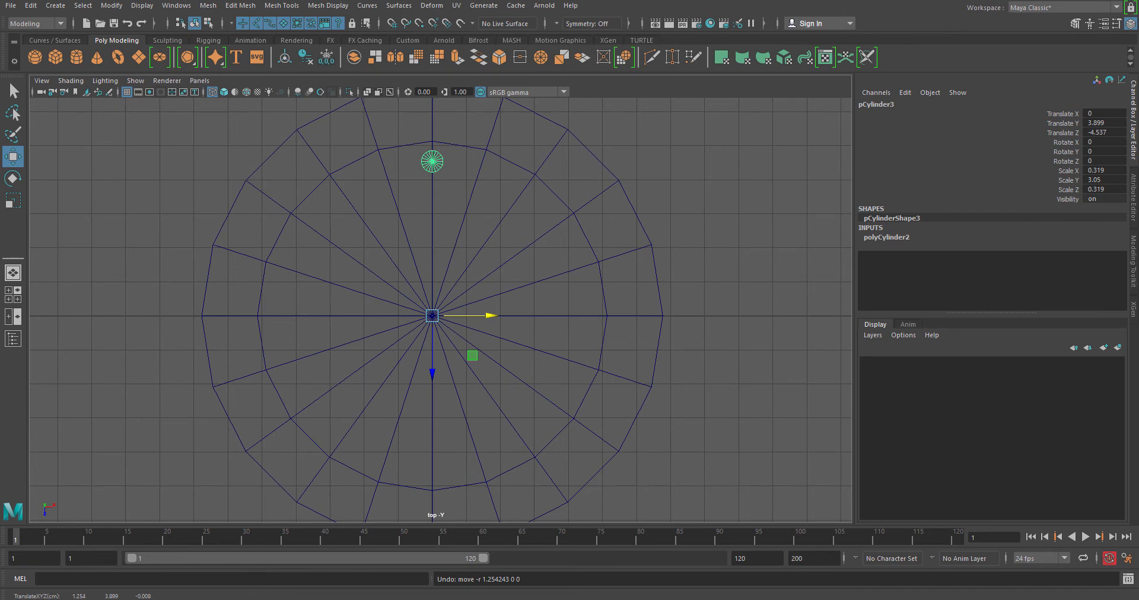
Step: Try Duplicate Special again with 6 copies and 360 in Y, move a copy along X, and undo everything back through the pivot move
left_click(30, 5)
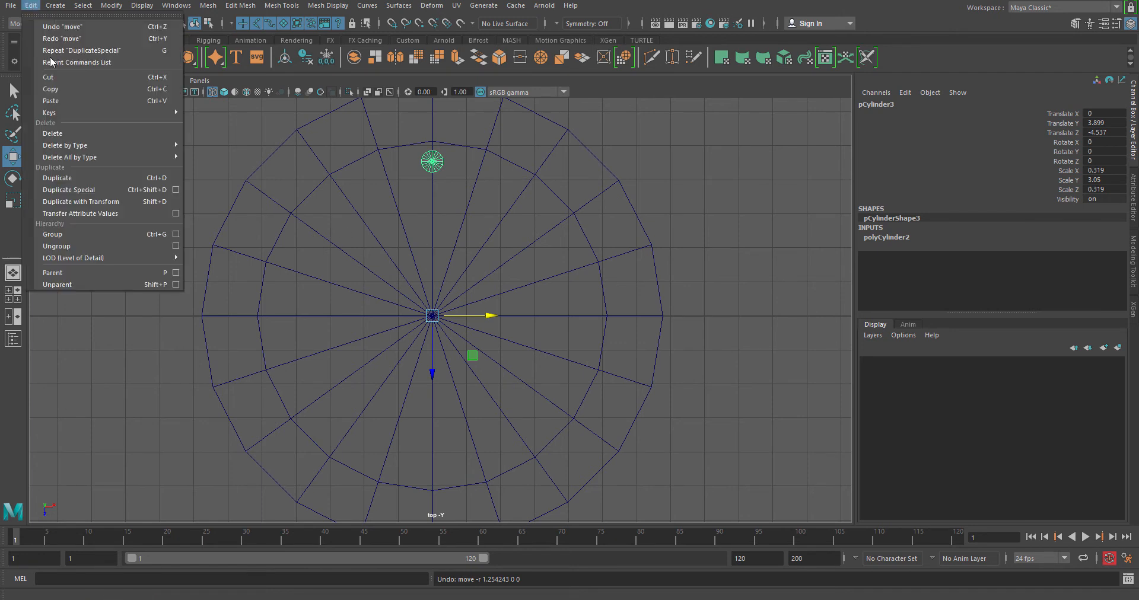
left_click(175, 190)
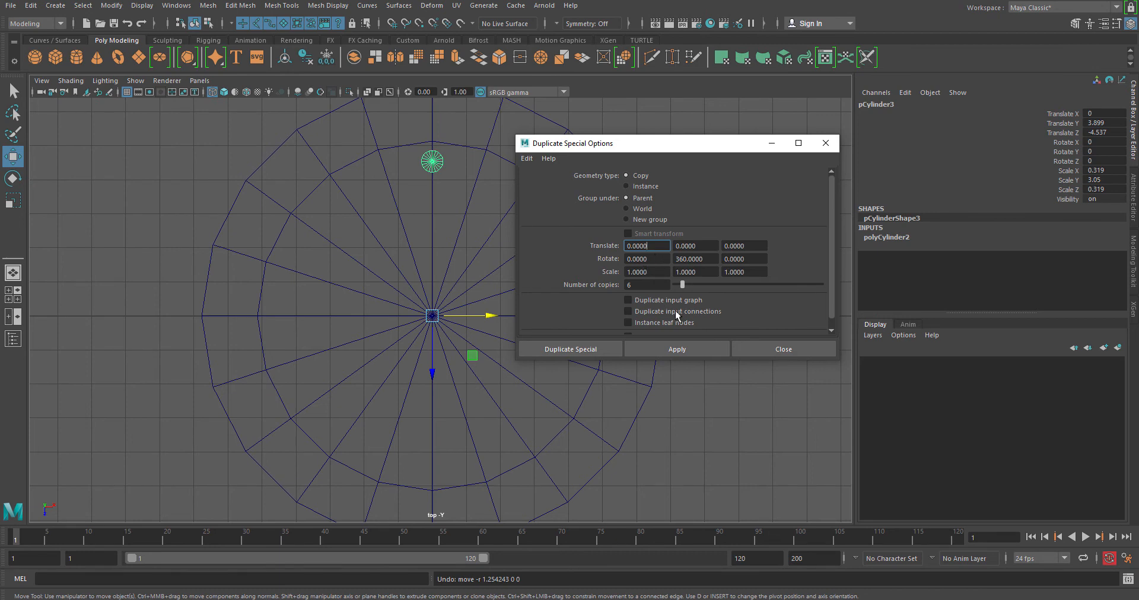
left_click(585, 348)
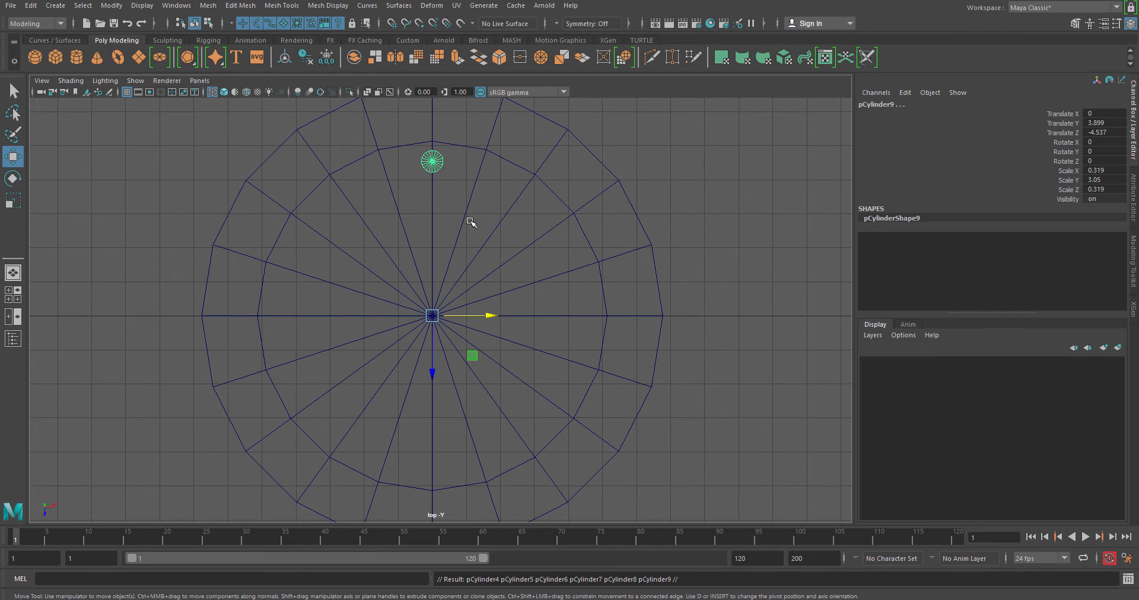
left_click_drag(497, 316, 522, 318)
key("ctrl+z")
key("ctrl+z")
key("ctrl+z")
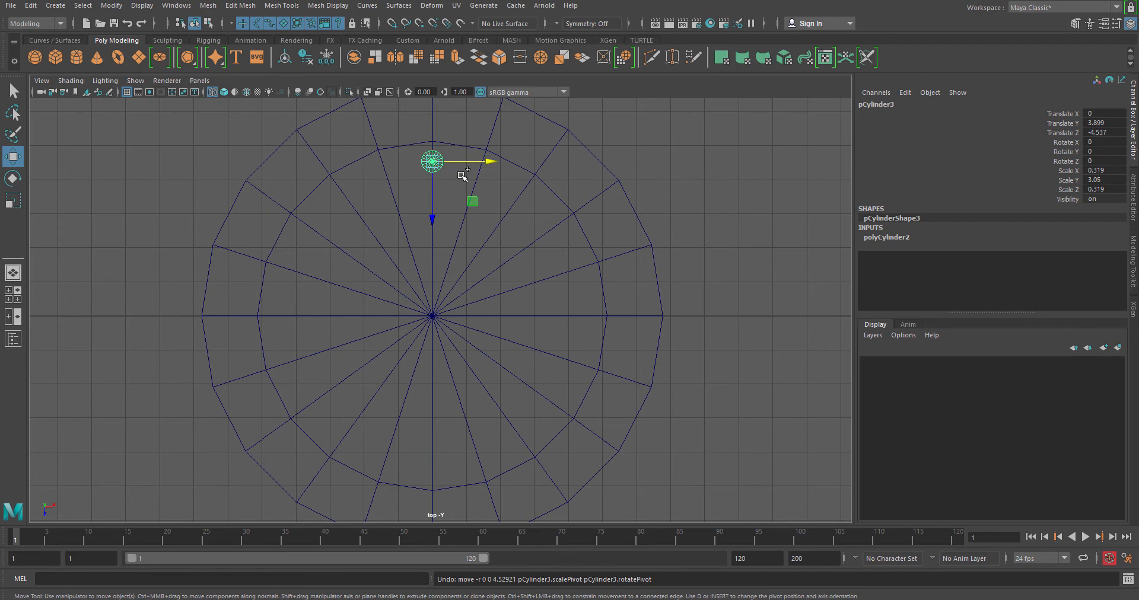
Step: Redo the move of the post's pivot to the disc centre, and undo a short test move along X
left_click(29, 7)
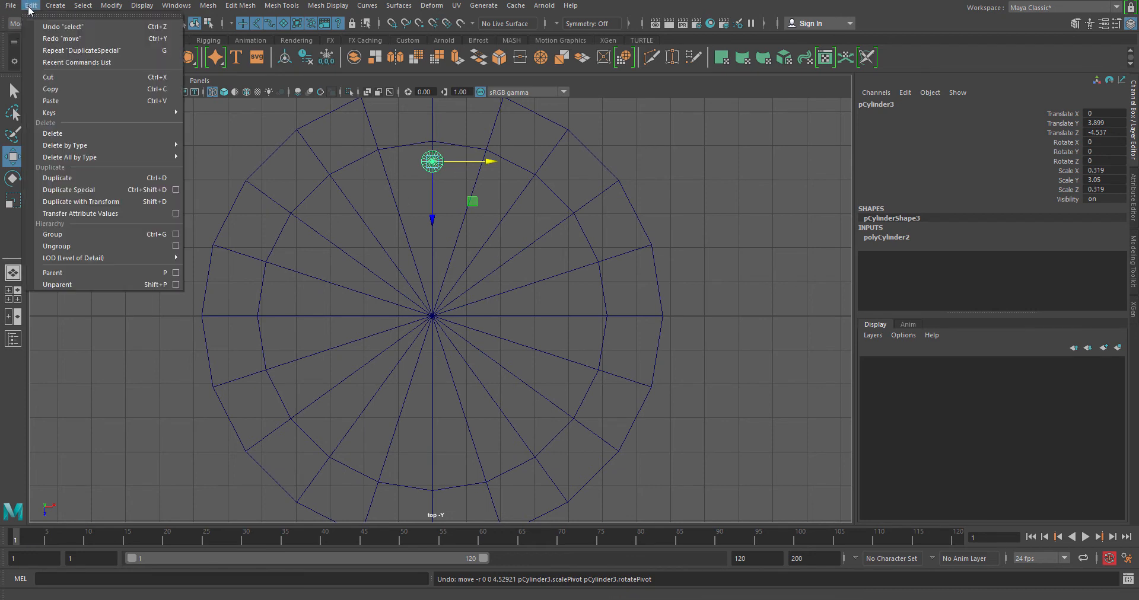
left_click(89, 39)
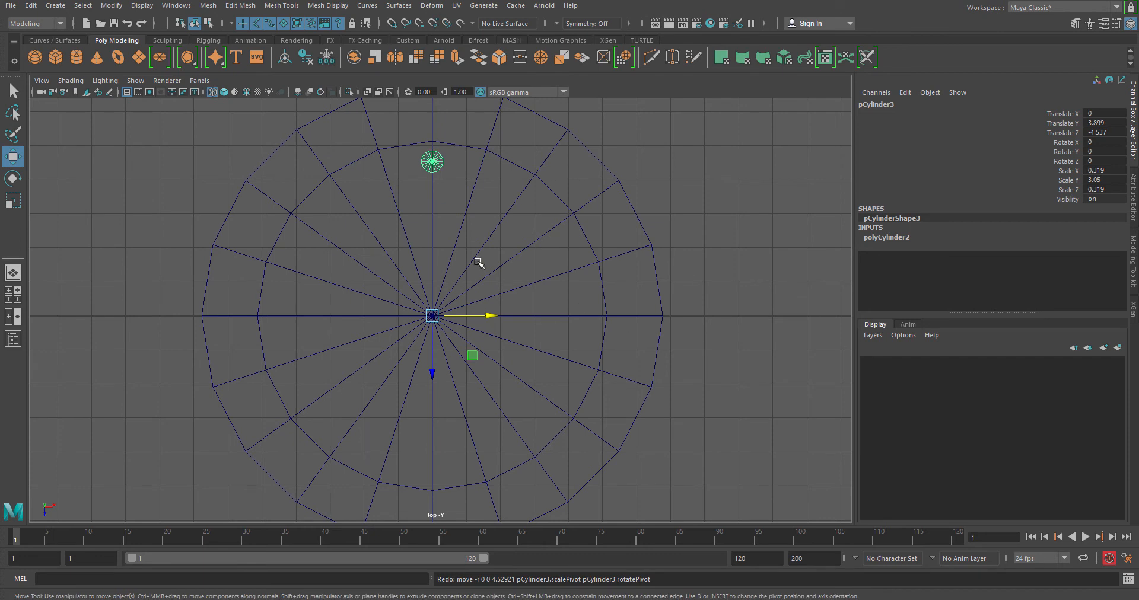
left_click_drag(491, 316, 507, 317)
key("ctrl+z")
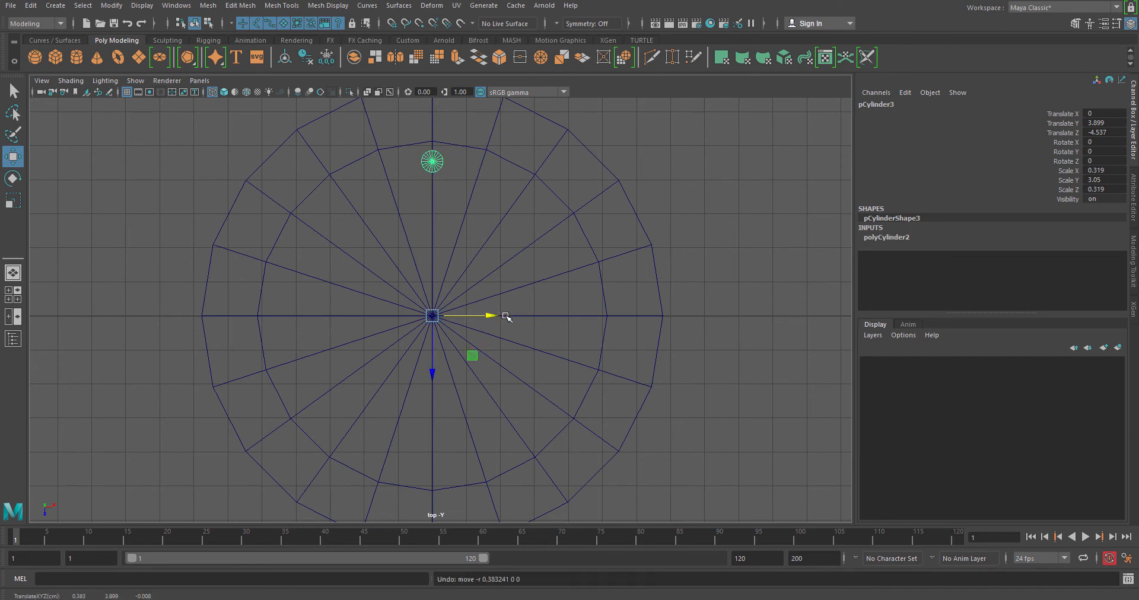
Step: Duplicate the post and rotate the copy to -36.1 in Y around the disc centre
key("e")
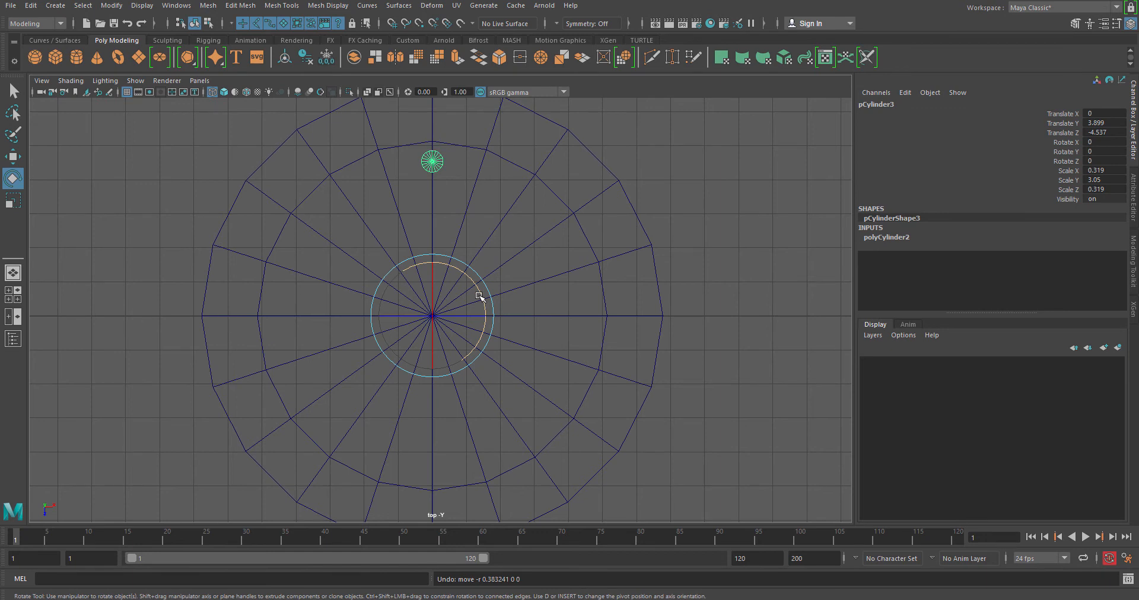
key("ctrl+d")
left_click_drag(481, 292, 494, 325)
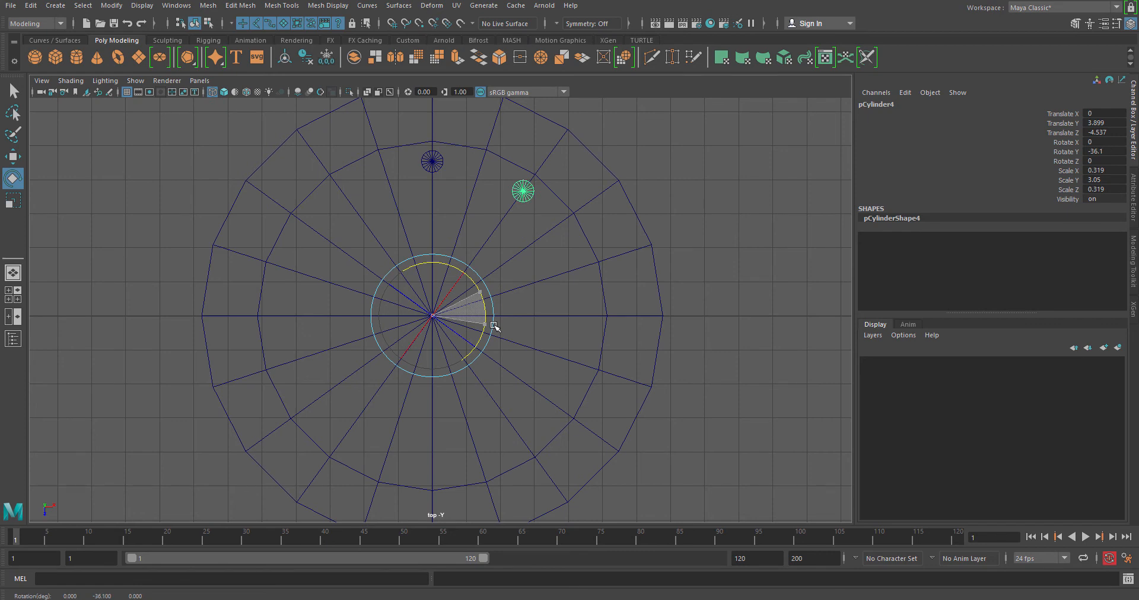
left_click_drag(494, 325, 494, 326)
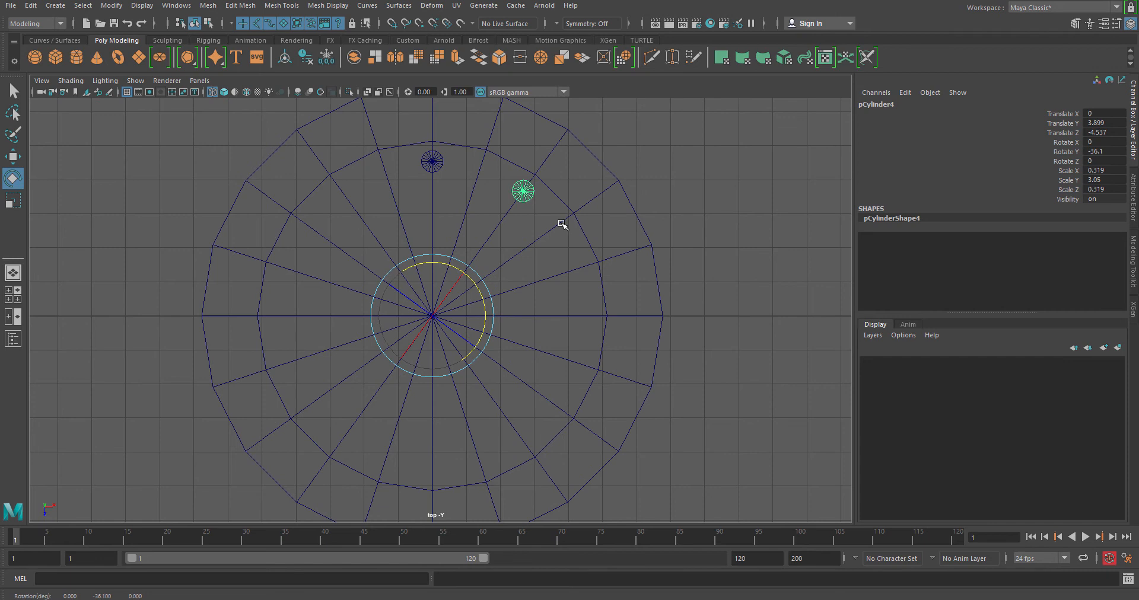
Step: Duplicate the rotated post with its transform 8 more times to complete the ring of ten posts, and clear the selection
key("shift+d")
key("shift+d")
key("shift+d")
key("shift+d")
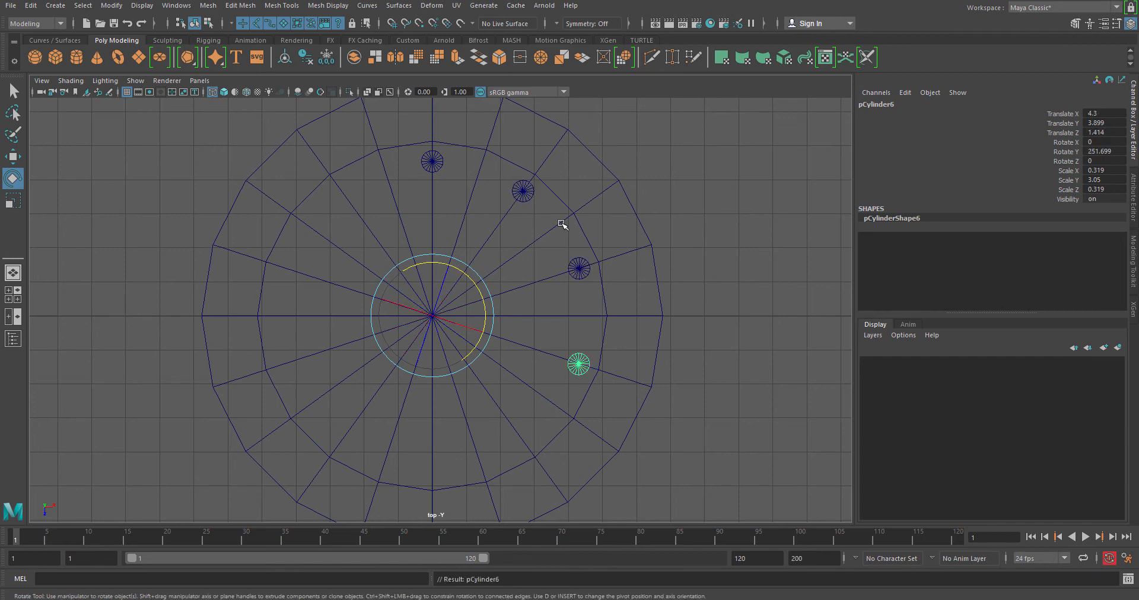
key("shift+d")
key("shift+d")
key("shift+d")
key("shift+d")
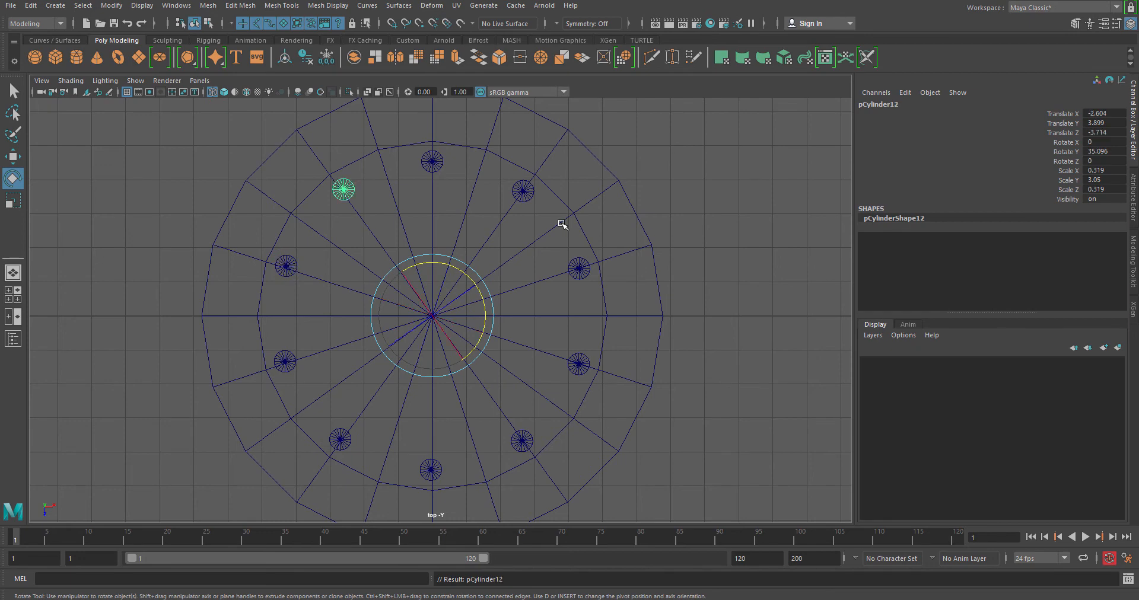
left_click(724, 221)
key("space")
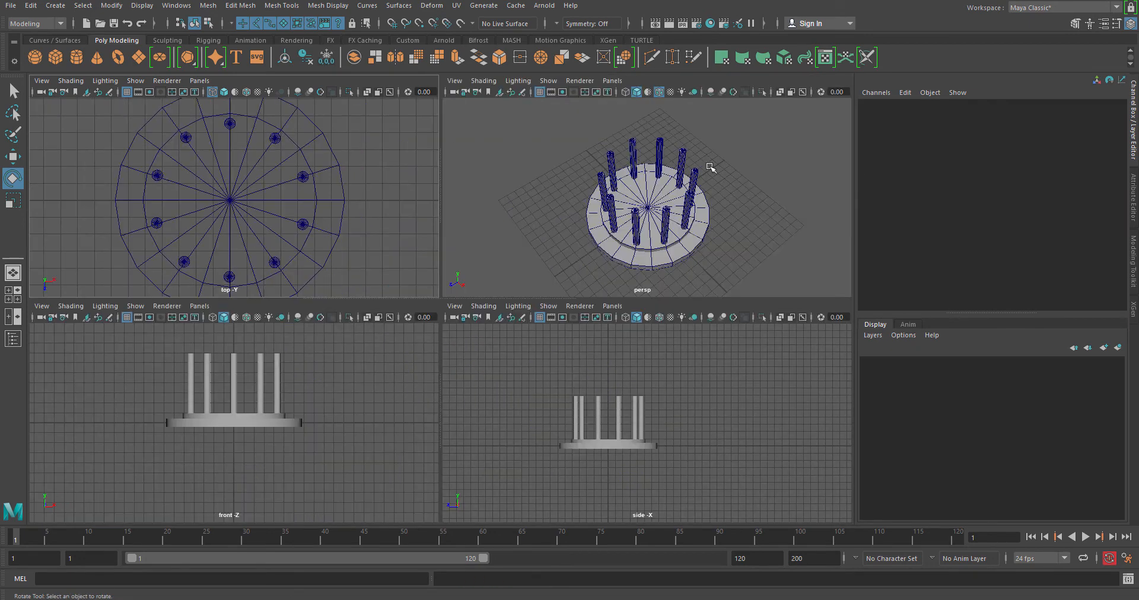
key("space")
left_click_drag(538, 299, 559, 351, "alt")
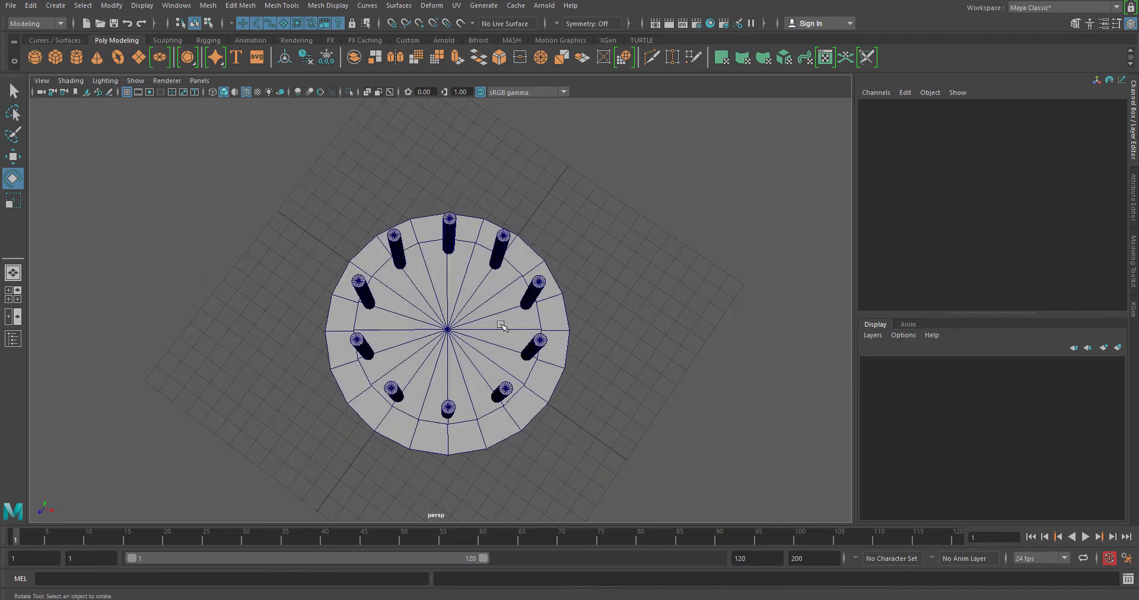
left_click_drag(501, 326, 406, 297, "alt")
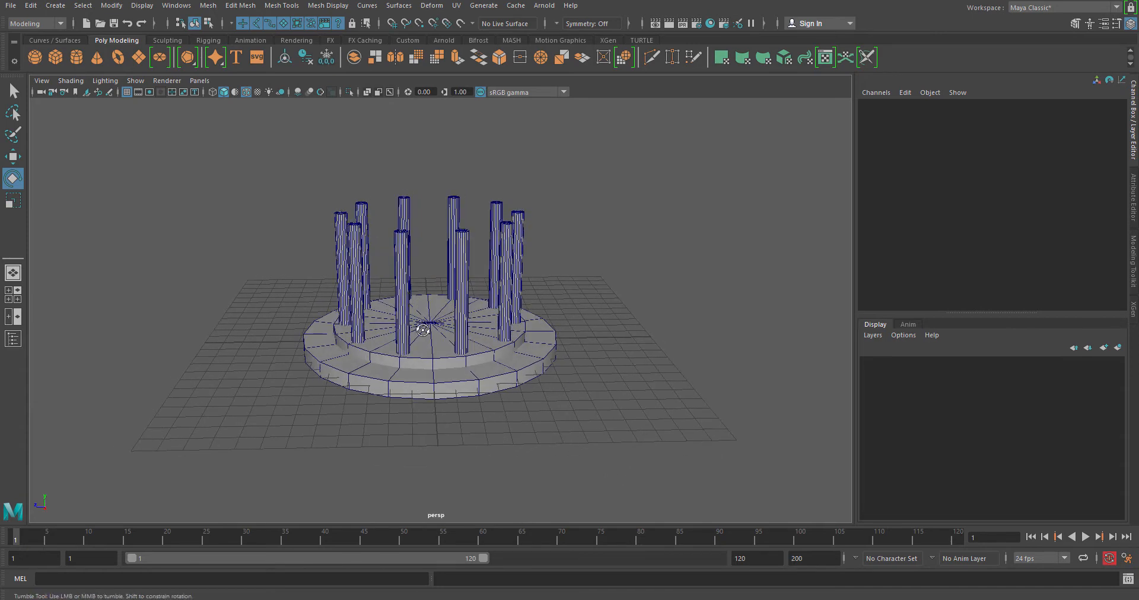
Step: Undo the post duplications back to the single original post with its frozen transforms
left_click_drag(423, 330, 441, 353, "alt")
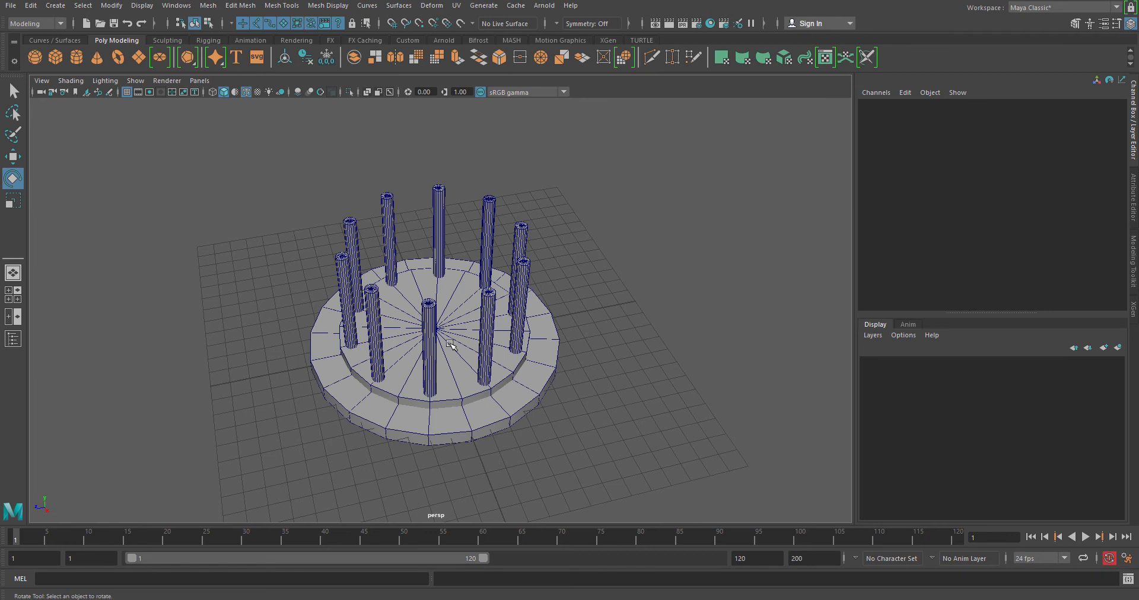
left_click(32, 6)
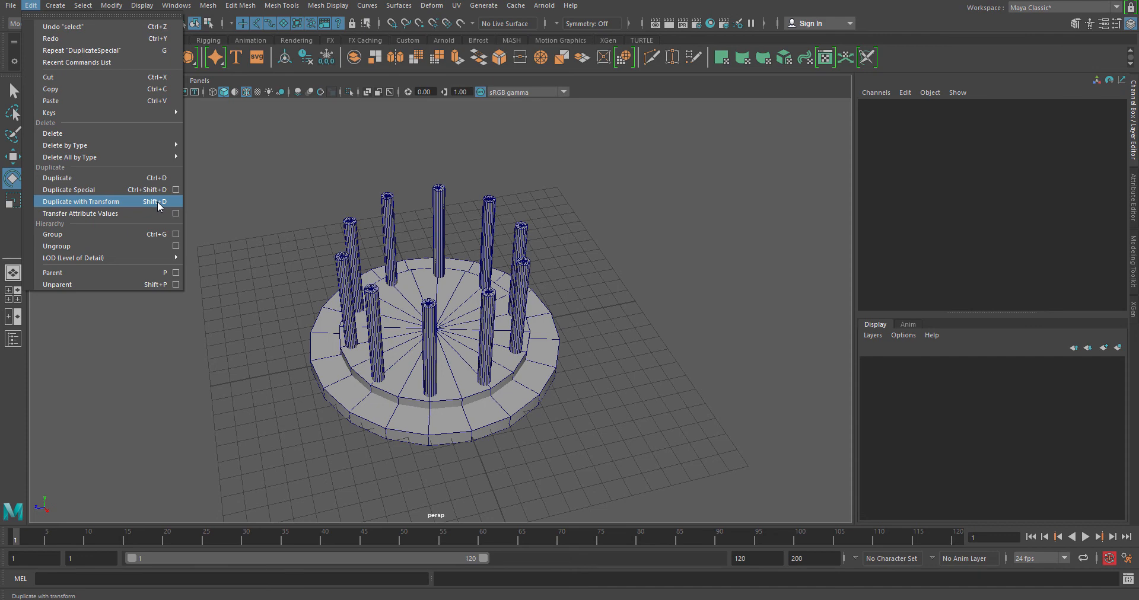
left_click(364, 198)
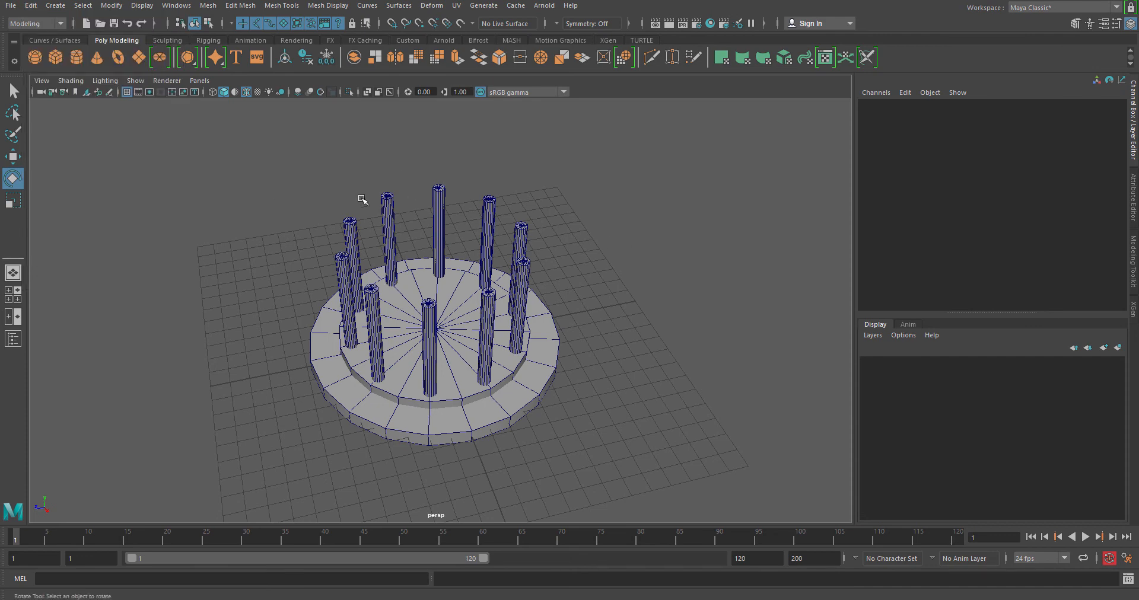
left_click_drag(364, 199, 489, 283, "alt")
left_click_drag(409, 438, 259, 259, "alt")
key("ctrl+z")
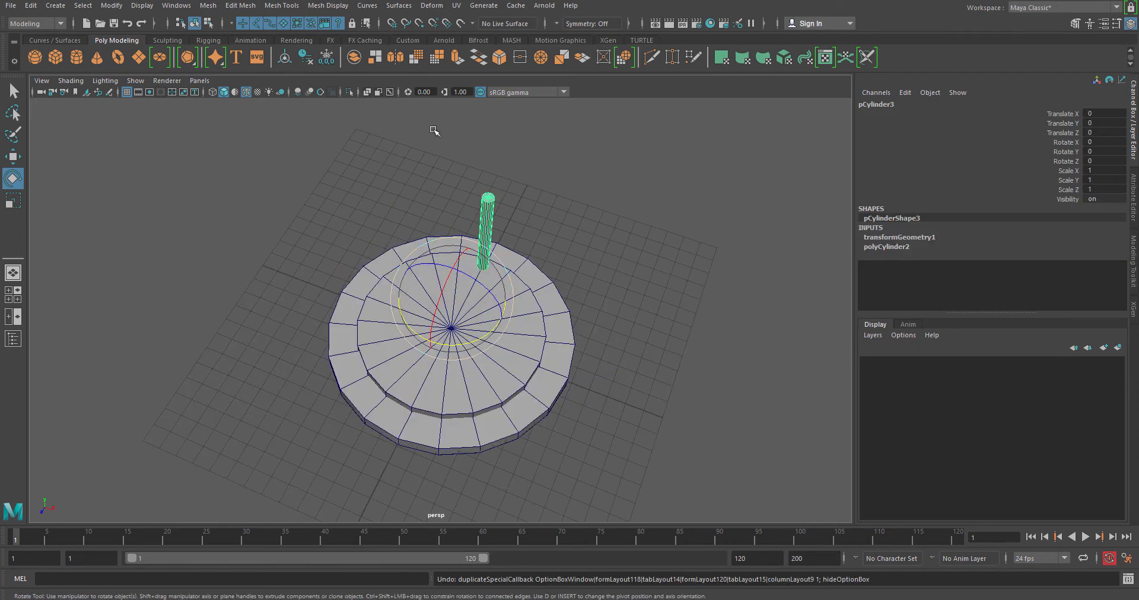
Step: Open the Duplicate Special options for the single post and set the Y rotation to 360
left_click(30, 5)
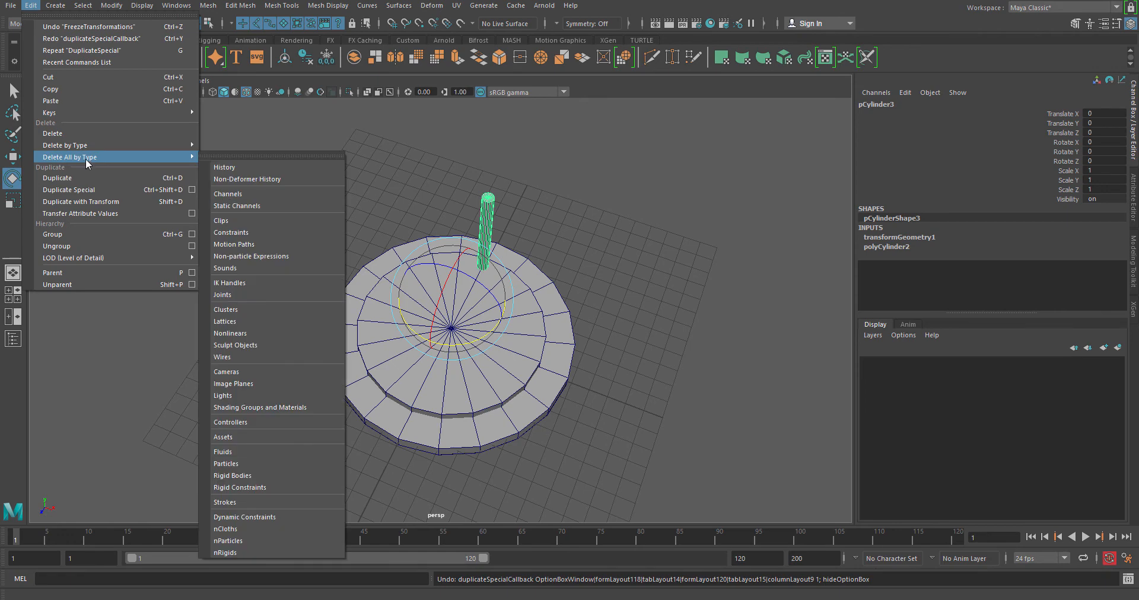
left_click(192, 190)
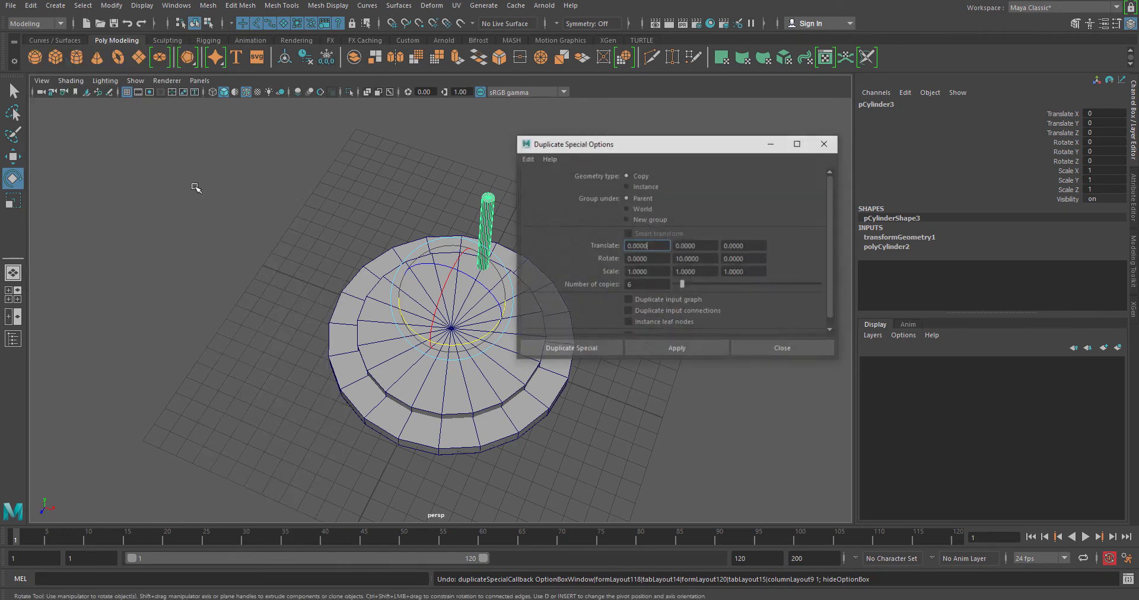
double_click(709, 258)
type("360")
key("Return")
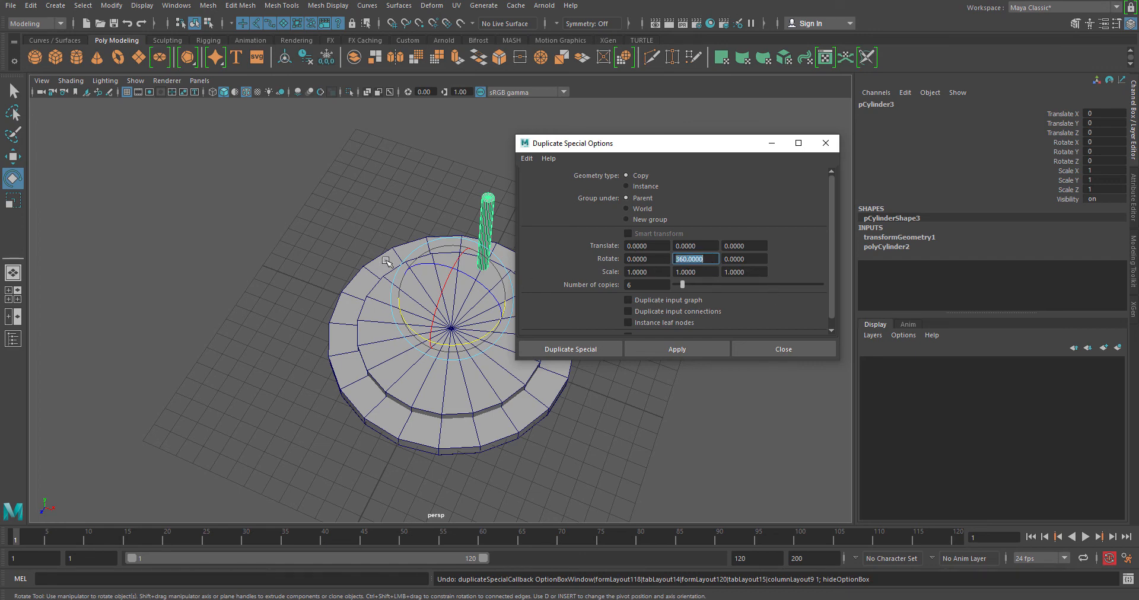
left_click_drag(629, 144, 730, 135)
Step: Switch to the top view of the discs and set the Duplicate Special Y rotation to 20
left_click_drag(446, 268, 447, 323, "alt")
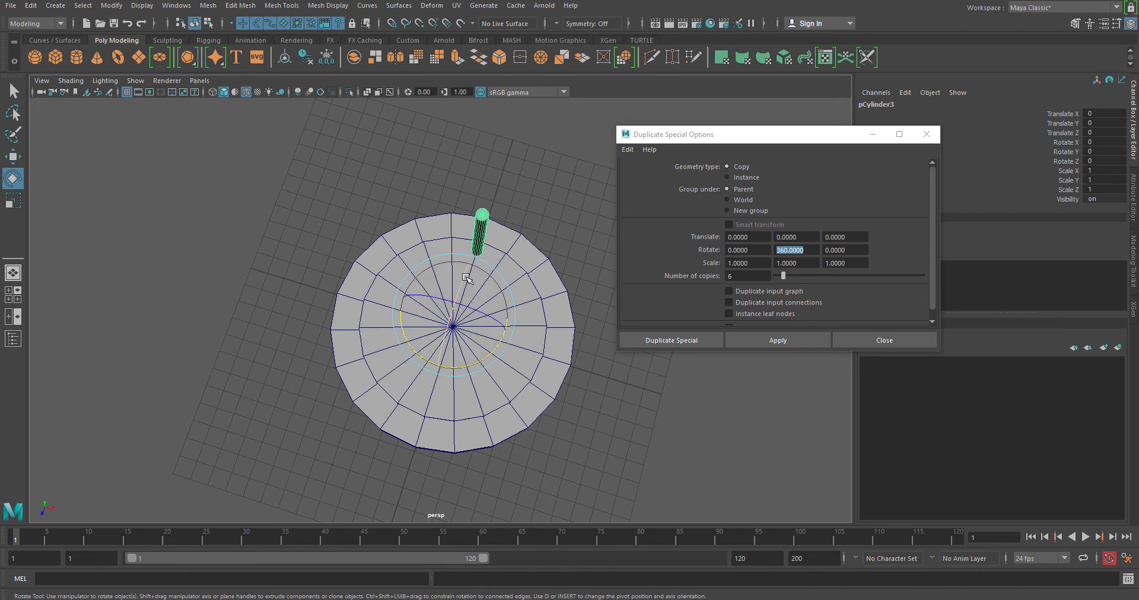
left_click_drag(505, 343, 508, 293, "alt")
key("space")
key("space")
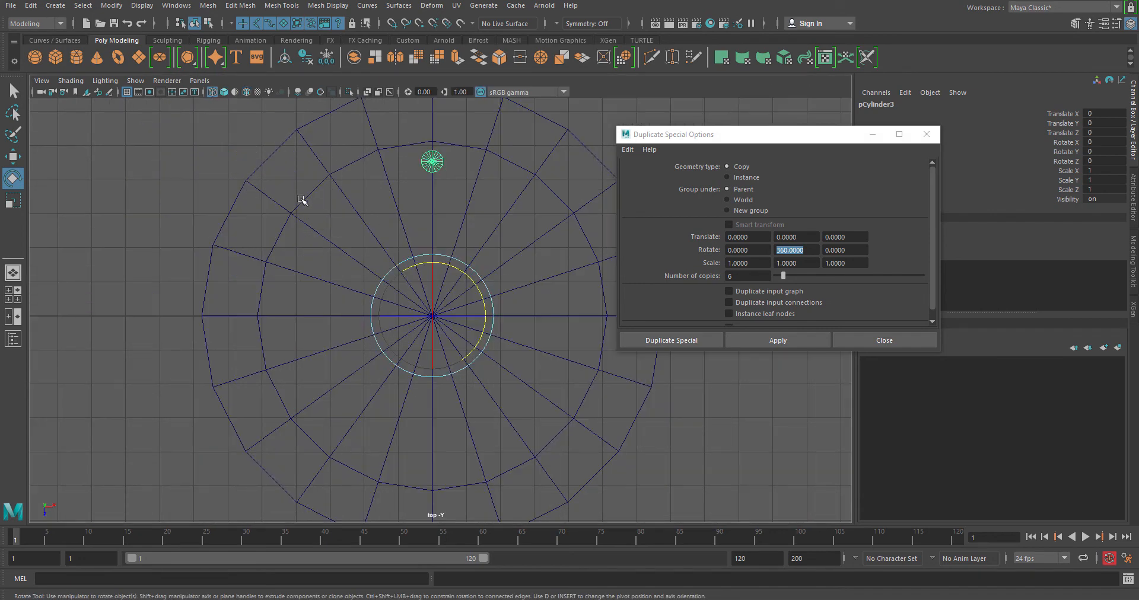
middle_click_drag(406, 223, 360, 271, "alt")
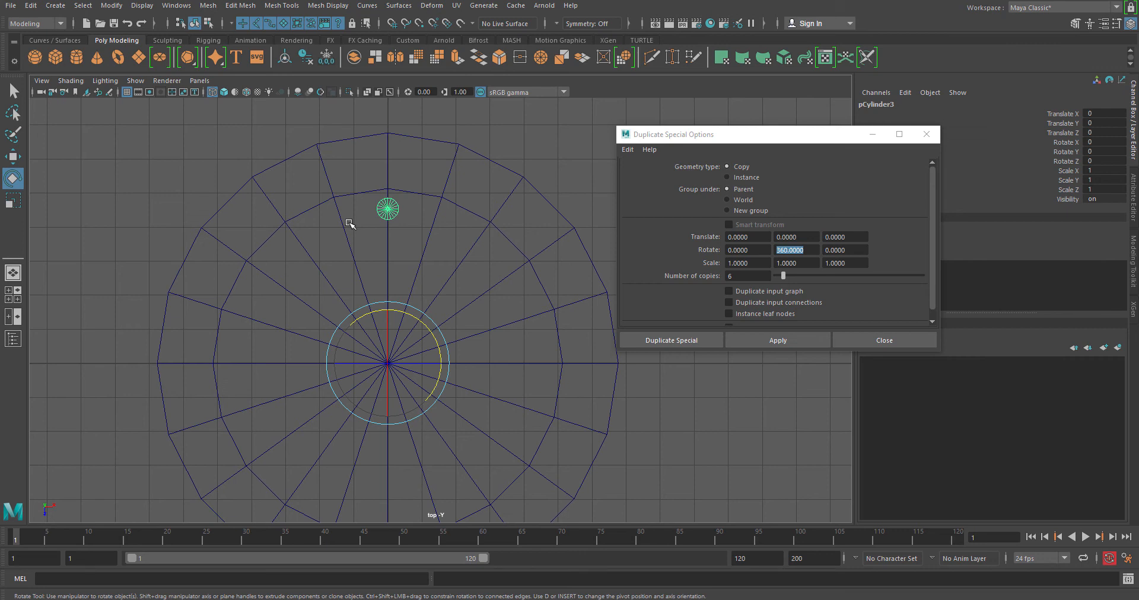
left_click(806, 244)
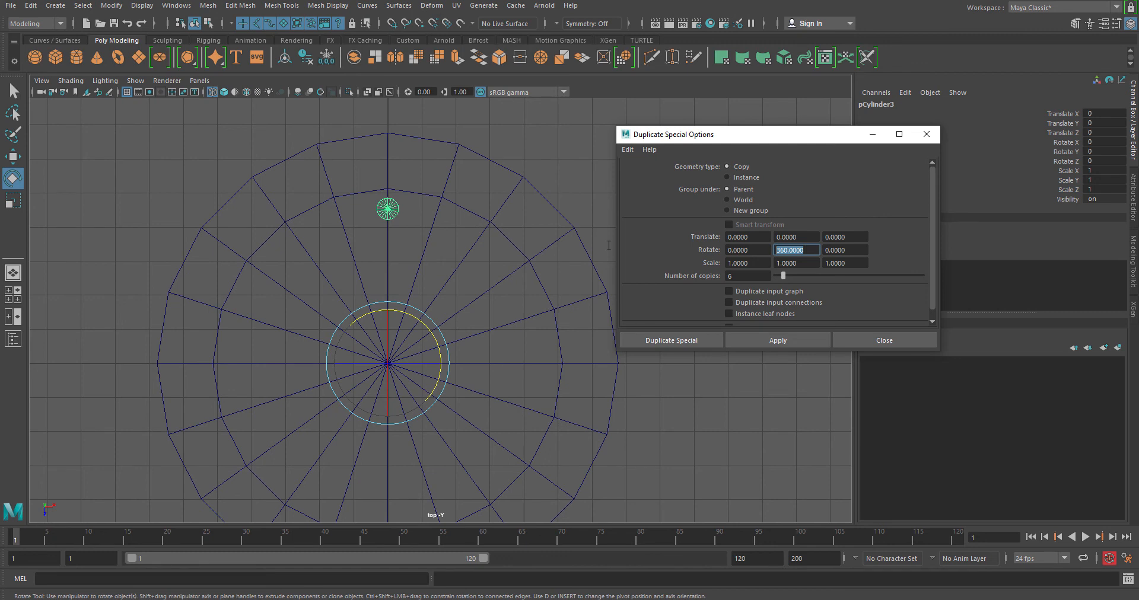
type("20")
key("Return")
Step: Duplicate the post around the disc centre with 10 copies and a Y rotation of 36
left_click(747, 276)
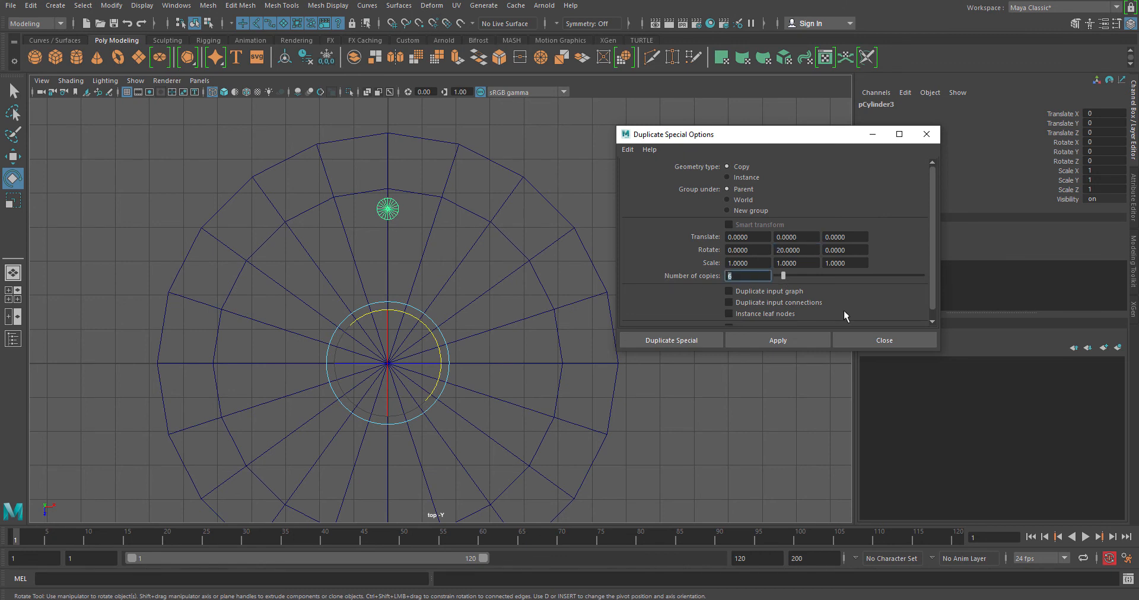
type("10")
key("Return")
left_click(797, 250)
type("36")
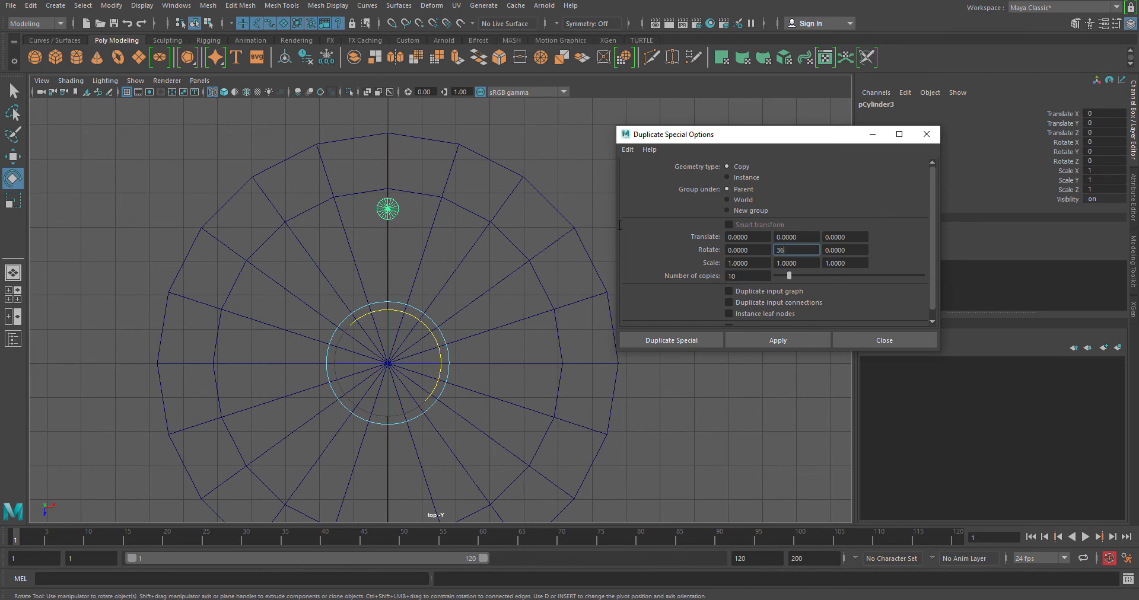
key("Return")
left_click(745, 276)
left_click(690, 339)
Step: Examine the ring of posts in the top and perspective views, and clear the selection
right_click_drag(609, 321, 575, 298, "alt")
middle_click_drag(574, 298, 589, 203, "alt")
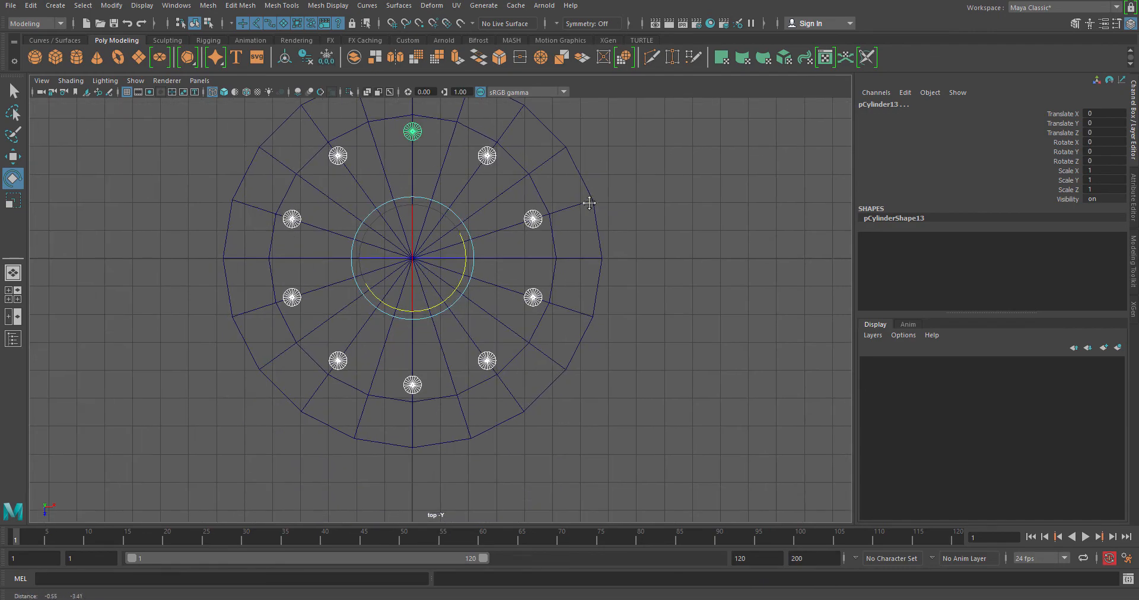
right_click_drag(589, 203, 461, 279, "alt")
middle_click_drag(461, 280, 465, 325, "alt")
right_click_drag(493, 326, 595, 338, "alt")
middle_click_drag(595, 338, 604, 342, "alt")
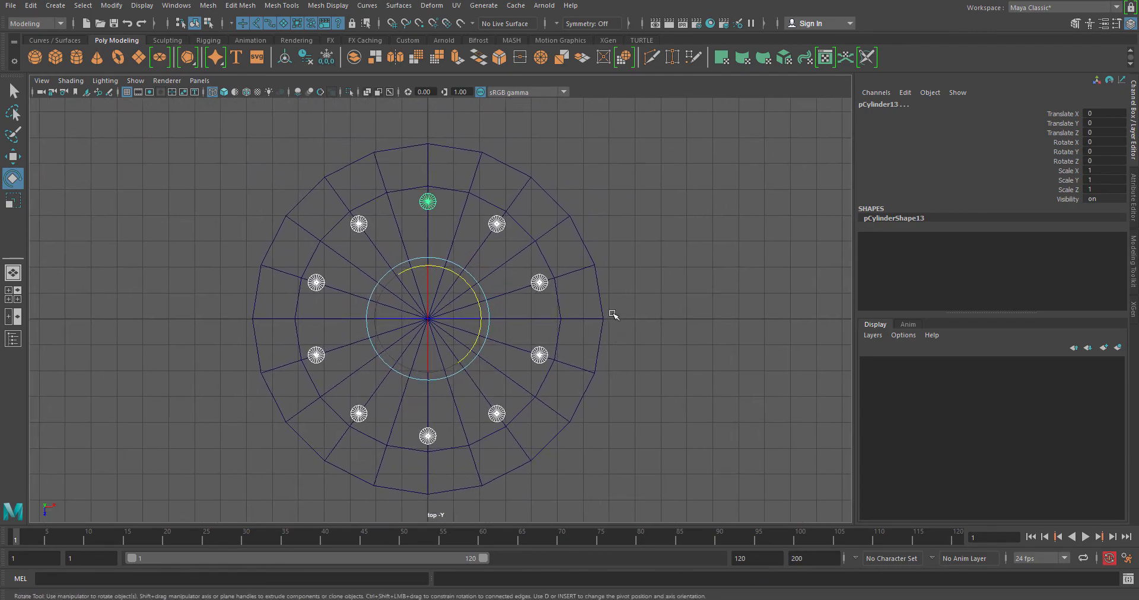
key("space")
key("space")
left_click_drag(558, 317, 504, 283, "alt")
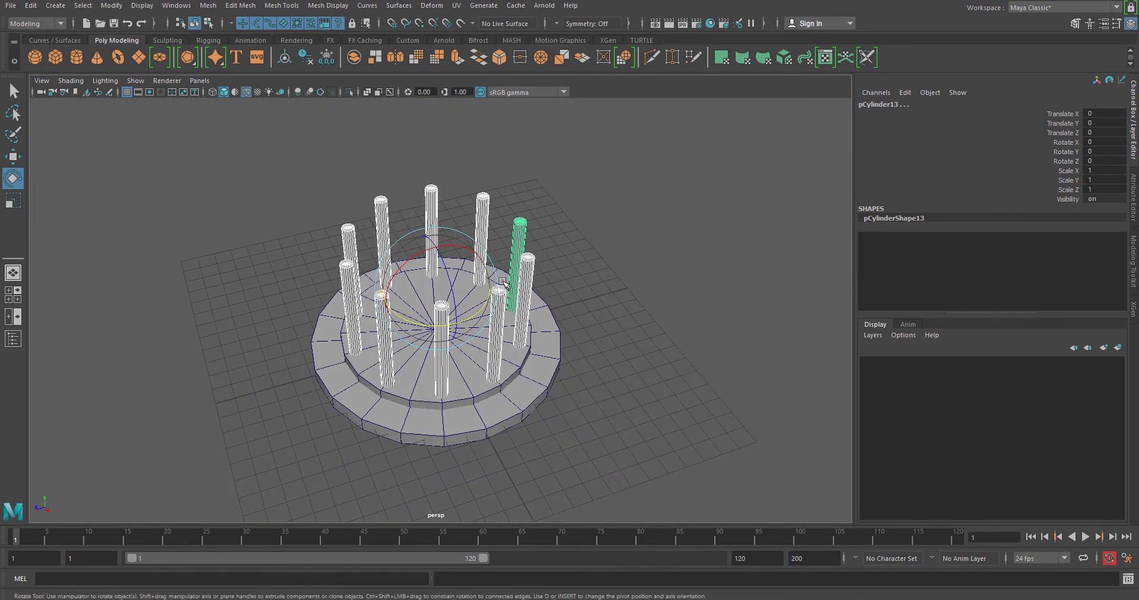
left_click(688, 269)
left_click_drag(523, 374, 500, 340, "alt")
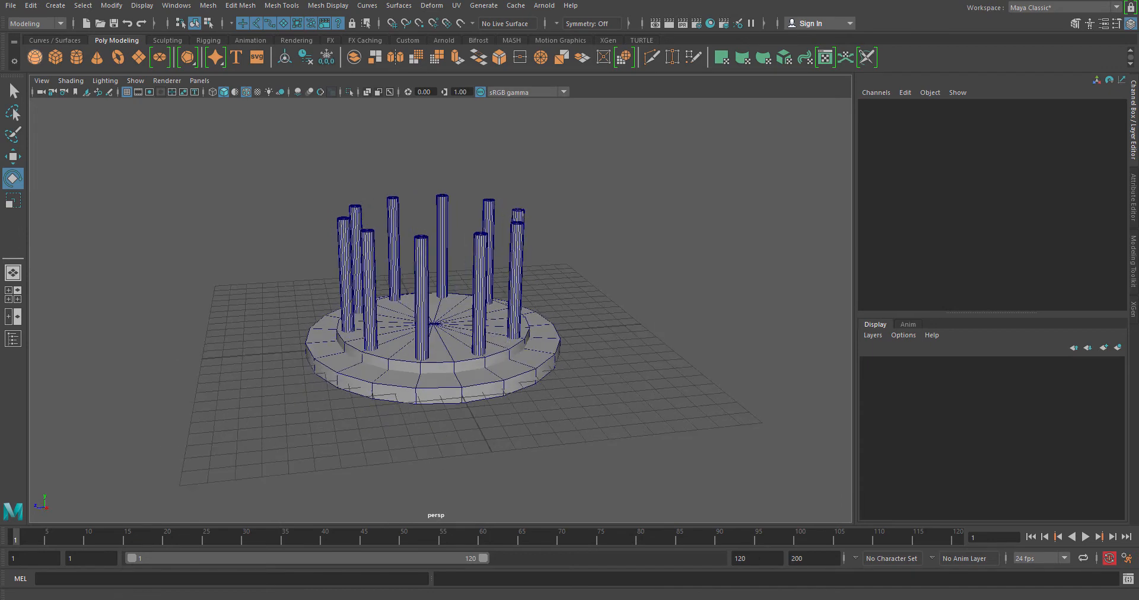
left_click(31, 5)
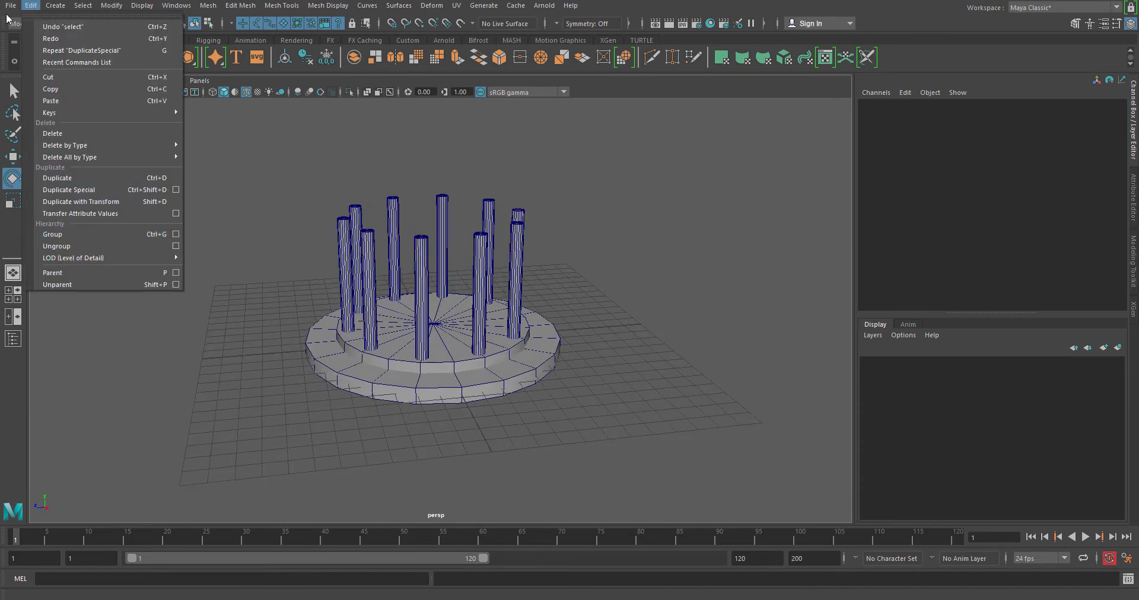
left_click(30, 5)
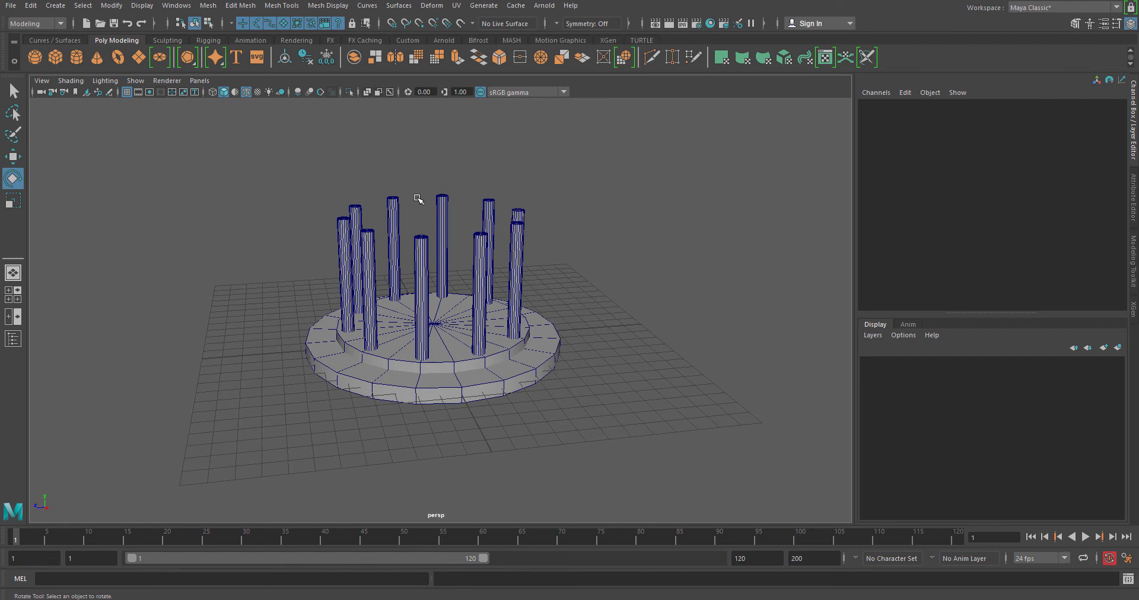
left_click_drag(433, 356, 407, 224, "alt")
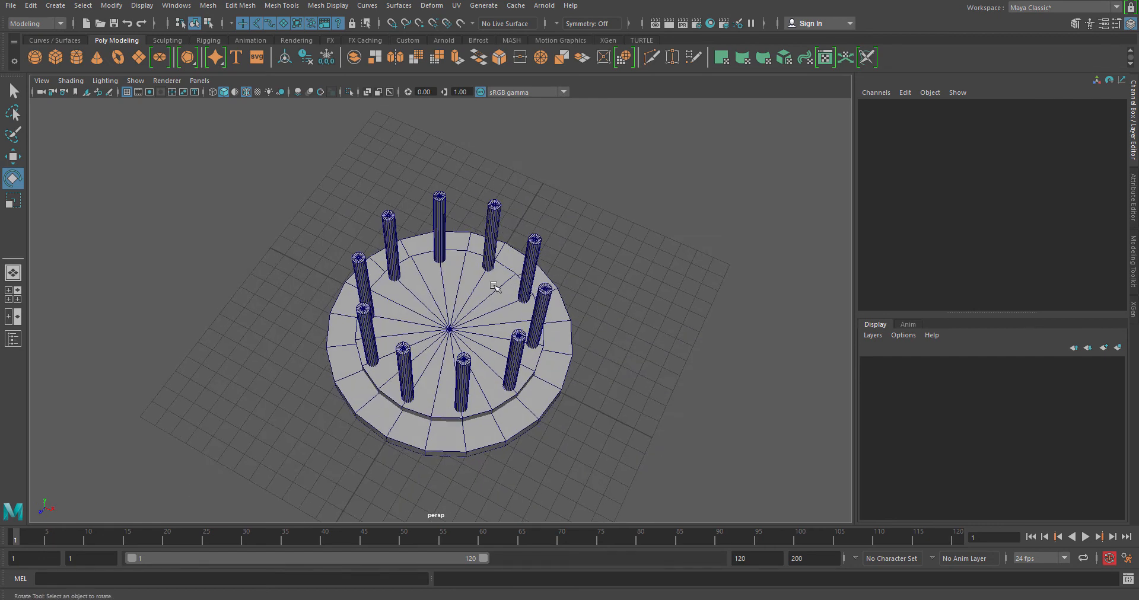
left_click_drag(493, 286, 603, 279, "alt")
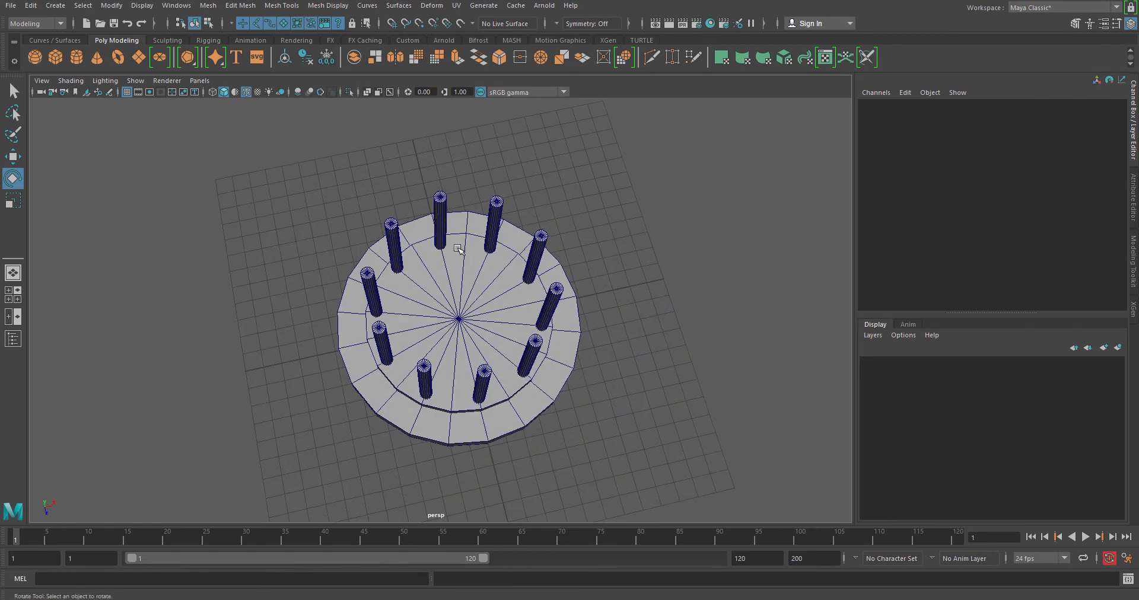
left_click_drag(459, 249, 558, 306, "alt")
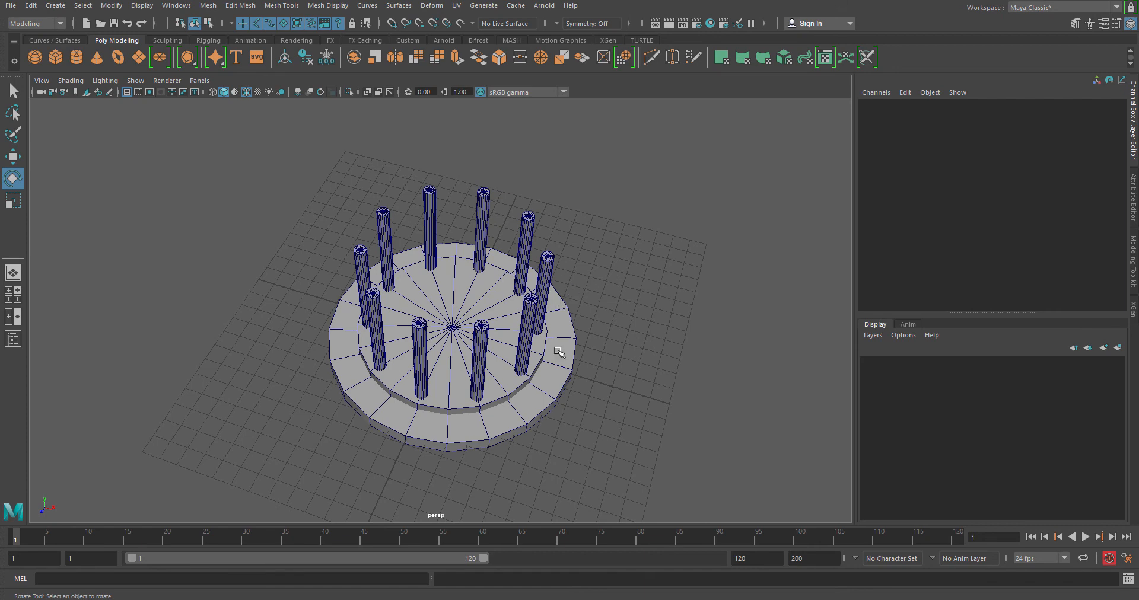
mouse_move(555, 347)
left_mouse_down("alt")
mouse_move(647, 348)
mouse_move(565, 337)
left_mouse_up("alt")
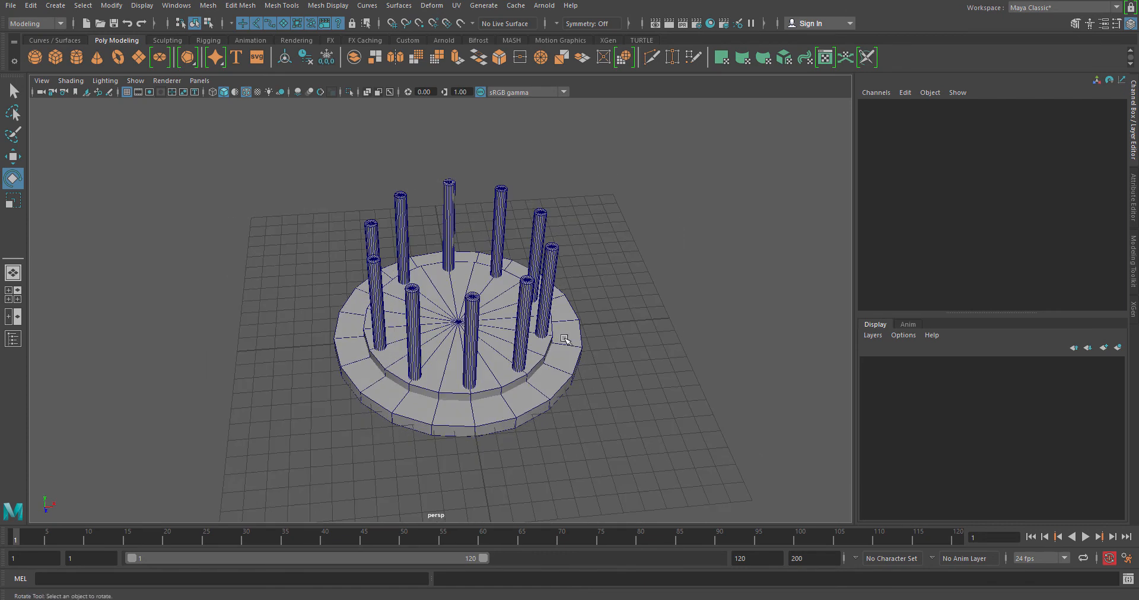
Step: Reopen the Duplicate Special options and review the Y rotation and number of copies
left_click(31, 6)
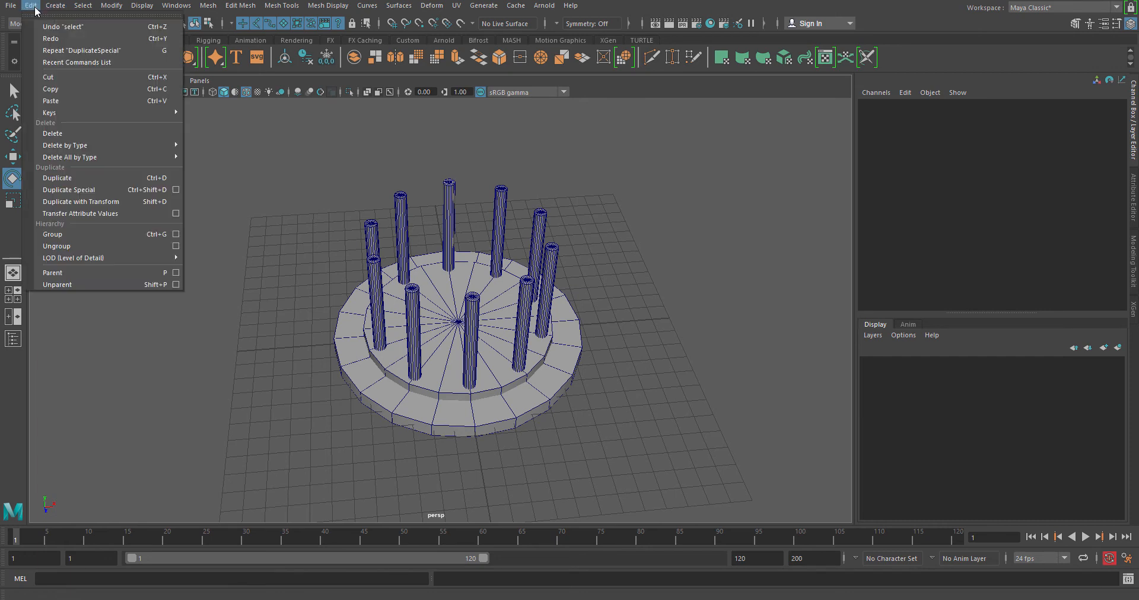
left_click(176, 190)
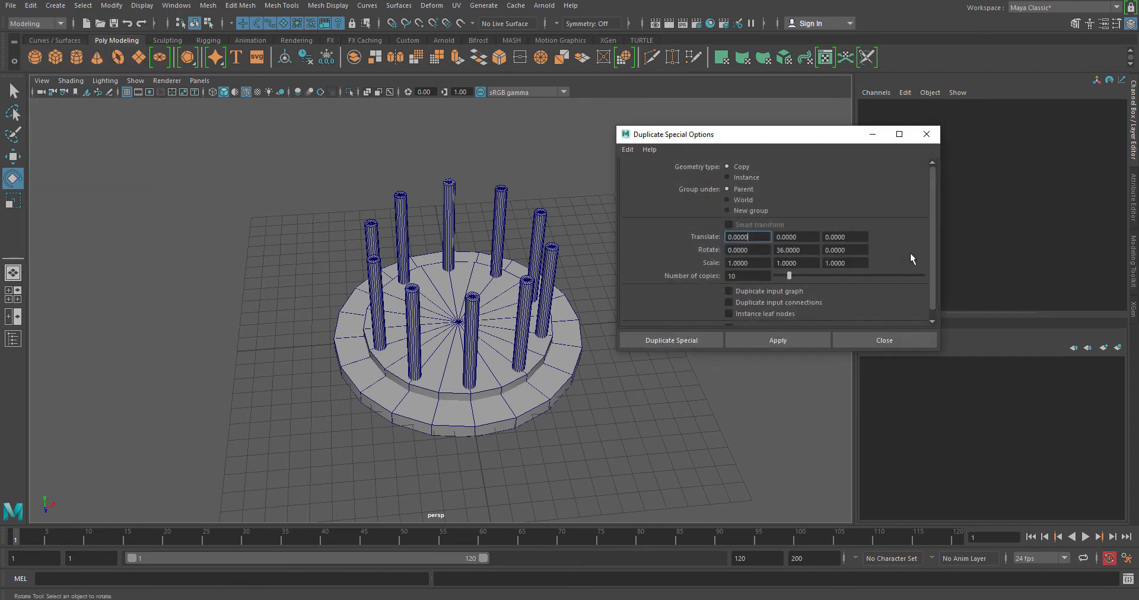
left_click(795, 250)
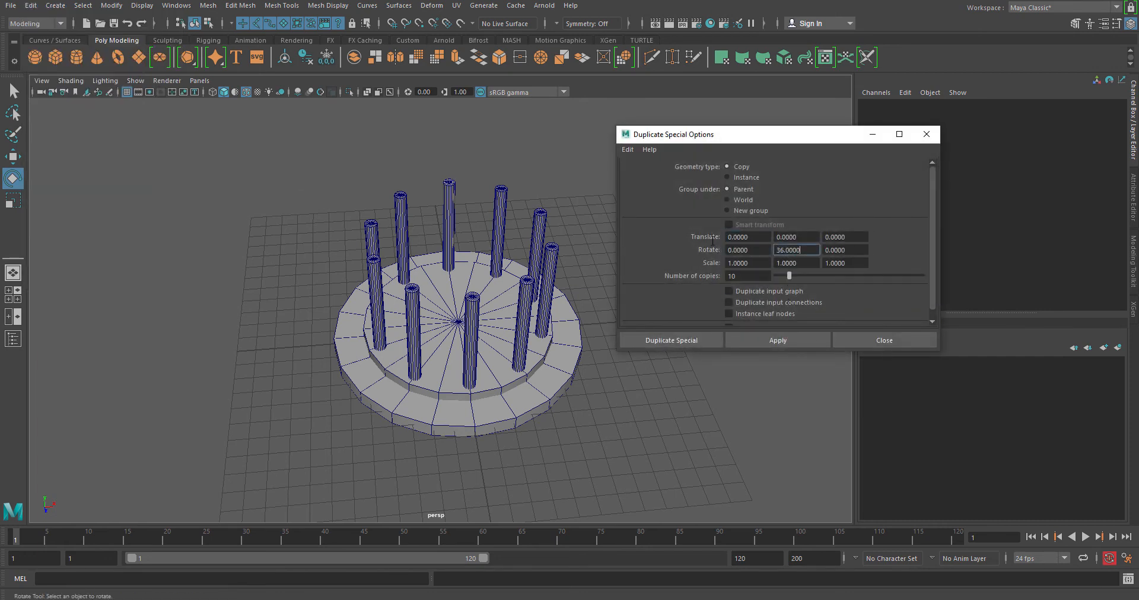
double_click(744, 276)
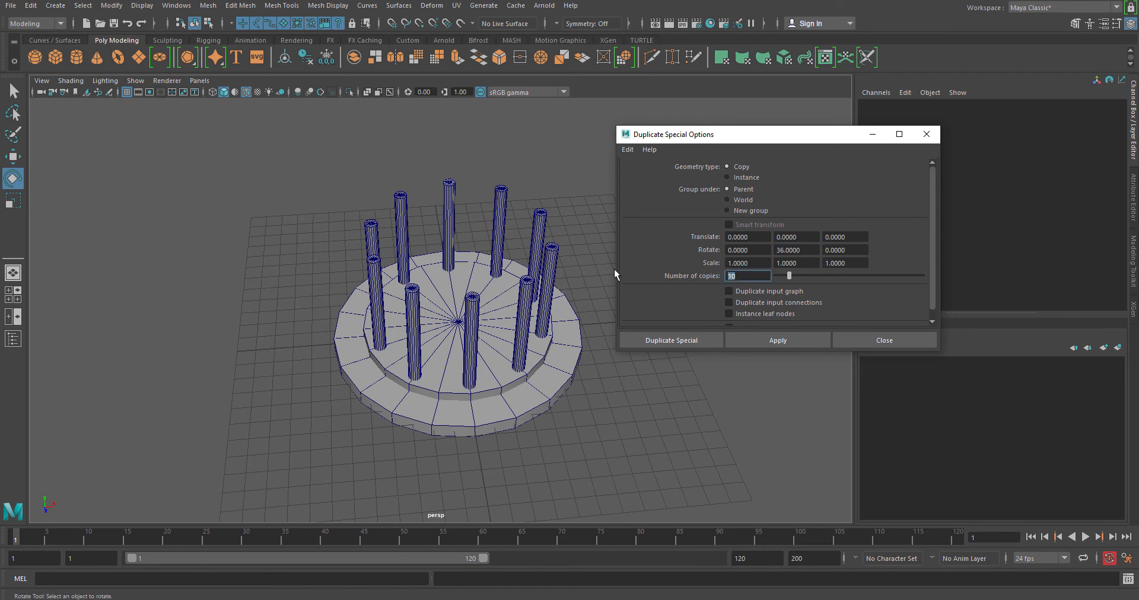
left_click(806, 251)
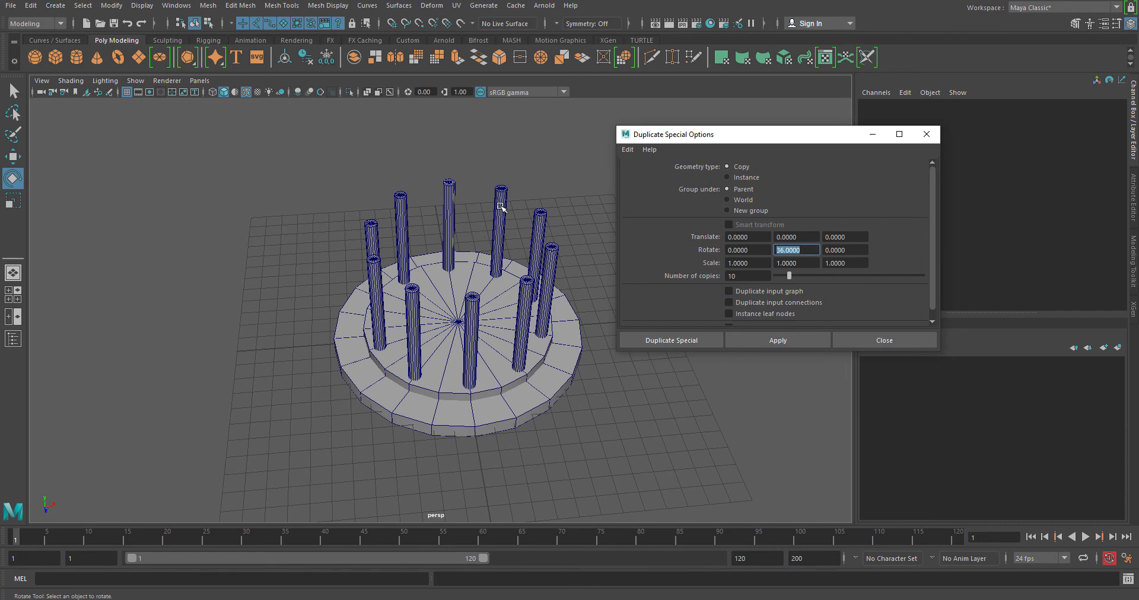
Step: Delete all the posts except one at the back of the ring, keeping both discs
left_click_drag(323, 180, 576, 296)
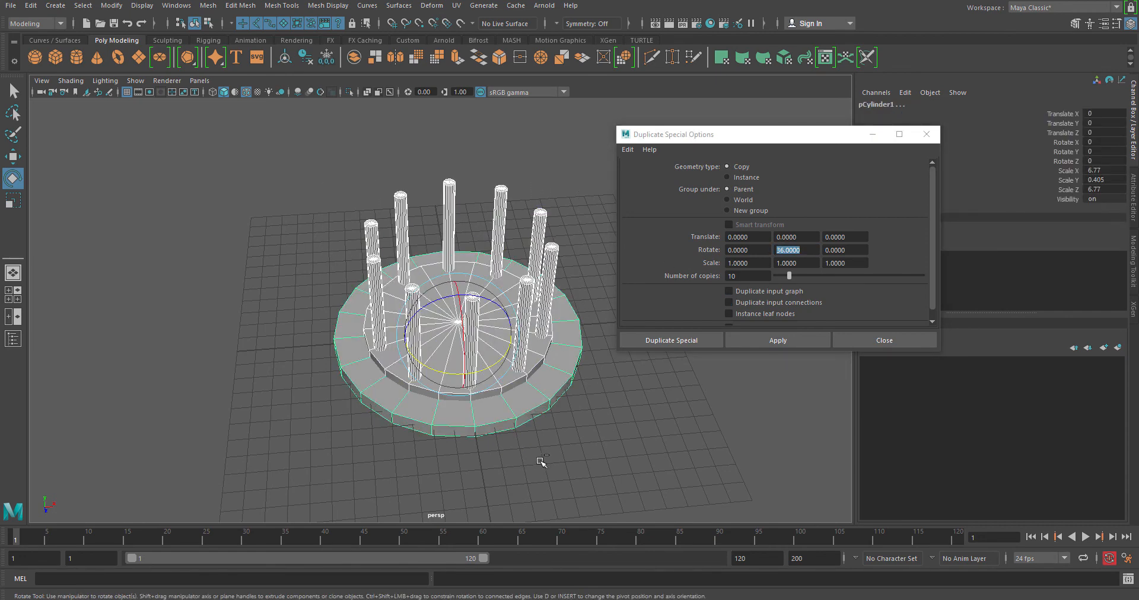
left_click(402, 202)
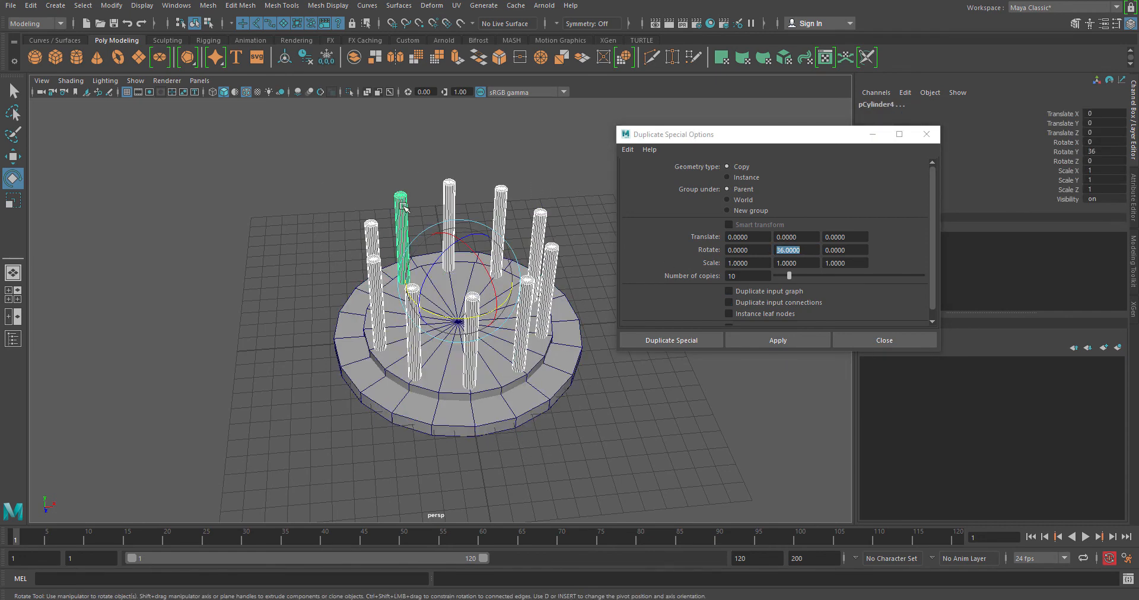
left_click(403, 205, "shift")
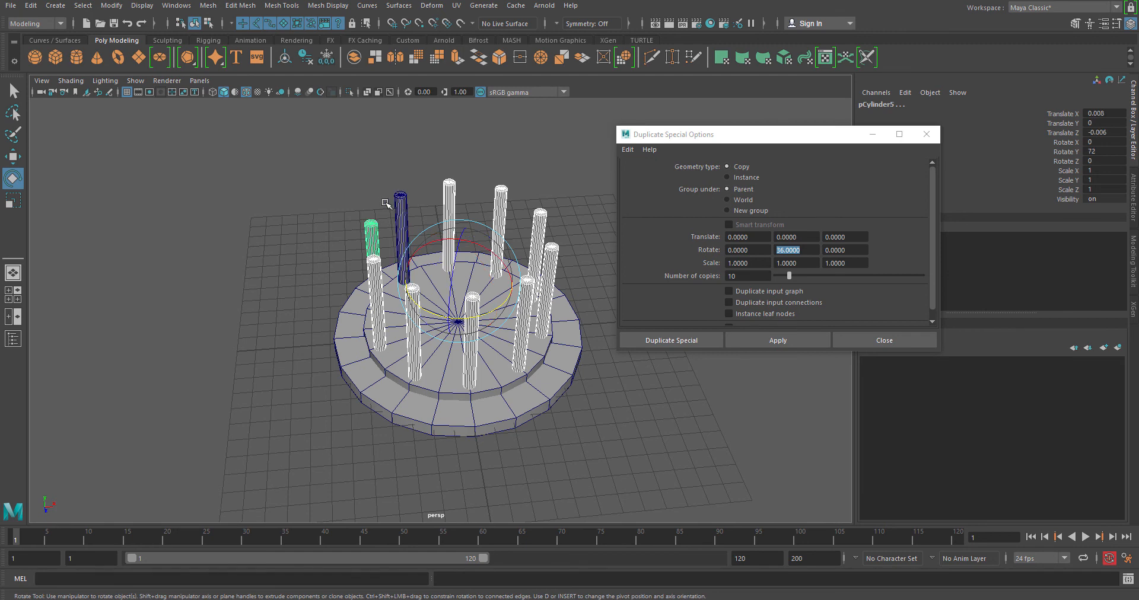
key("Delete")
Step: Duplicate the remaining post around the disc centre with 20 copies and a Y rotation of 18, and clear the selection
left_click(401, 212)
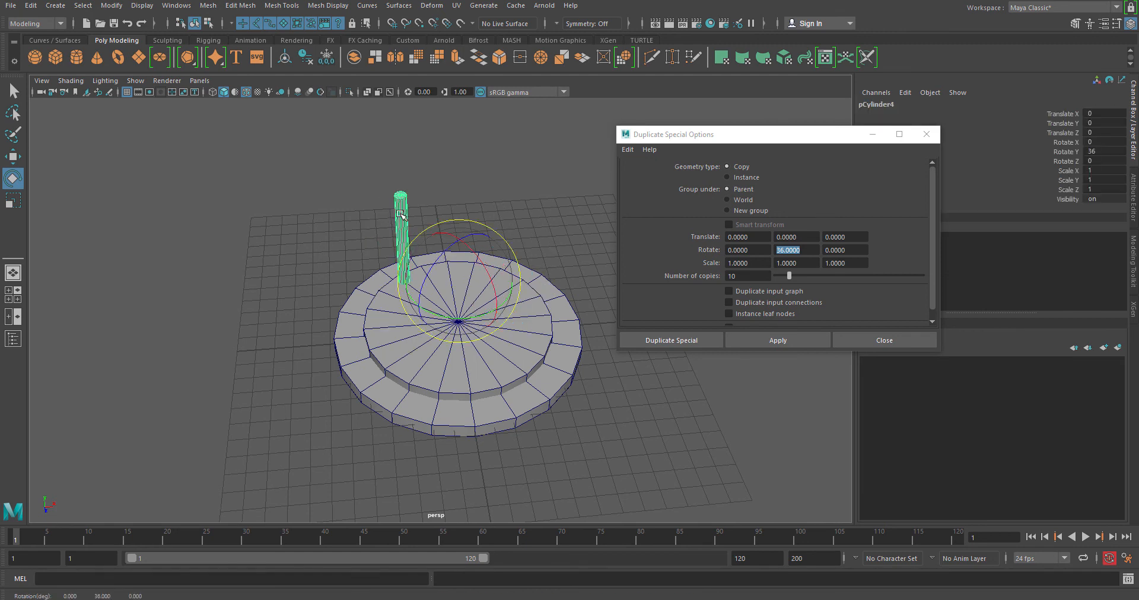
double_click(756, 277)
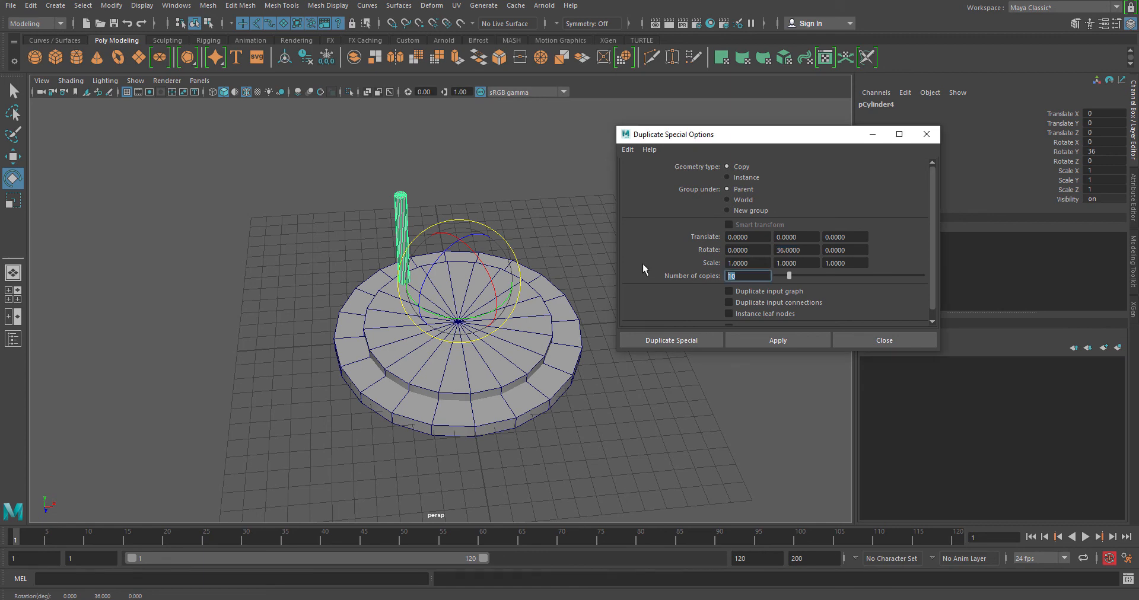
type("20")
double_click(809, 251)
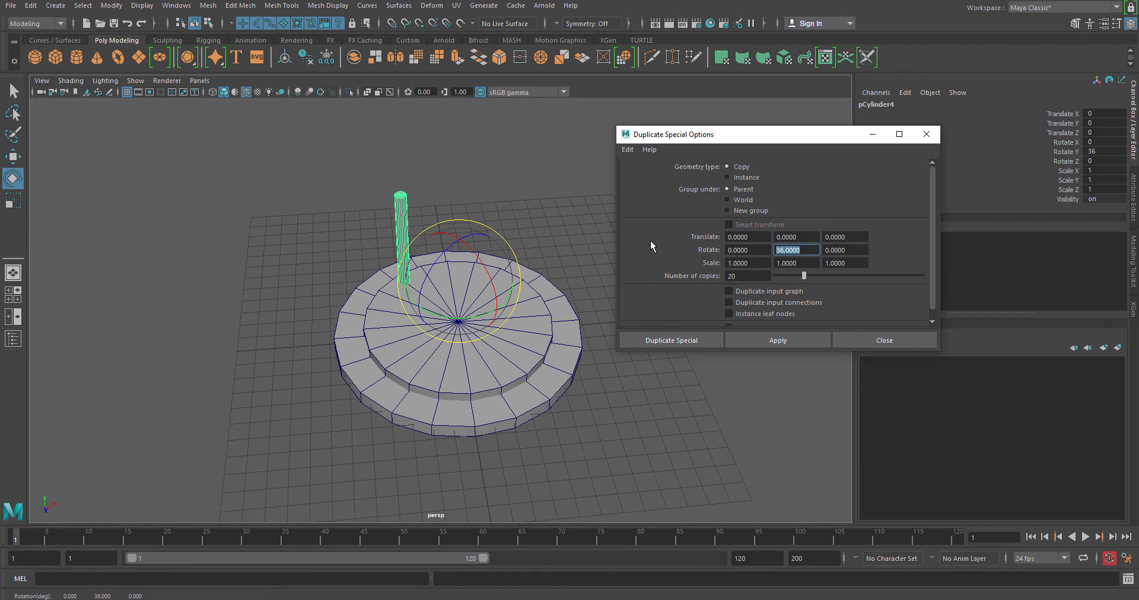
type("18")
key("Return")
left_click(685, 341)
left_click_drag(589, 261, 484, 274, "alt")
left_click(596, 183)
left_click_drag(600, 332, 497, 269, "alt")
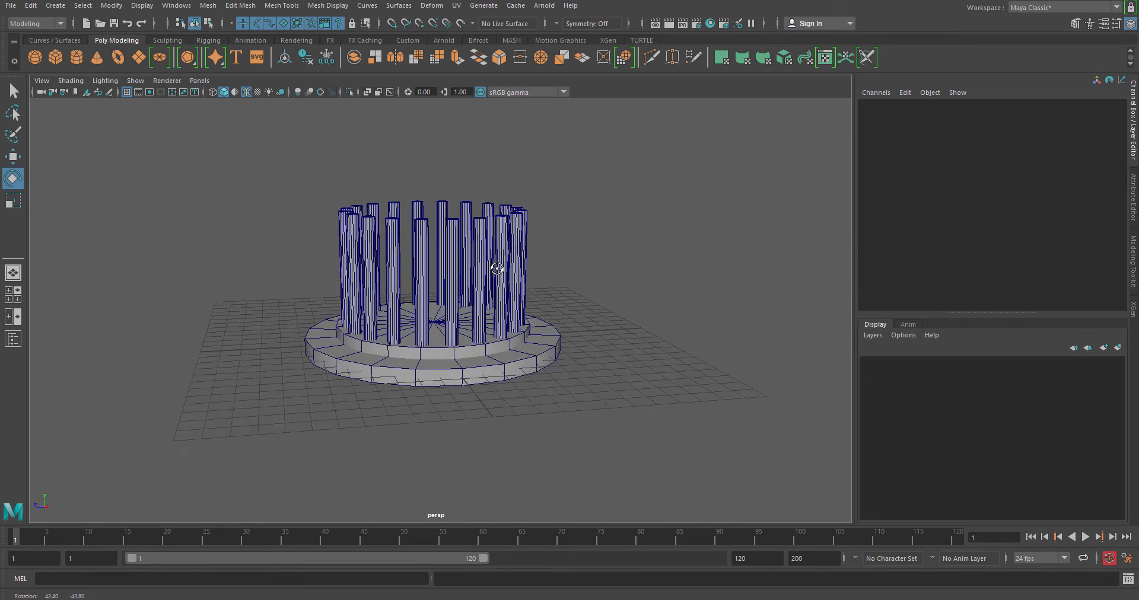
Step: Undo the 20-copy duplication and the deletion before it, bringing back the earlier, wider-spaced ring of posts on the discs
key("ctrl+z")
key("ctrl+z")
key("ctrl+z")
key("ctrl+z")
key("ctrl+z")
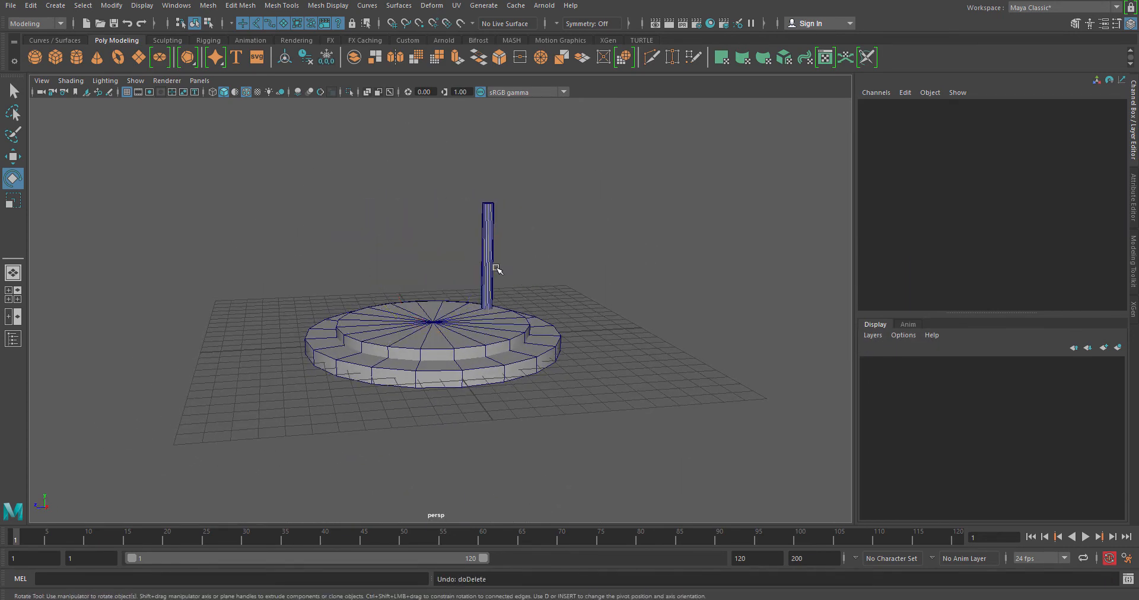
left_click_drag(497, 269, 569, 320, "alt")
left_click(581, 324)
left_click_drag(501, 341, 466, 410, "alt")
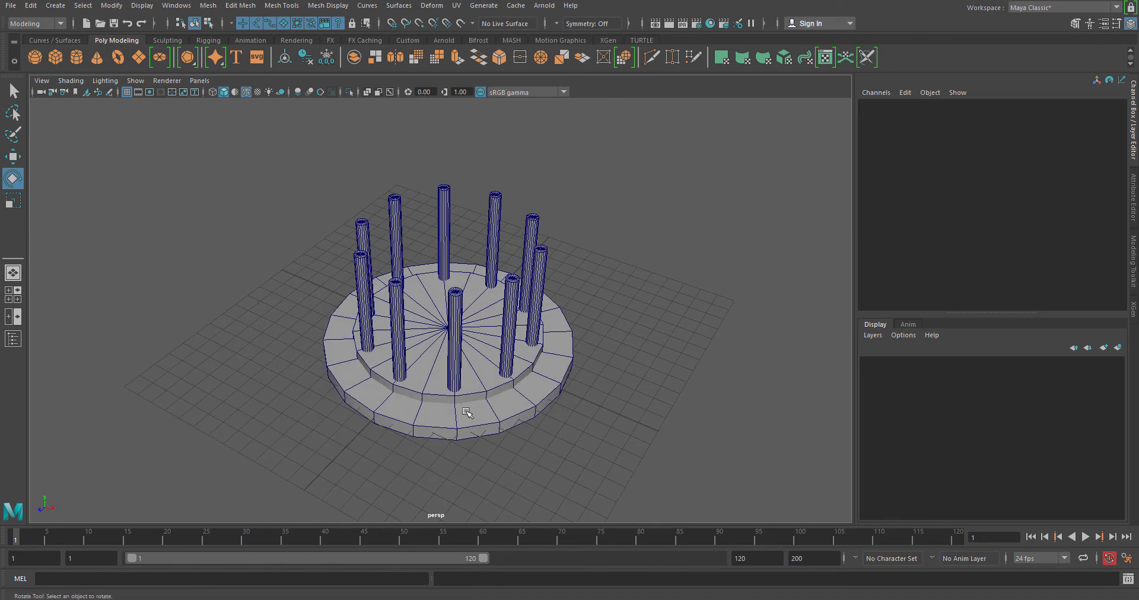
Step: Duplicate the smaller upper disc, raise the copy onto the post tops at Translate Y about 6.9, and clear the selection
left_click(474, 394)
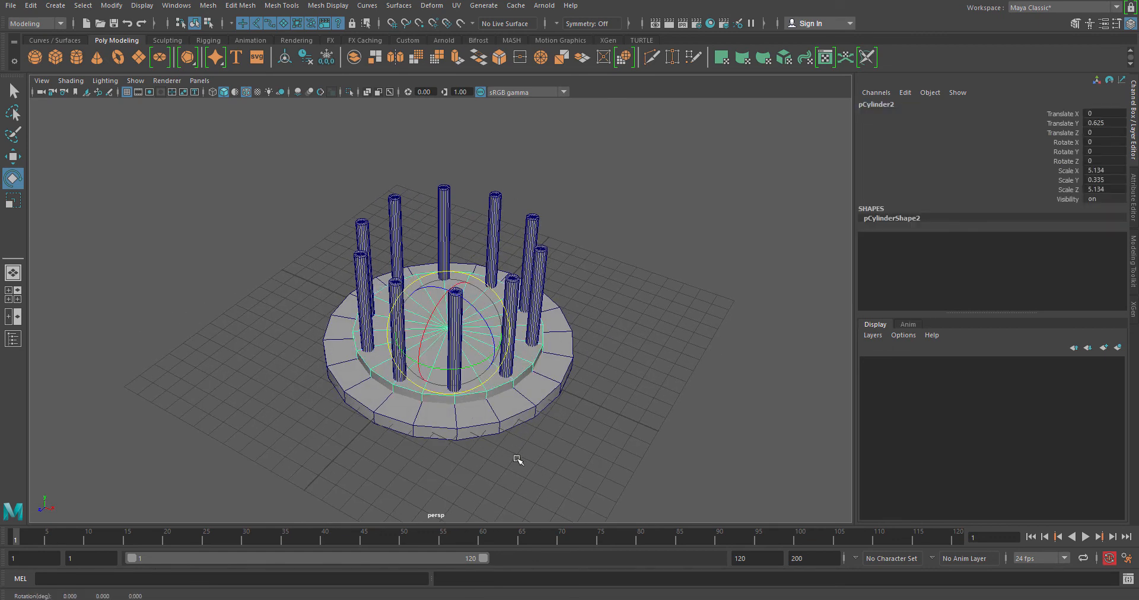
left_click_drag(516, 460, 473, 440, "alt")
key("w")
key("space")
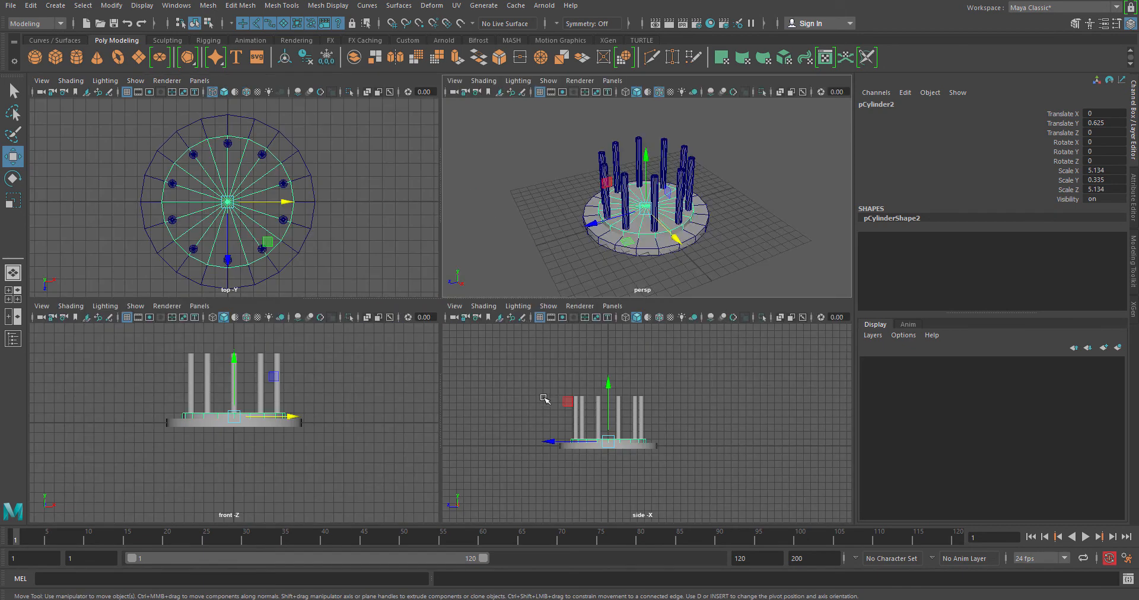
key("space")
key("ctrl+d")
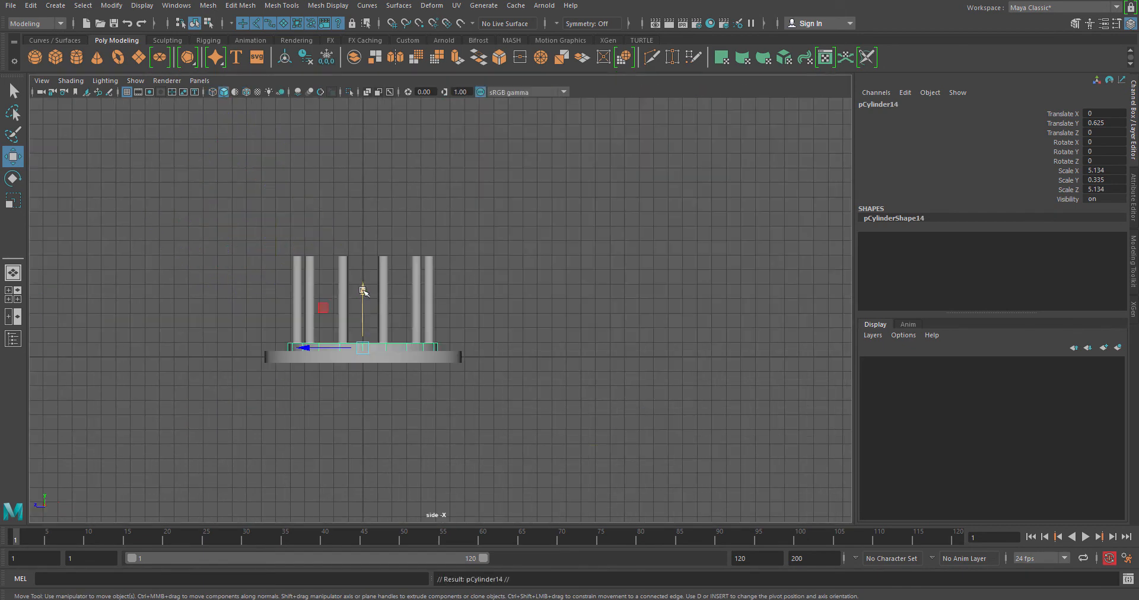
left_click_drag(363, 292, 364, 199)
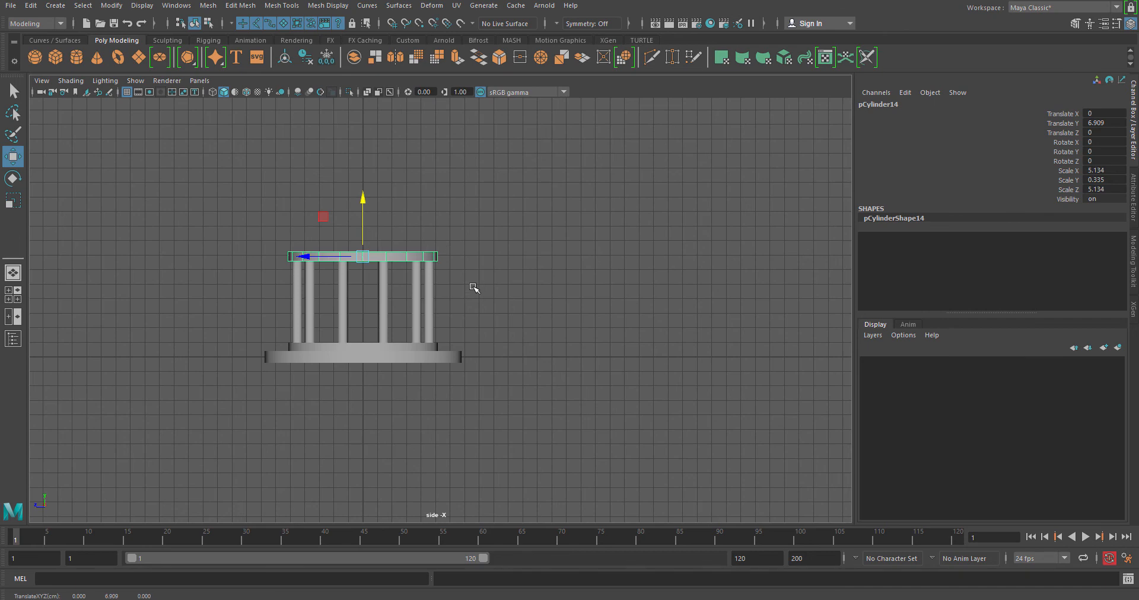
left_click(493, 315)
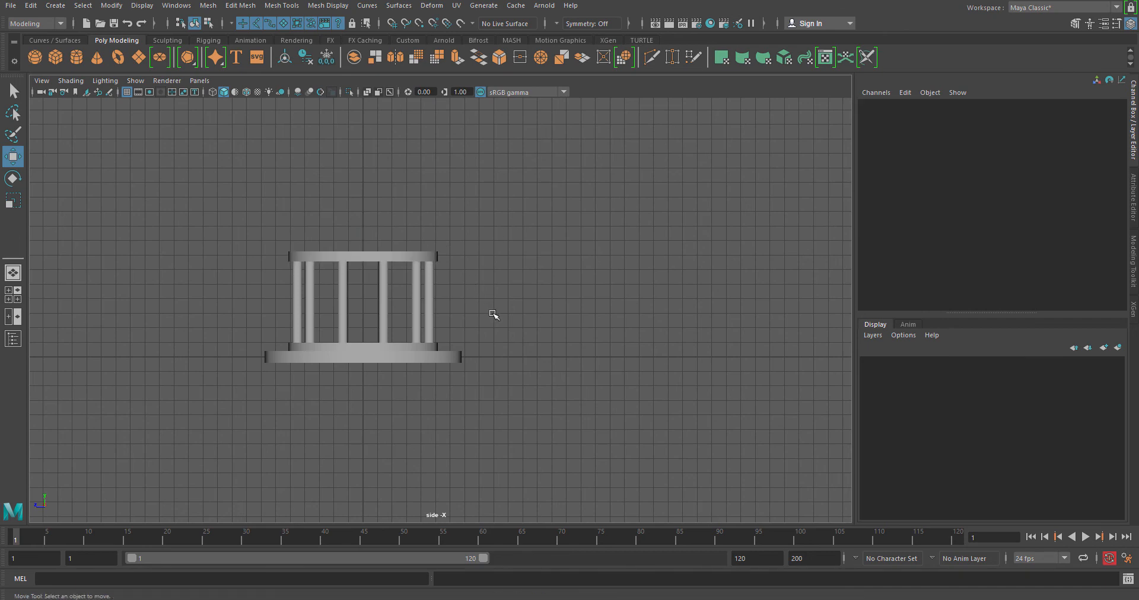
Step: Examine the capped structure in the four-view layout and from several perspective angles, and turn off the wireframe-on-shaded display
mouse_move(493, 315)
left_mouse_down("alt")
mouse_move(509, 307)
mouse_move(486, 323)
mouse_move(493, 315)
left_mouse_up("alt")
key("space")
key("space")
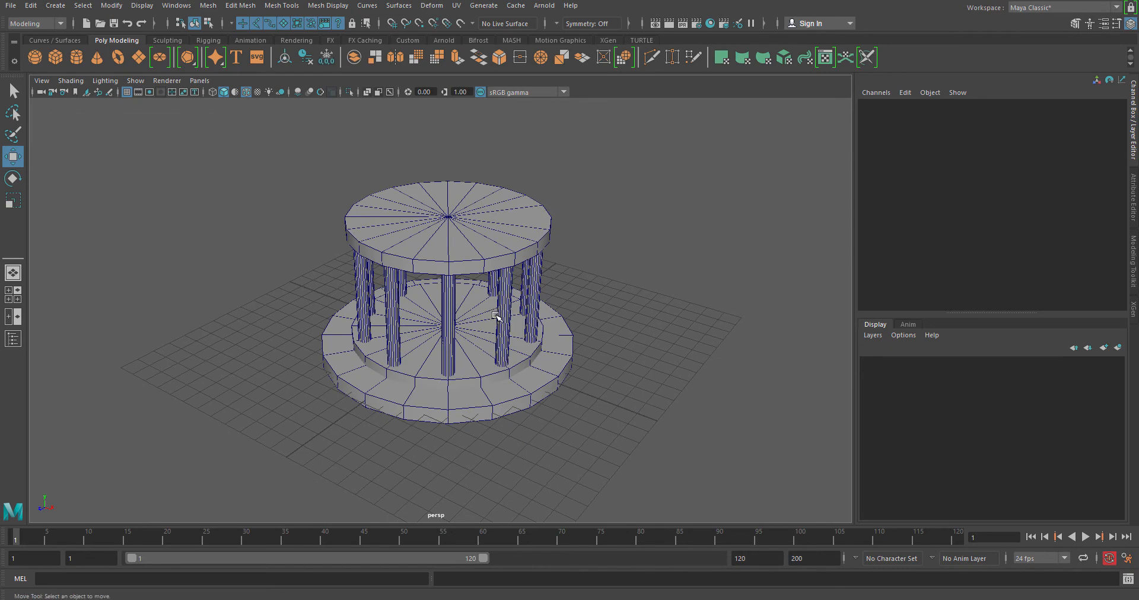
key("space")
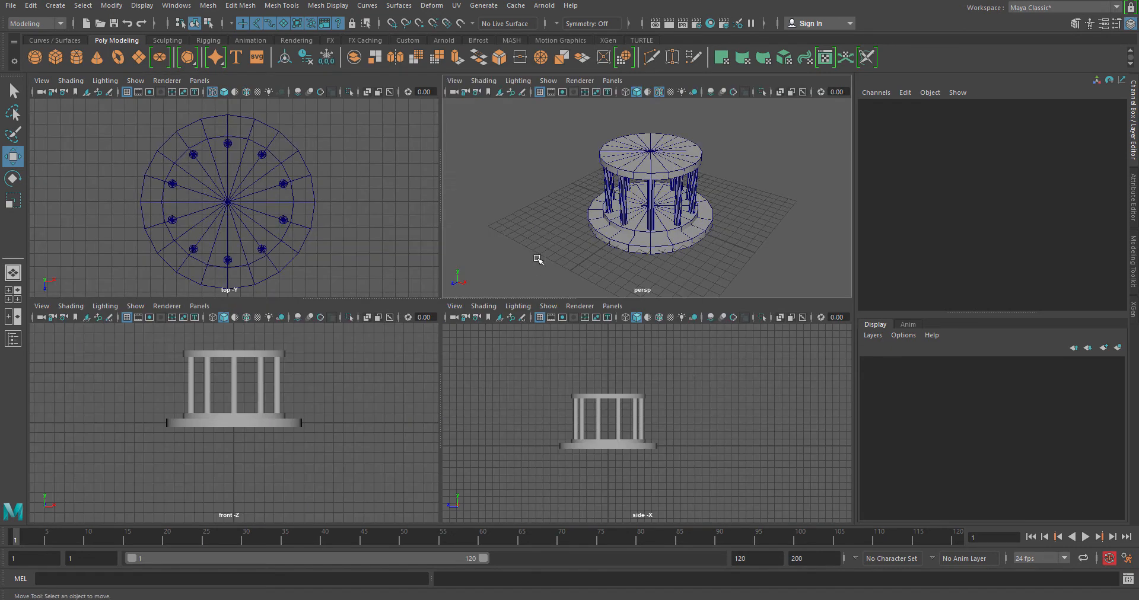
key("space")
key("space")
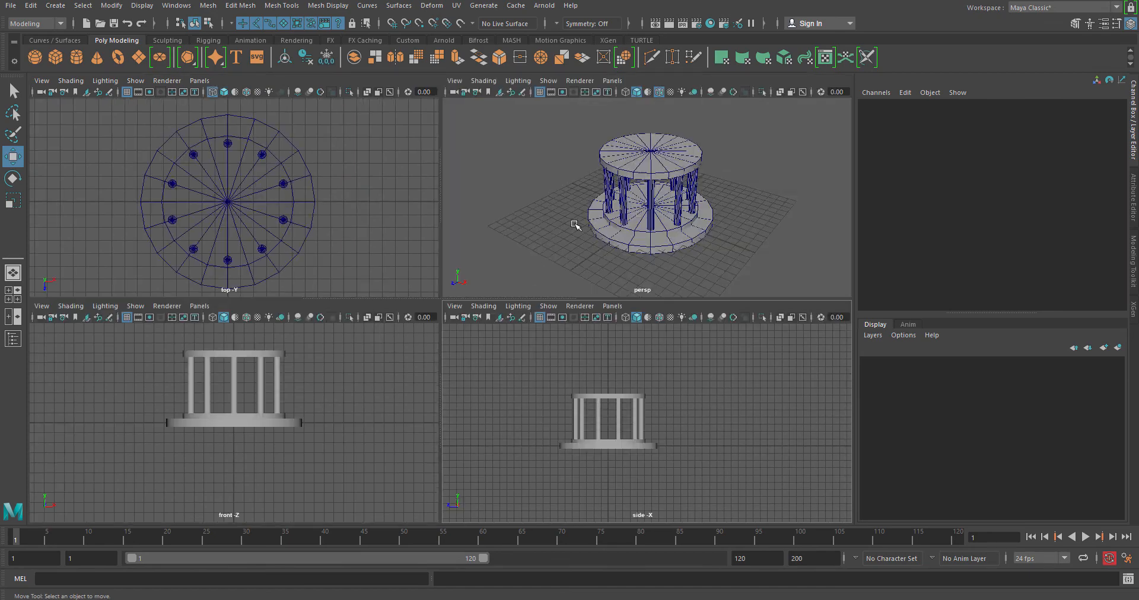
key("space")
left_click_drag(445, 356, 460, 350, "alt")
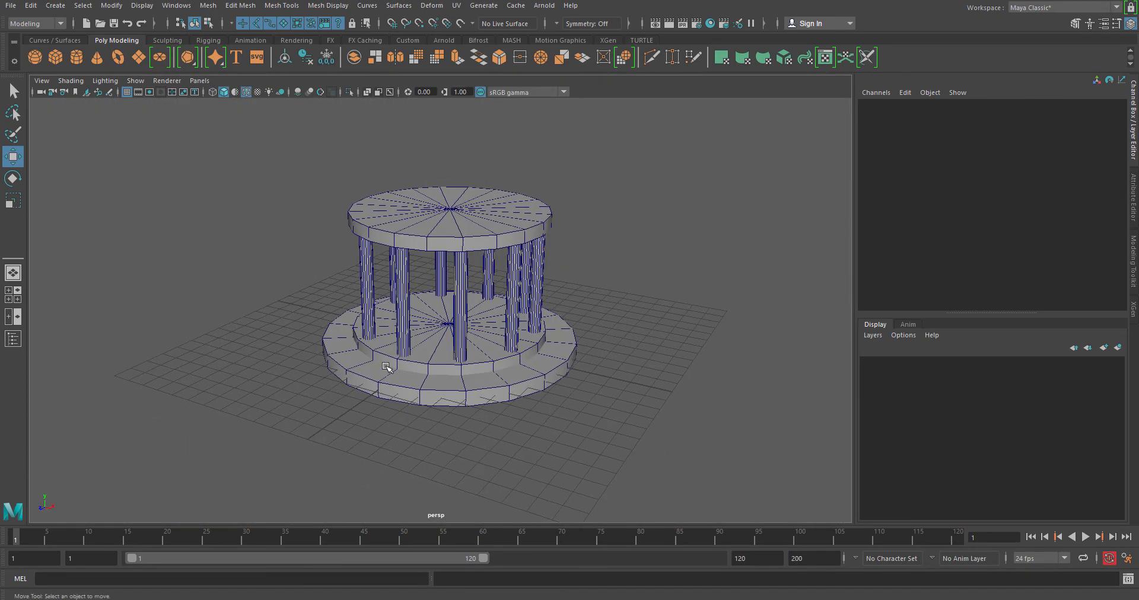
left_click_drag(388, 367, 329, 368, "alt")
left_click(556, 360)
left_click_drag(558, 406, 596, 414, "alt")
left_click(477, 404)
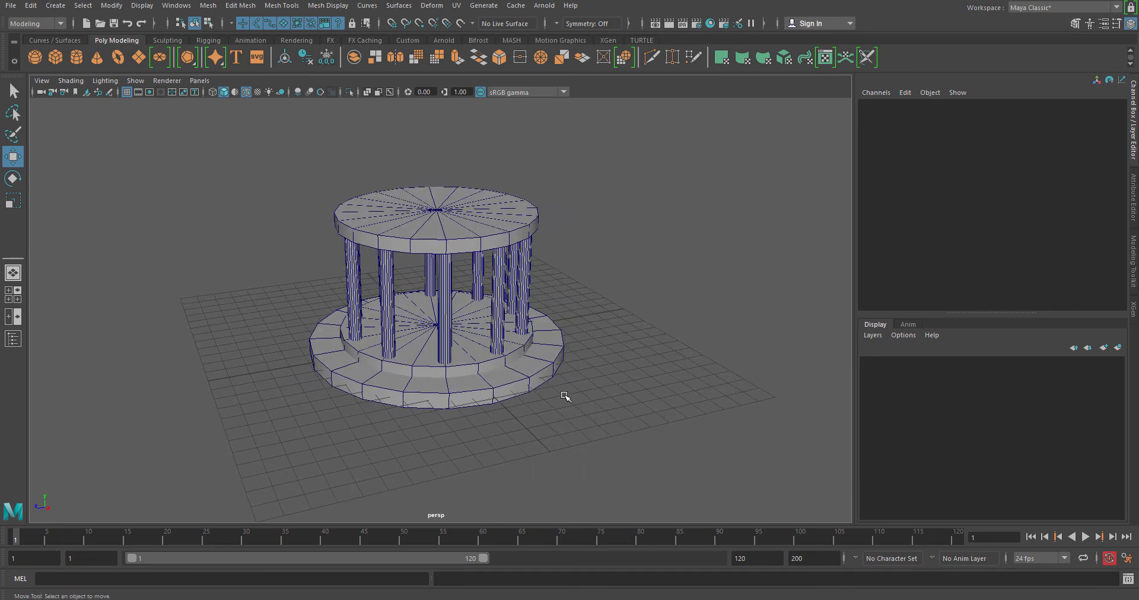
left_click(245, 92)
mouse_move(569, 324)
left_mouse_down("alt")
mouse_move(546, 318)
mouse_move(603, 333)
mouse_move(632, 323)
mouse_move(564, 305)
mouse_move(599, 368)
mouse_move(546, 332)
left_mouse_up("alt")
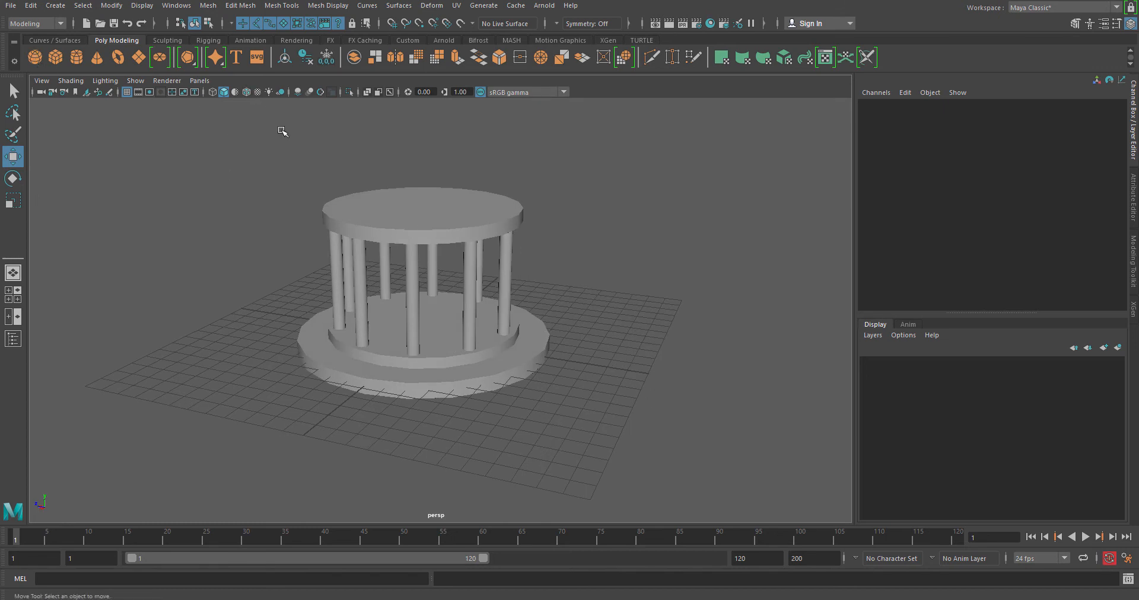
Step: Create a polygon sphere and raise it onto the top disc in the front view, at Translate Y about 7.8
left_click(35, 56)
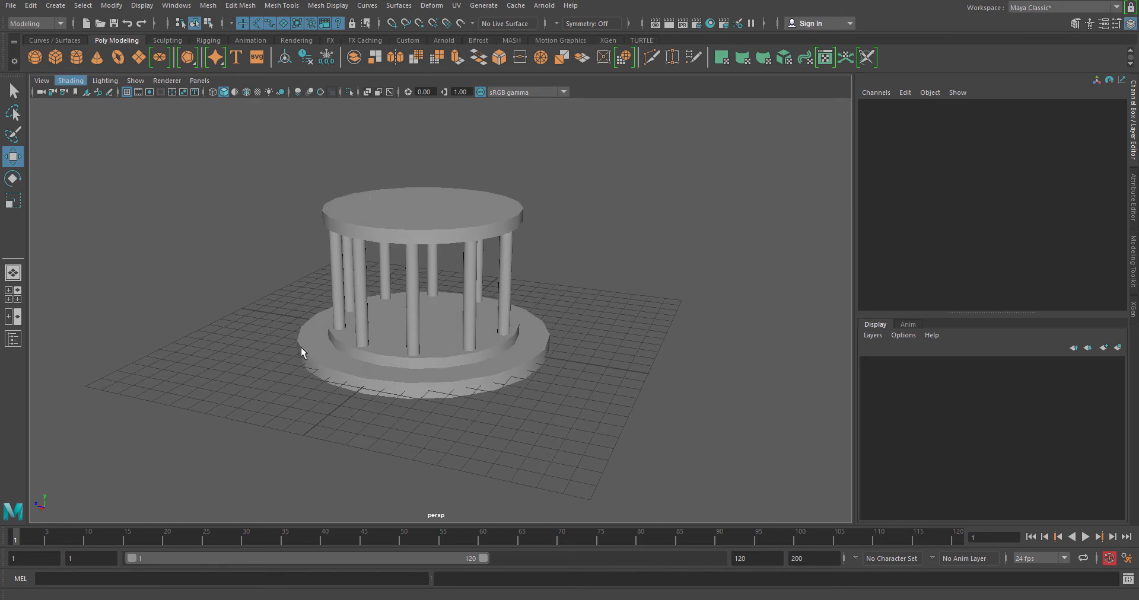
left_click_drag(355, 394, 385, 402, "alt")
key("space")
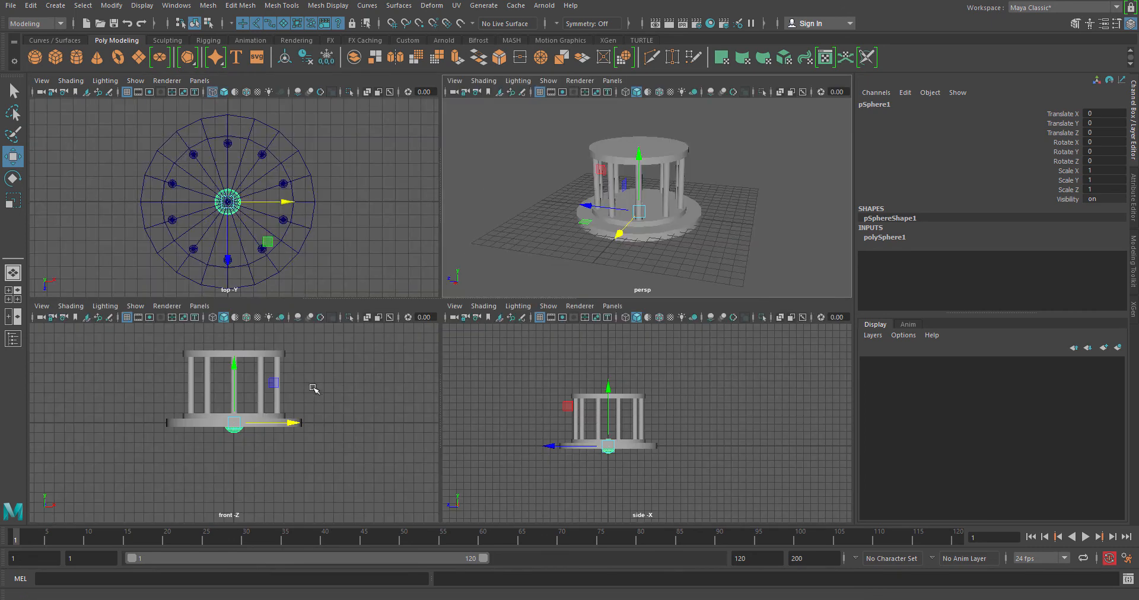
key("space")
left_click_drag(440, 261, 442, 102)
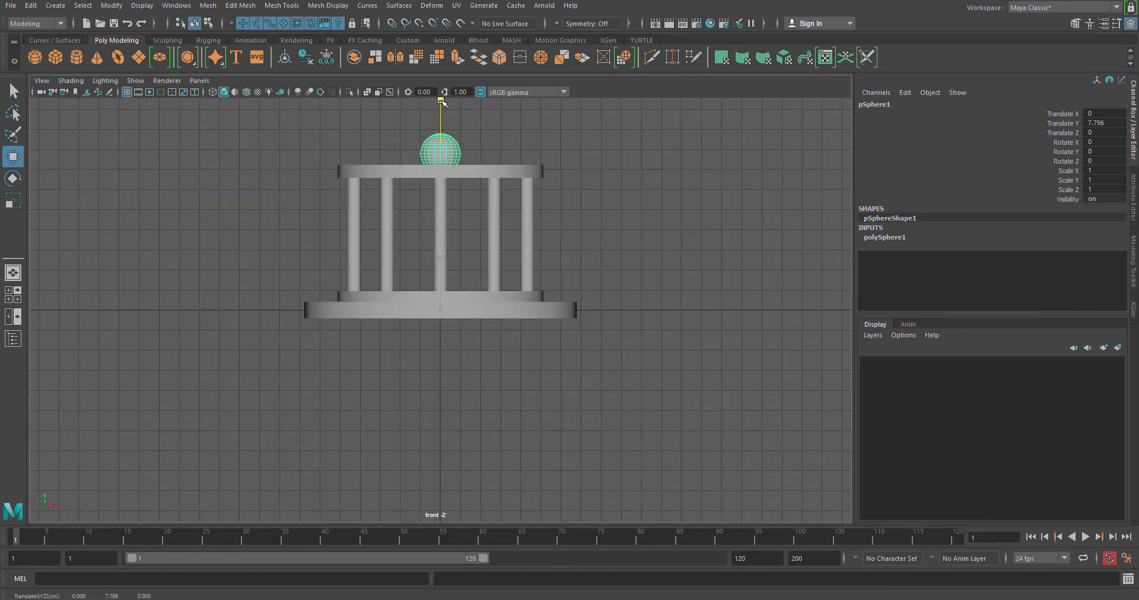
Step: Scale the sphere uniformly to about 4.84 so it nearly matches the top disc's width, and check it in perspective
key("r")
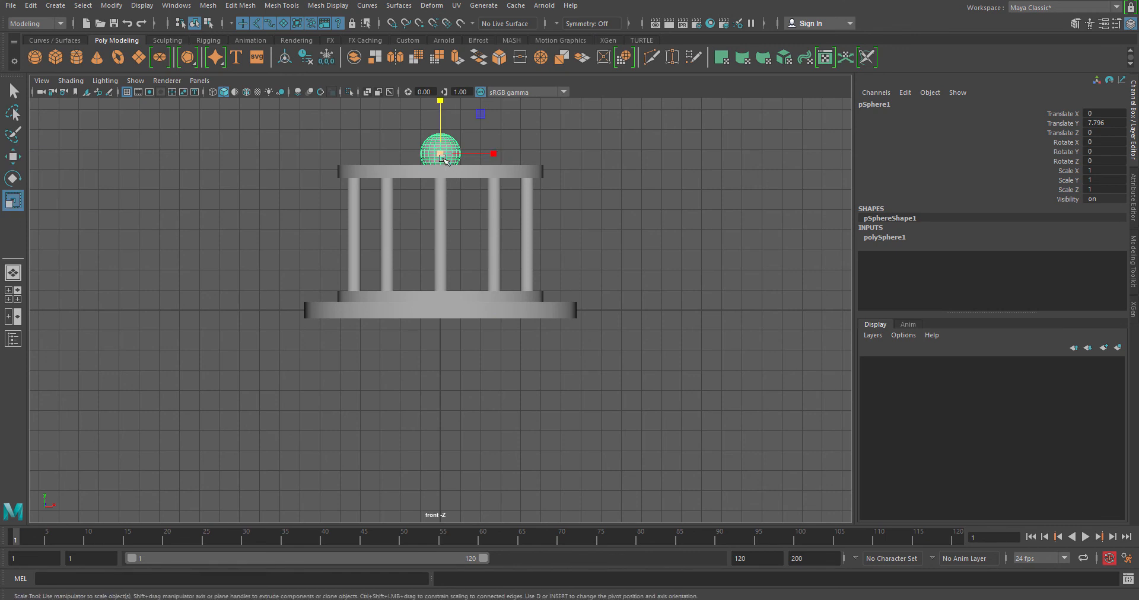
left_click_drag(440, 153, 574, 120)
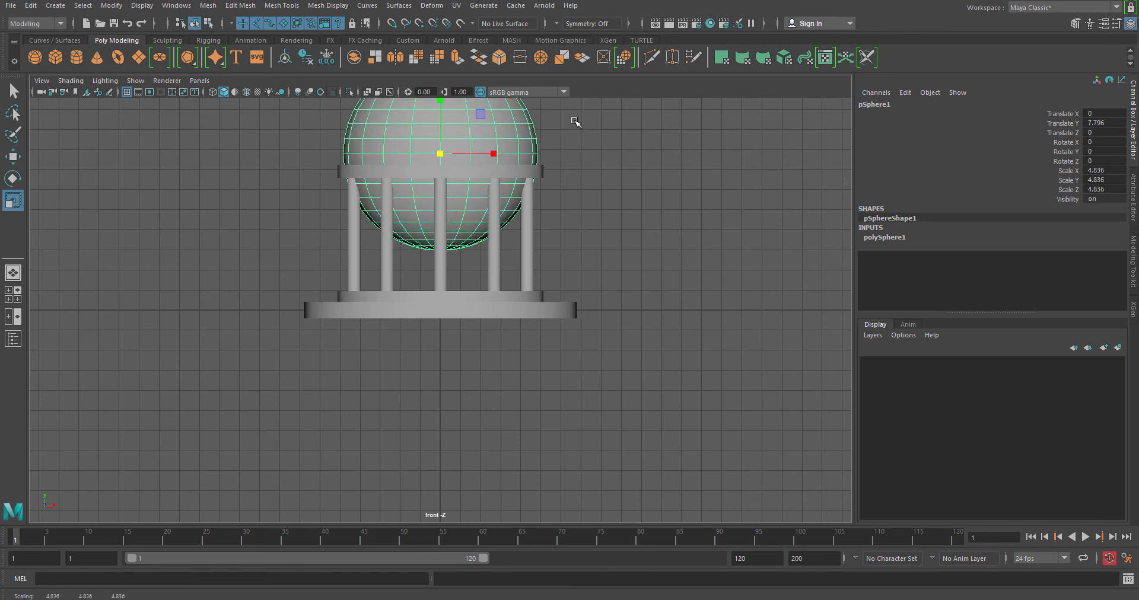
key("w")
scroll(587, 266, "down", 2)
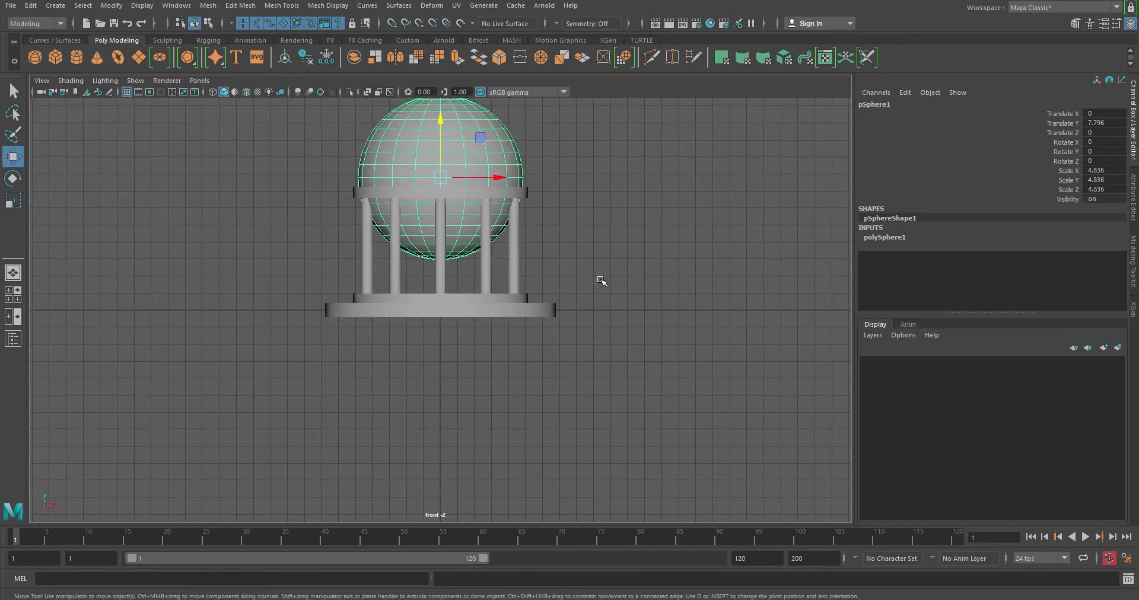
right_click_drag(728, 285, 545, 281, "alt")
middle_click_drag(545, 281, 556, 352, "alt")
left_click_drag(518, 349, 516, 356, "alt")
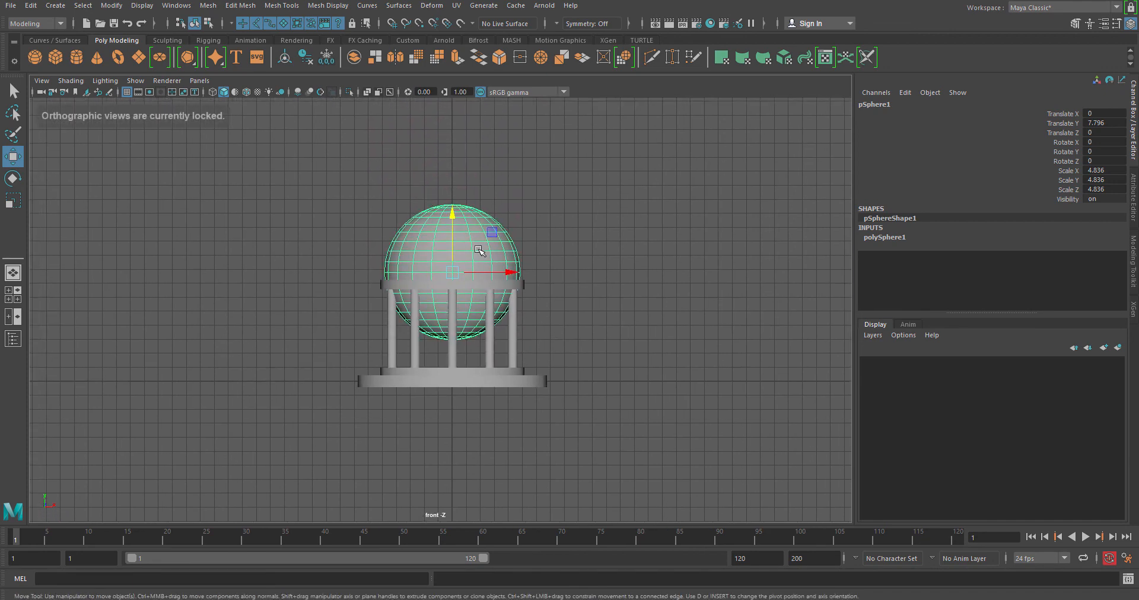
key("space")
key("space")
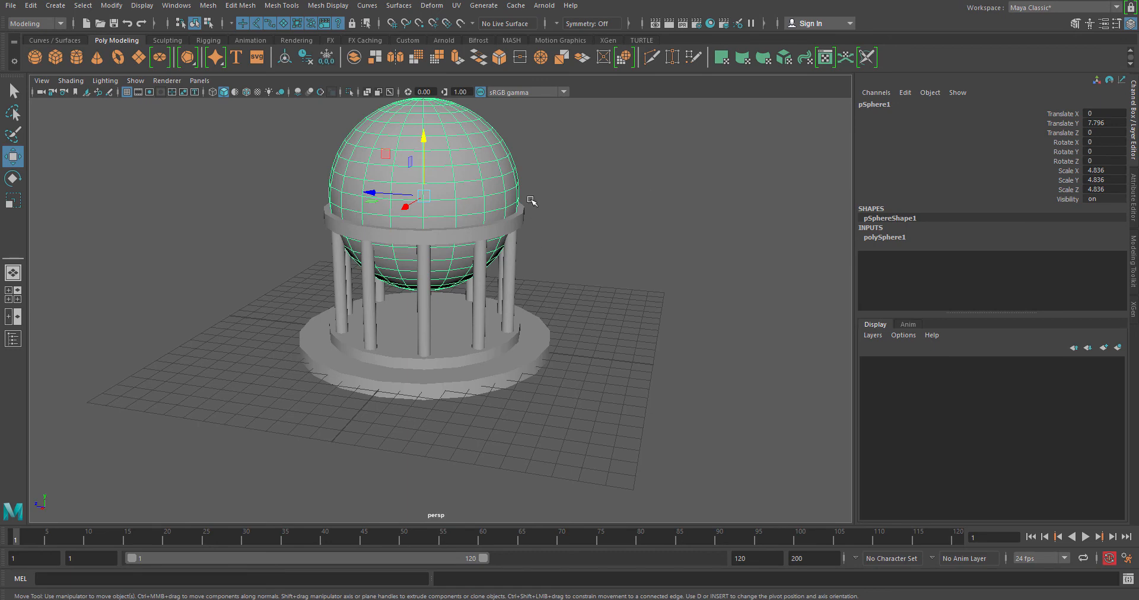
Step: Raise the sphere clear above the top disc, to Translate Y about 13.84
right_click_drag(684, 284, 533, 305, "alt")
middle_click_drag(534, 306, 545, 376, "alt")
left_click_drag(443, 237, 446, 161)
key("ctrl+z")
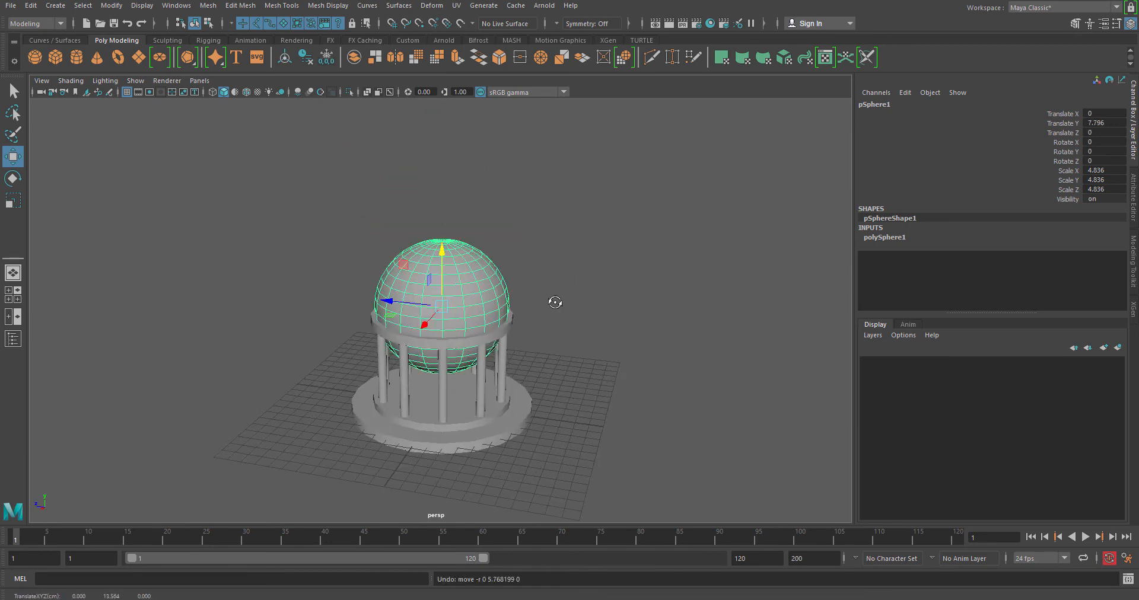
left_click_drag(554, 303, 564, 287, "alt")
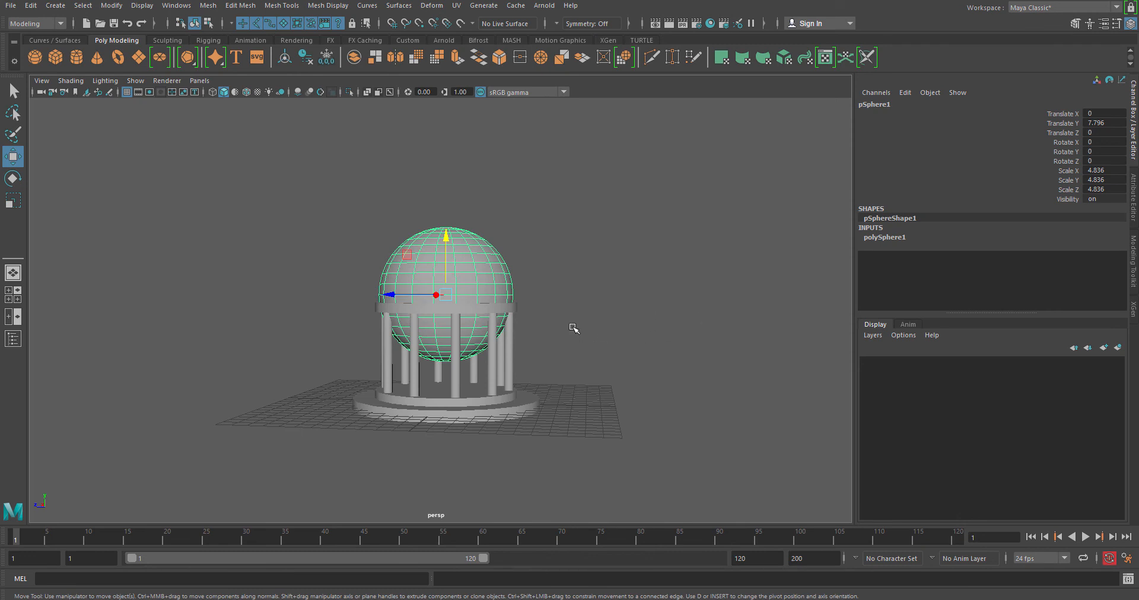
left_click_drag(446, 239, 446, 152)
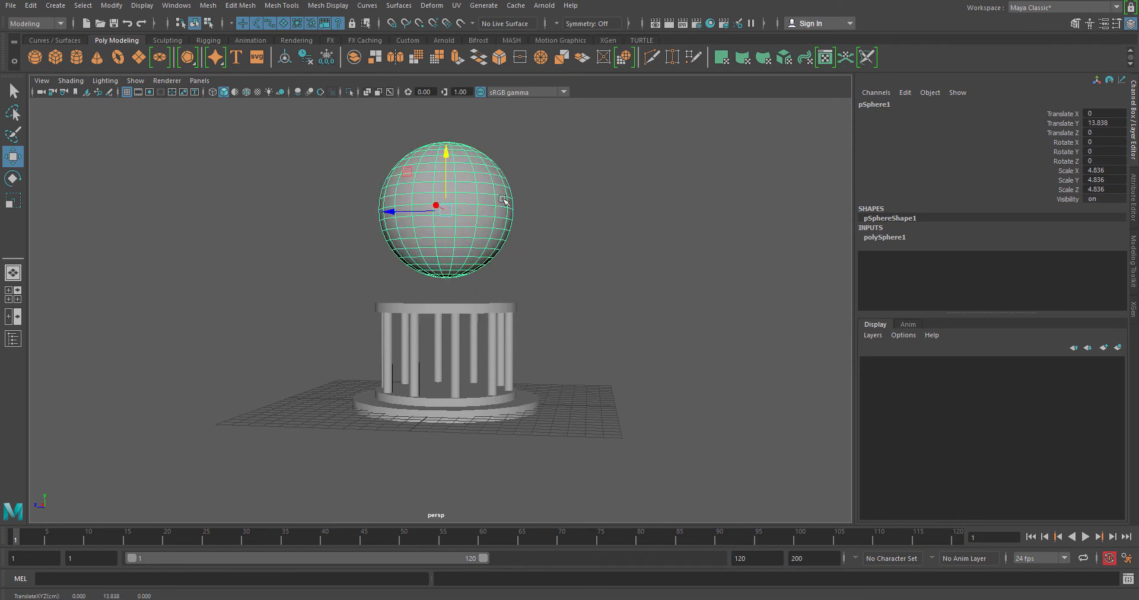
Step: Review the sphere's radius and subdivision settings in its polySphere inputs and attributes, and examine its mesh from several angles
left_click(887, 237)
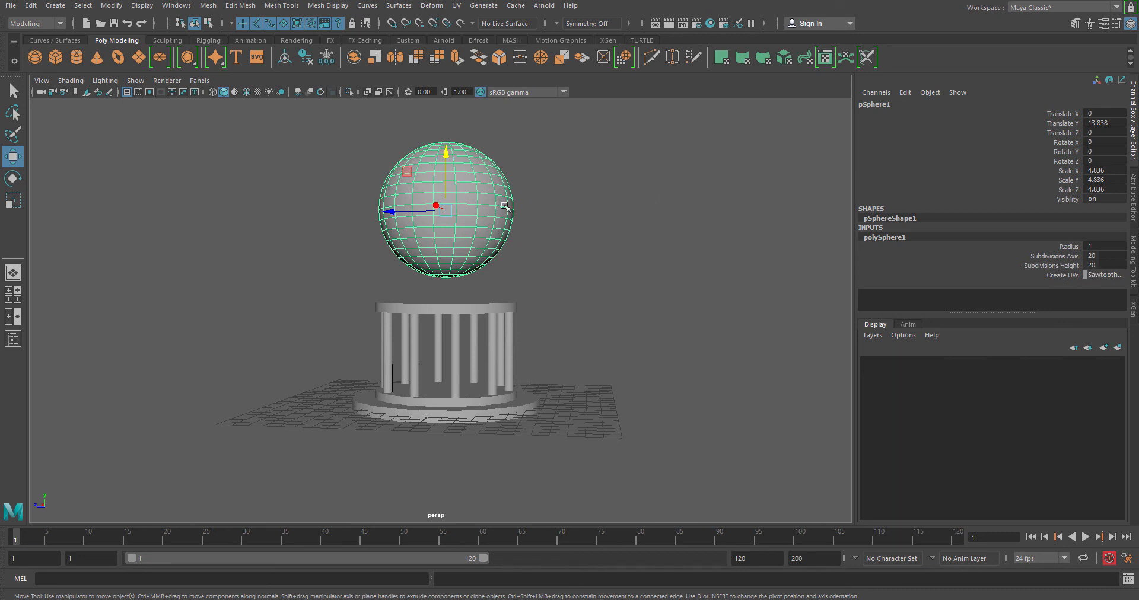
left_click_drag(541, 266, 543, 275, "alt")
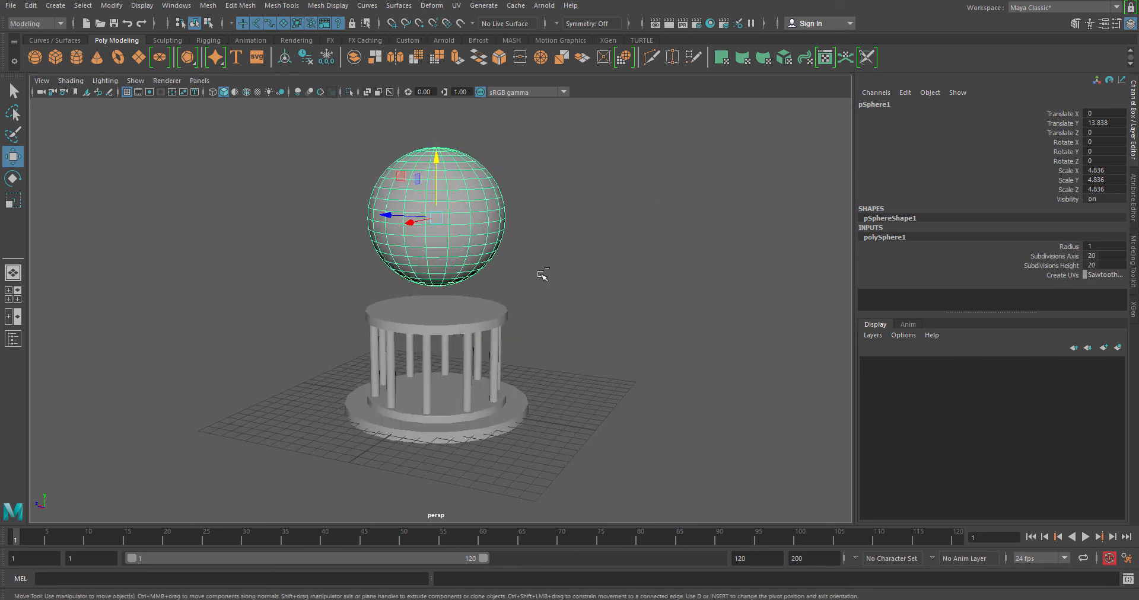
key("ctrl+a")
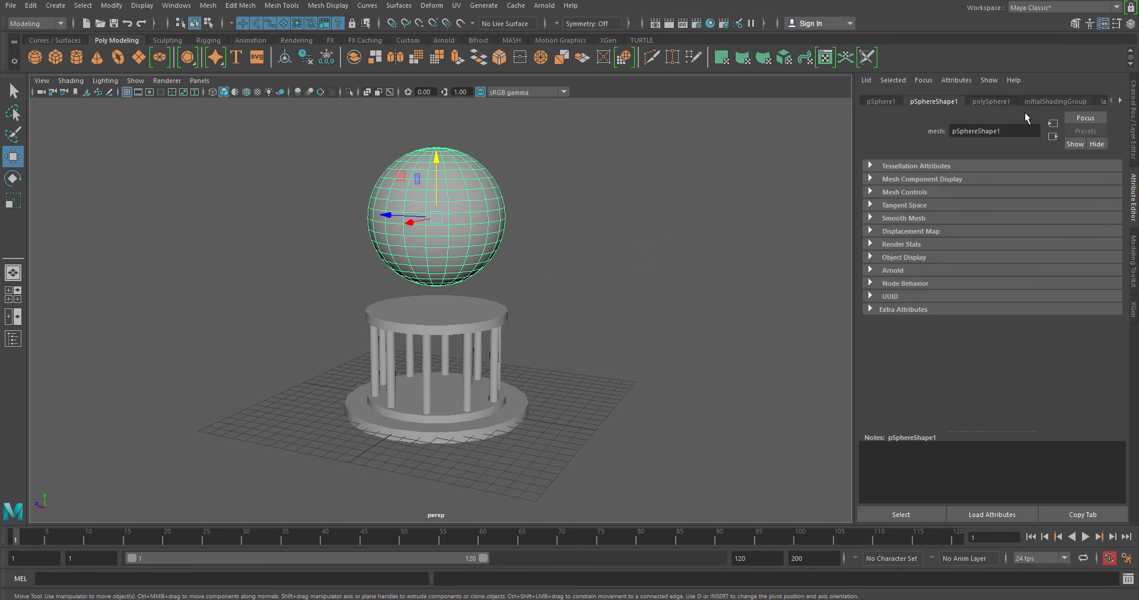
left_click(991, 102)
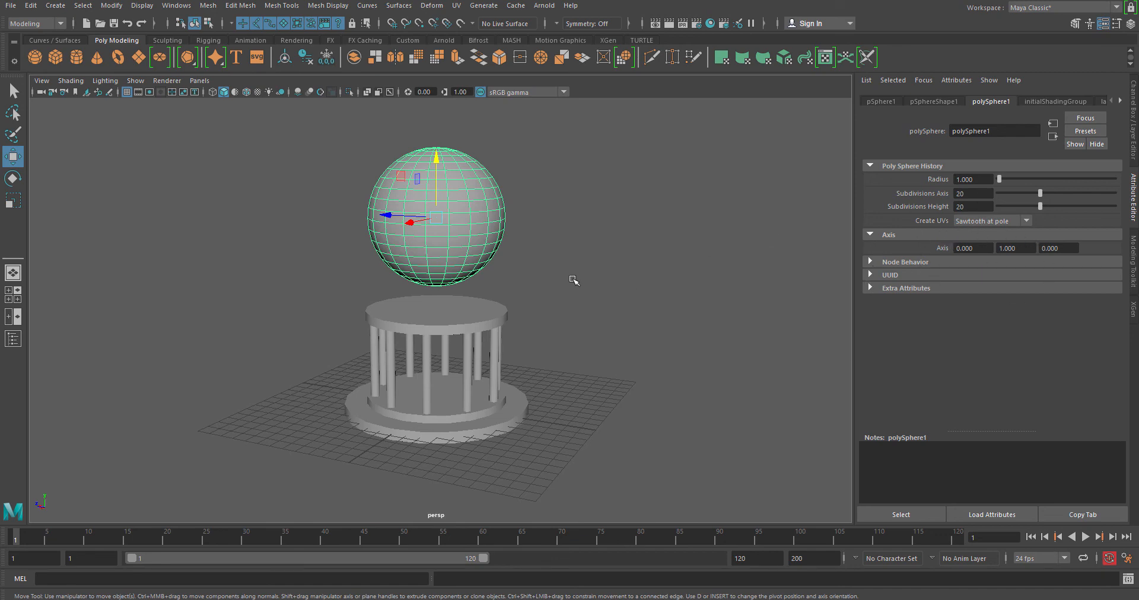
left_click_drag(598, 273, 523, 304, "alt")
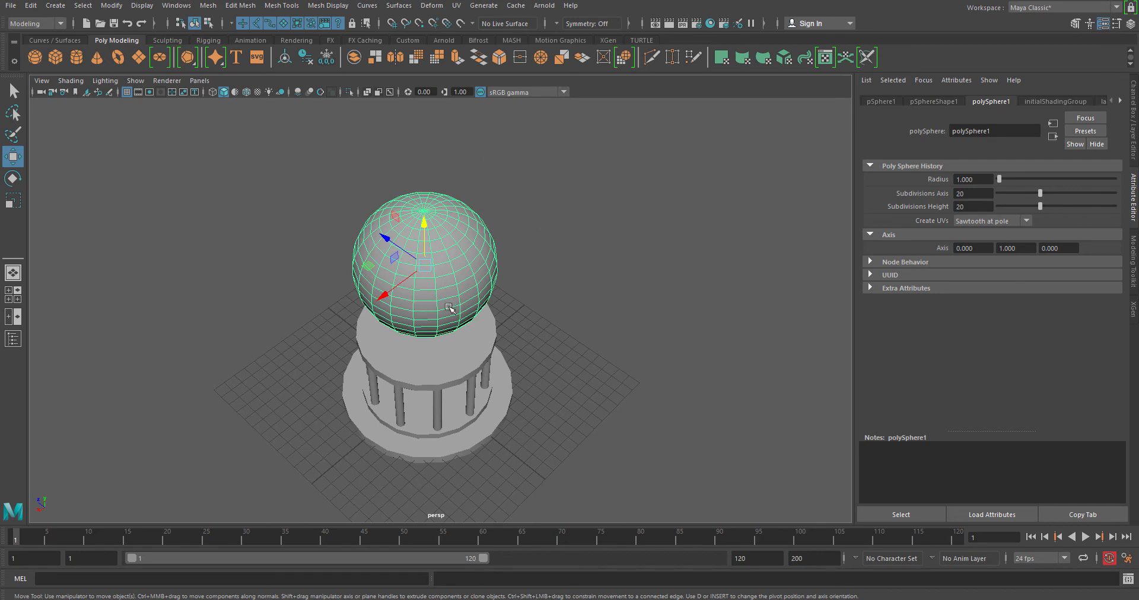
left_click_drag(451, 310, 547, 295, "alt")
left_click_drag(465, 223, 498, 219, "alt")
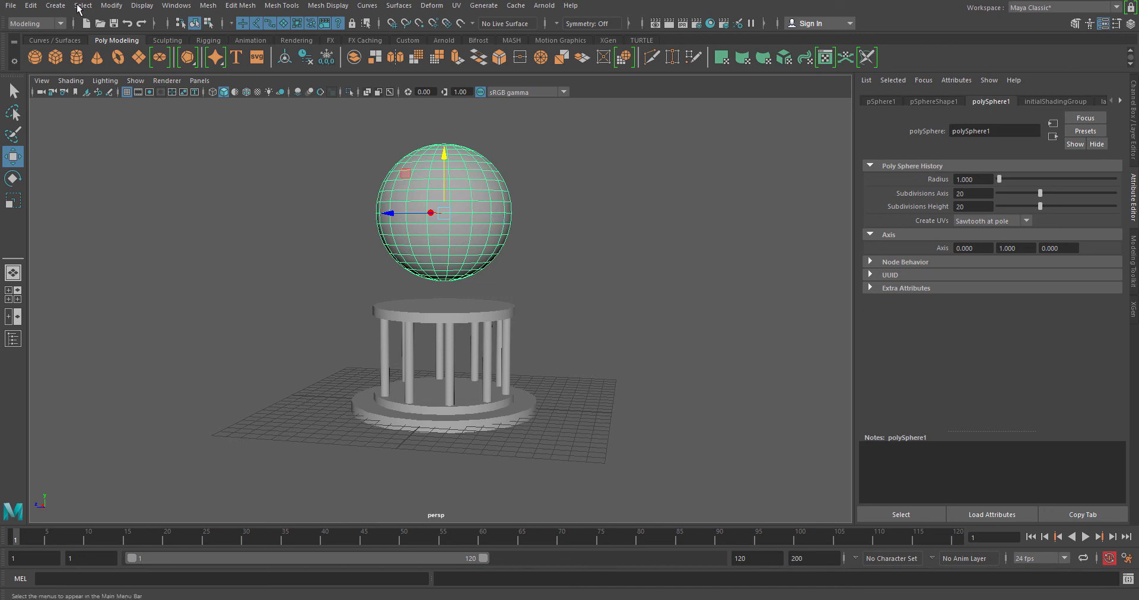
Step: Review the polygon sphere creation options, close them without creating anything, and bring back the selected sphere's channel values
left_click(55, 5)
mouse_move(108, 50)
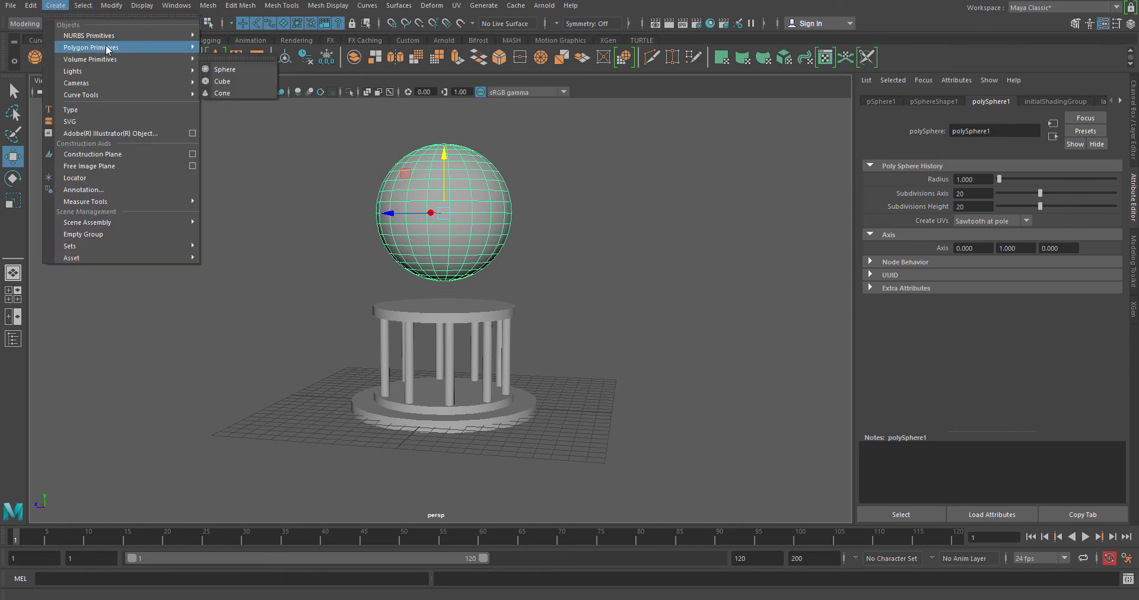
left_click(314, 58)
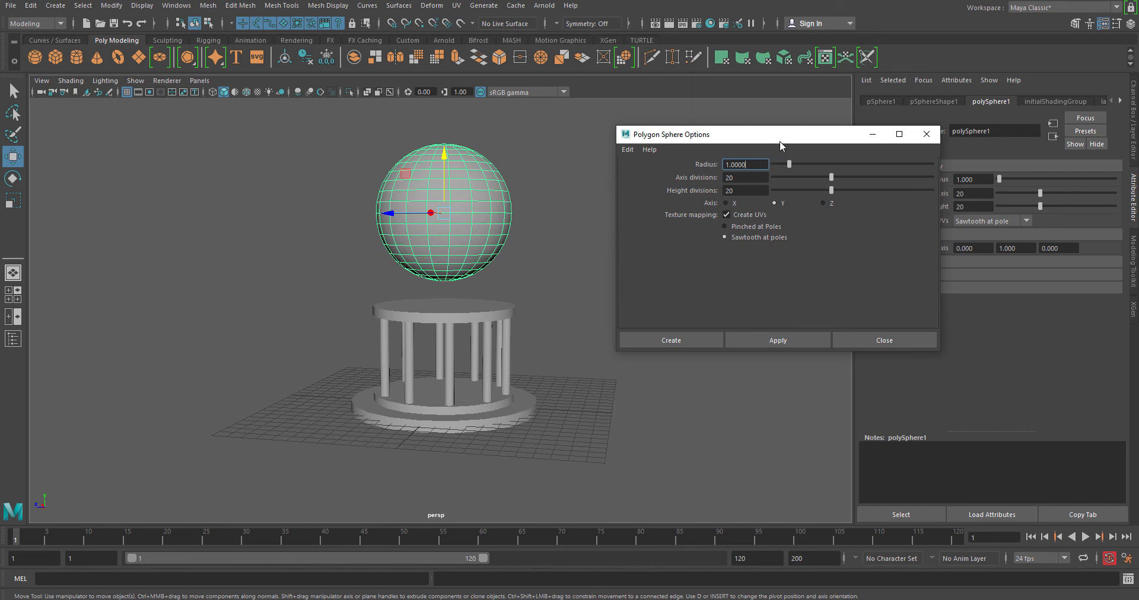
left_click_drag(779, 141, 741, 151)
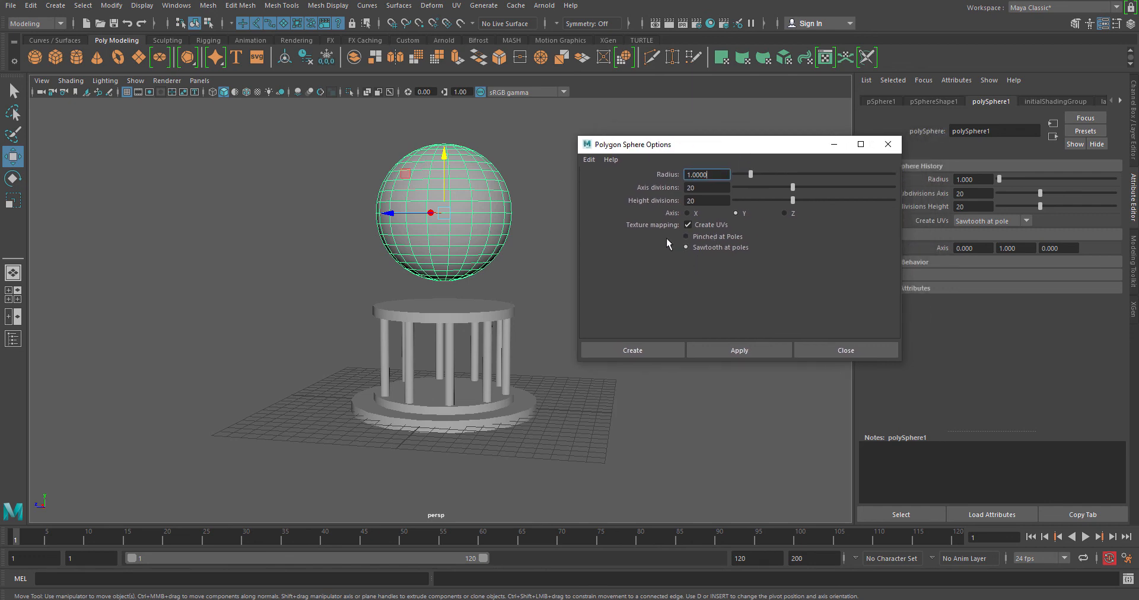
left_click(838, 351)
left_click_drag(470, 239, 521, 295, "alt")
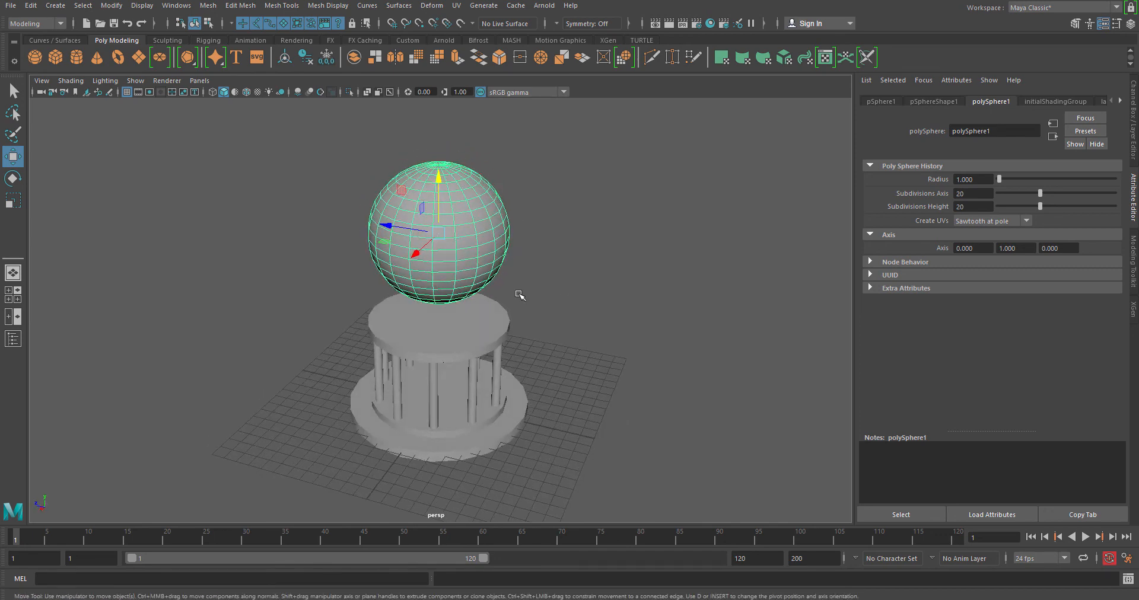
key("ctrl+a")
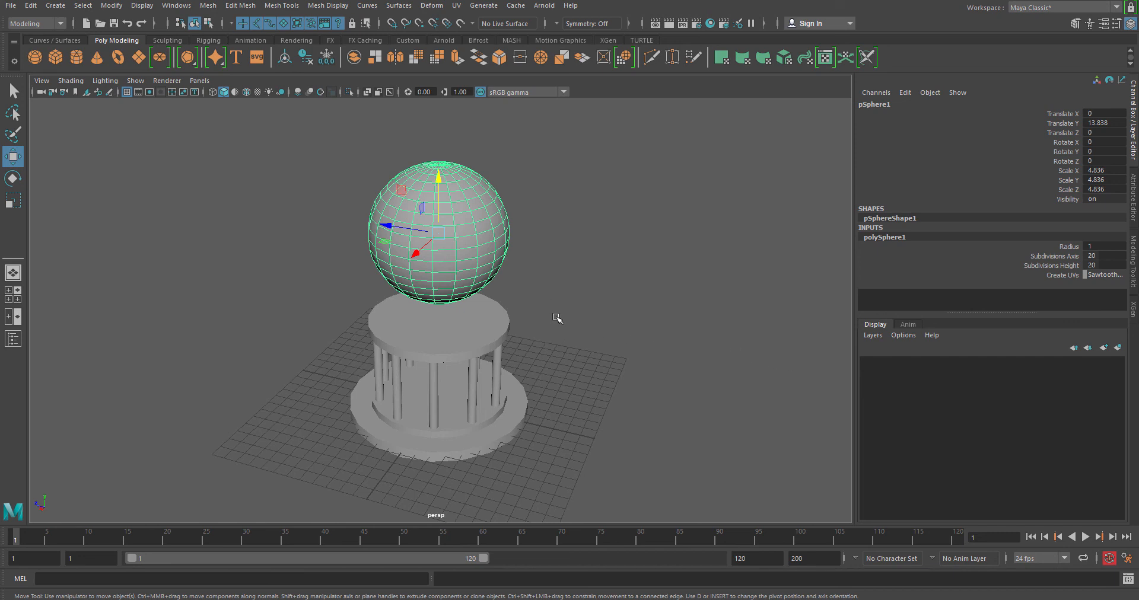
Step: Delete all faces of the sphere's lower half in the side view to leave a dome, and return to object mode
mouse_move(554, 317)
left_mouse_down("alt")
mouse_move(584, 291)
mouse_move(544, 302)
left_mouse_up("alt")
key("space")
key("space")
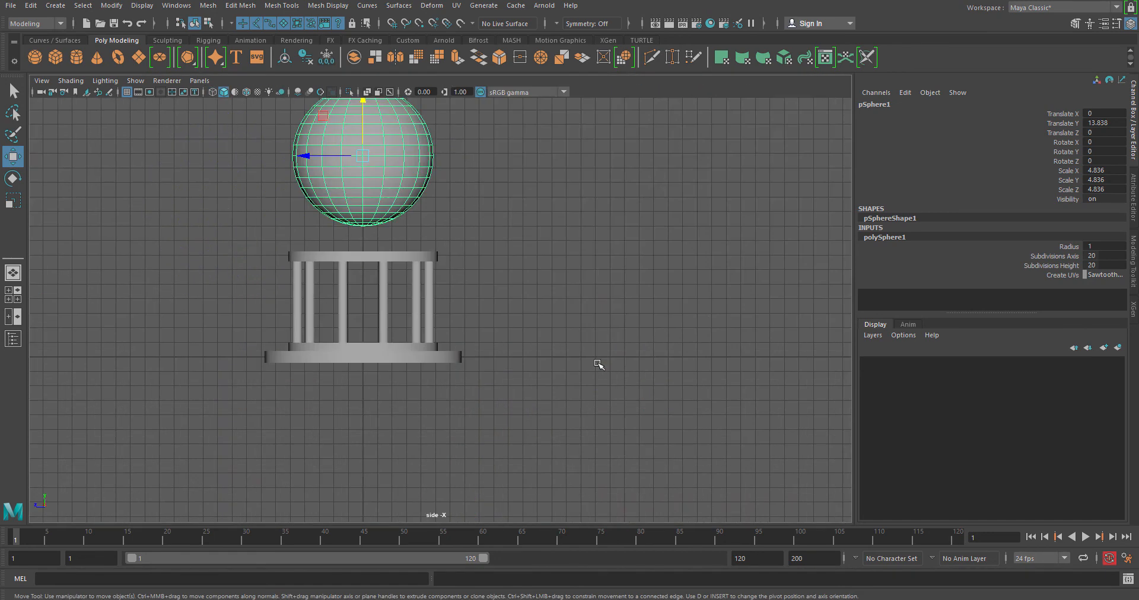
middle_click_drag(535, 274, 617, 383, "alt")
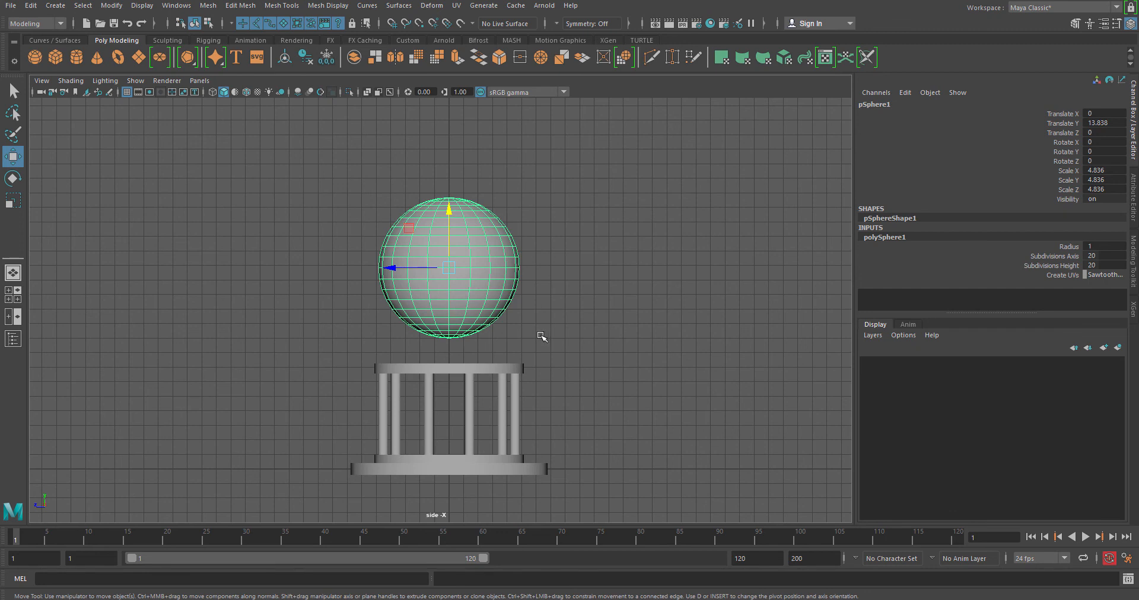
right_click(495, 272)
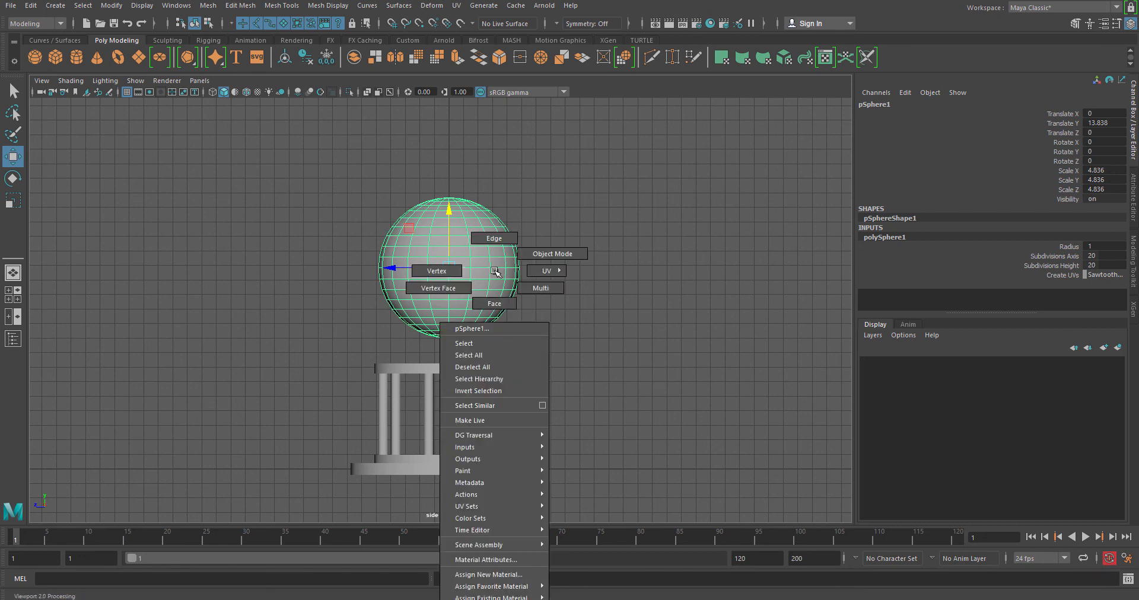
left_click(493, 303)
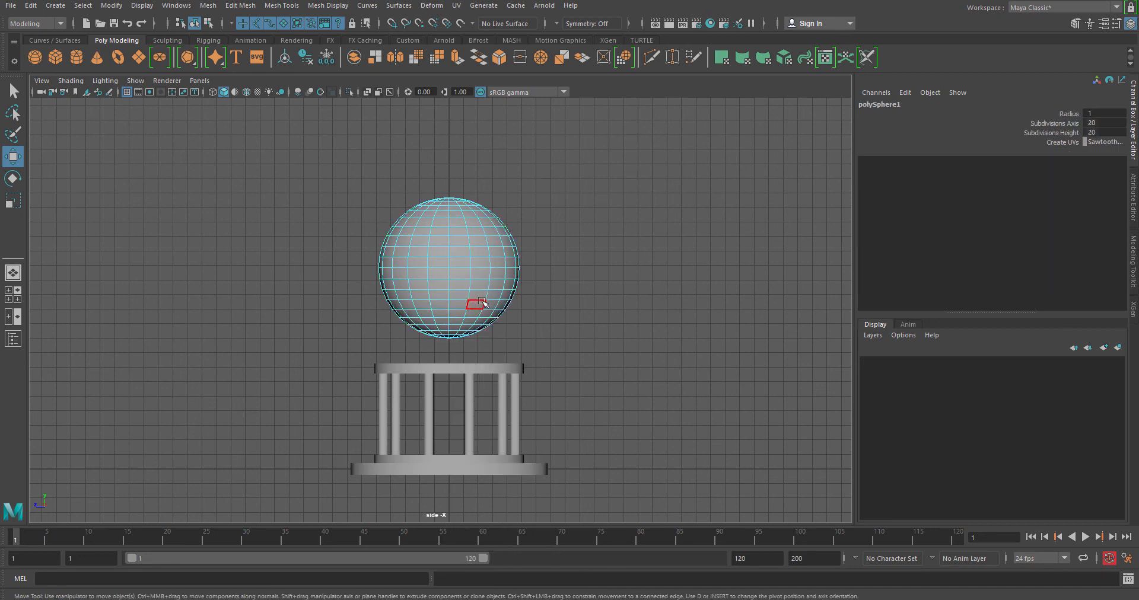
left_click(482, 301)
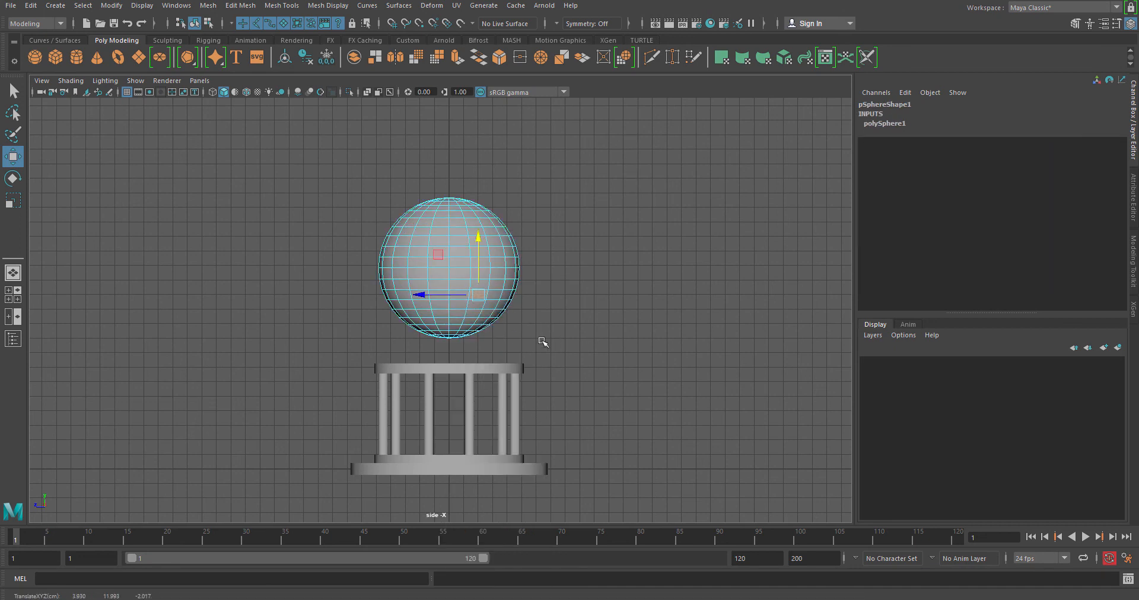
left_click_drag(543, 351, 347, 276)
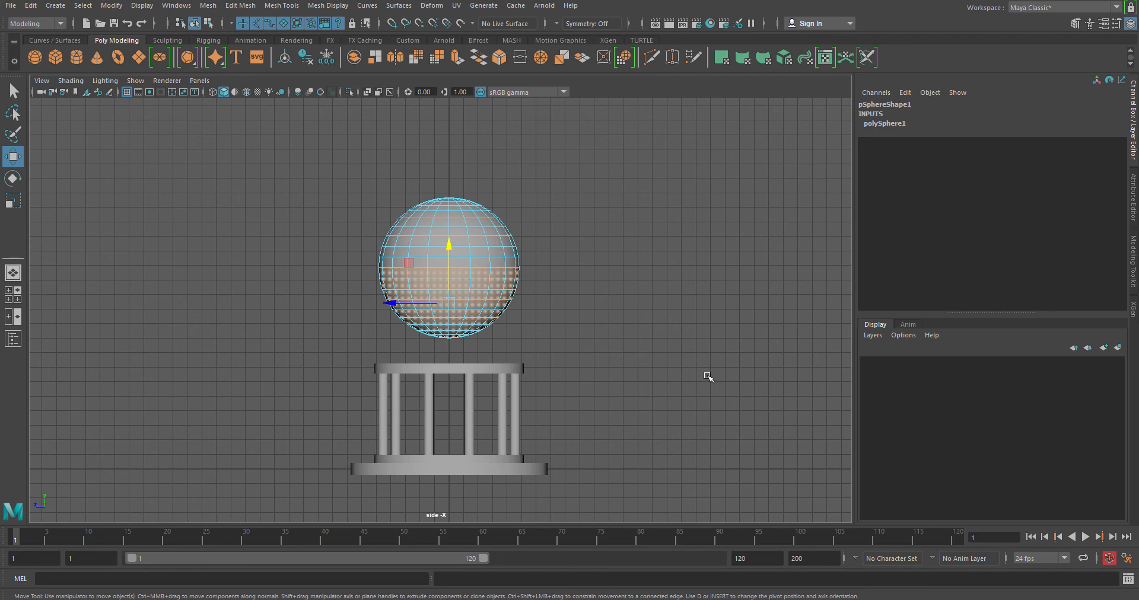
key("Delete")
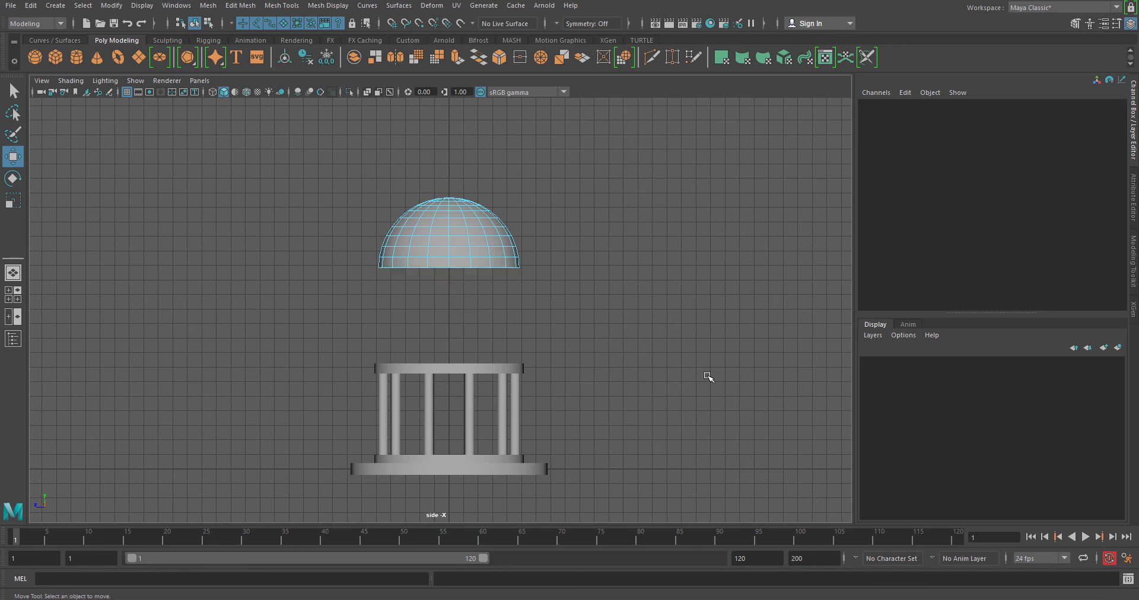
right_click(473, 248)
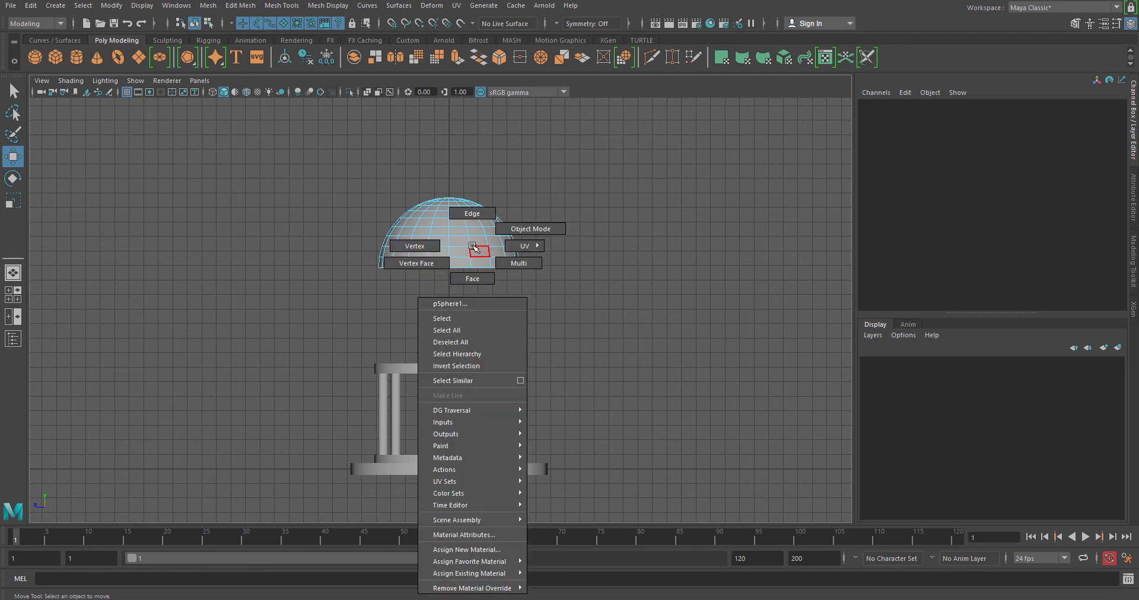
left_click(507, 228)
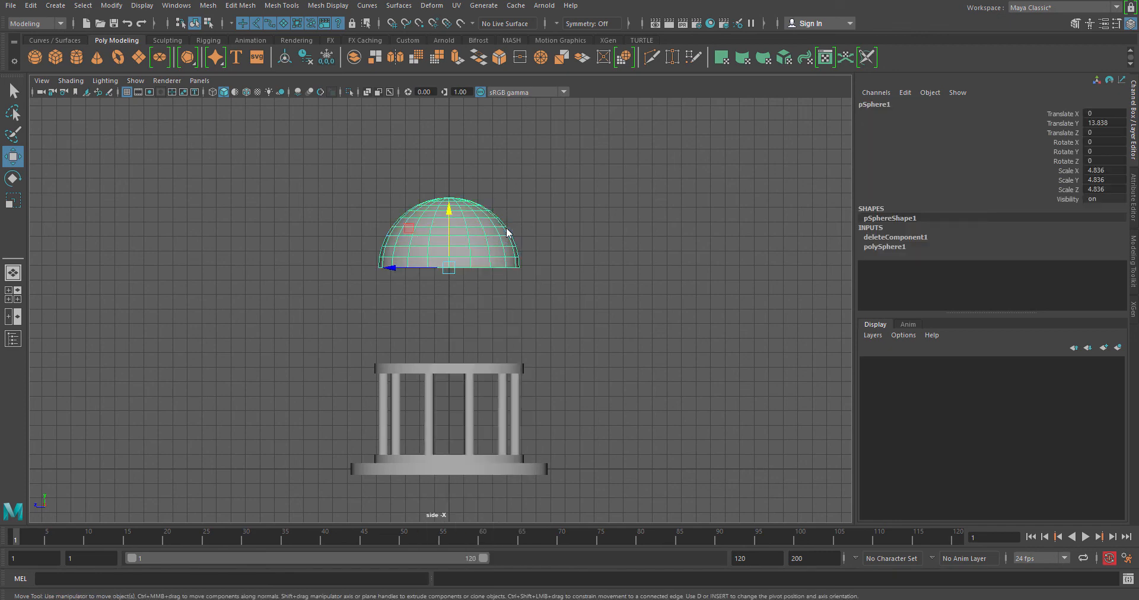
Step: Scale the half-sphere dome down uniformly to about 4.26 so it is narrower than the top disc
key("space")
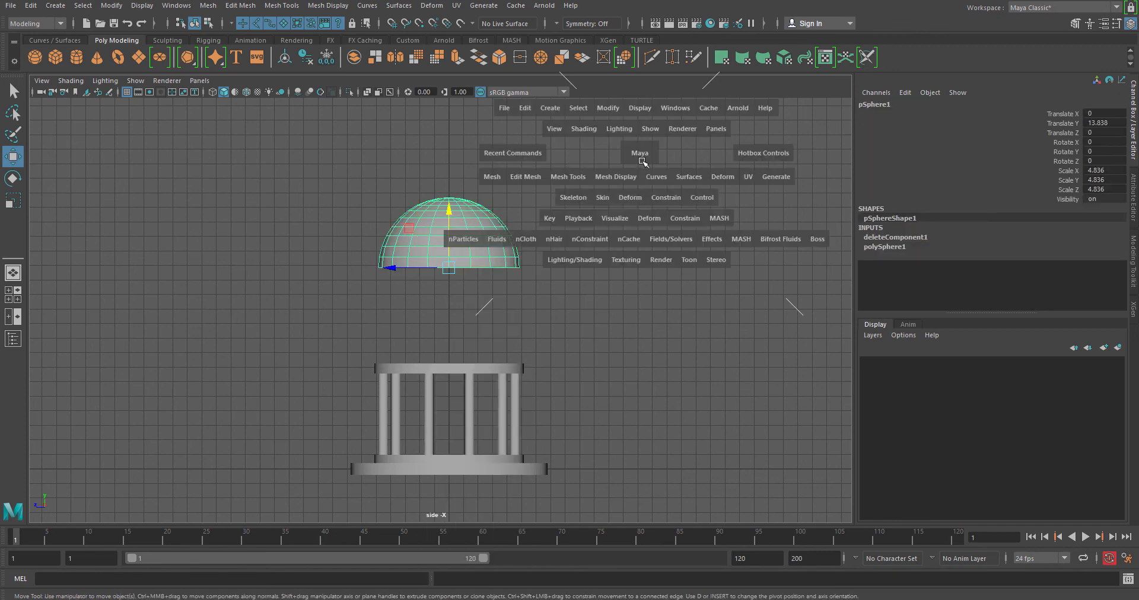
key("space")
left_click_drag(518, 255, 529, 275, "alt")
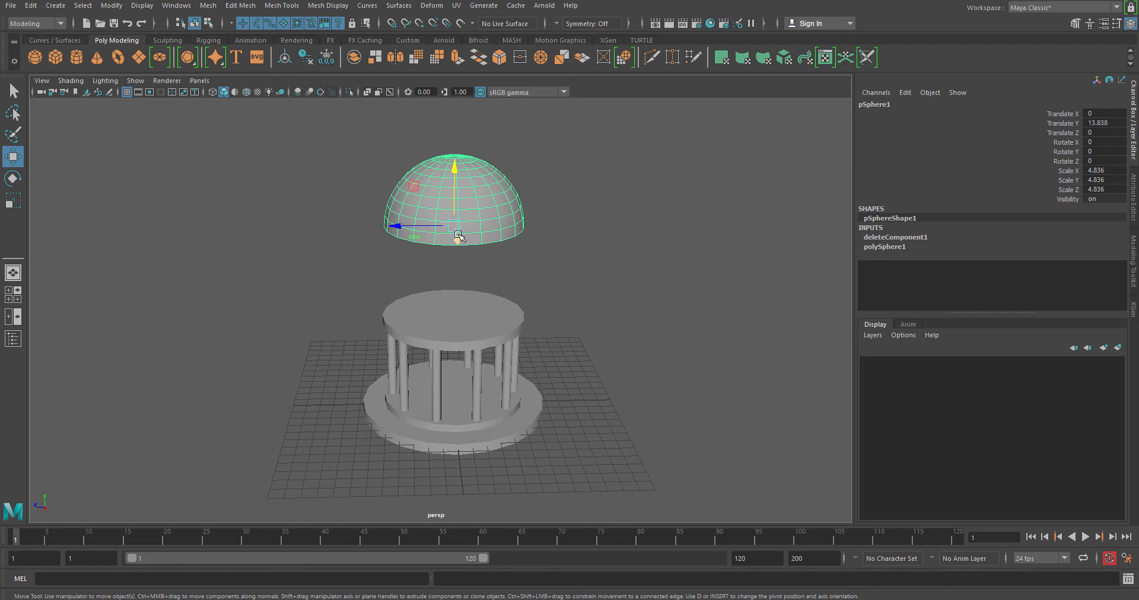
key("r")
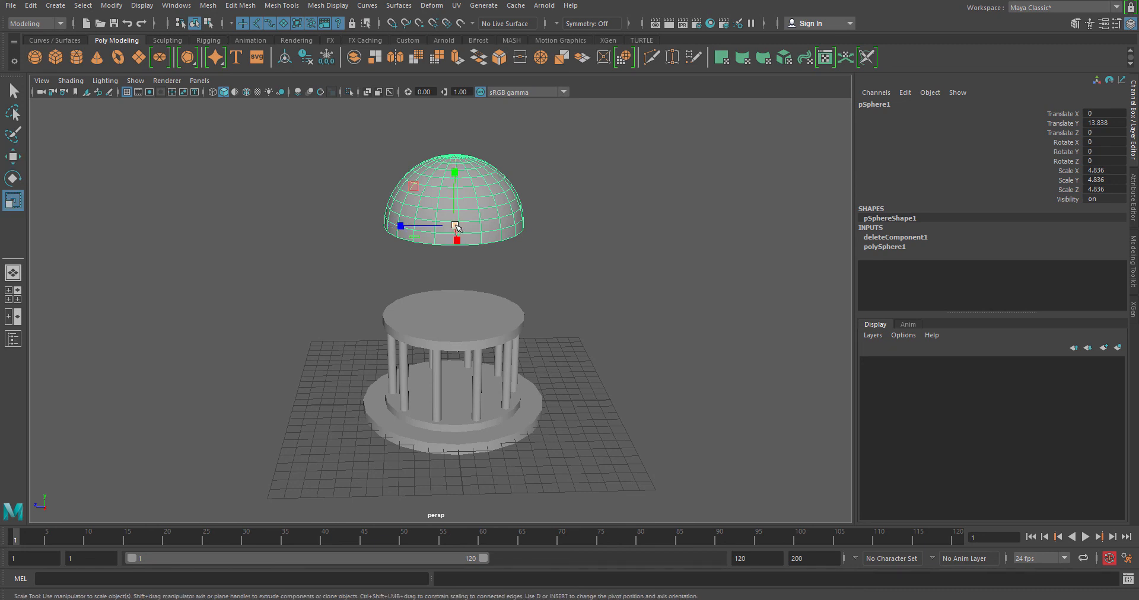
left_click_drag(468, 267, 541, 294, "alt")
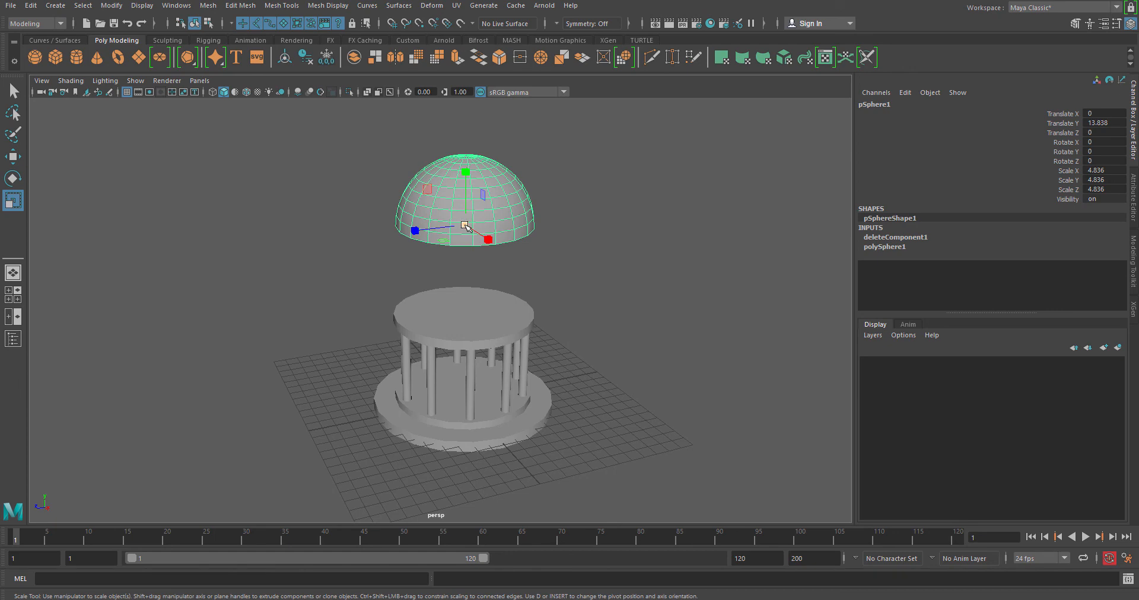
left_click_drag(466, 227, 452, 230)
Step: Lower the dome onto the top disc in the side view, to Translate Y about 7.15, and deselect it
key("w")
key("space")
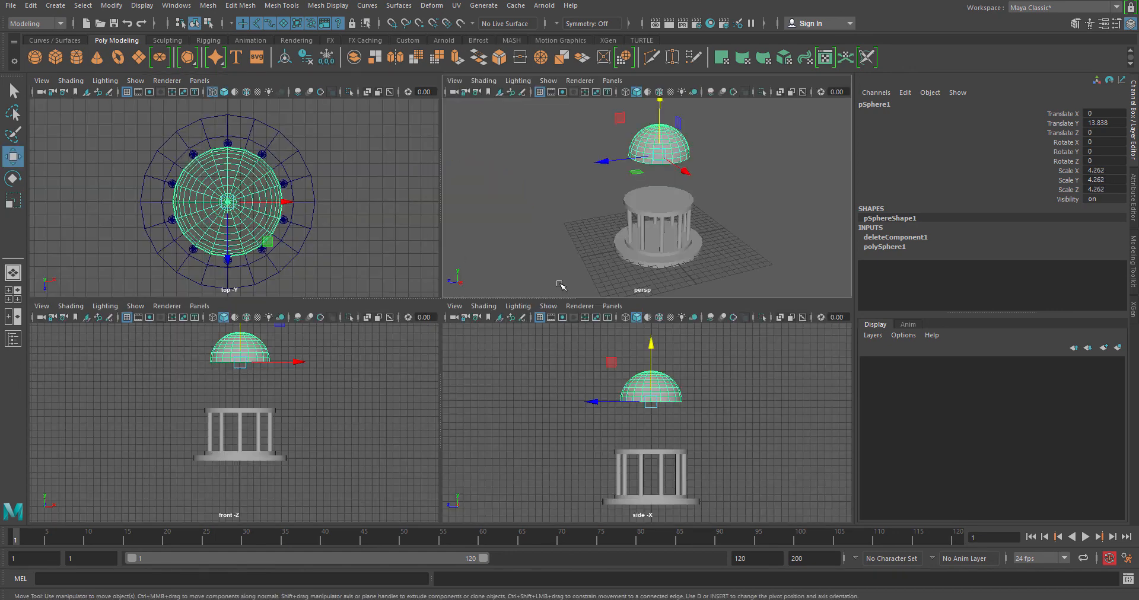
key("space")
left_click_drag(453, 210, 455, 301)
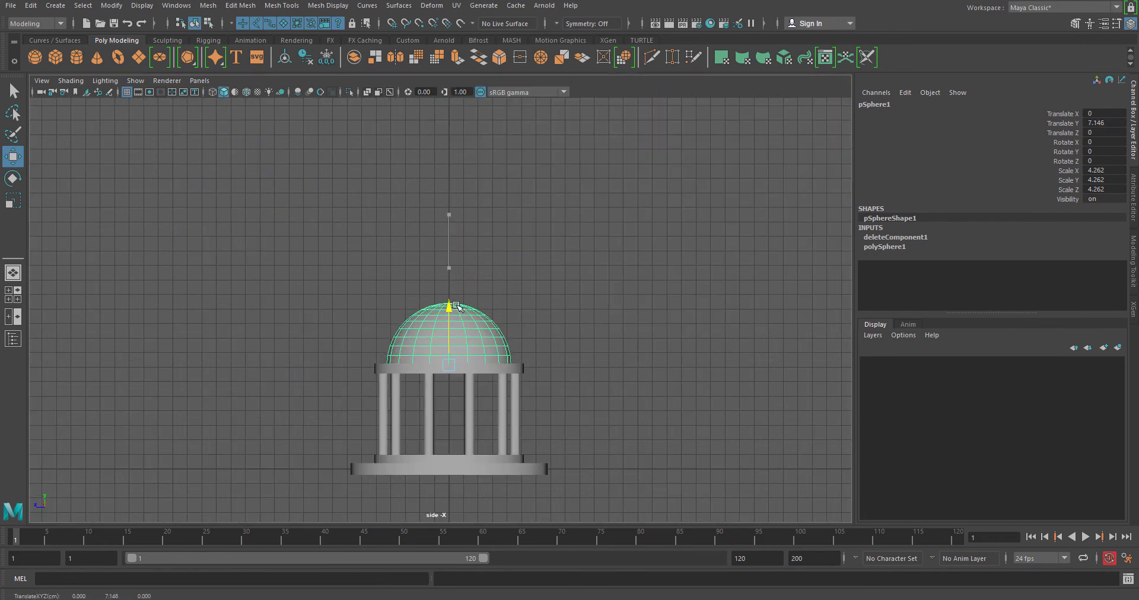
left_click(609, 331)
Step: Examine the assembled pavilion in perspective from several angles and distances, checking how the dome sits on the top disc
key("space")
key("space")
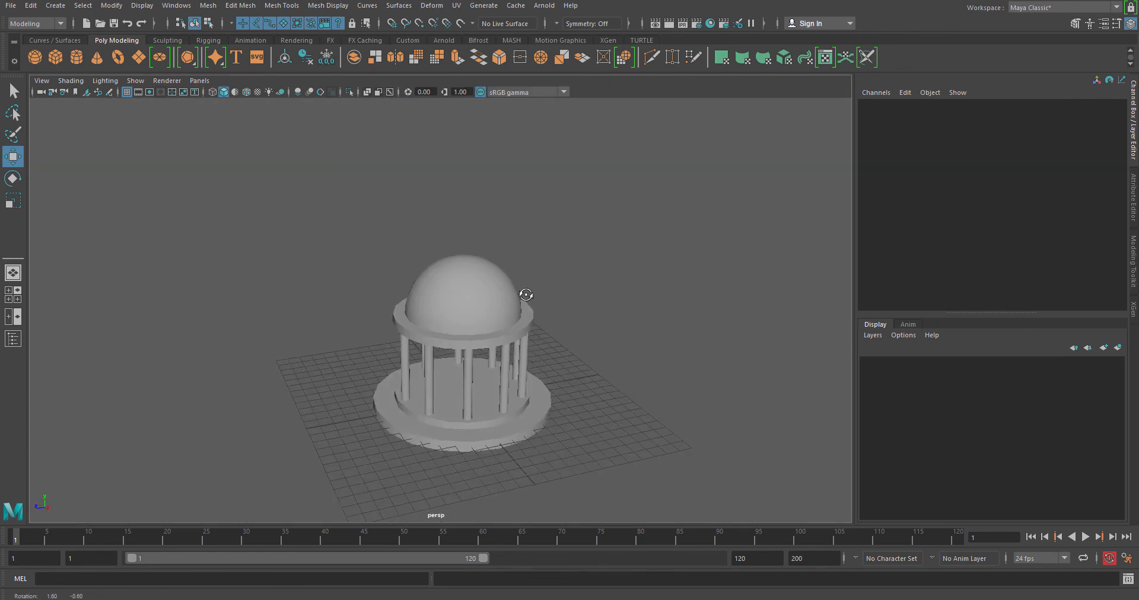
left_click_drag(504, 309, 544, 310, "alt")
right_click_drag(465, 343, 659, 356, "alt")
middle_click_drag(658, 356, 634, 267, "alt")
mouse_move(584, 344)
left_mouse_down("alt")
mouse_move(618, 346)
mouse_move(591, 338)
mouse_move(598, 349)
left_mouse_up("alt")
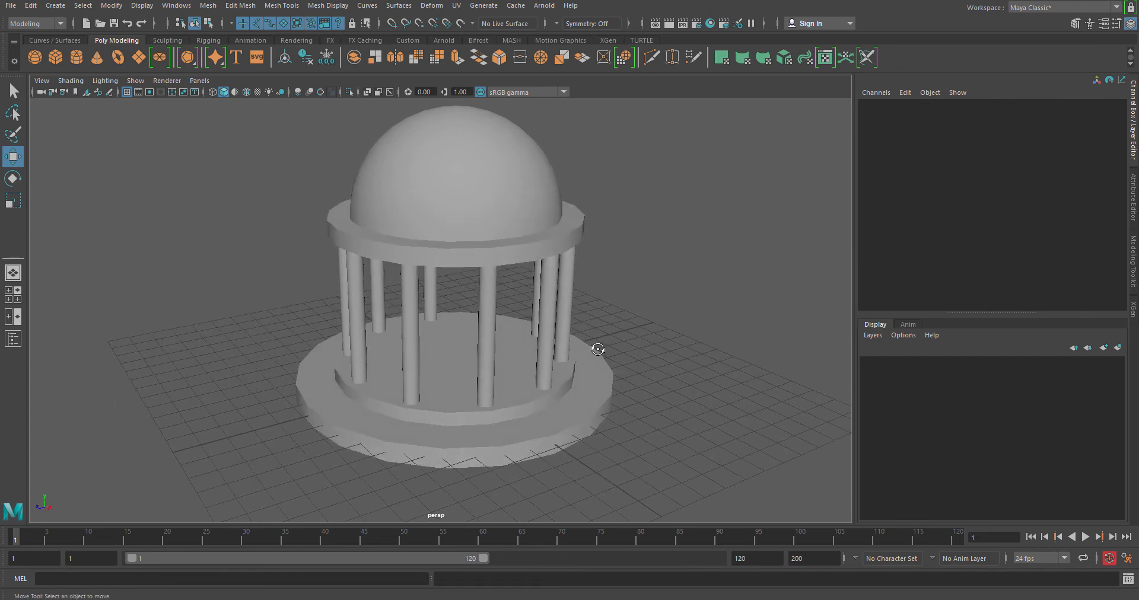
right_click_drag(686, 363, 598, 355, "alt")
left_click_drag(598, 356, 587, 363, "alt")
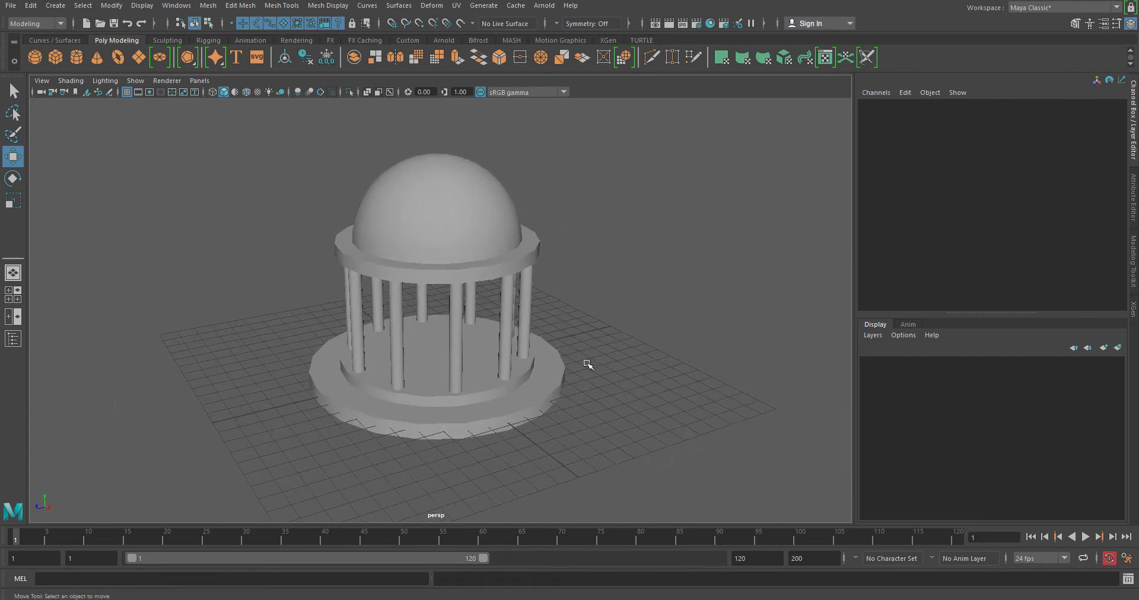